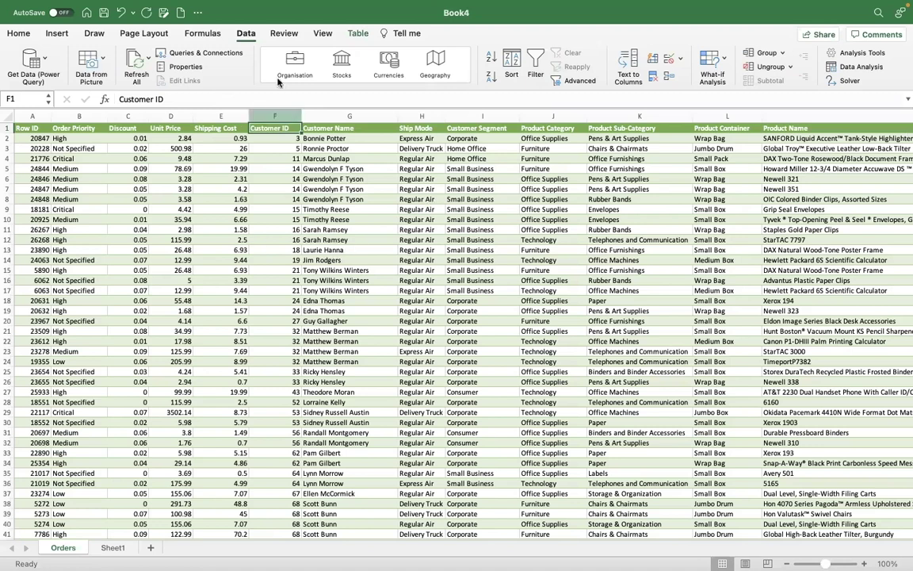
Step: Review the data source settings to see which source file the workbook's queries use
click(46, 64)
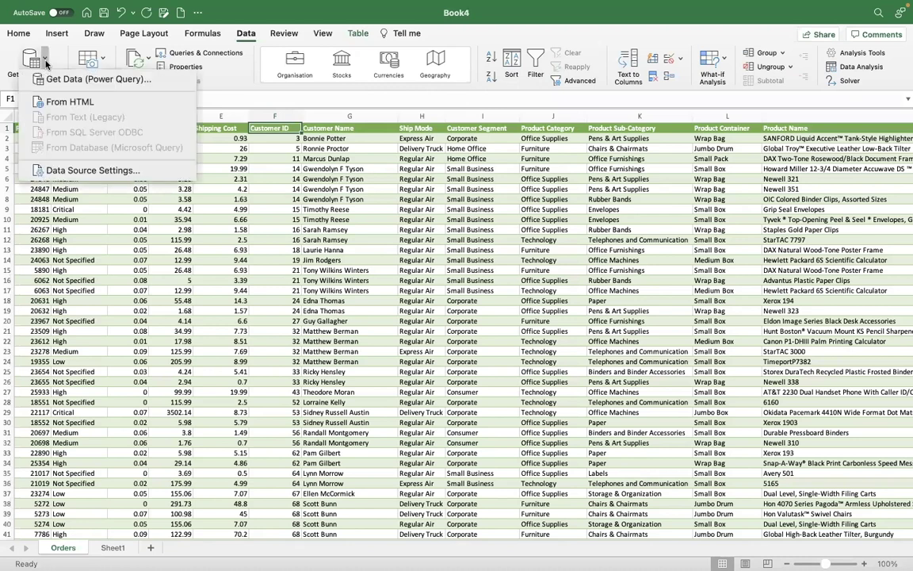
click(95, 171)
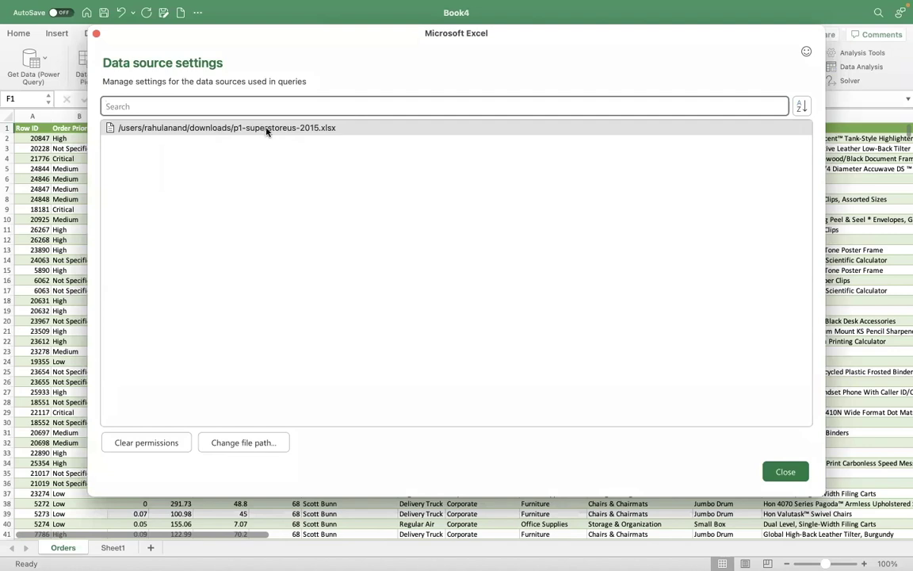
click(783, 471)
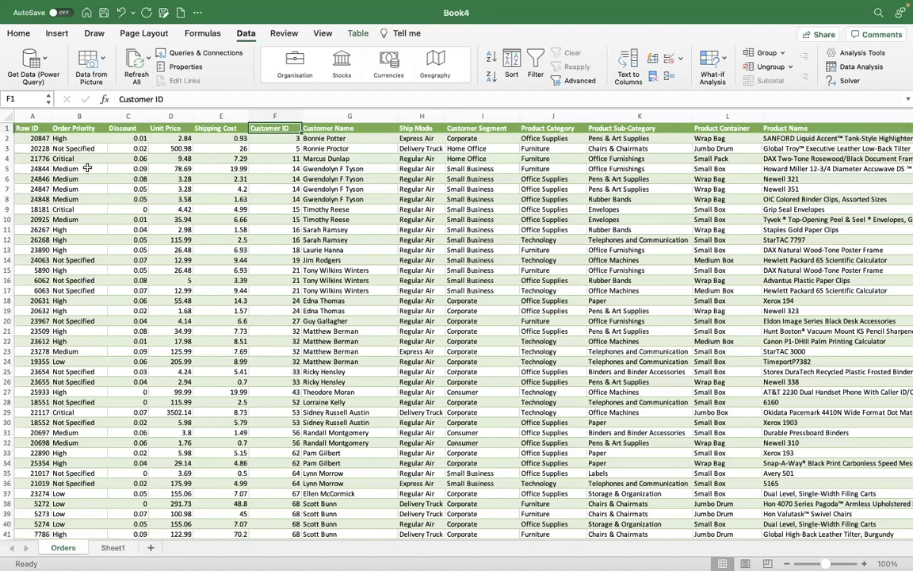
Step: Look over the data import sources and picture import options available for the empty Sheet1
click(116, 548)
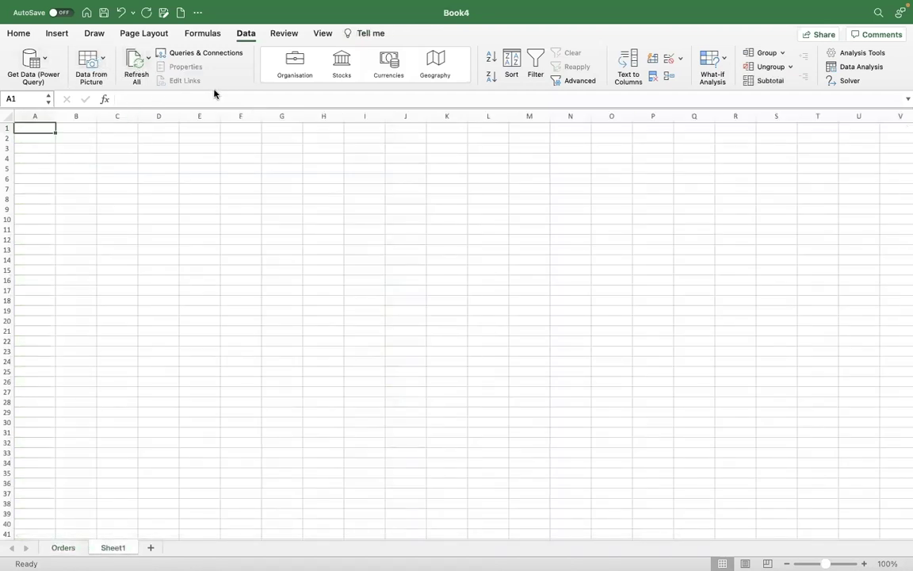
click(45, 63)
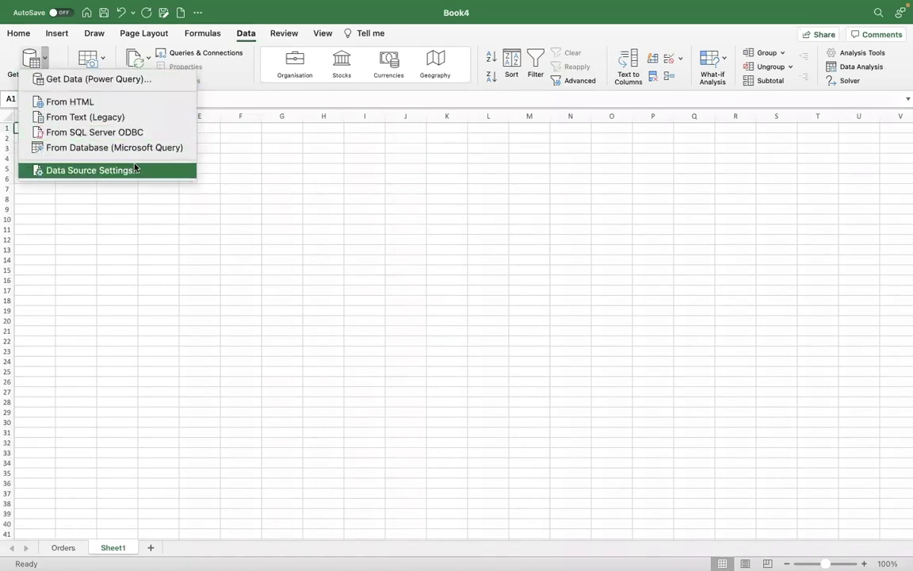
click(197, 216)
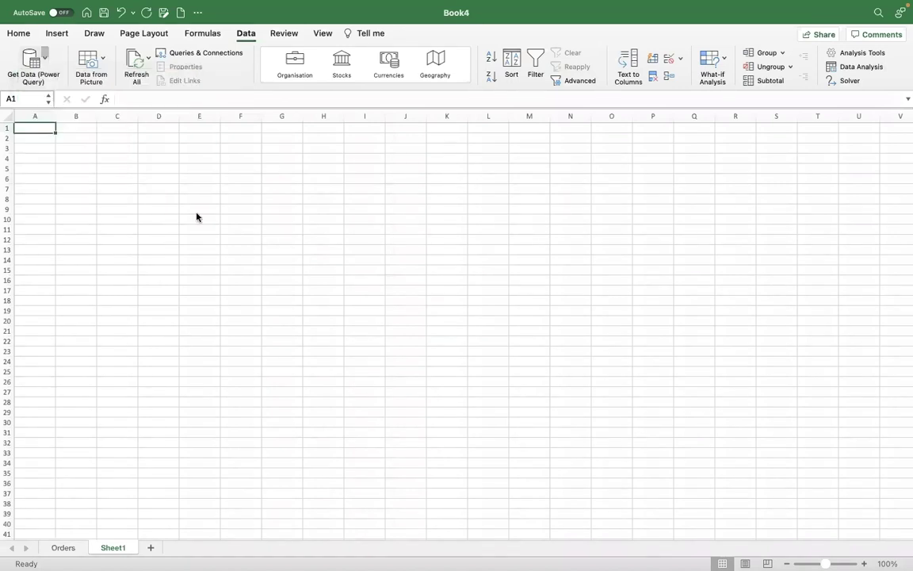
click(102, 57)
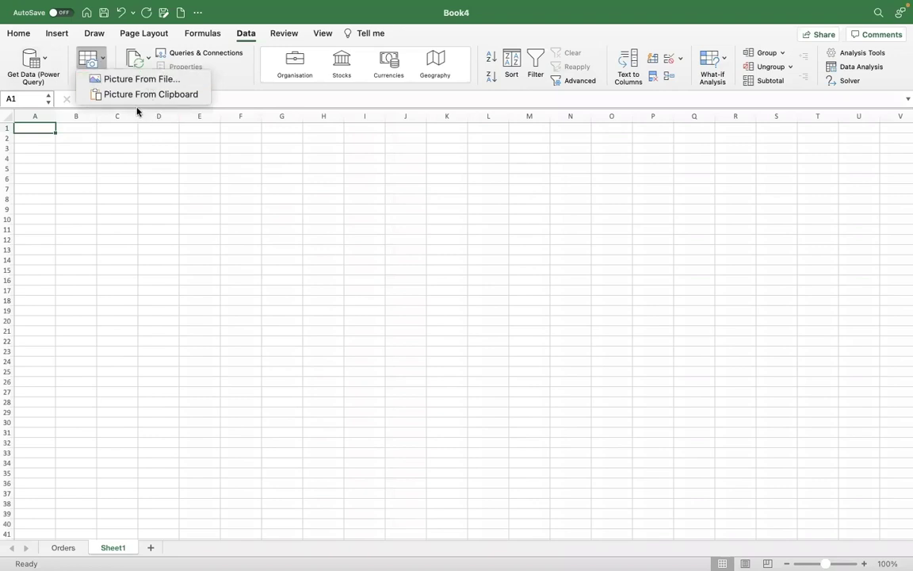
click(123, 159)
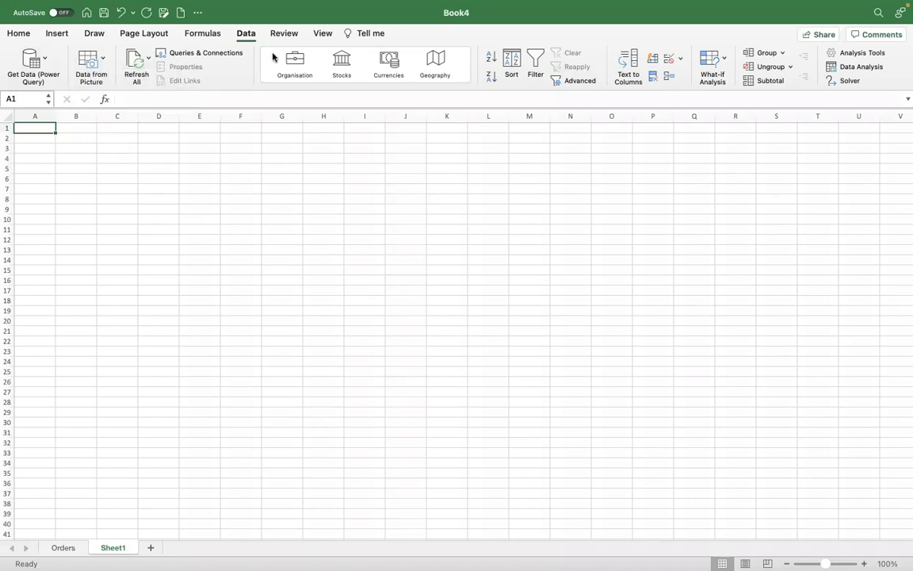
Step: Examine the list of workbook queries and connections
click(187, 54)
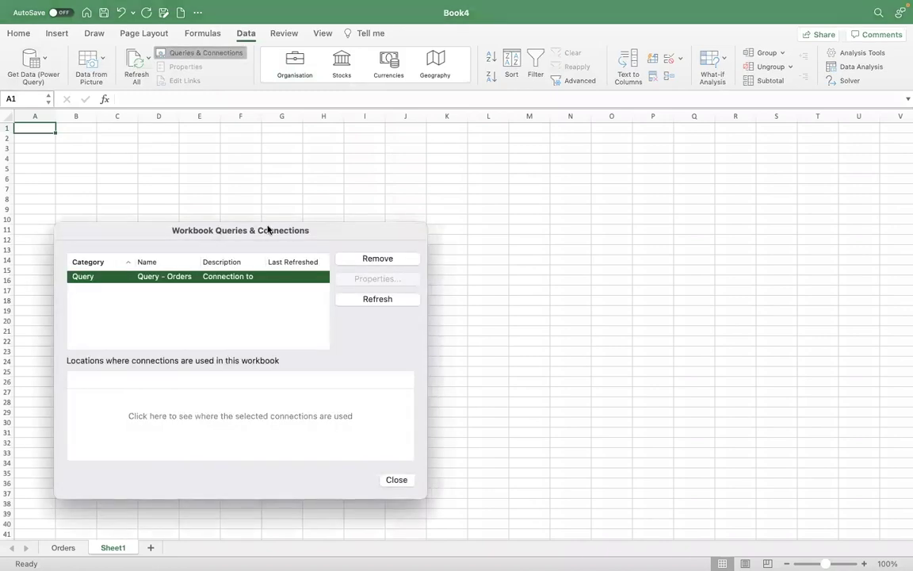
click(395, 479)
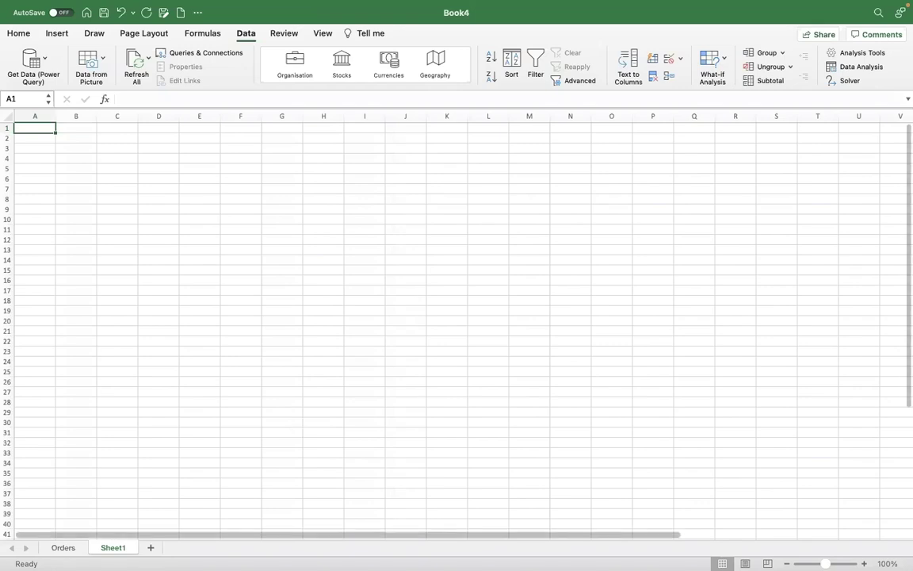
Step: On the Orders sheet, look across the whole table from Row ID to Order ID and the filtered data beside it
click(69, 549)
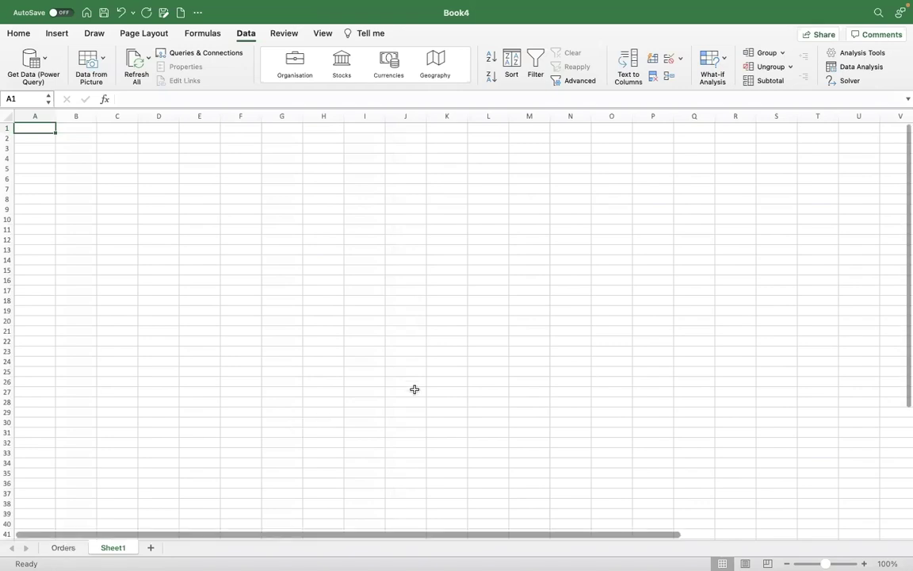
key(ctrl+Home)
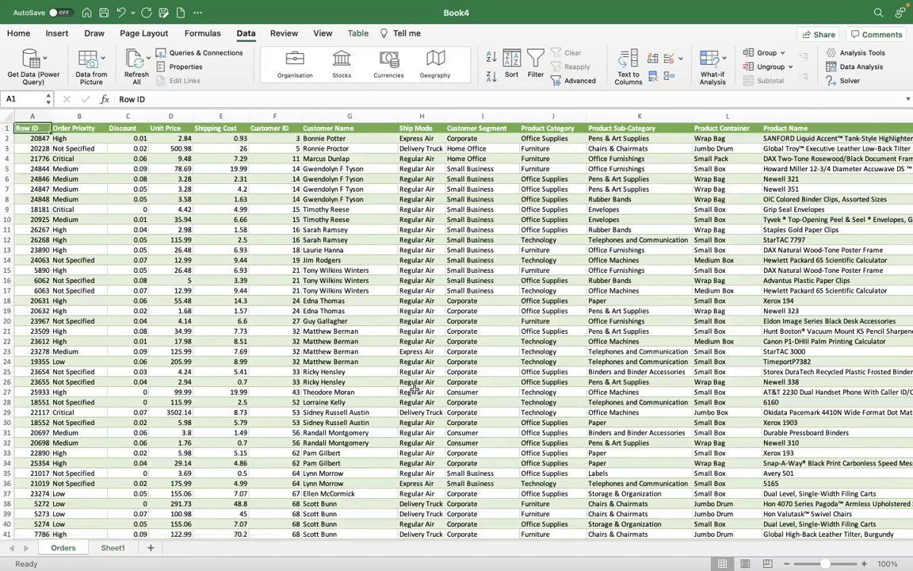
key(ctrl+Right)
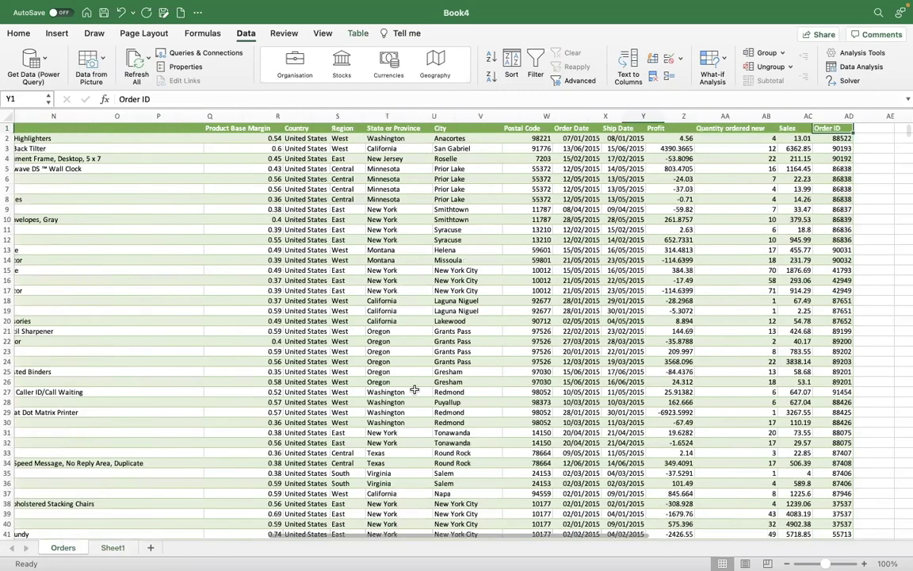
scroll(414, 390, left, 10)
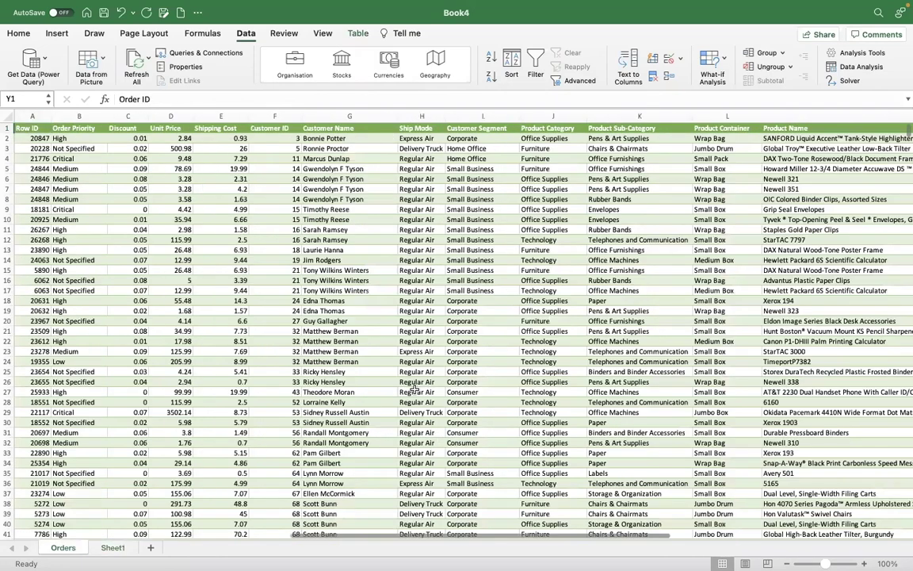
scroll(414, 390, right, 10)
key(Left)
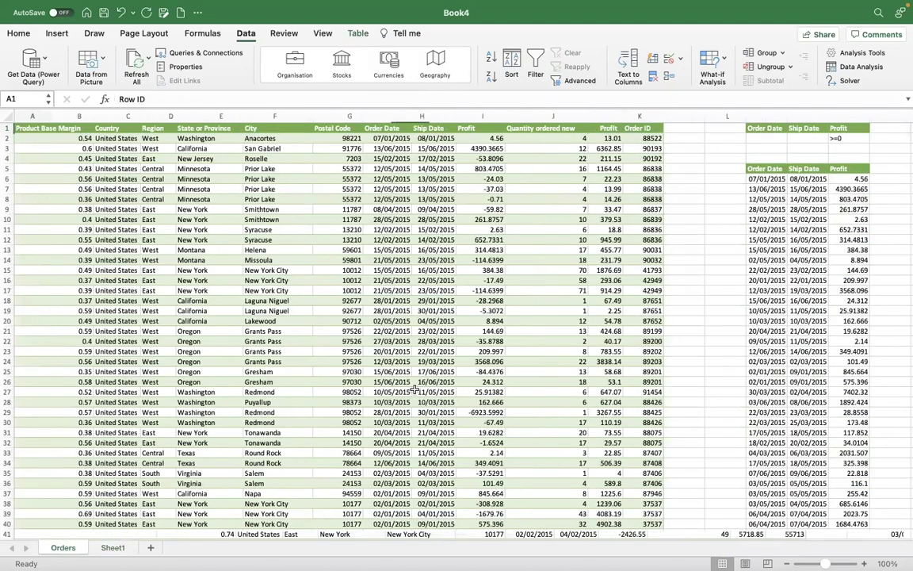
key(ctrl+Left)
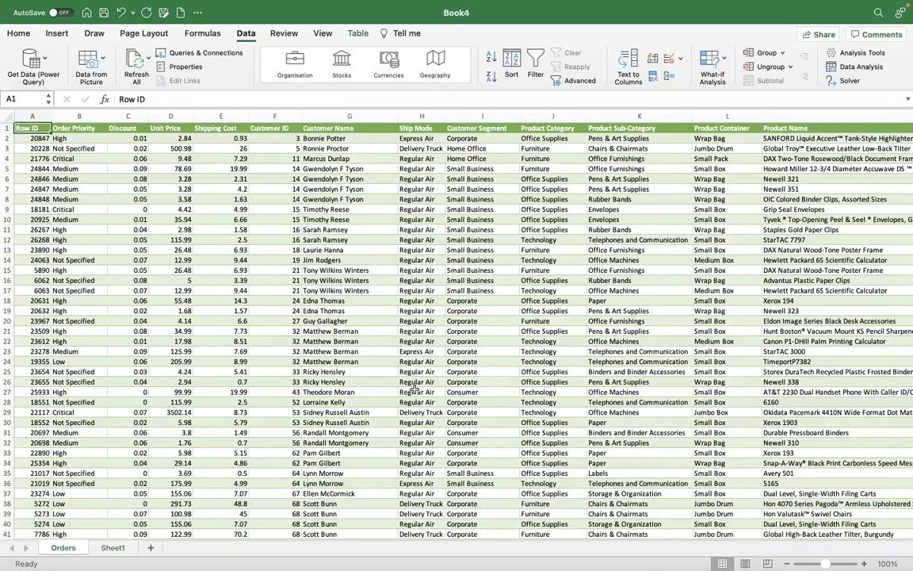
key(shift+Right)
key(shift+Right)
key(shift+Right)
key(shift+Right)
key(shift+Right)
key(shift+Right)
key(shift+Right)
key(shift+Right)
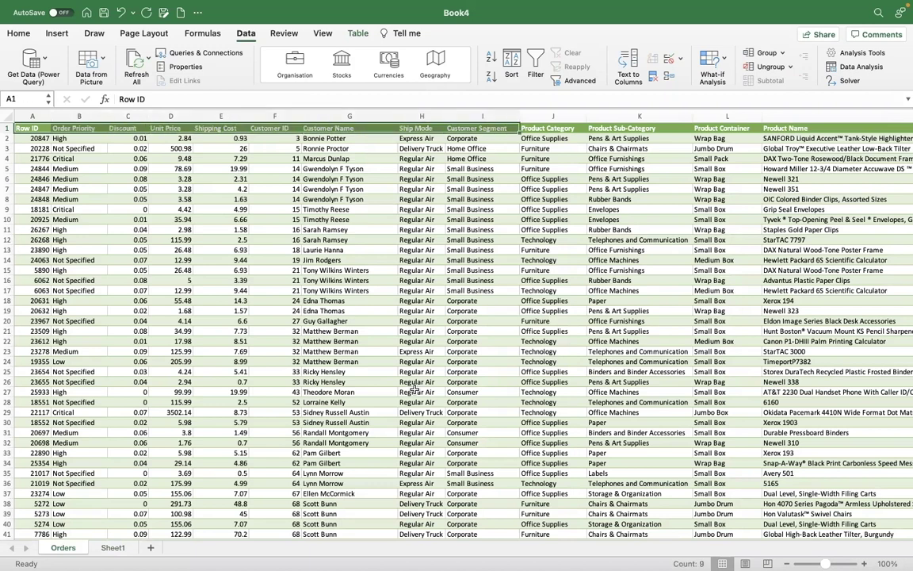
key(shift+Down)
key(Right)
key(Left)
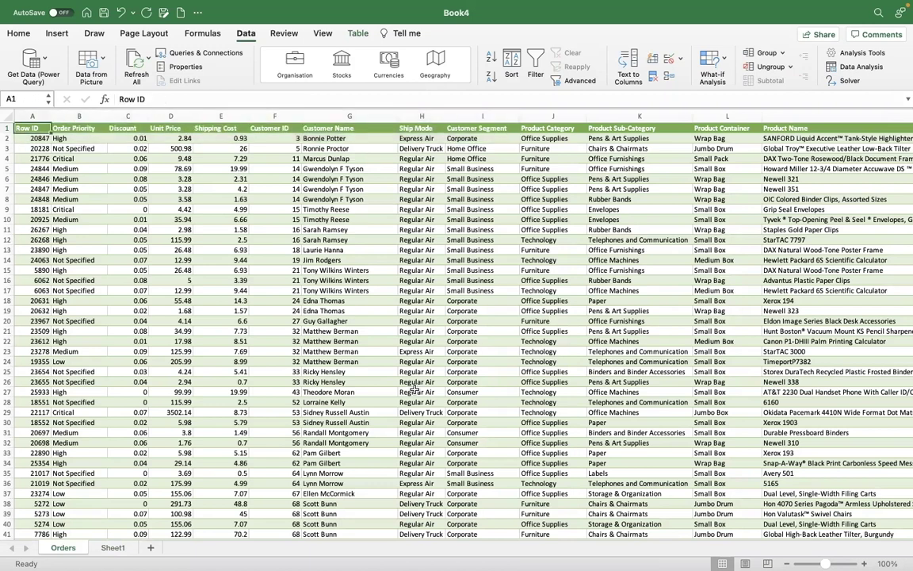
key(shift+Right)
key(shift+Right)
key(shift+Right)
key(shift+Right)
key(shift+Right)
key(shift+Right)
key(shift+Right)
key(shift+Right)
key(shift+Right)
key(shift+Right)
key(shift+Right)
key(shift+Right)
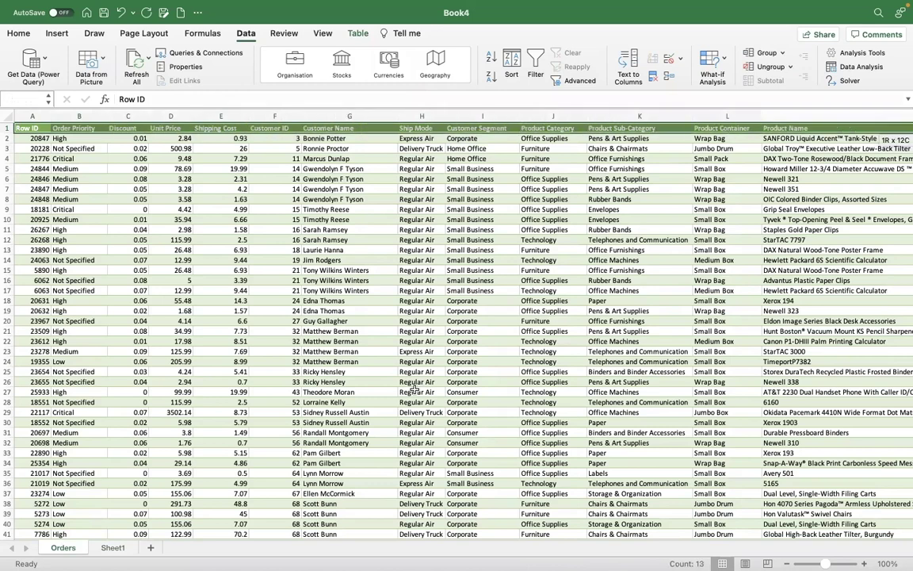
key(shift+Right)
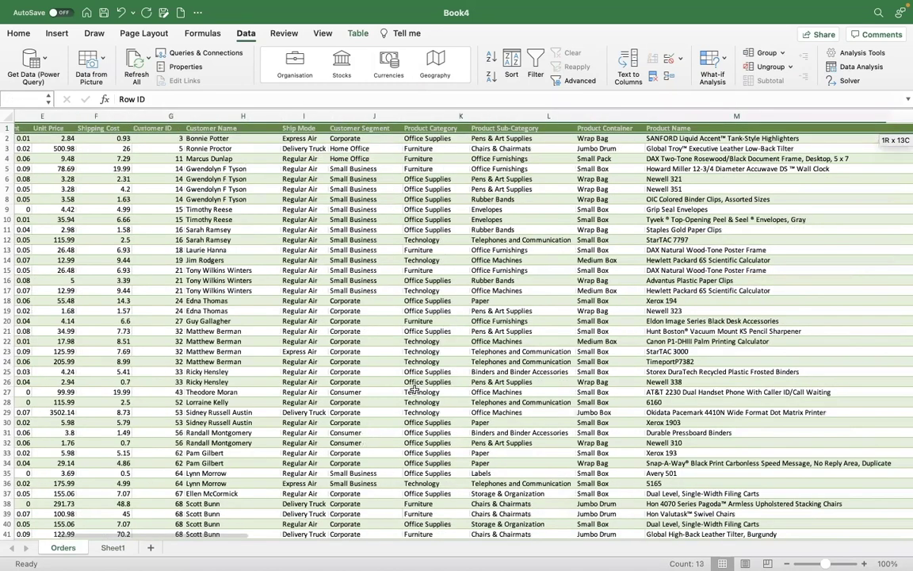
key(shift+Right)
key(shift+Right)
key(shift+Right)
key(shift+Right)
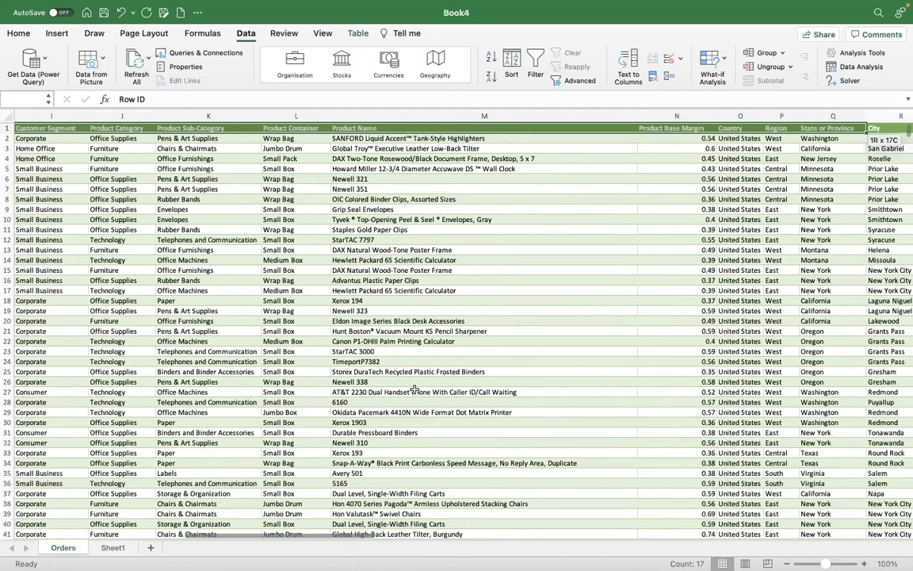
key(shift+Right)
key(shift+Right)
key(shift+Right)
key(shift+Right)
key(shift+Right)
key(shift+Right)
key(shift+Right)
key(shift+Right)
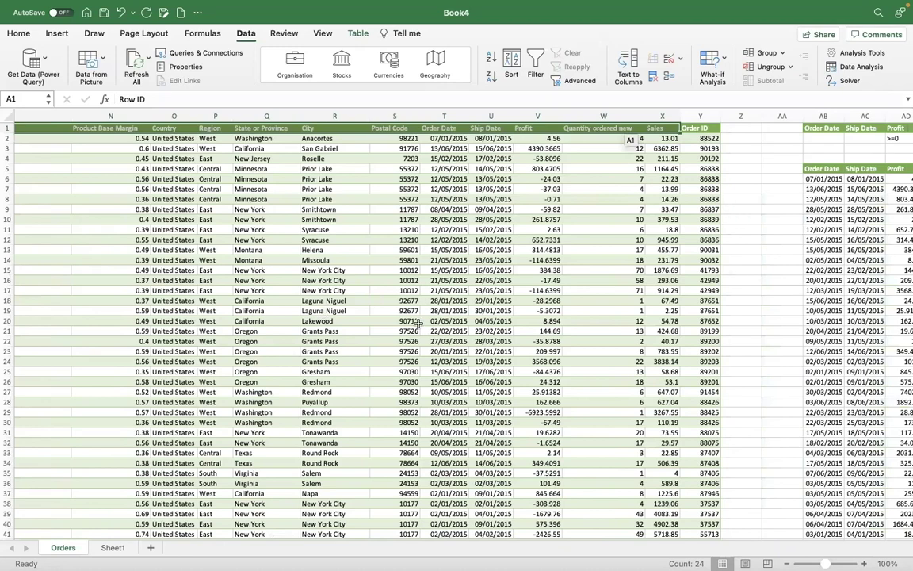
scroll(418, 323, left, 1)
scroll(418, 324, left, 1)
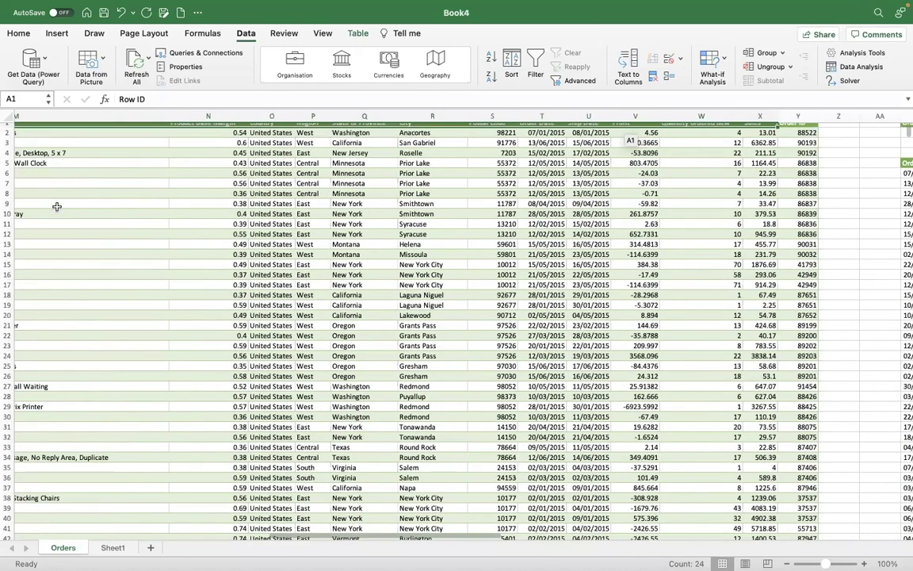
scroll(57, 206, left, 10)
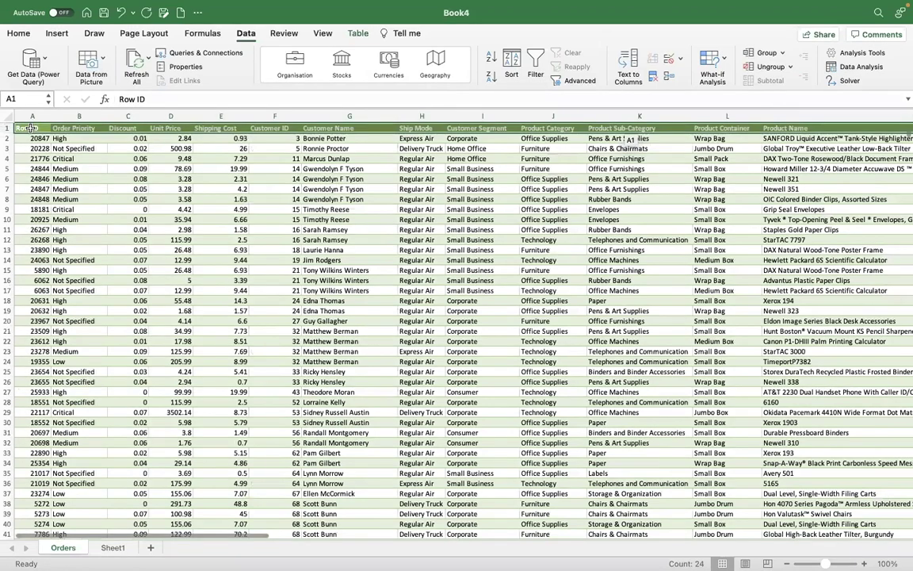
click(30, 128)
key(shift+Right)
key(shift+Right)
key(shift+Right)
key(shift+Right)
key(shift+Right)
key(shift+Right)
key(shift+Right)
key(shift+Right)
key(shift+Right)
key(shift+Right)
key(shift+Right)
key(shift+Right)
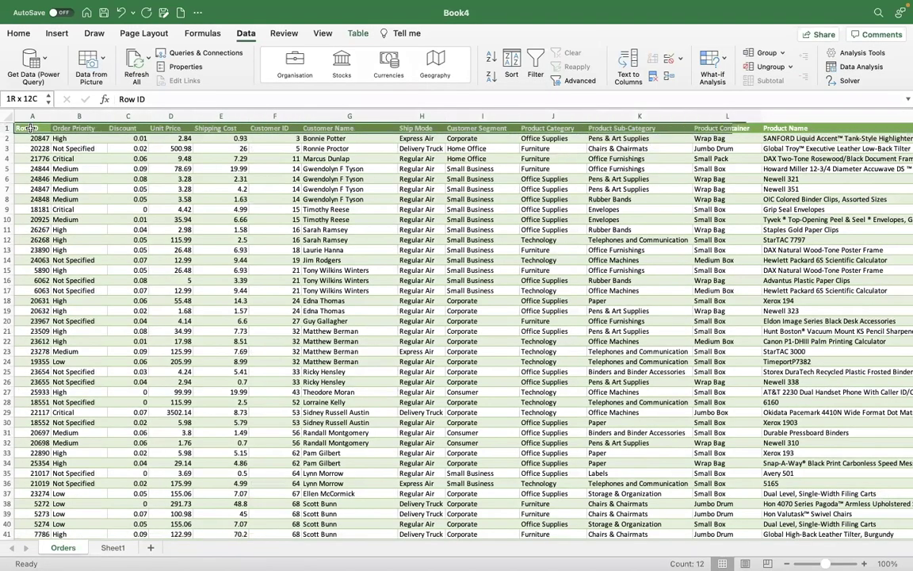
key(shift+Right)
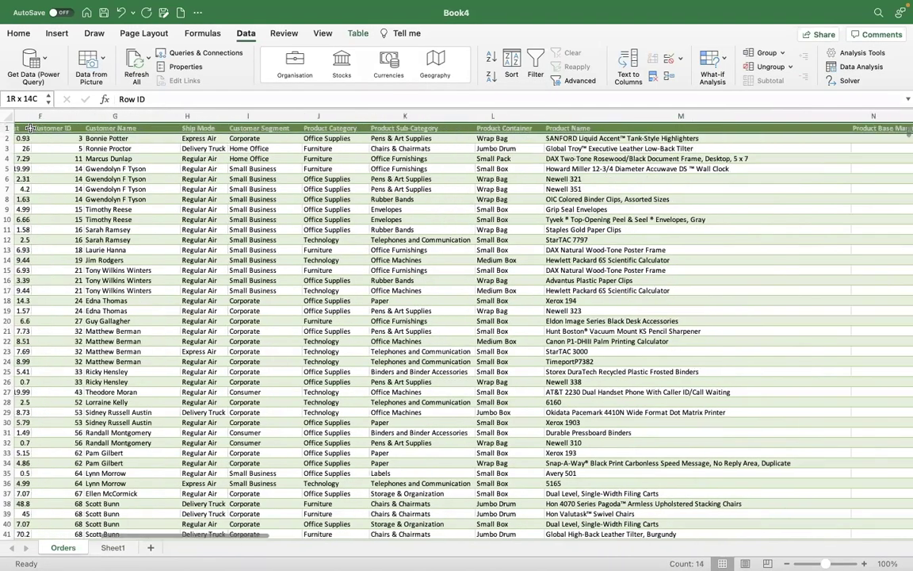
key(shift+Right)
key(shift+Right)
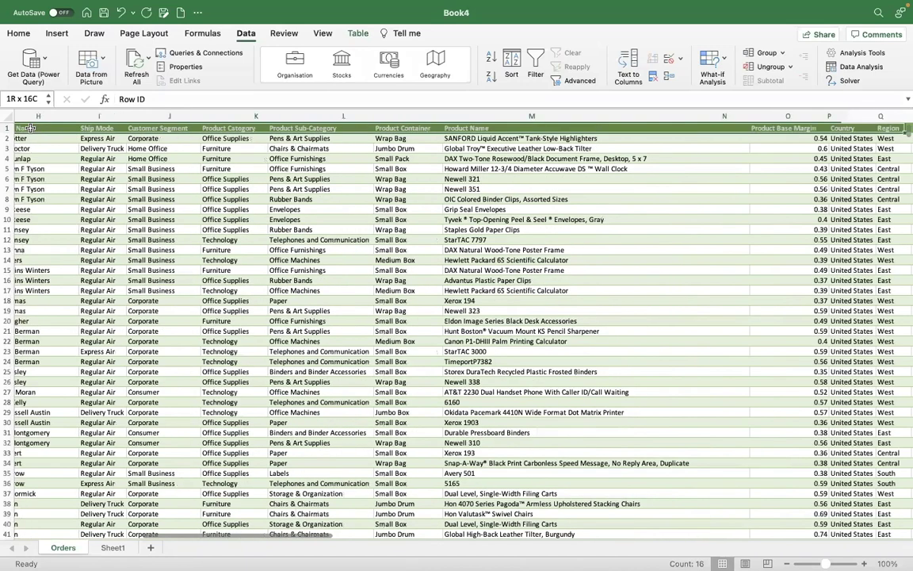
key(ctrl+shift+Down)
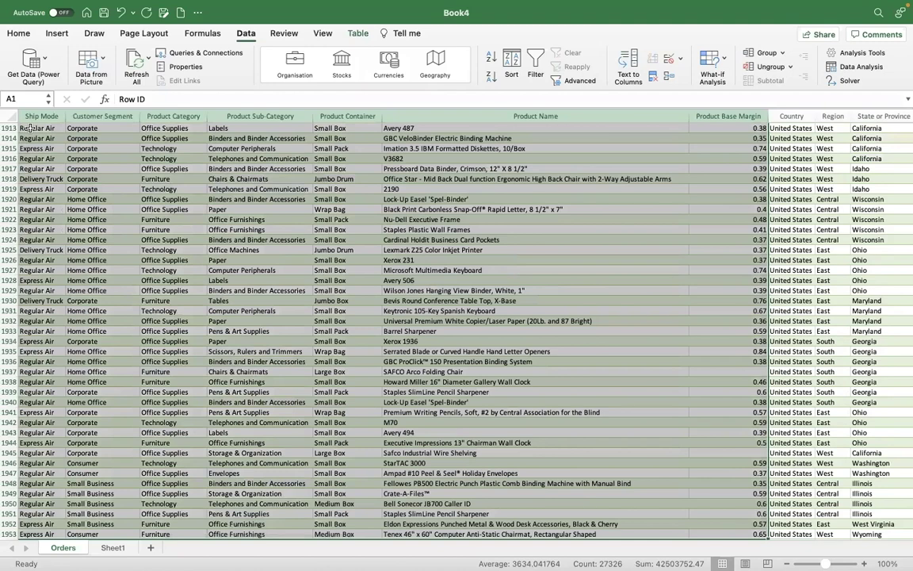
key(Tab)
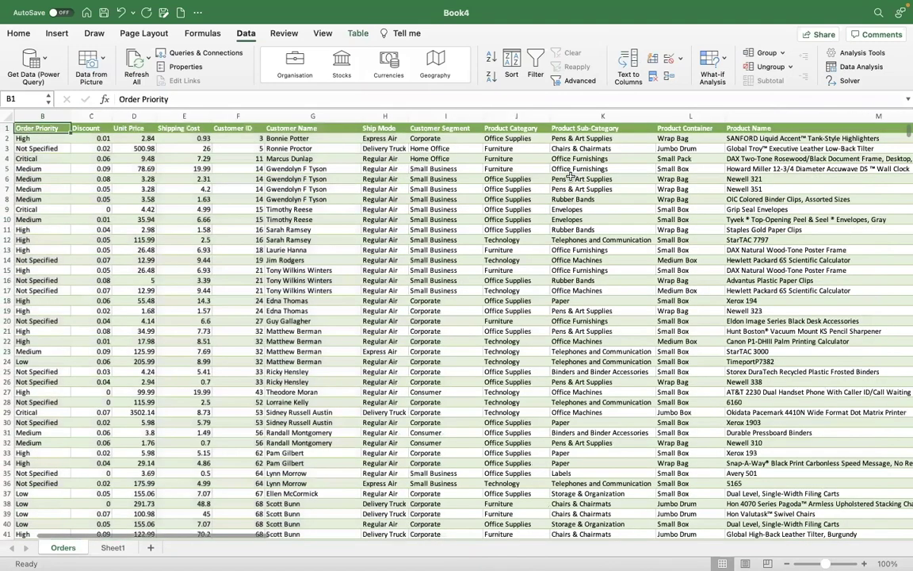
Step: Copy the Orders table's columns from State or Province through Order ID, including the headers and all data rows
scroll(571, 176, right, 2)
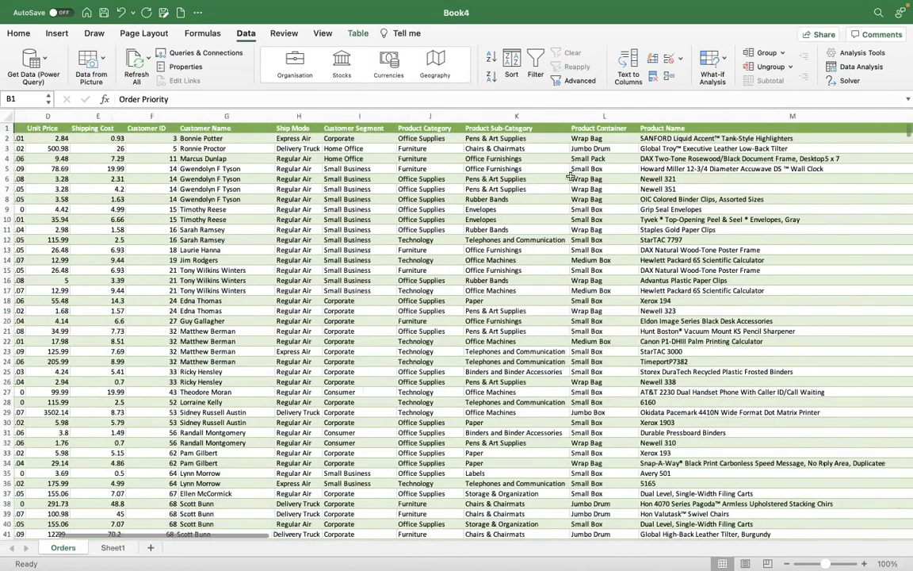
scroll(570, 176, right, 6)
scroll(559, 176, right, 2)
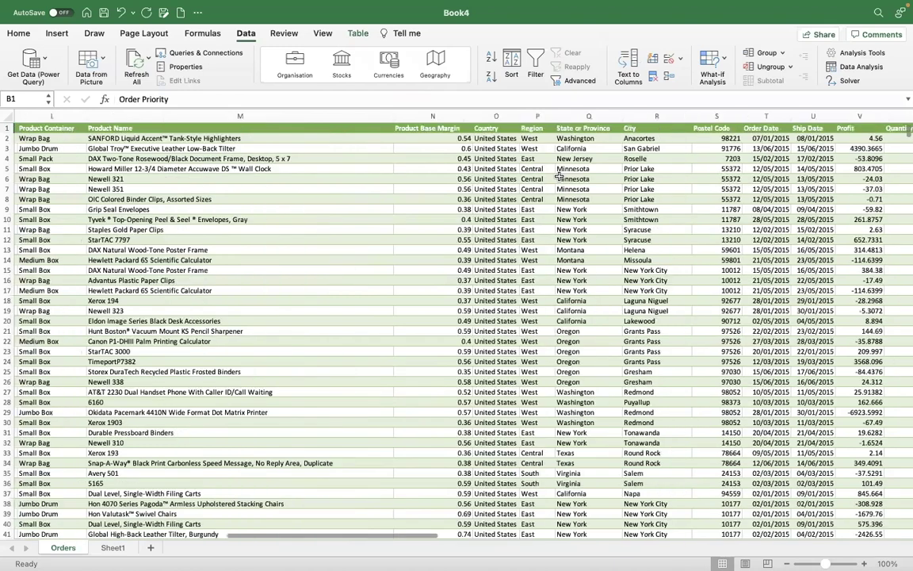
scroll(559, 176, right, 2)
scroll(559, 176, down, 1)
scroll(513, 129, up, 1)
click(512, 127)
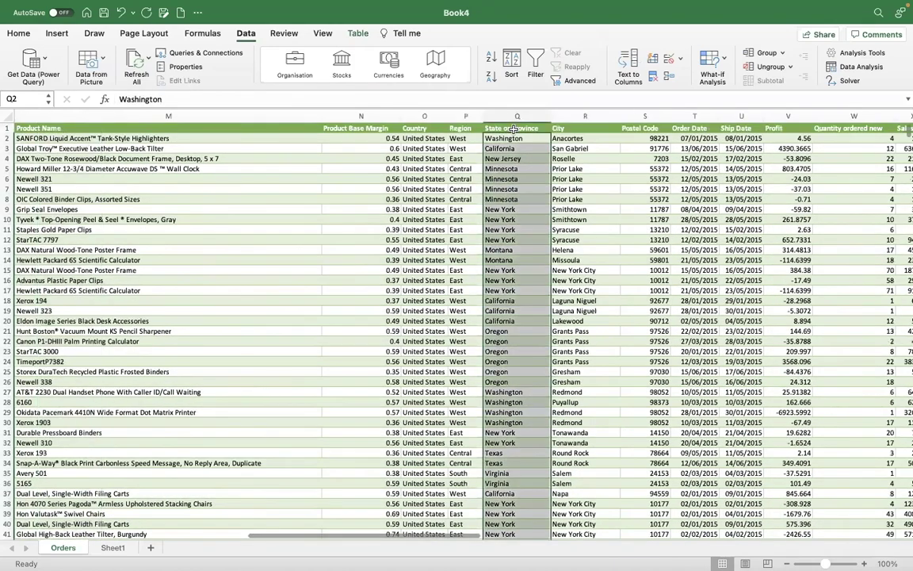
click(513, 127)
key(shift+Right)
key(shift+Right)
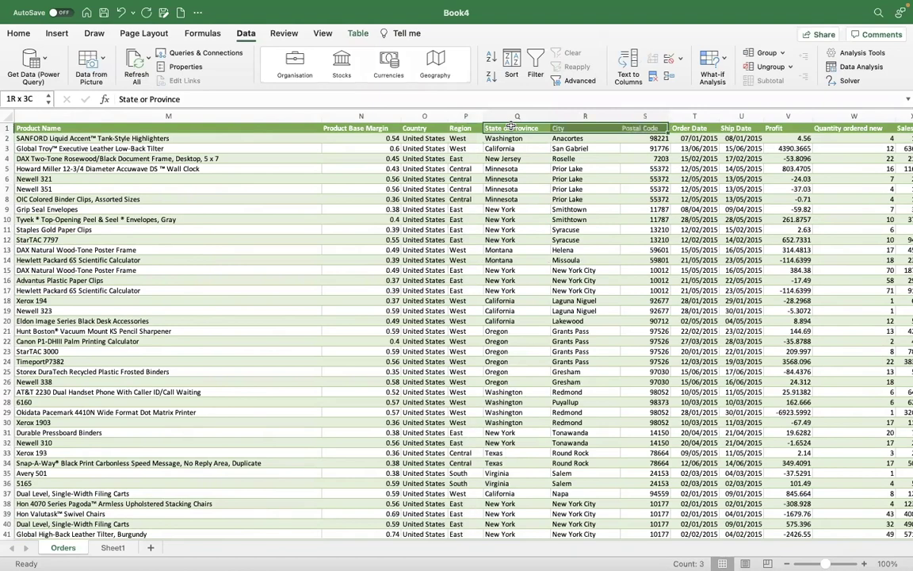
key(super+shift+Right)
key(super+shift+Down)
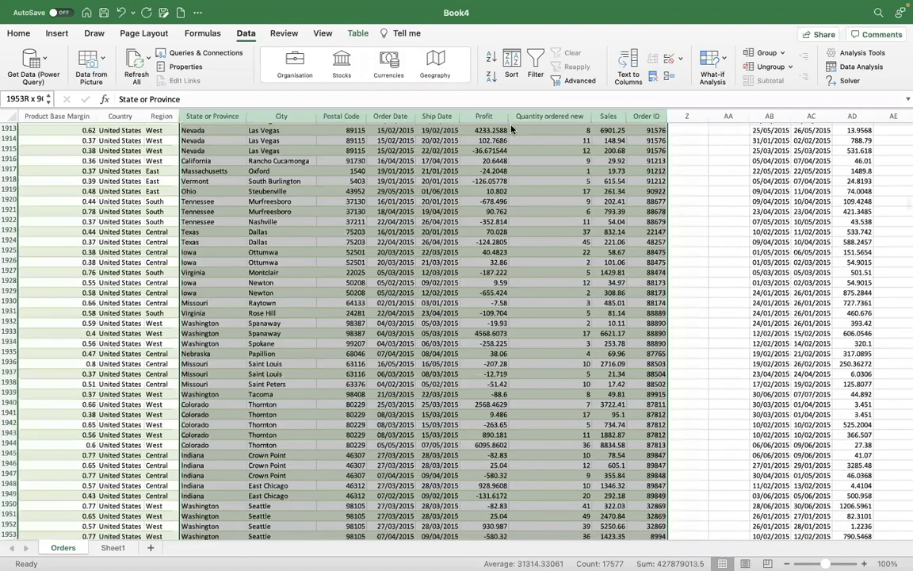
key(ctrl+BackSpace)
key(super+c)
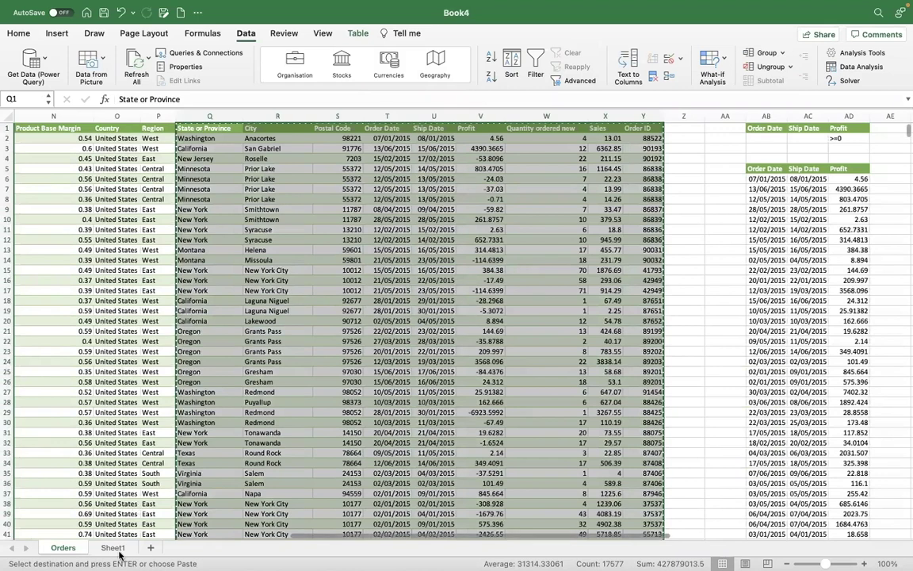
Step: Paste the State or Province through Order ID columns into Sheet1, starting at cell A1
click(113, 547)
key(Return)
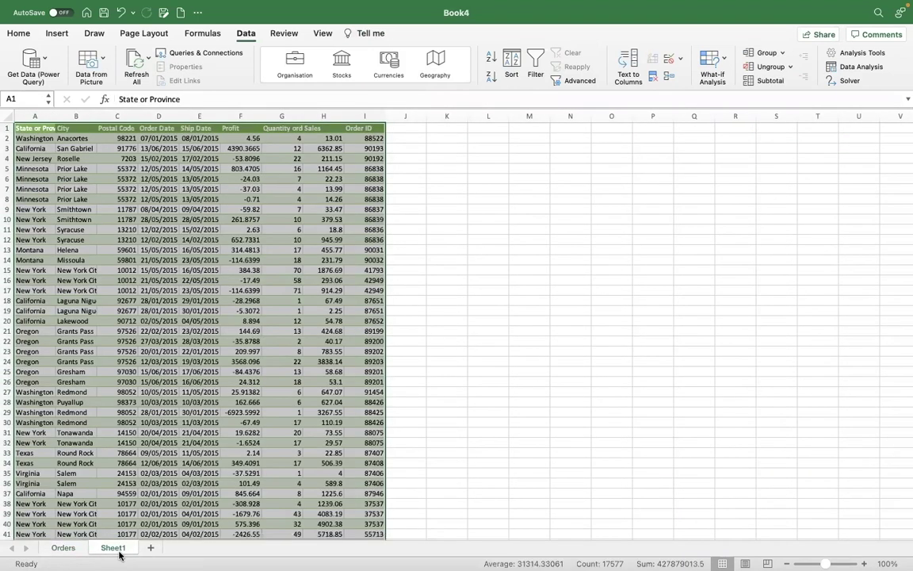
Step: Delete the emptied columns Q through Y, headed Column1 to Column9, from the Orders sheet
click(64, 548)
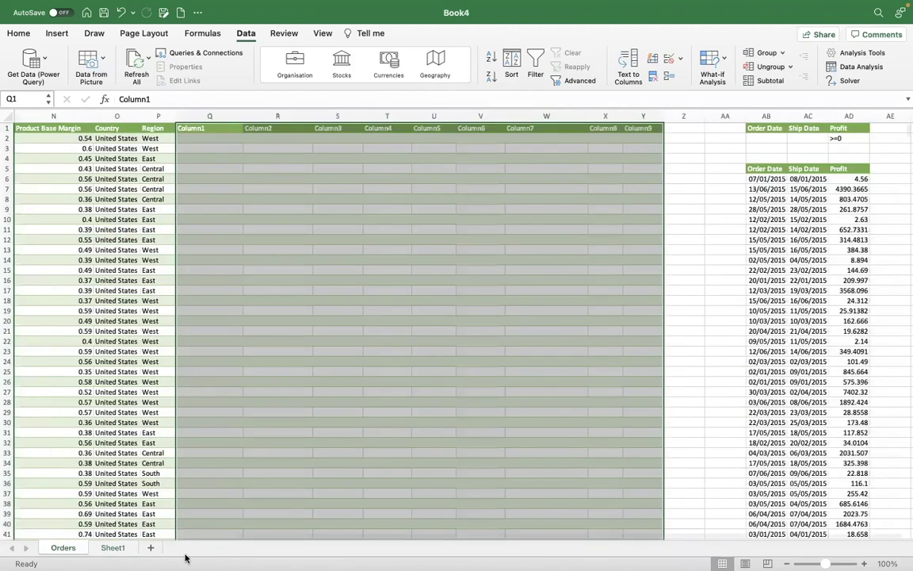
key(Up)
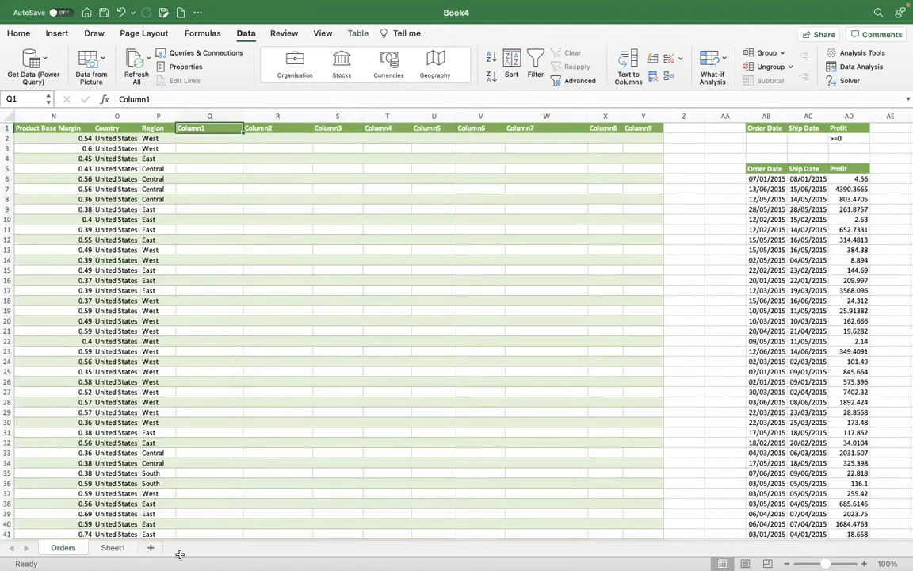
click(222, 116)
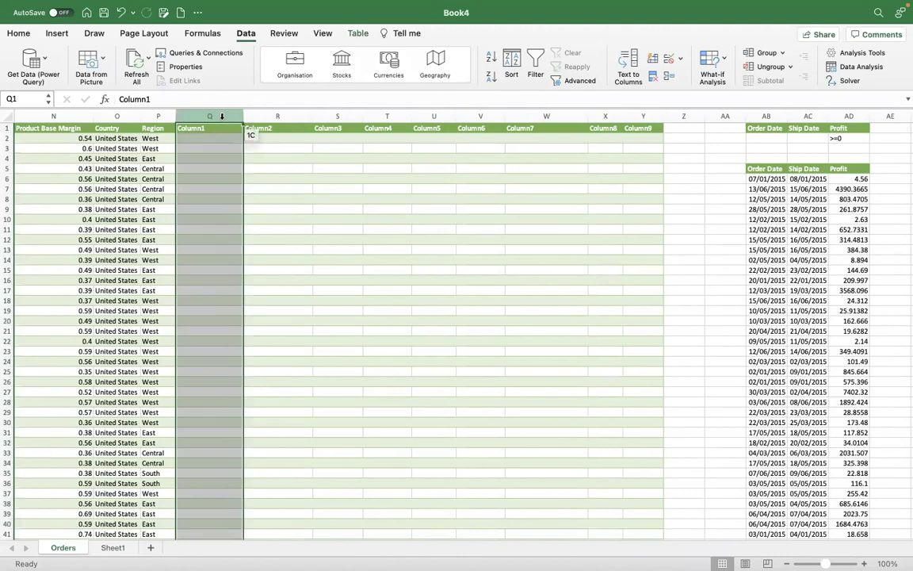
key(shift+Right)
key(shift+Right)
key(shift+Right)
key(shift+Right)
key(shift+Right)
key(shift+Right)
key(shift+Right)
key(shift+Right)
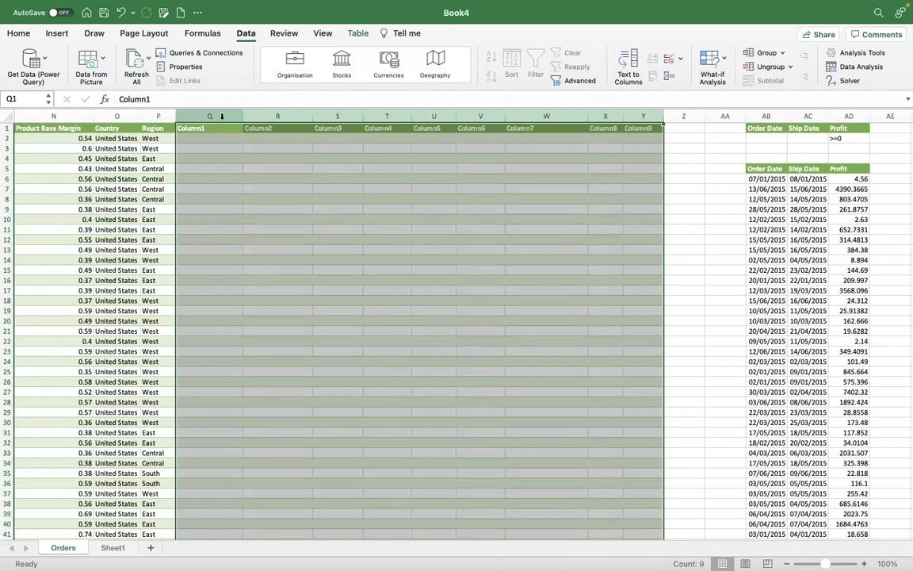
key(ctrl+minus)
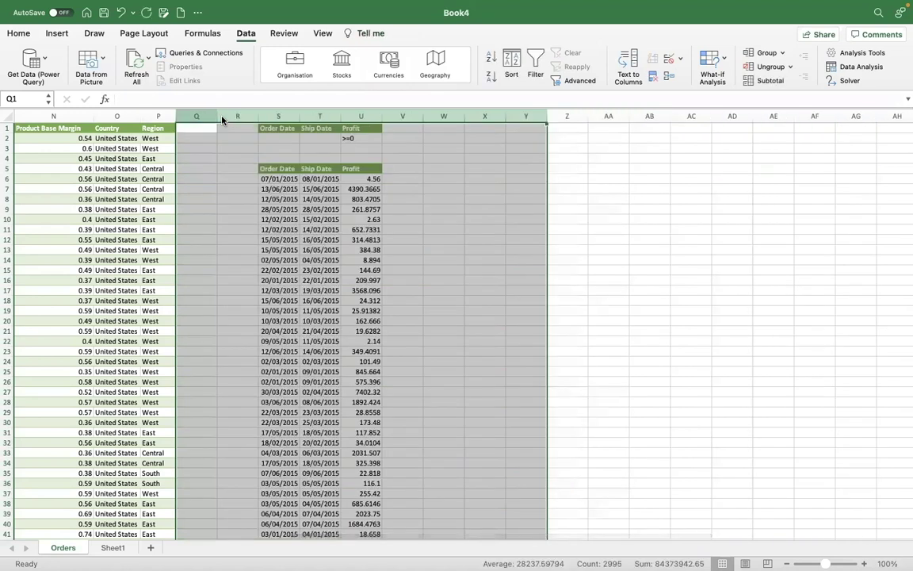
Step: Look back across the remaining Orders table headers from Region to Row ID
key(Left)
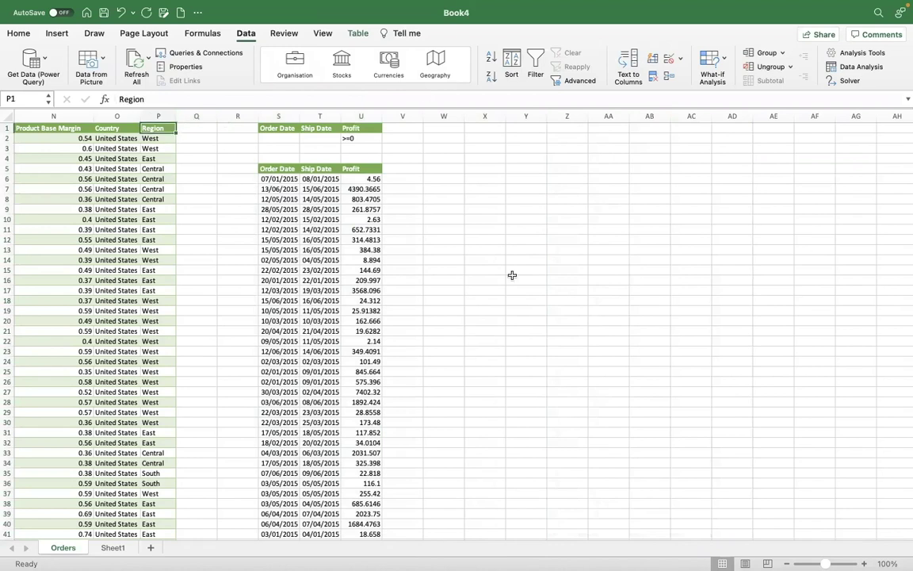
key(Left)
key(Left)
key(Left)
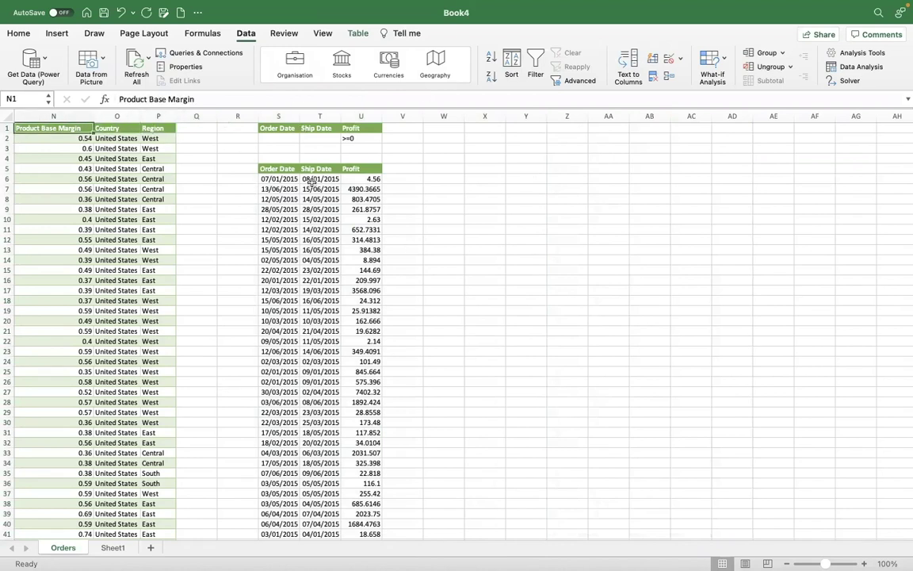
key(Left)
key(Left)
key(Left)
key(Left)
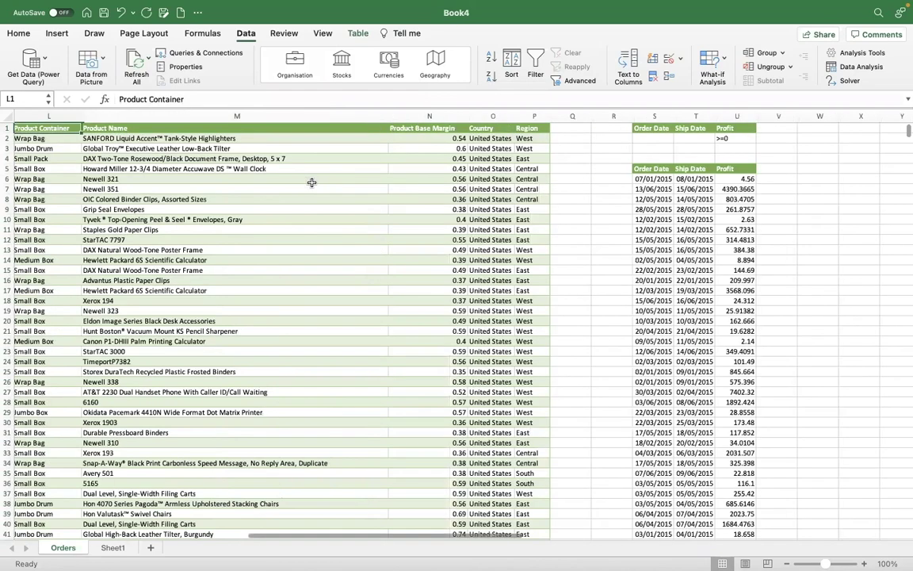
key(Left)
key(Left)
key(Left)
key(Left)
key(Left)
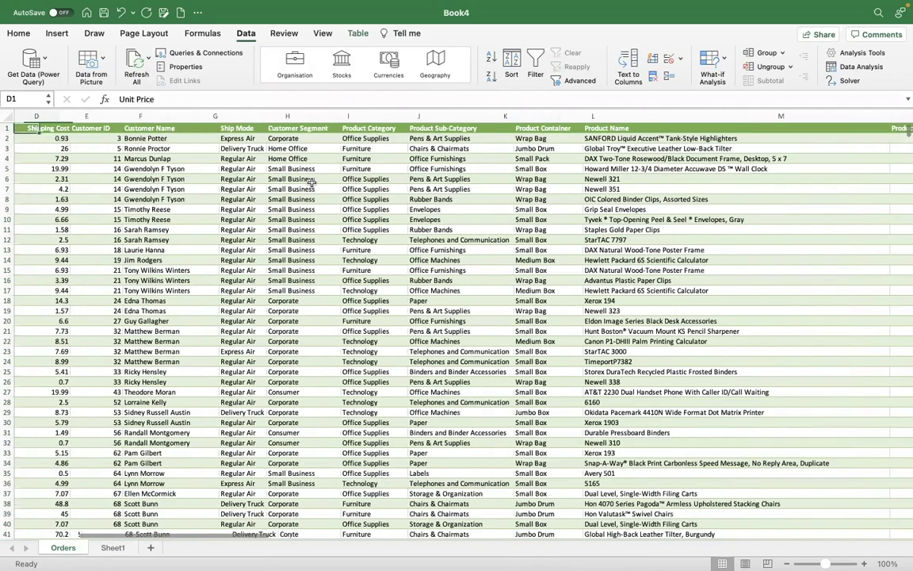
key(Left)
key(Left)
key(Left)
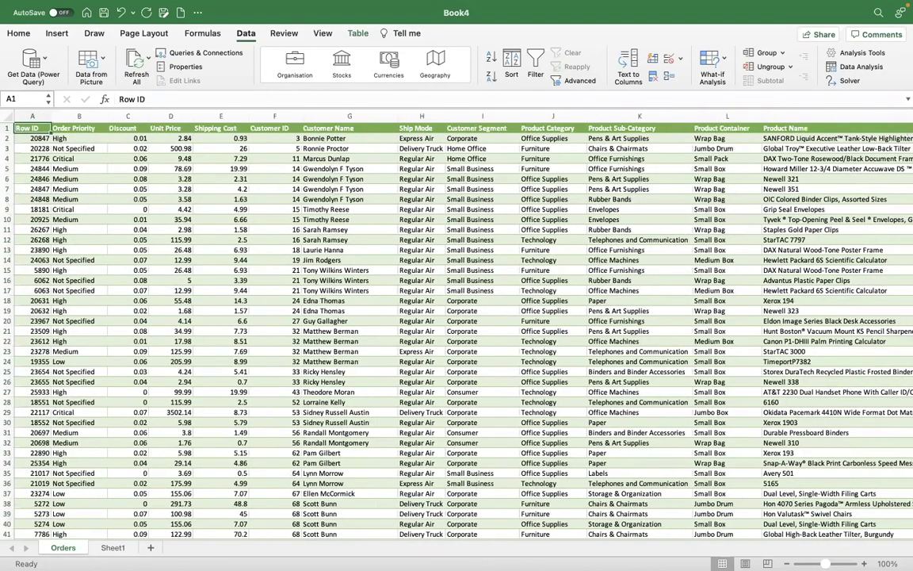
Step: Rename Sheet1 as Data-2
click(109, 555)
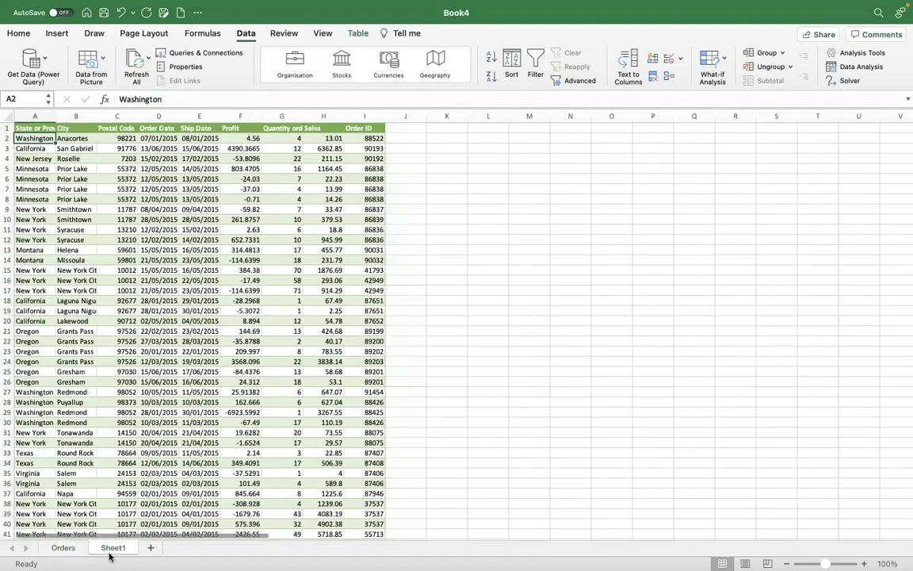
double_click(110, 555)
text(Da)
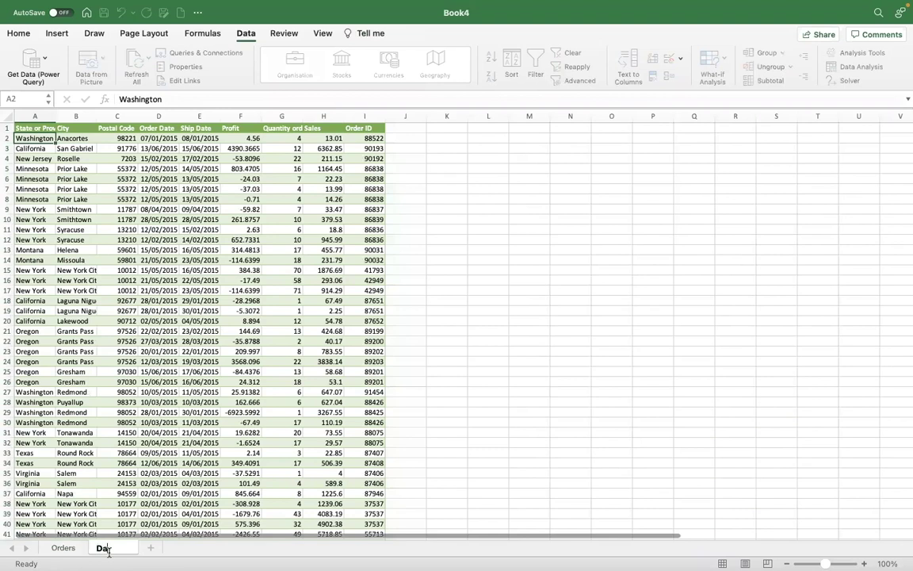
text(ta-2)
key(Return)
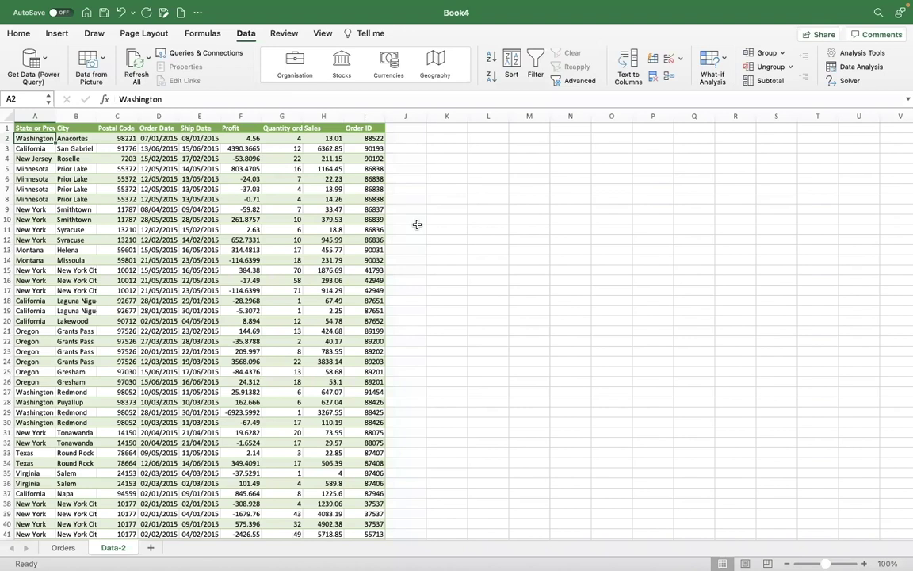
Step: Begin a VLOOKUP formula in cell J2 of Data-2, using the Order ID in I2 as the lookup value
click(412, 136)
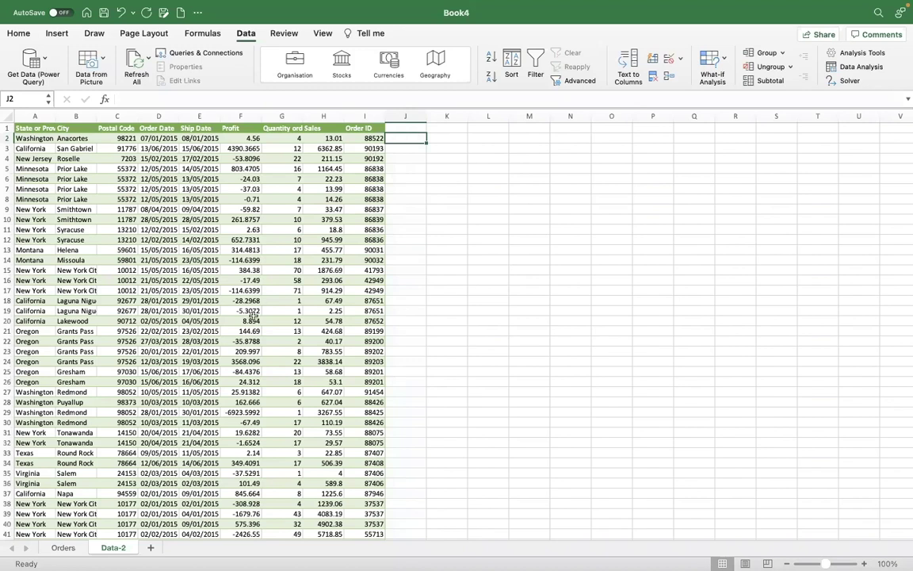
click(79, 548)
click(118, 548)
text(=)
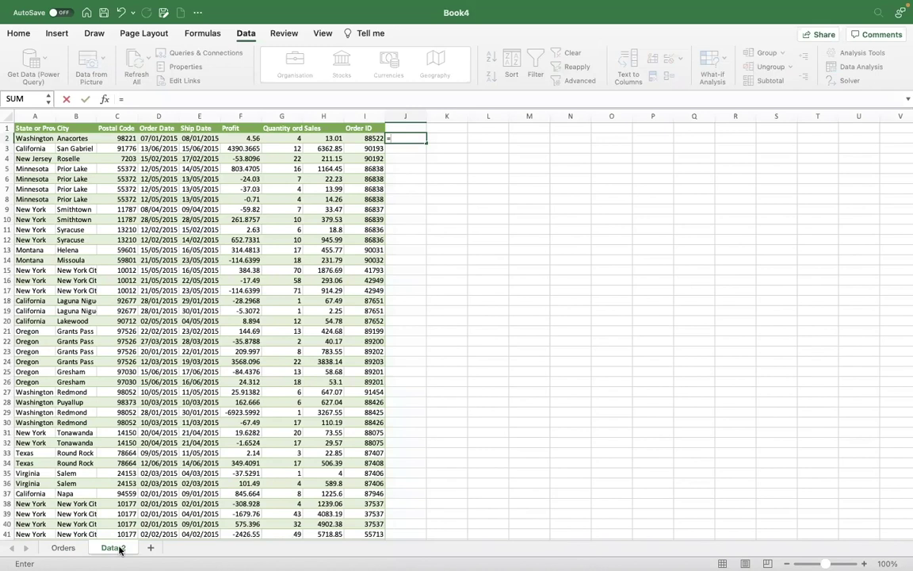
text(vlooku)
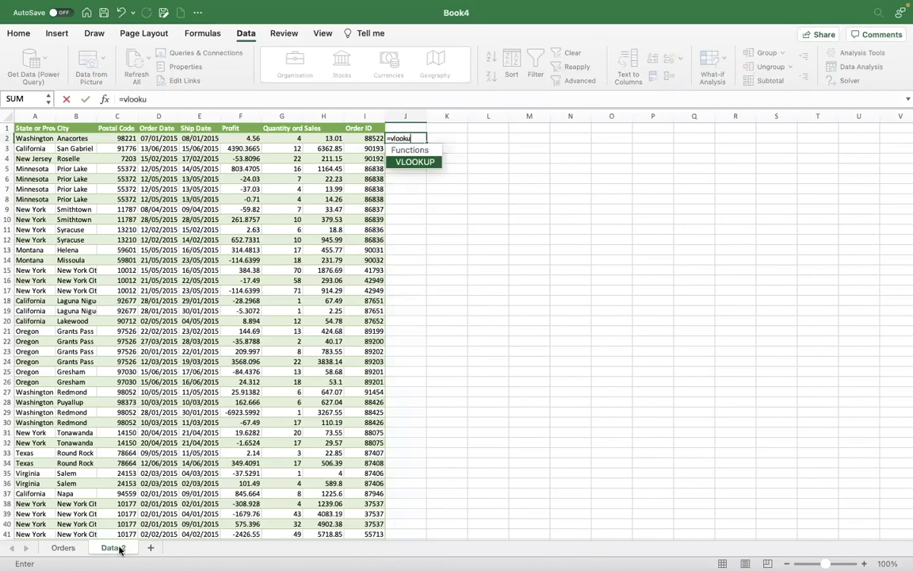
text(p()
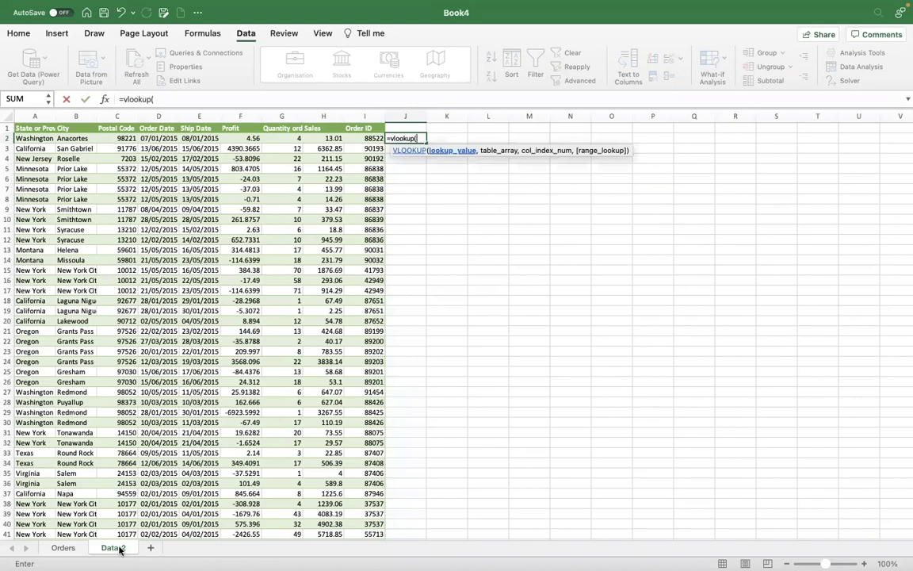
text(I2)
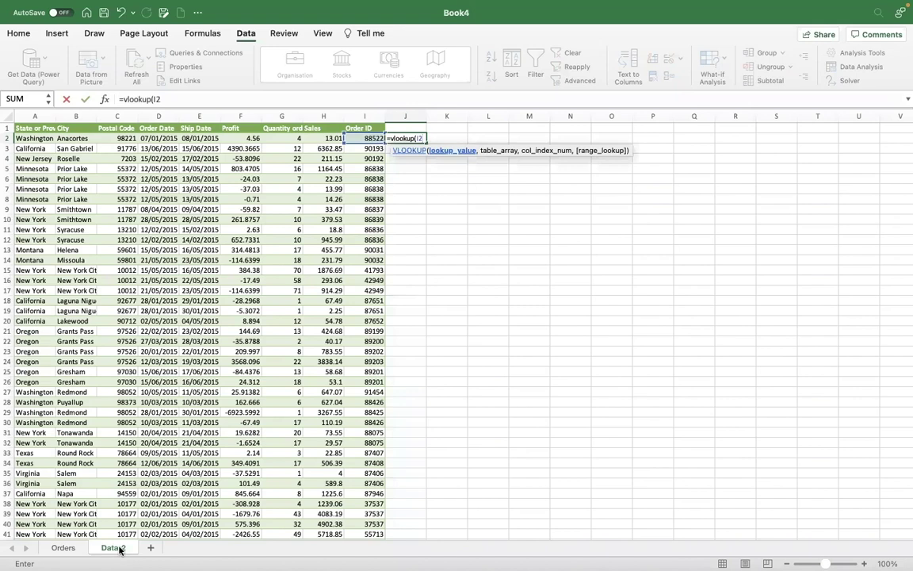
text(,)
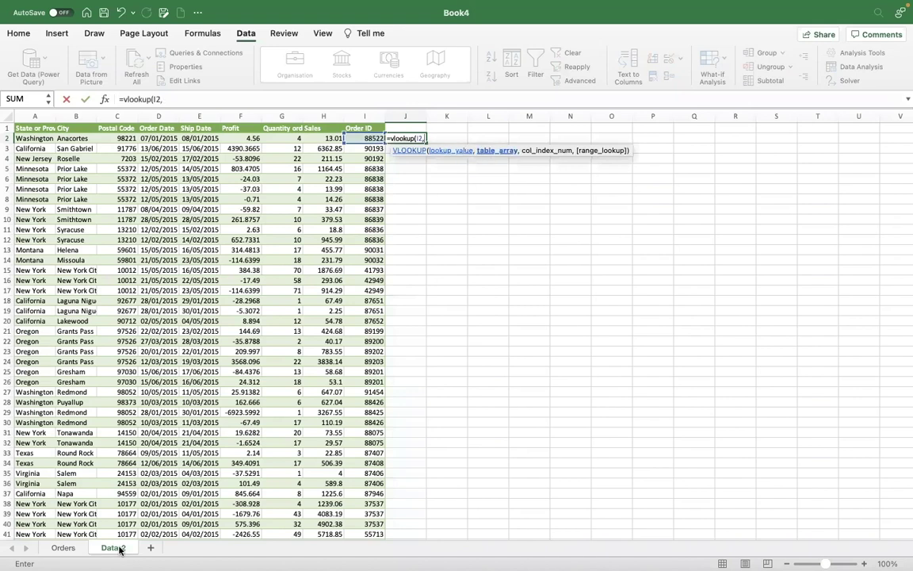
Step: Set the VLOOKUP table array to the whole Orders table from Row ID to Region, including headers, as Orders[#All]
click(63, 548)
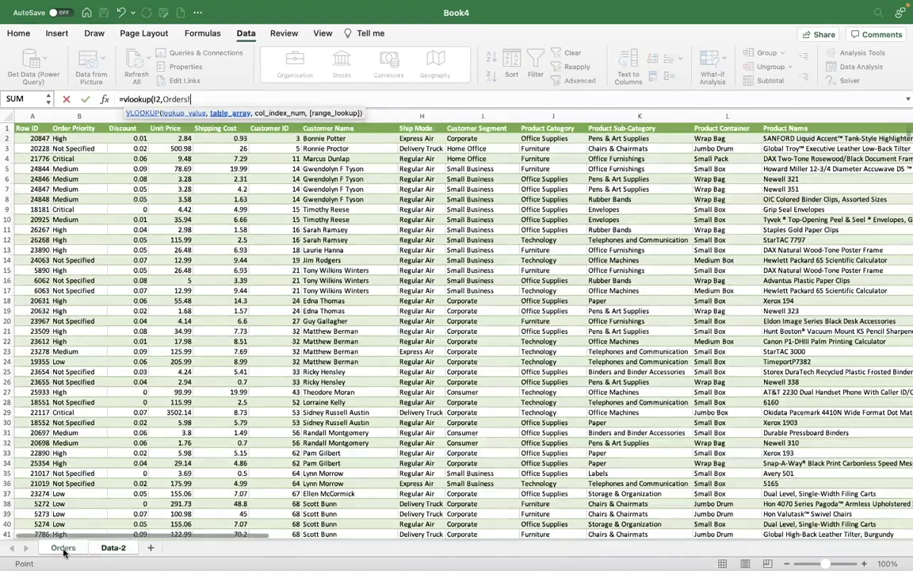
click(28, 129)
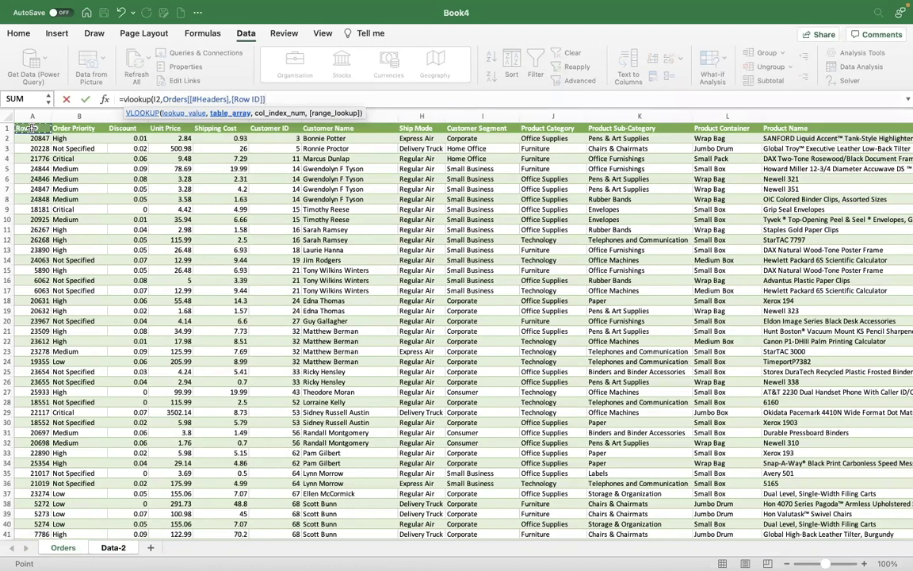
key(shift+Right)
key(shift+Right)
key(shift+Right)
key(shift+Right)
key(shift+Right)
key(shift+Right)
key(shift+Right)
key(shift+Right)
key(shift+Right)
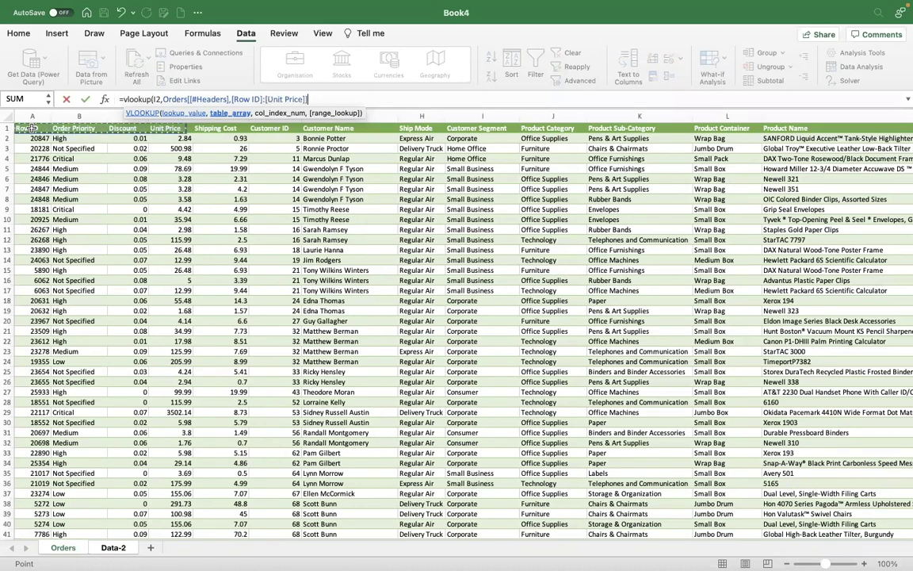
key(shift+Right)
key(shift+Right)
key(shift+Right)
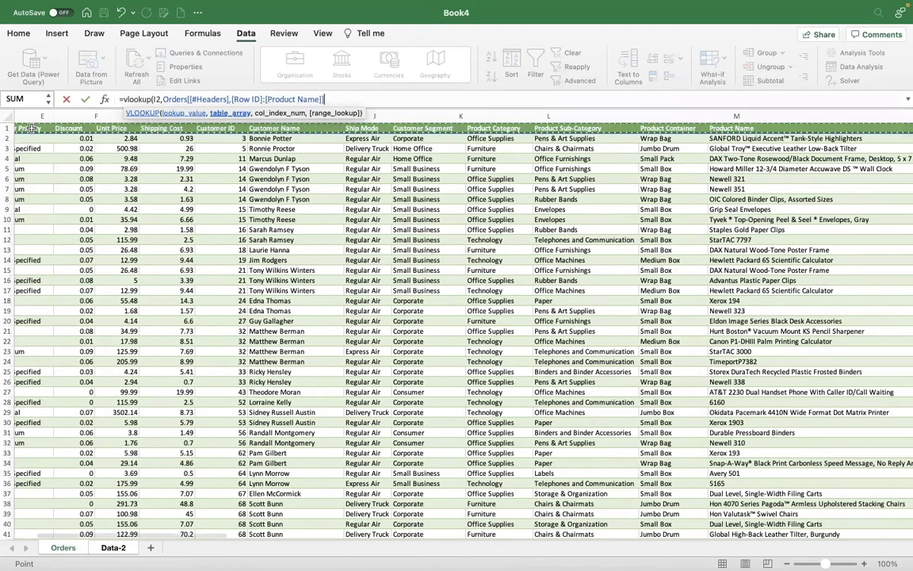
key(shift+Right)
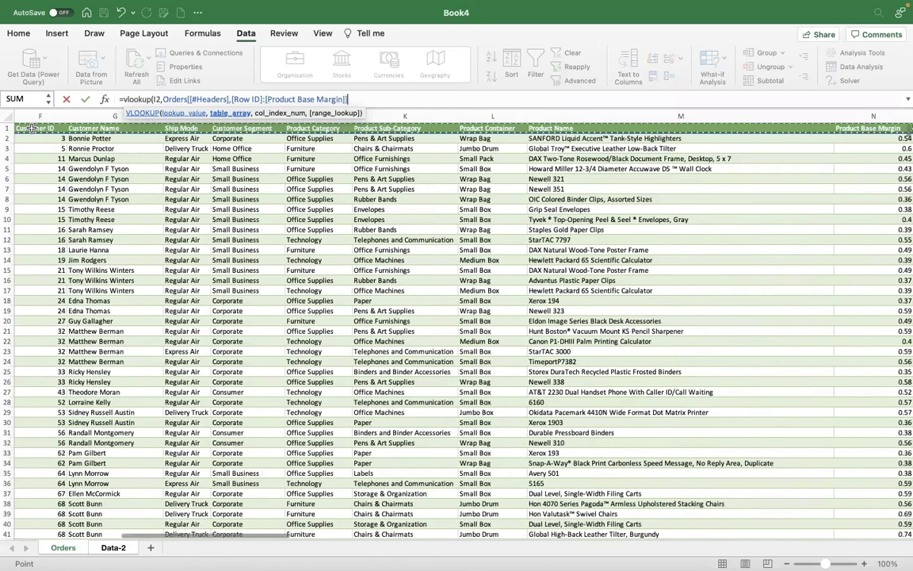
key(shift+Right)
key(shift+Right)
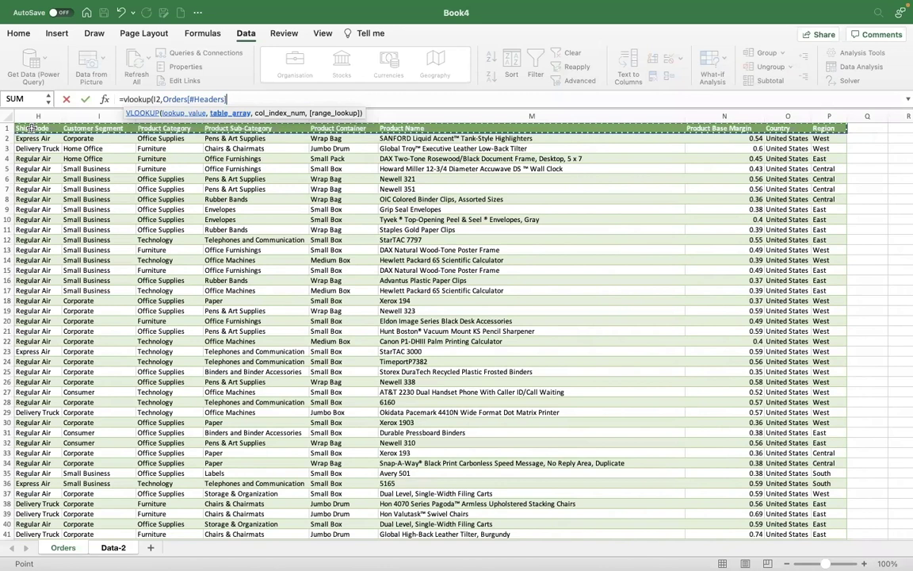
key(ctrl+shift+Down)
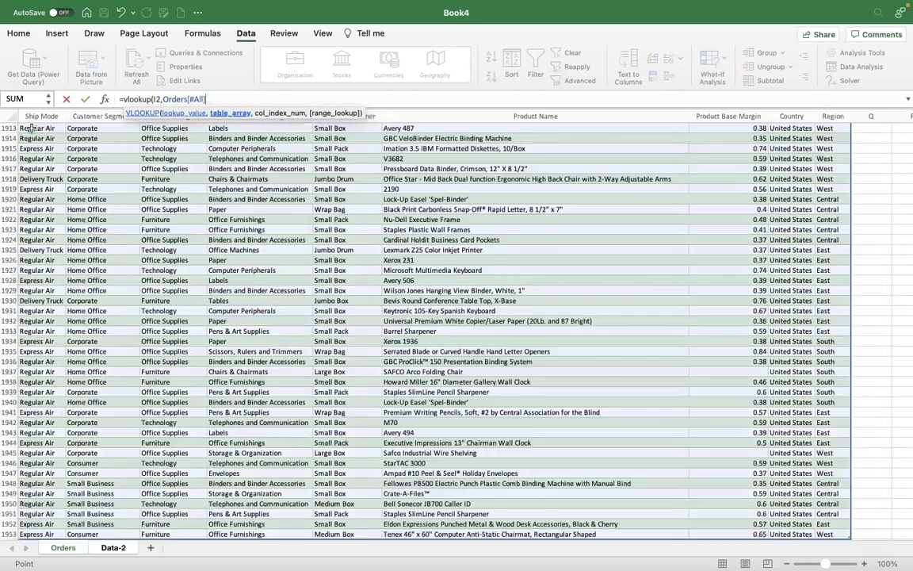
text(,)
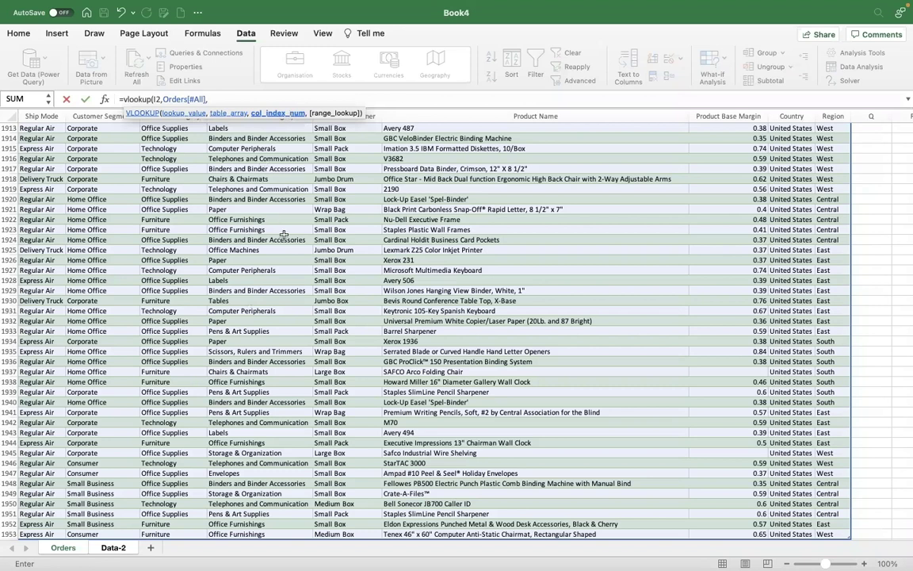
Step: Complete the VLOOKUP formula with column index 2 and exact match 0, and enter it in J2
text(2,)
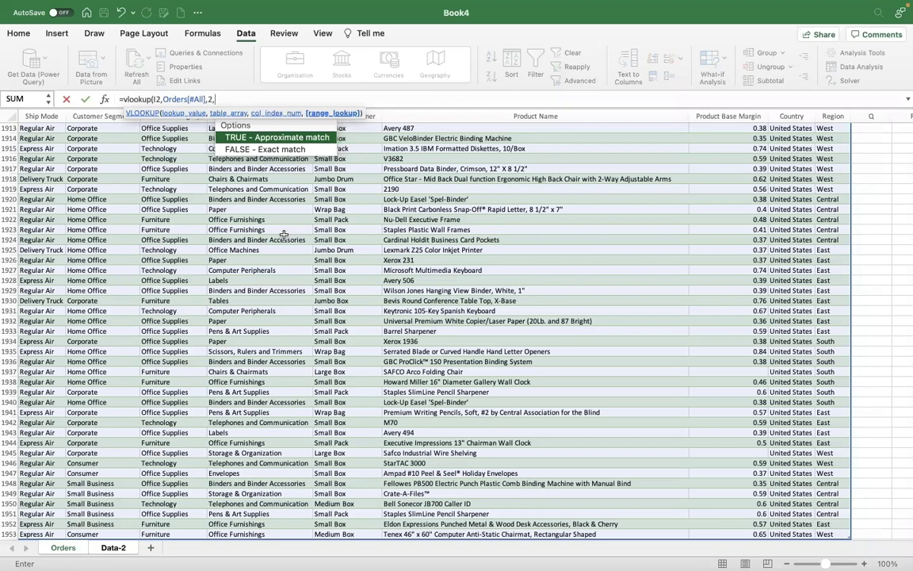
key(Down)
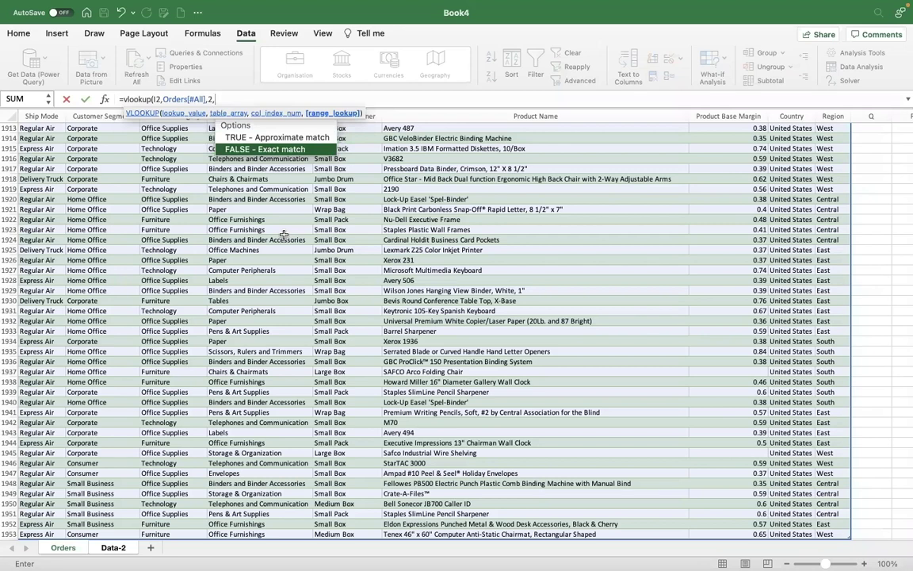
key(Up)
text(0))
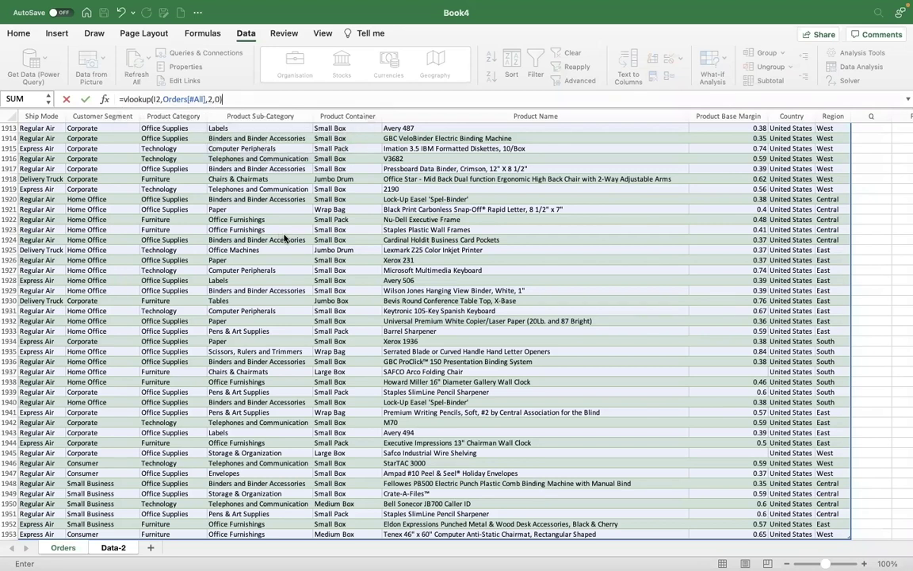
key(Return)
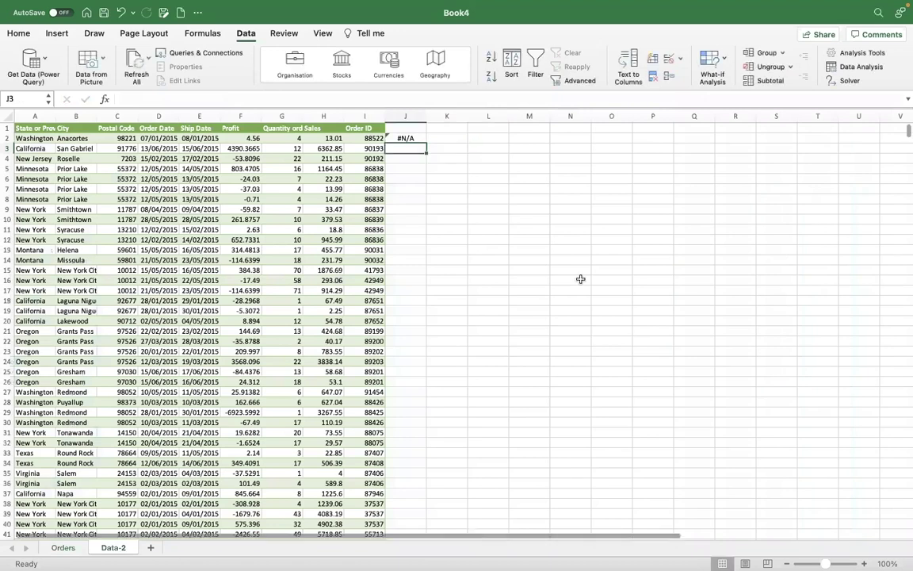
Step: Clear the VLOOKUP formula from cell J2 of Data-2
click(422, 139)
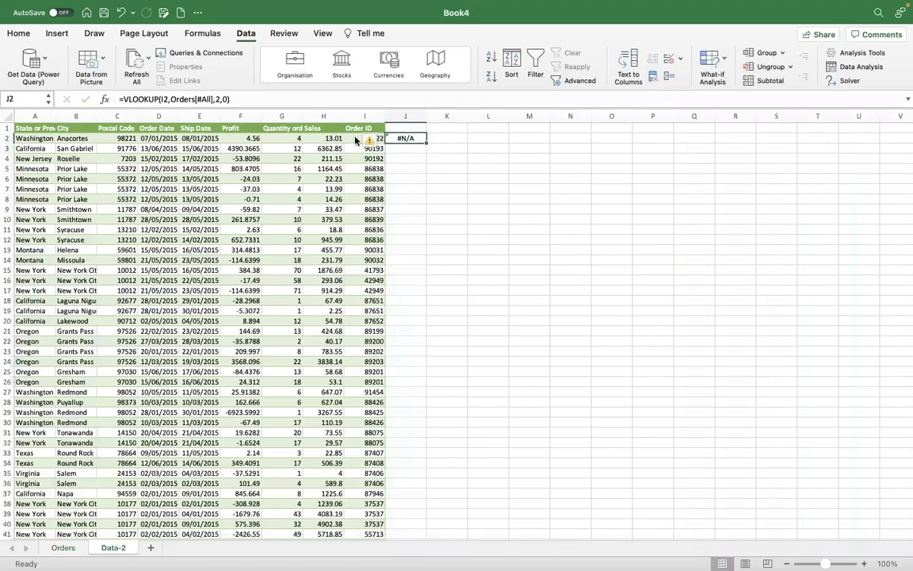
click(379, 140)
click(419, 140)
click(341, 156)
click(405, 139)
click(254, 99)
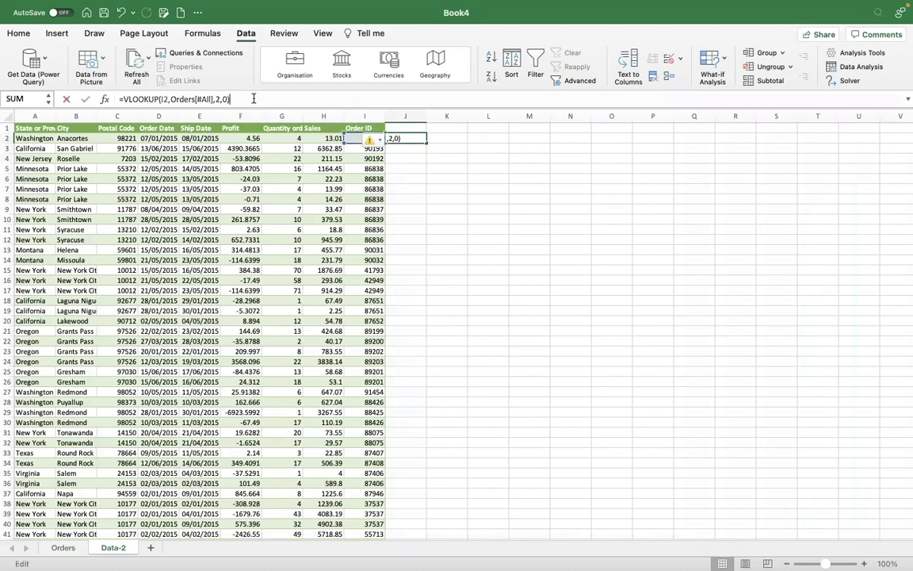
key(BackSpace)
key(BackSpace)
key(BackSpace)
key(BackSpace)
key(BackSpace)
key(BackSpace)
key(BackSpace)
key(BackSpace)
key(BackSpace)
key(BackSpace)
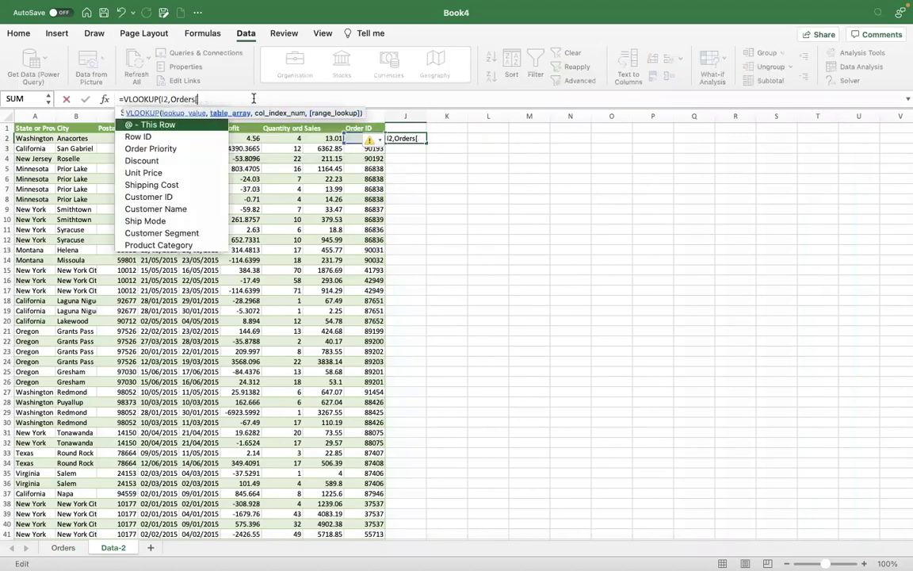
key(BackSpace)
key(BackSpace)
key(BackSpace)
key(BackSpace)
key(BackSpace)
key(BackSpace)
key(BackSpace)
key(BackSpace)
key(BackSpace)
key(BackSpace)
key(BackSpace)
key(BackSpace)
key(BackSpace)
key(BackSpace)
key(BackSpace)
key(BackSpace)
key(BackSpace)
key(BackSpace)
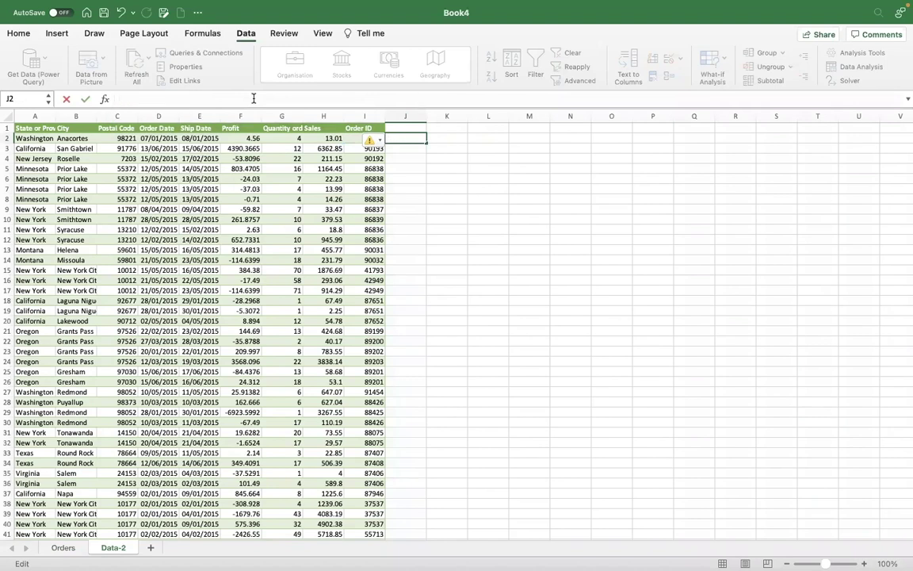
key(Escape)
Step: Copy the Order Priority header from B1 of the Orders sheet into cell J1 of Data-2
key(Up)
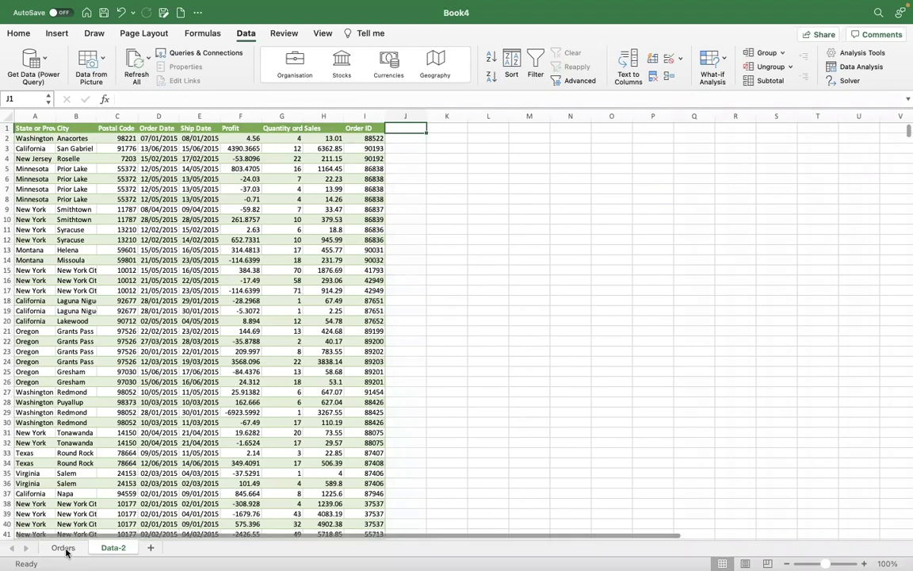
key(ctrl+Page_Up)
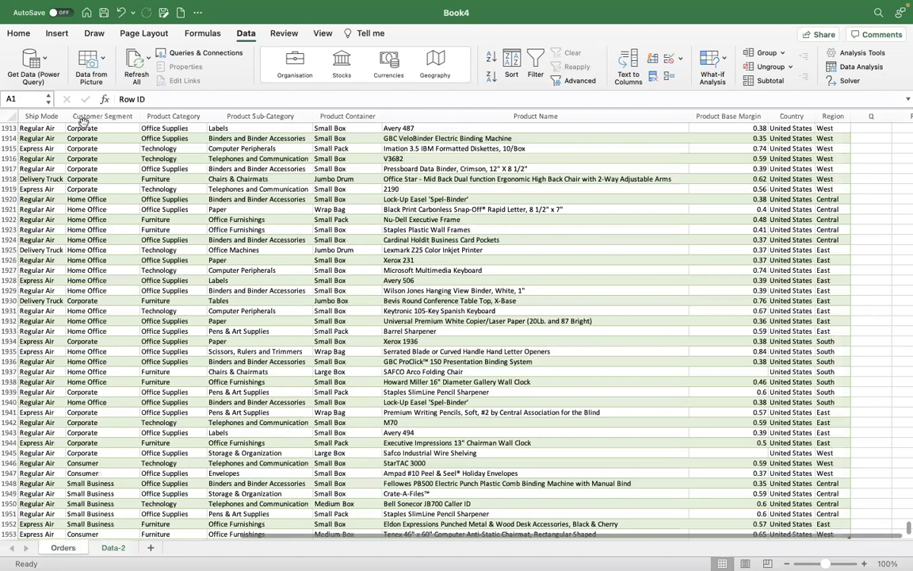
key(Right)
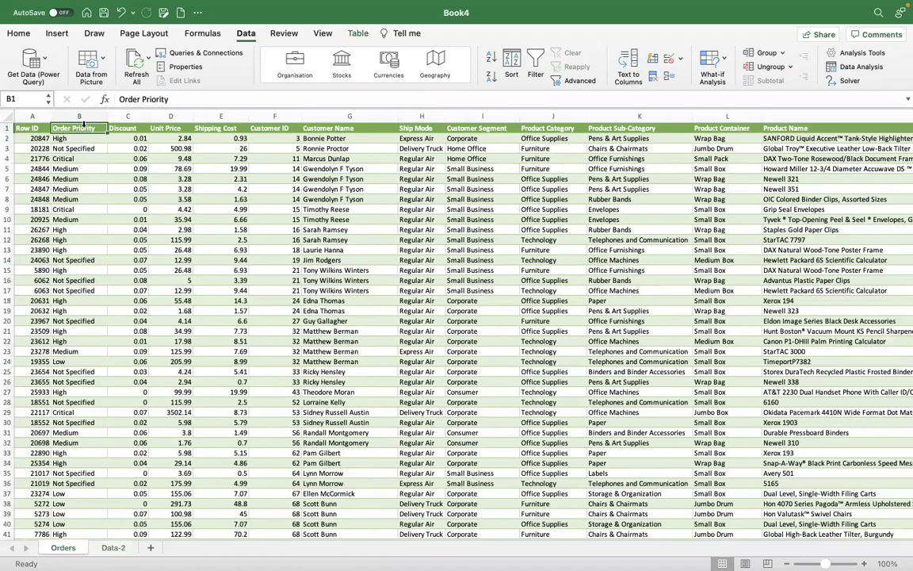
key(super+c)
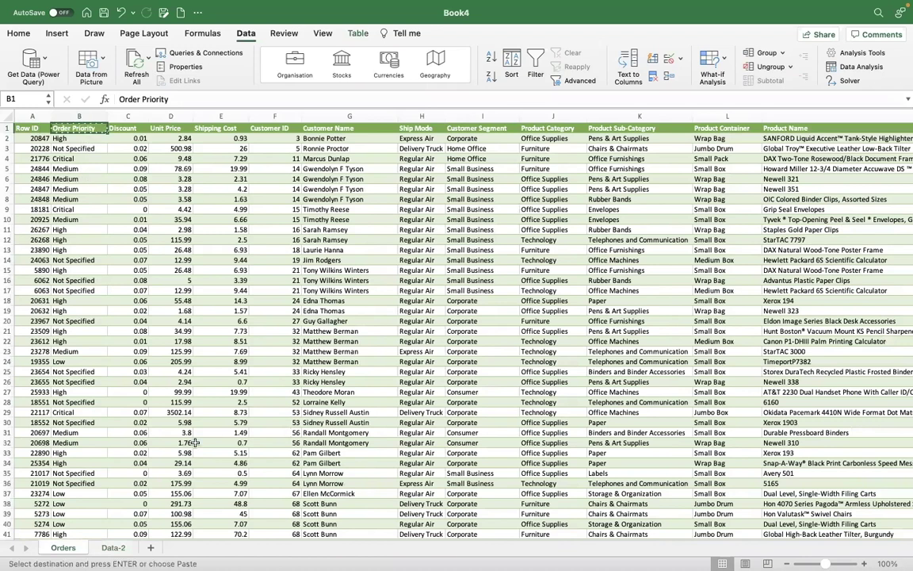
click(115, 548)
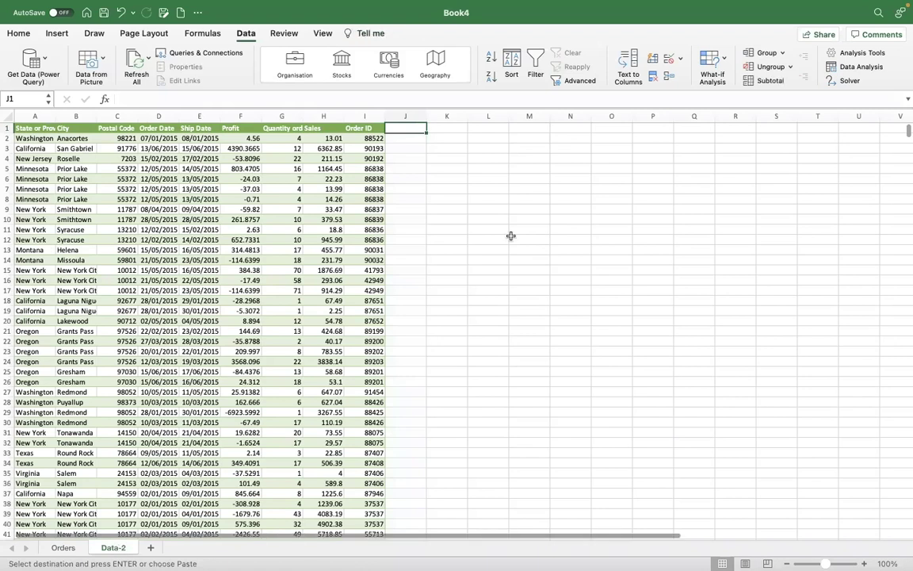
key(super+v)
Step: Begin a VLOOKUP formula under the Order Priority header in J2, with the Order ID in I2 as the lookup value
click(412, 137)
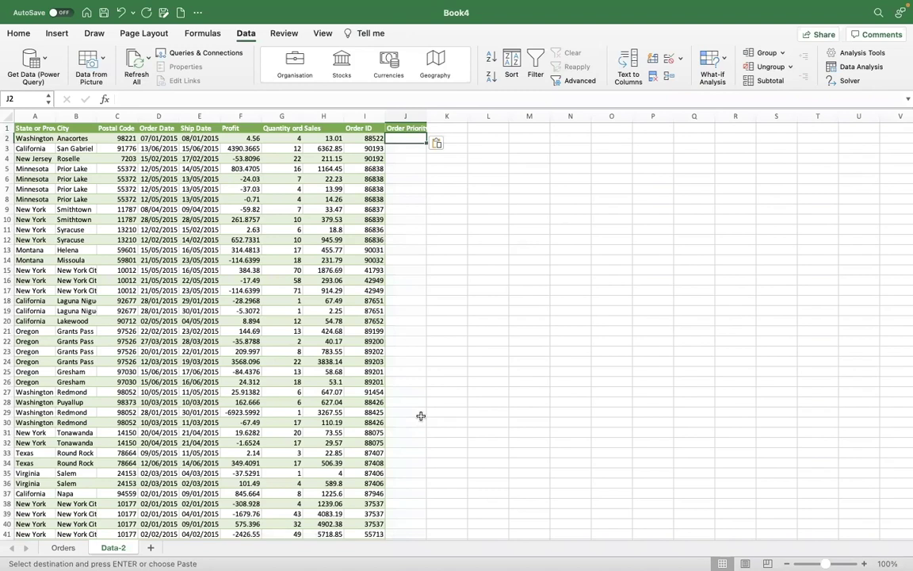
key(Left)
key(Up)
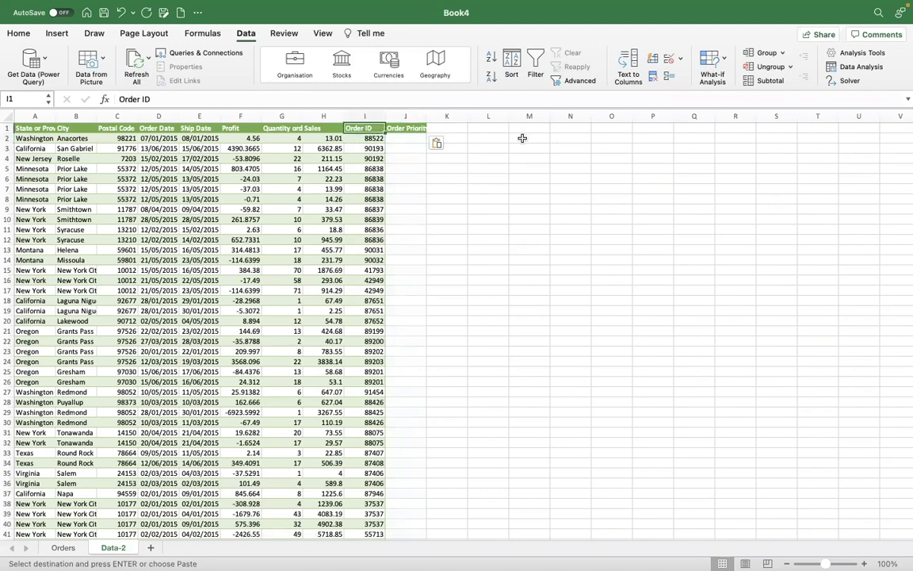
click(411, 138)
text(=)
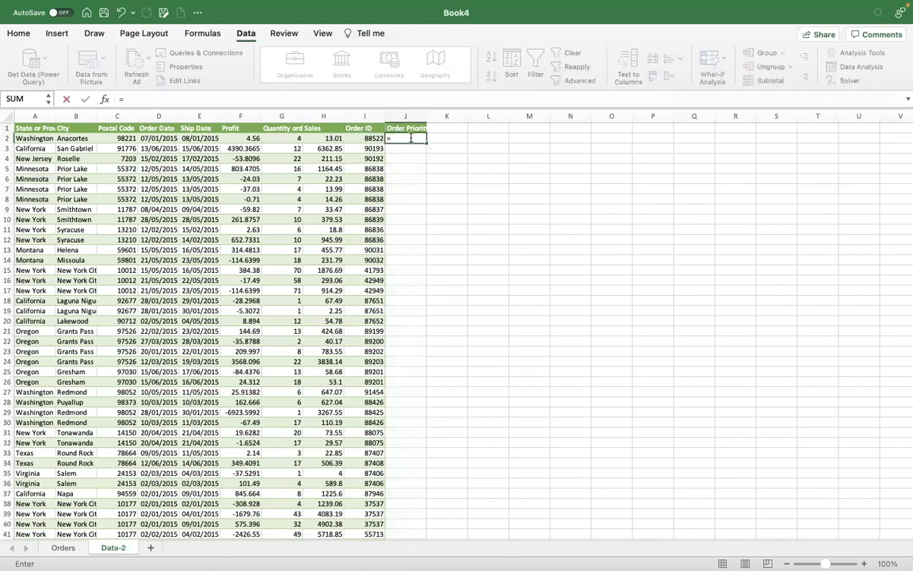
text(vlookup()
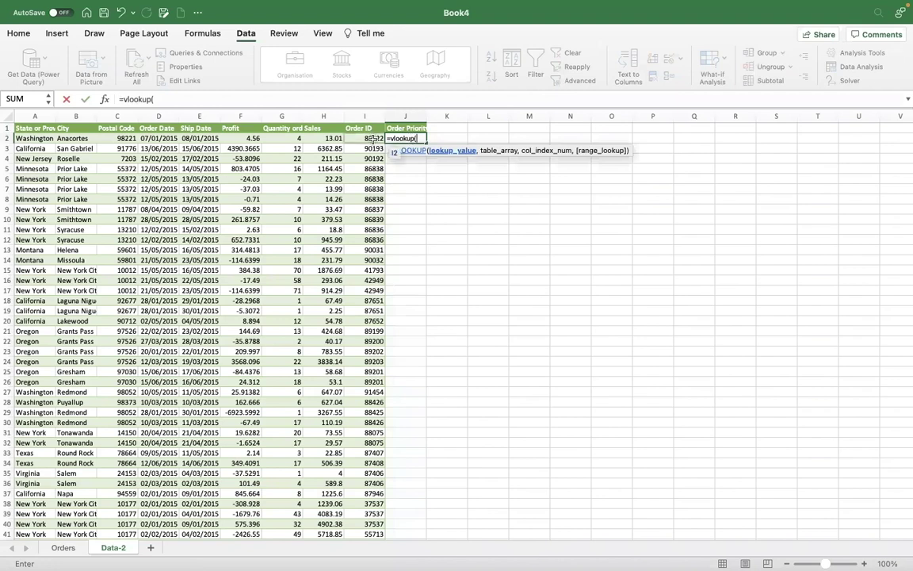
click(374, 139)
text(,)
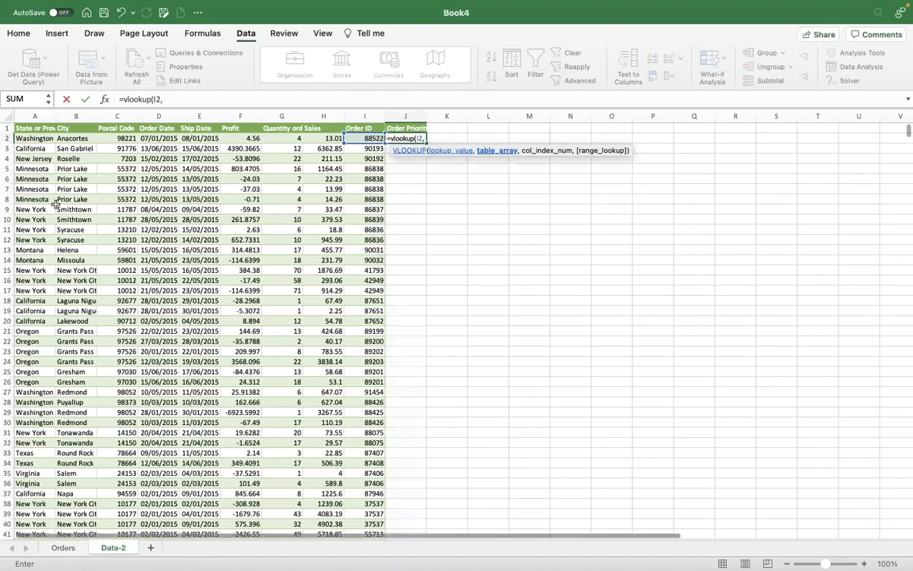
Step: Set the VLOOKUP table array to the entire Orders table with headers, Orders[#All]
click(63, 548)
click(32, 127)
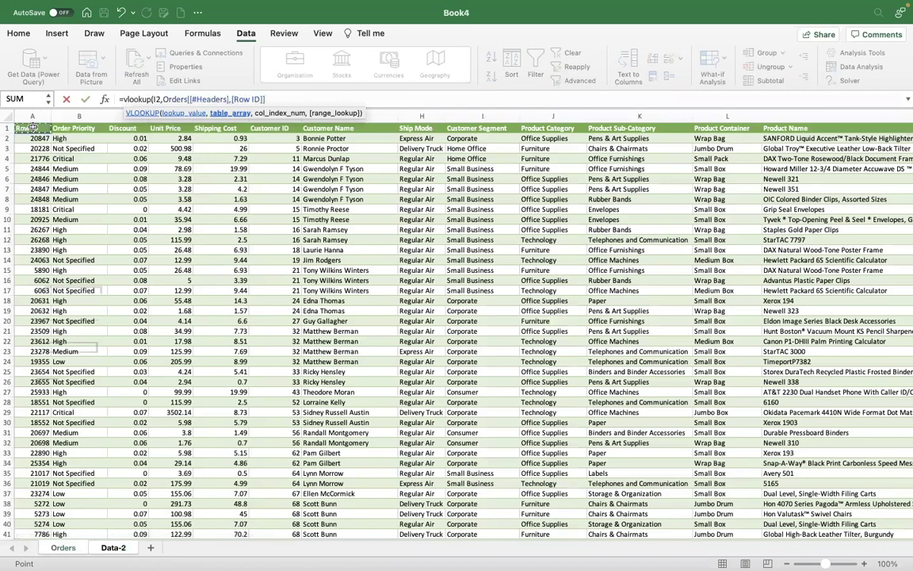
key(super+shift+Right)
key(super+shift+Down)
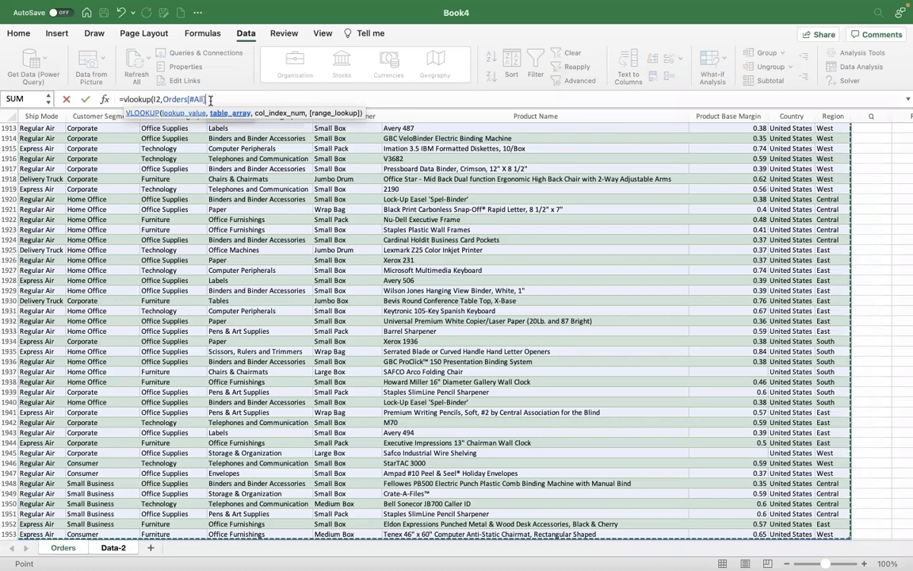
text(,)
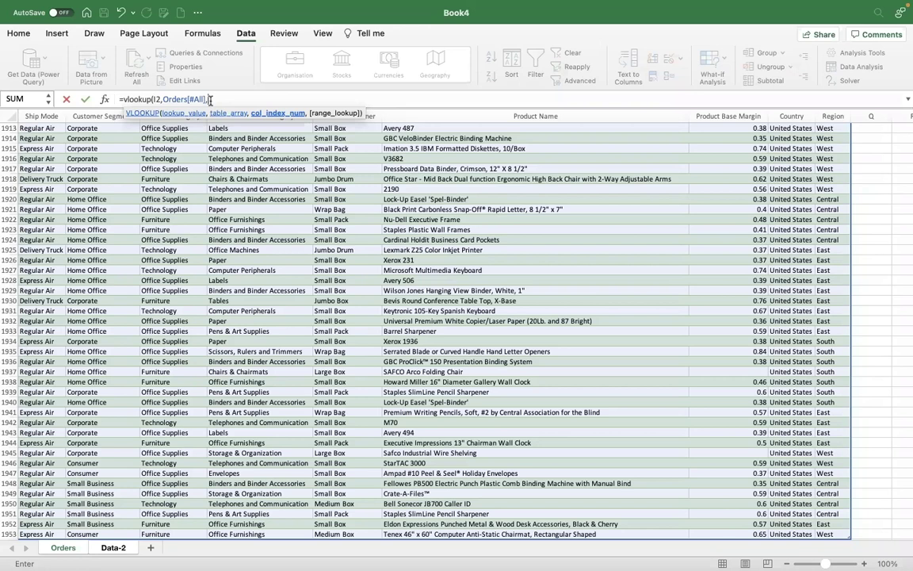
Step: Finish the VLOOKUP in J2 with column index 2 and range lookup 0, and fill it down the Order Priority column
text(2,)
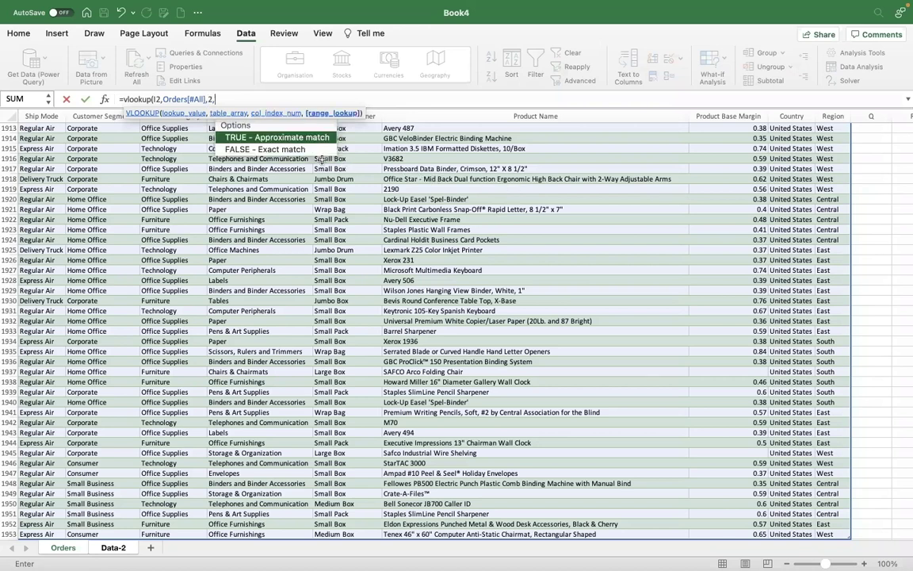
key(Down)
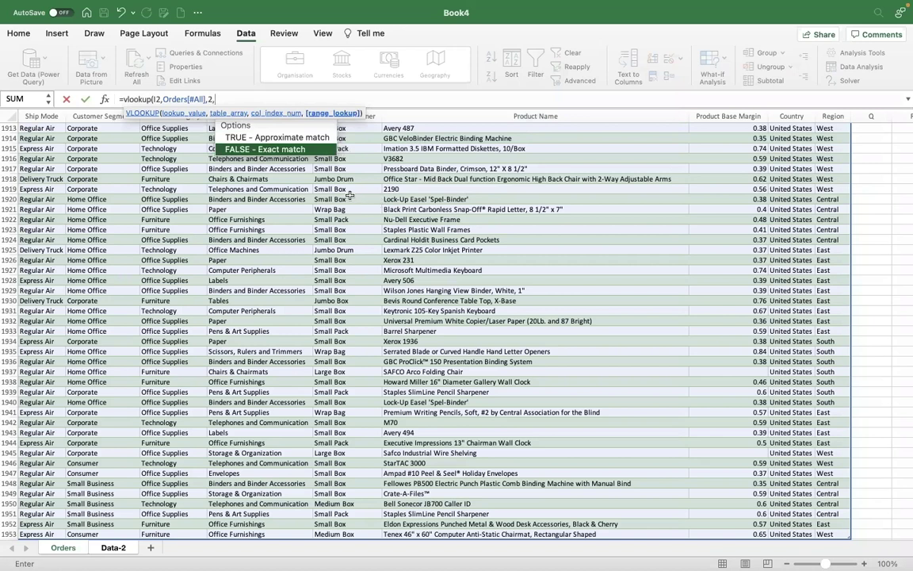
text(0)
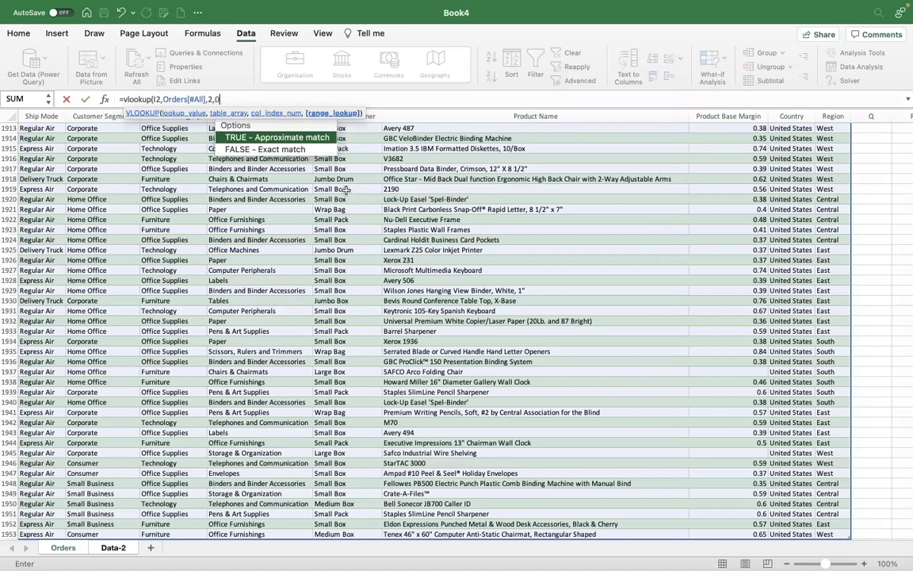
text())
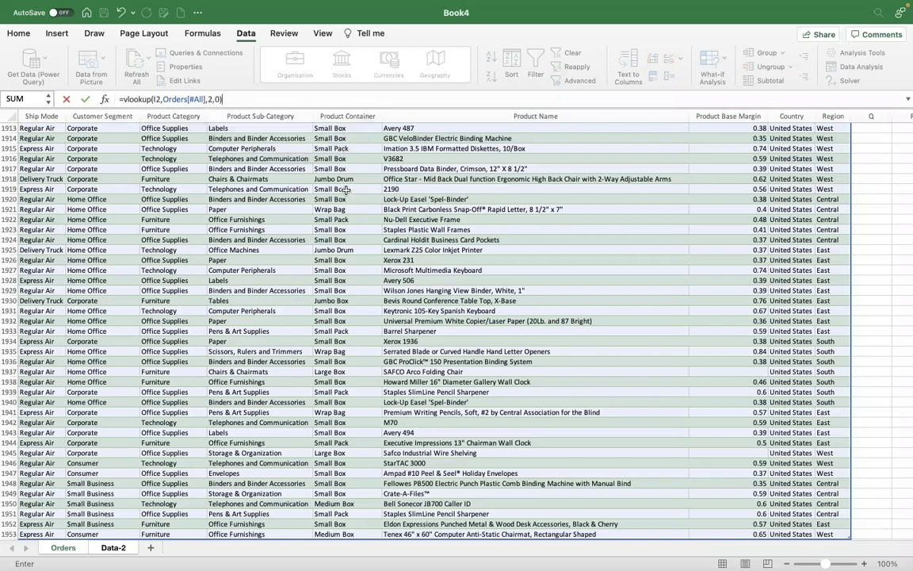
key(Return)
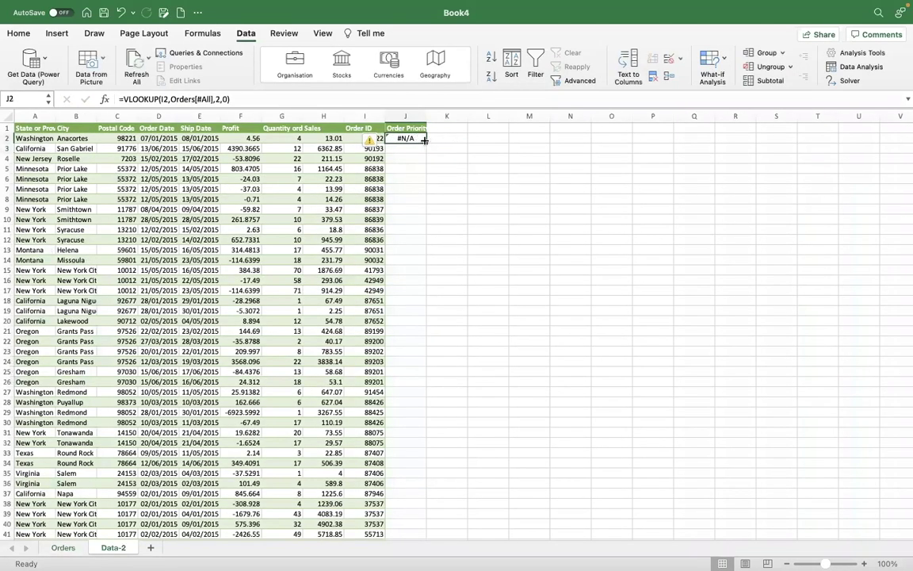
double_click(426, 141)
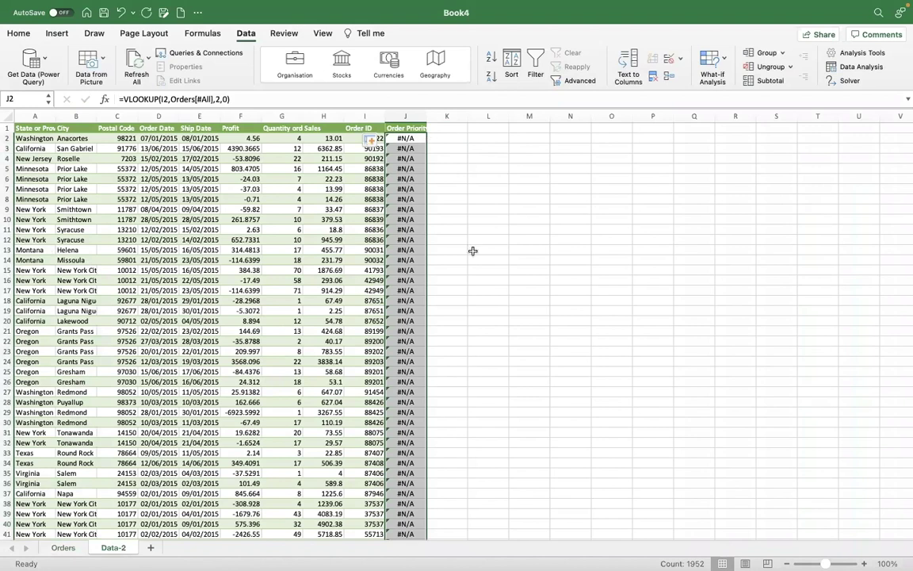
Step: Turn on filters for the Data-2 headers and exclude #N/A from the Order Priority column
click(536, 65)
click(421, 128)
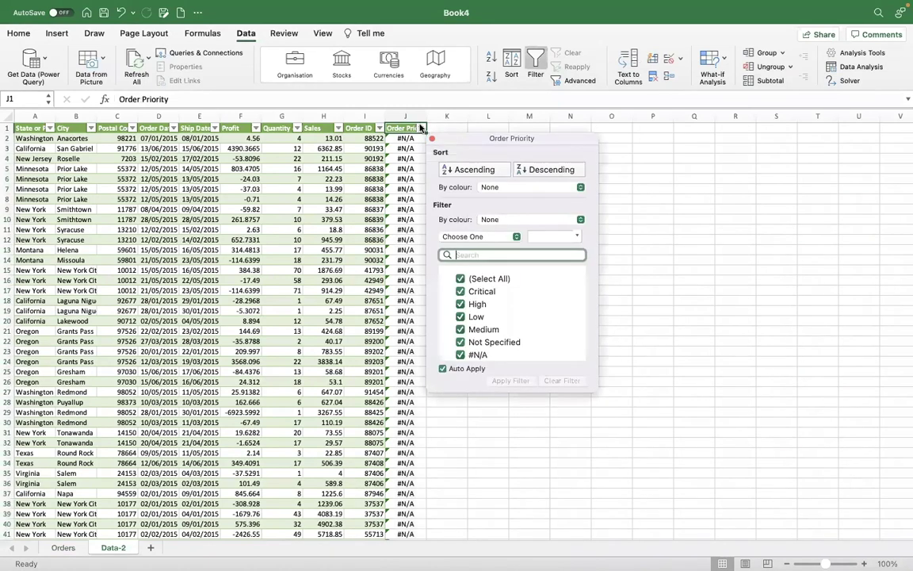
click(461, 355)
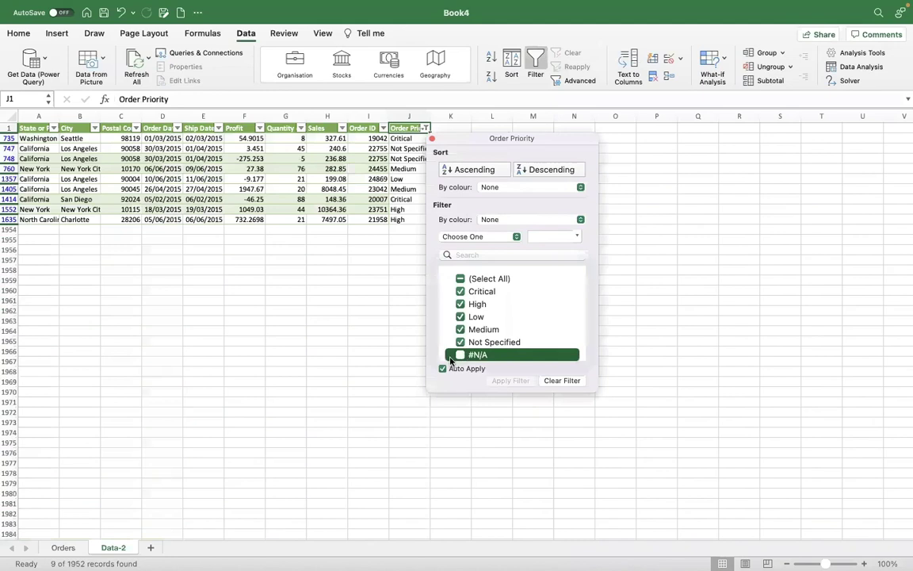
click(341, 240)
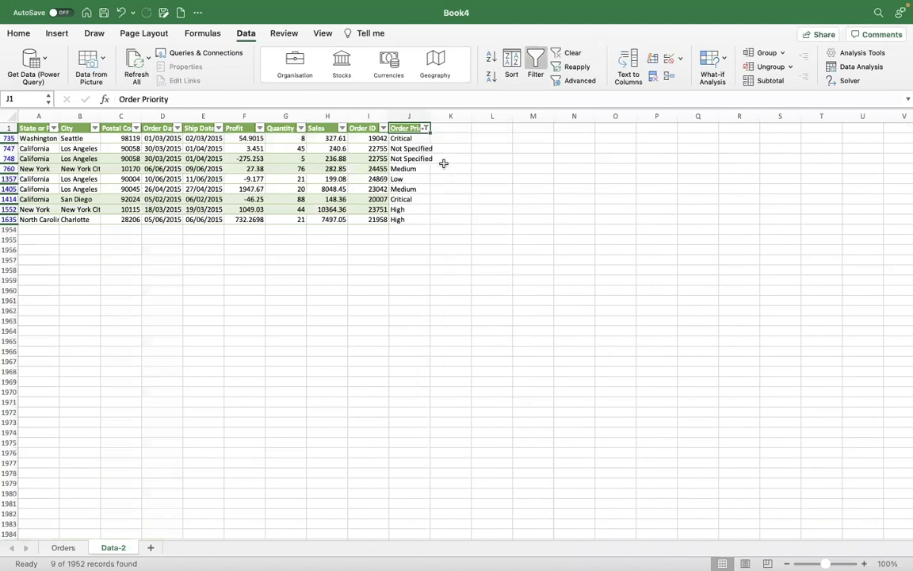
Step: Select the filtered Order Priority values from J735 to J1635 for review, and clear the filter
key(Down)
key(shift+Down)
key(shift+Down)
key(shift+Down)
key(shift+Down)
key(shift+Down)
key(shift+Down)
key(shift+Down)
key(shift+Down)
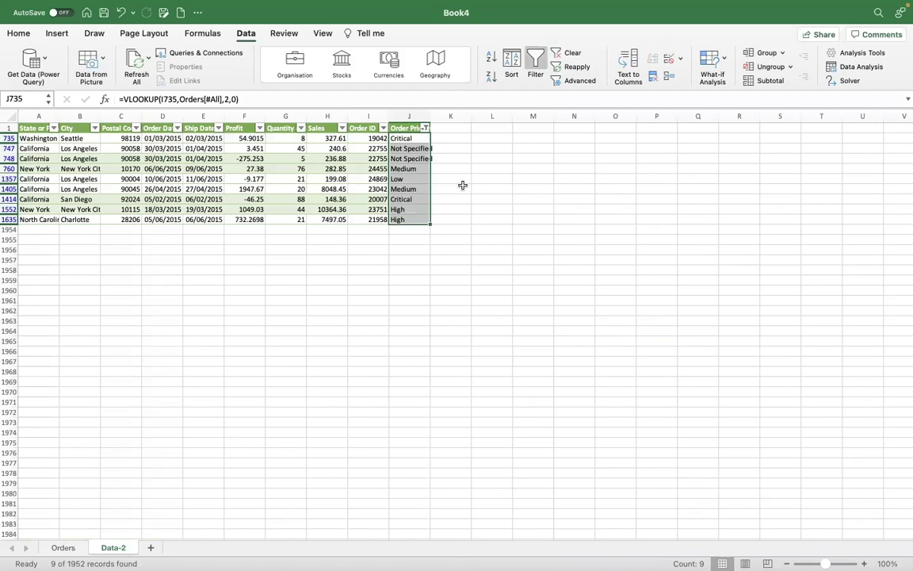
click(572, 53)
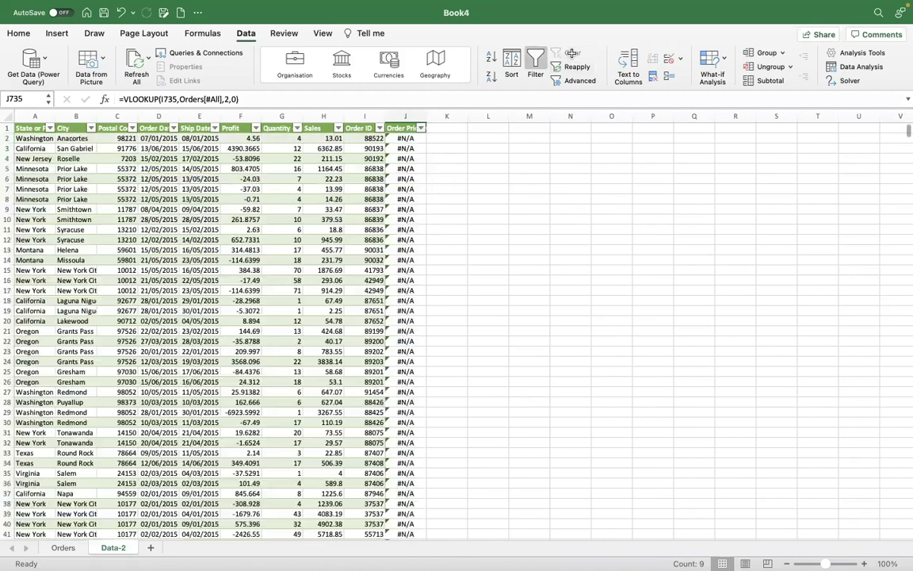
Step: Change the range lookup in J2's VLOOKUP to 1 for an approximate match, and fill the formula down column J
click(405, 138)
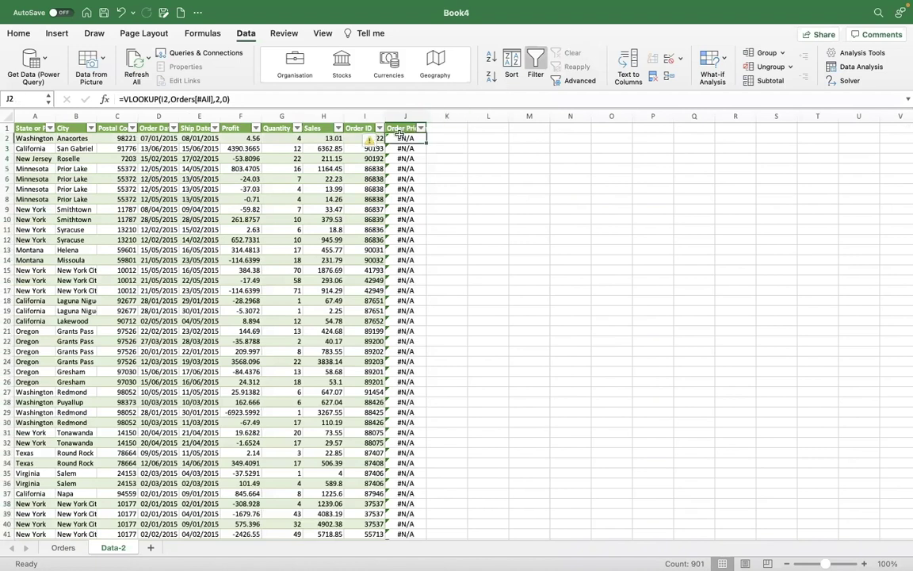
click(227, 98)
key(BackSpace)
text(1)
key(Return)
key(Up)
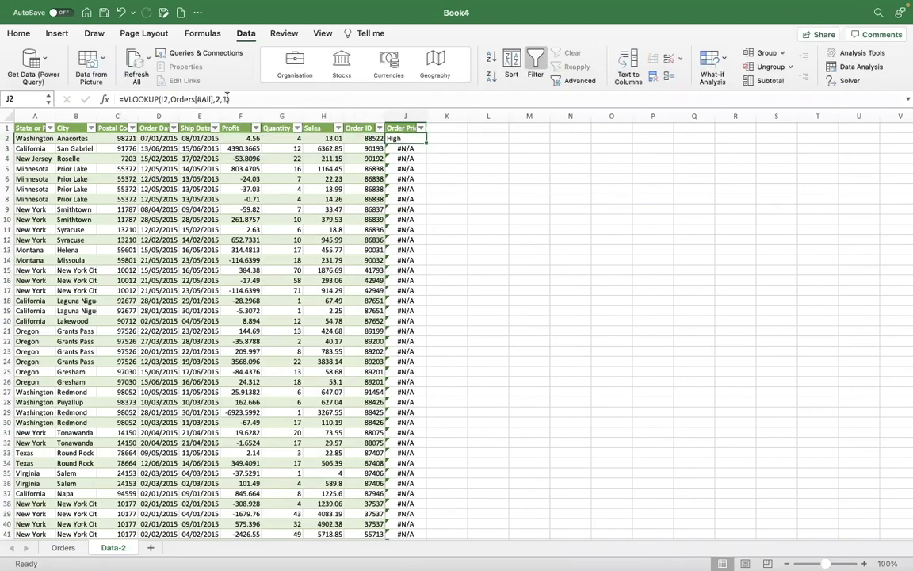
double_click(426, 141)
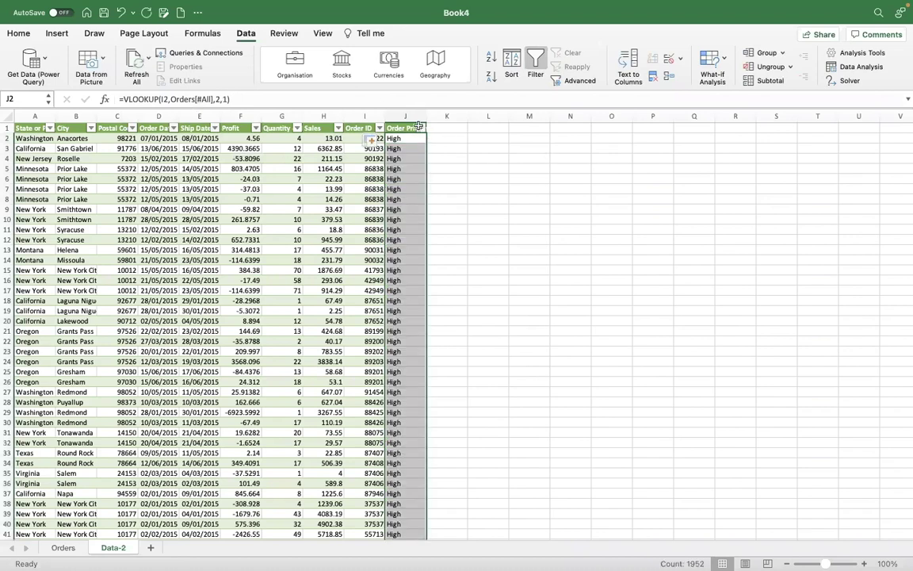
Step: Filter #N/A out of the Order Priority column and check the remaining rows down to the end of the data
click(422, 127)
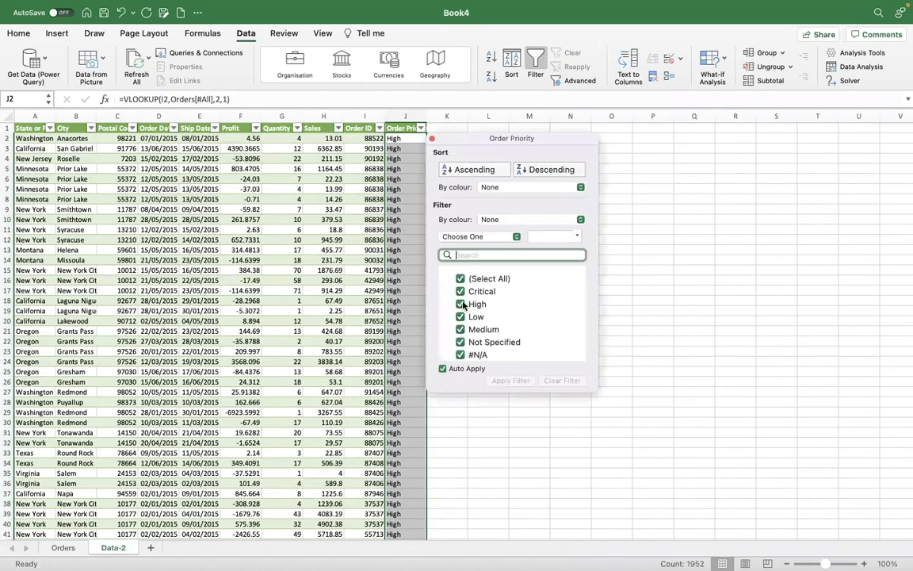
click(461, 354)
click(390, 349)
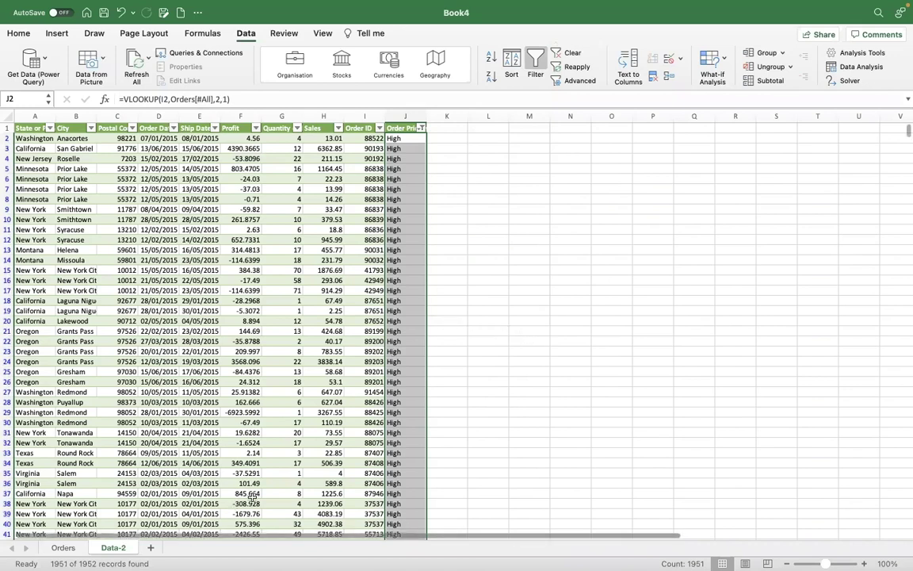
key(super+Down)
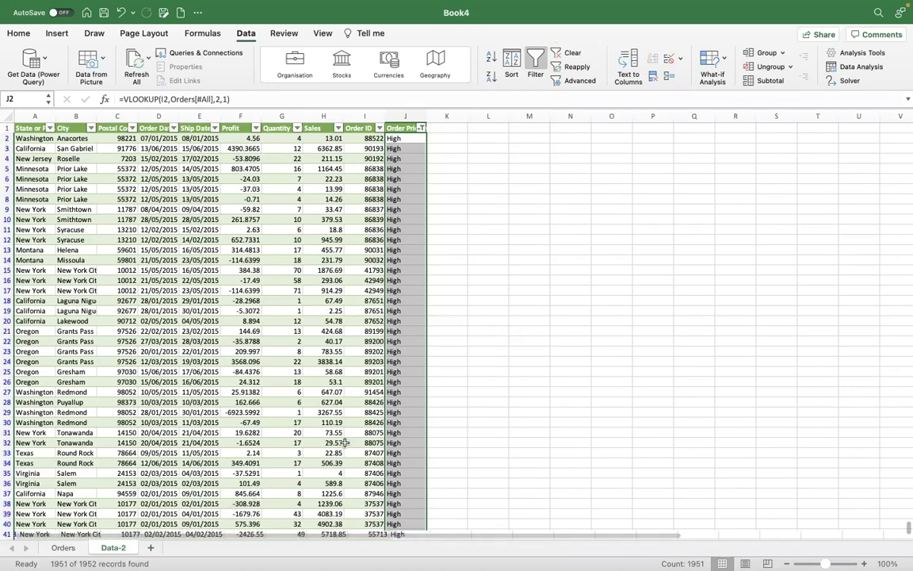
key(super+Up)
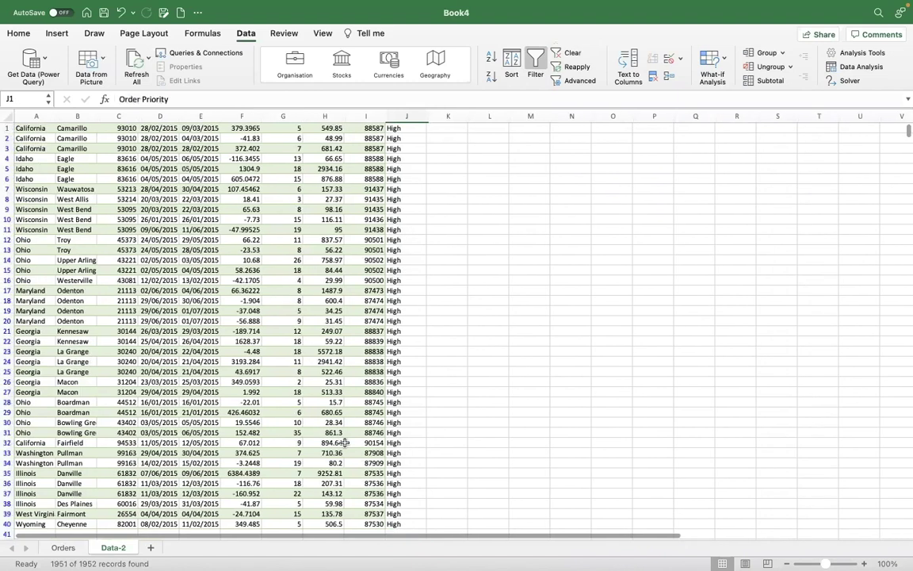
Step: Check the VLOOKUP formula in J2 of Data-2 and compare it with the first rows of the Orders sheet
click(407, 138)
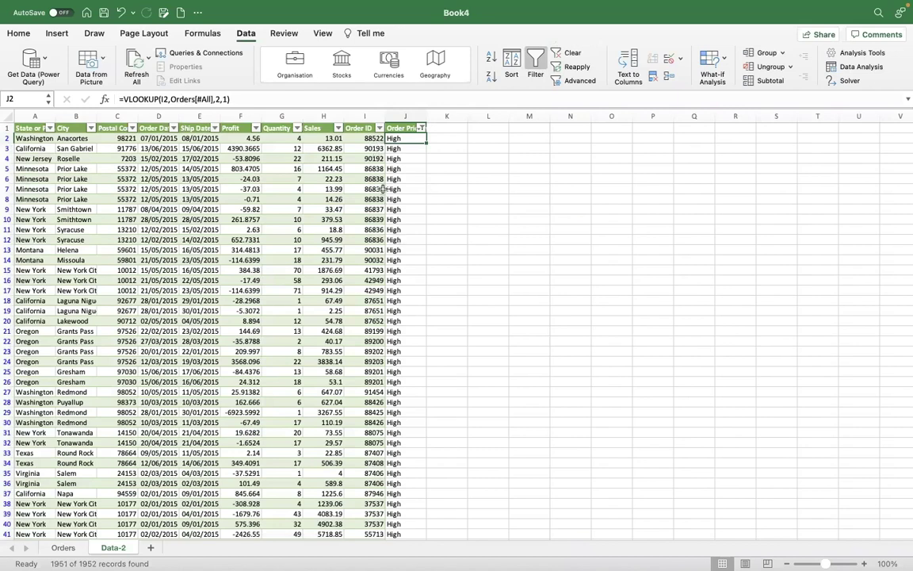
click(63, 548)
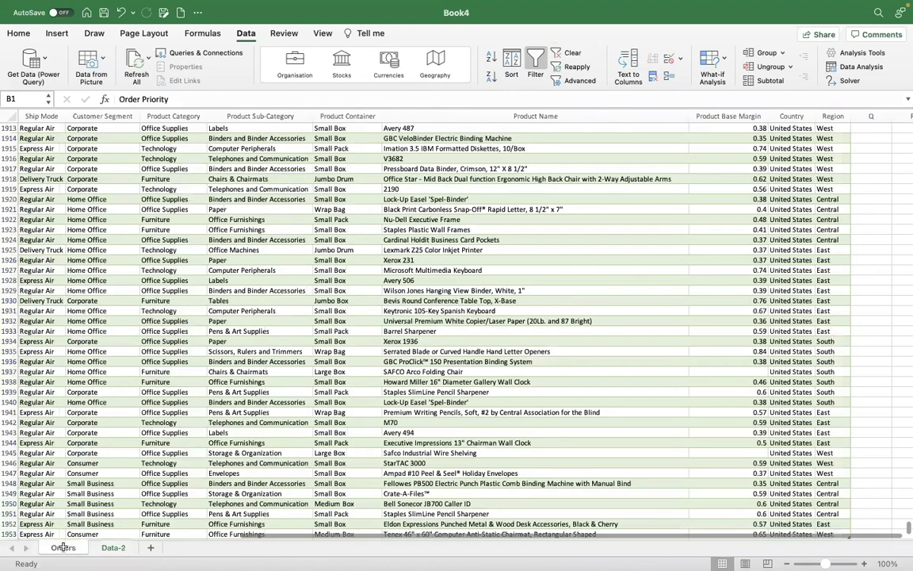
key(super+Up)
key(Down)
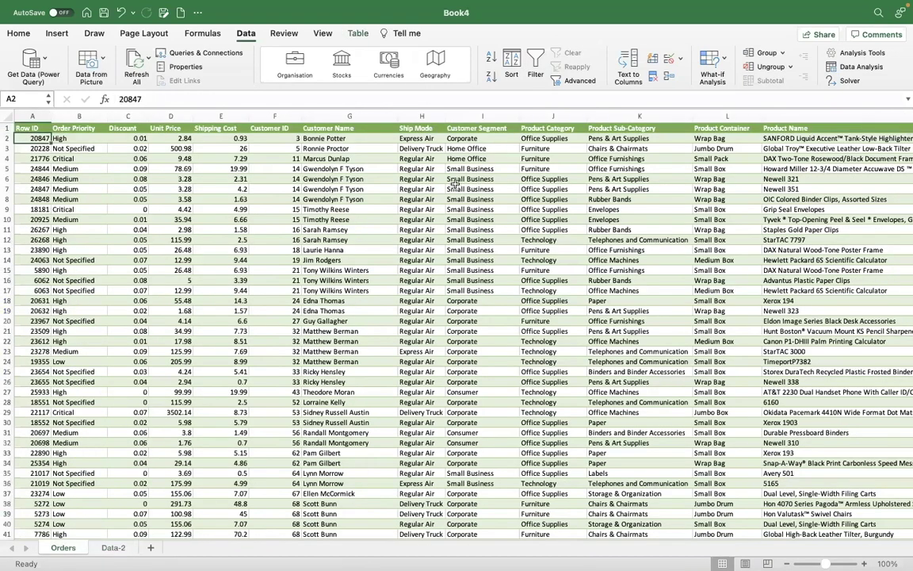
key(ctrl+Page_Down)
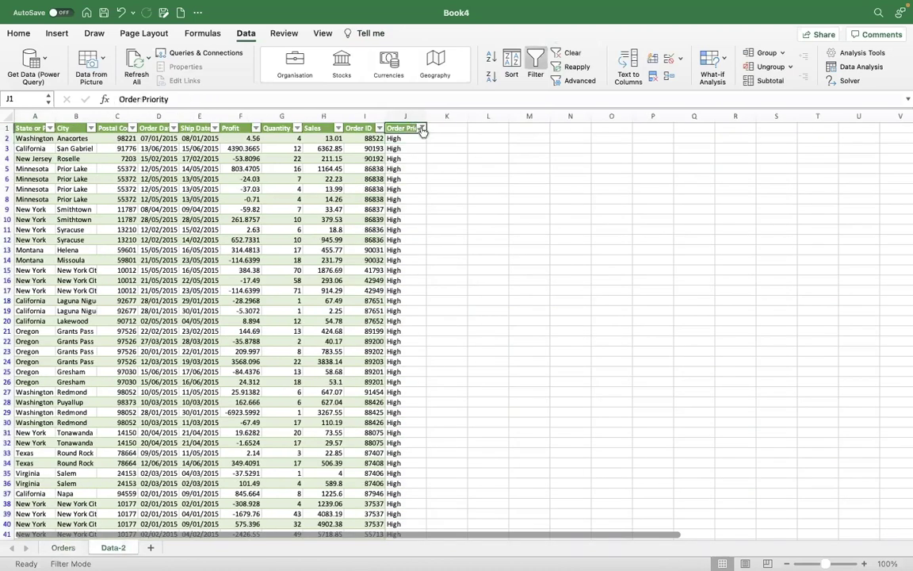
Step: Filter the Order Priority column in Data-2 to show only High
click(422, 128)
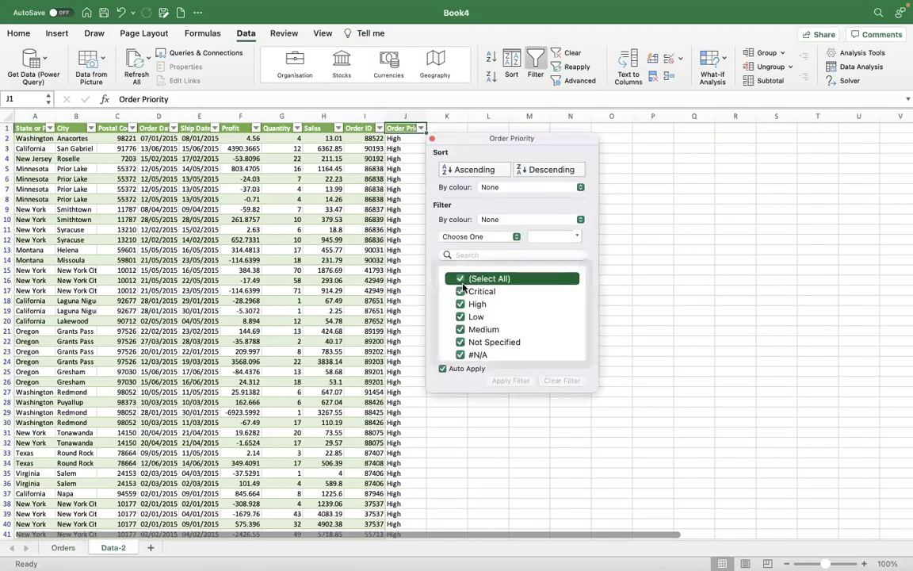
click(461, 279)
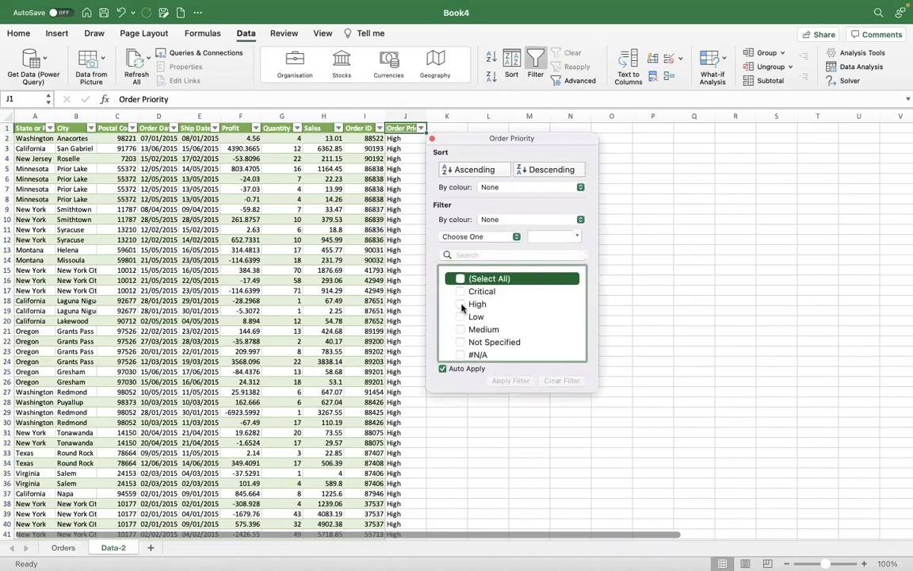
click(462, 306)
key(Escape)
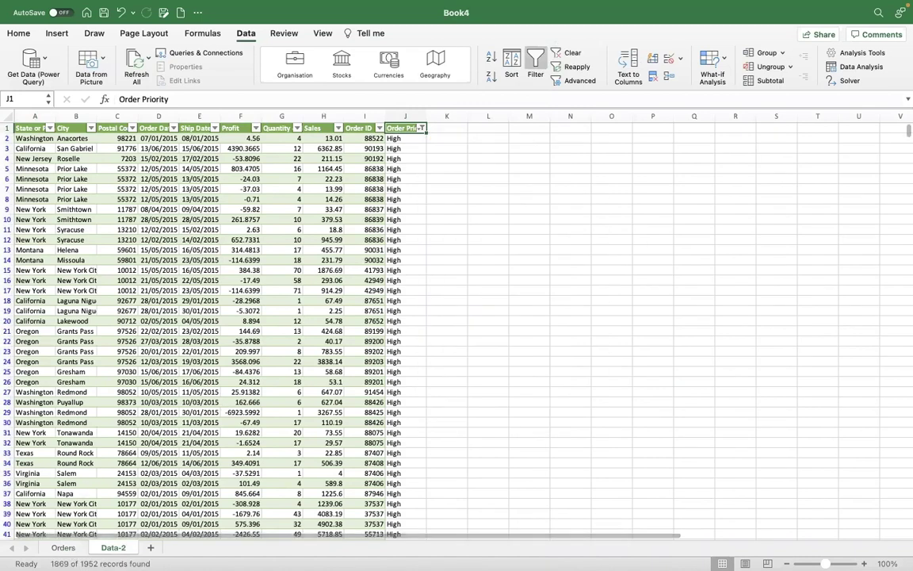
Step: Turn on filters for the Orders table, filter Order Priority to High for comparison, and clear the filter
click(65, 548)
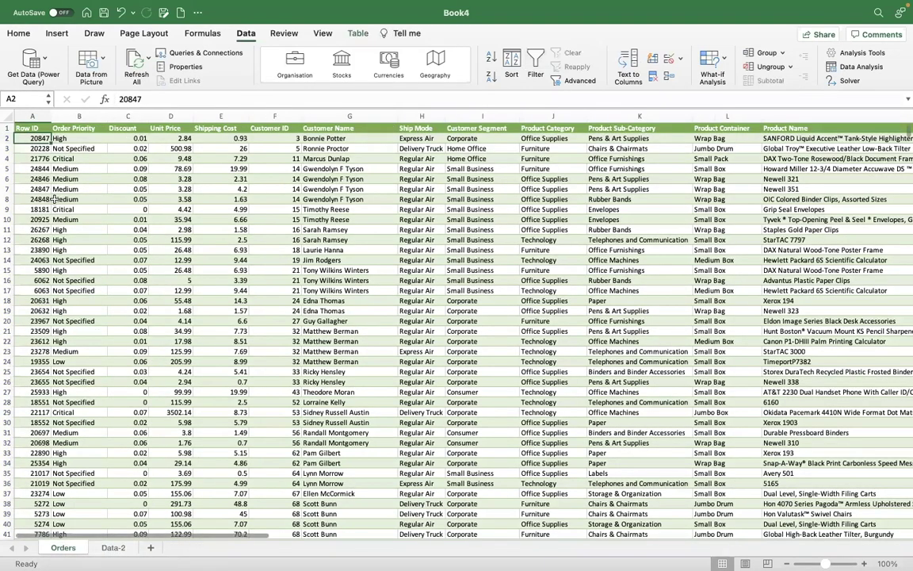
click(89, 127)
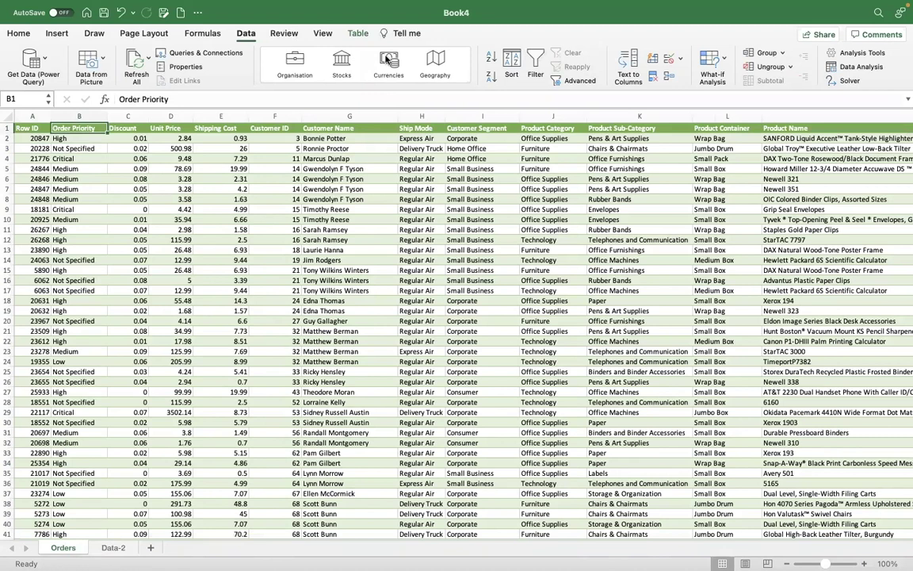
click(541, 58)
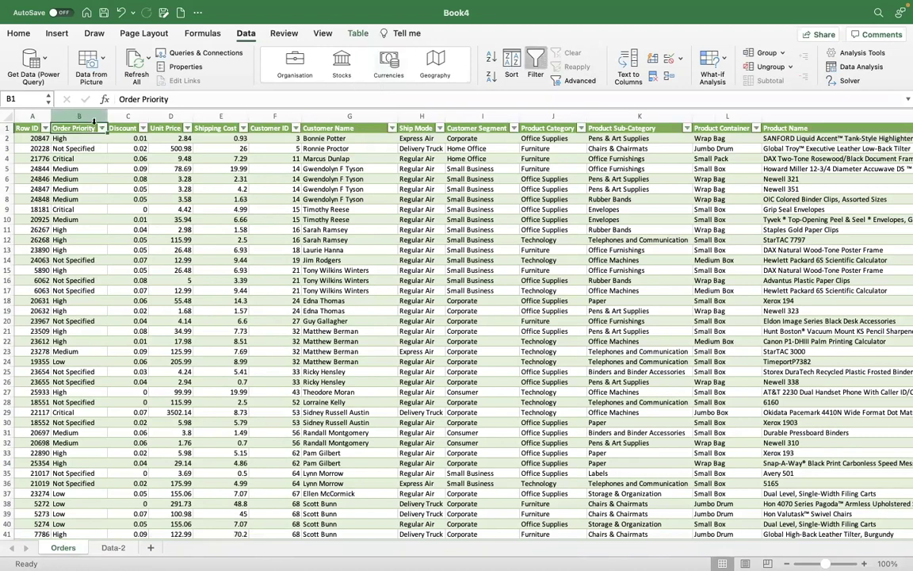
click(101, 128)
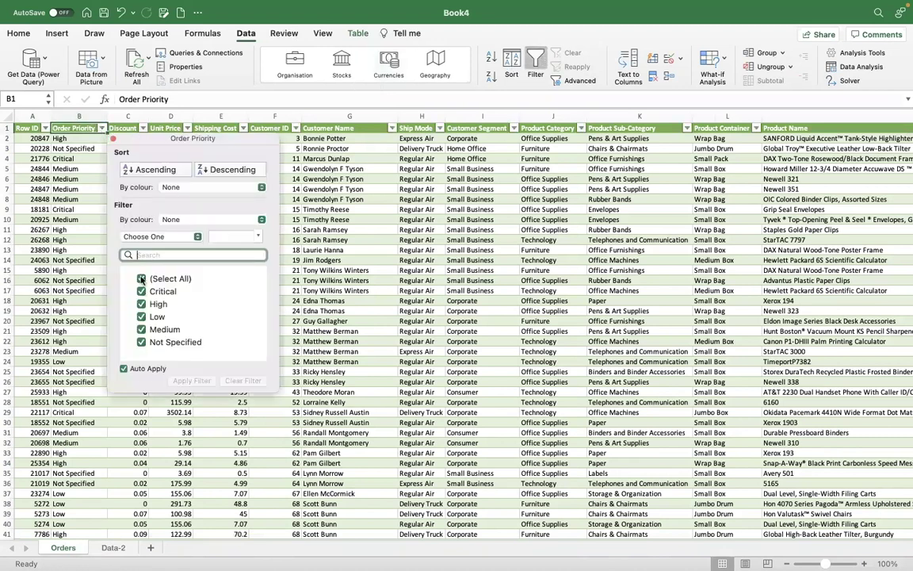
click(141, 280)
click(143, 306)
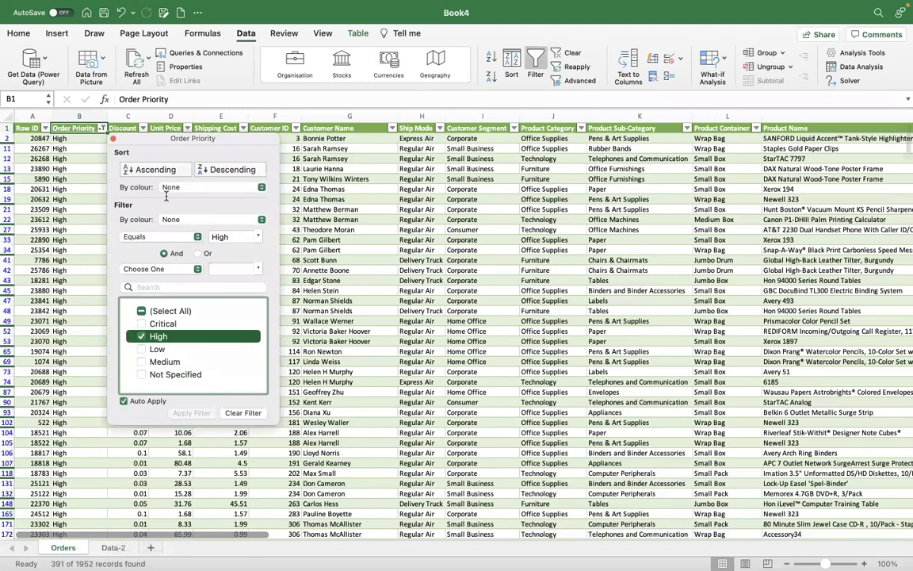
click(560, 54)
Step: Return to J2 in Data-2 and turn off the filters on its headers
click(114, 548)
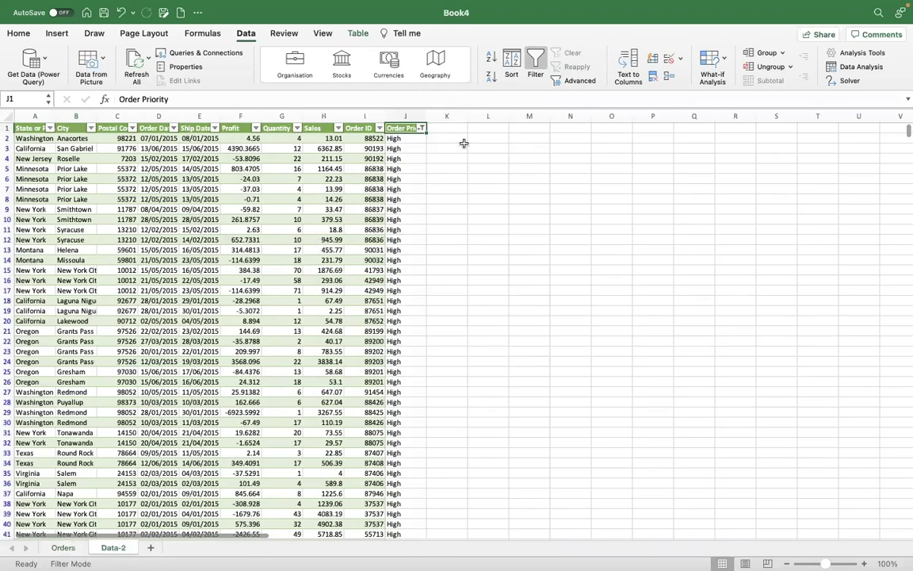
click(409, 138)
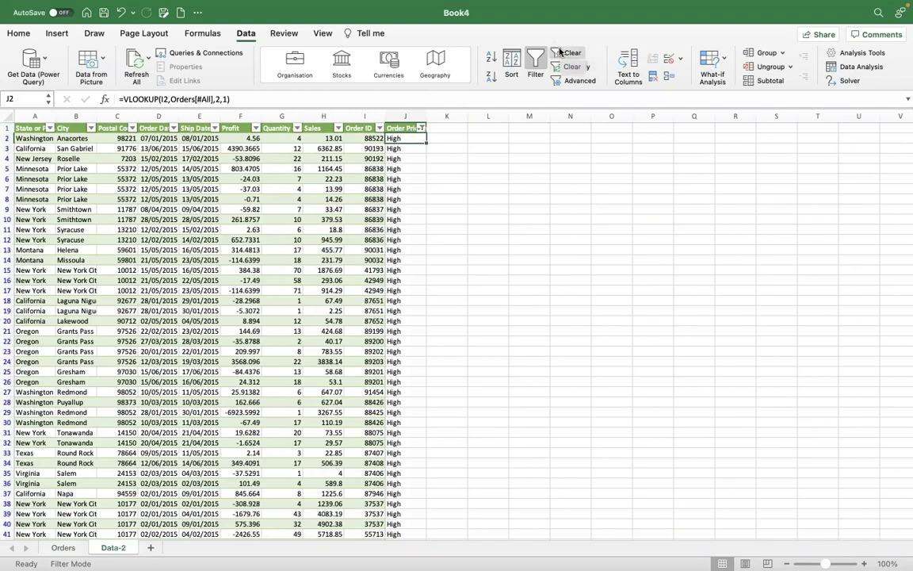
click(536, 63)
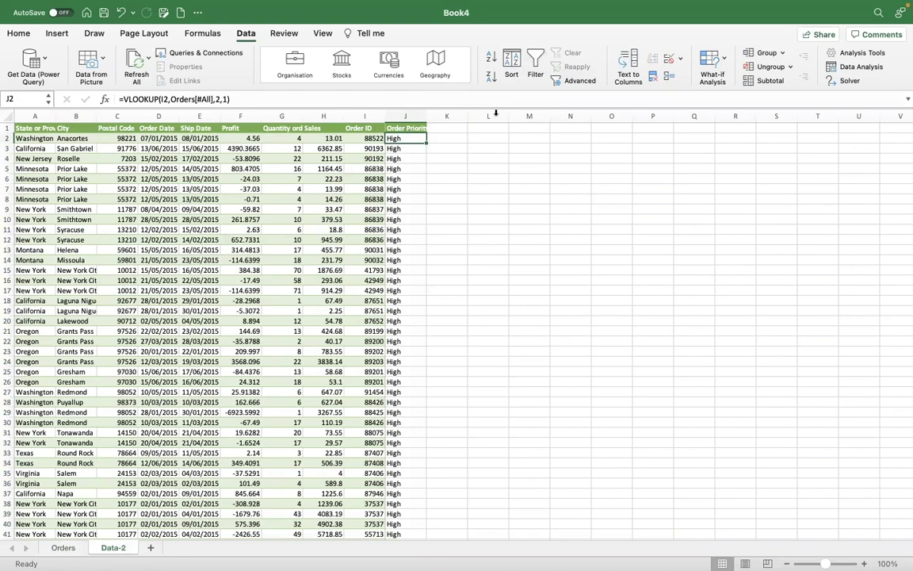
Step: Delete the Order Priority column J from Data-2 and check the Order ID column down to the last row
click(407, 116)
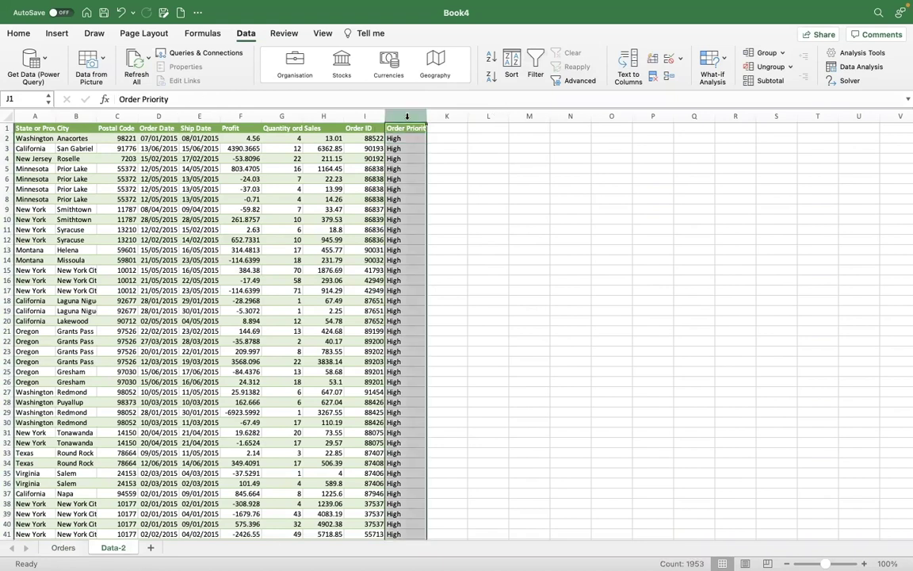
key(ctrl+minus)
key(Left)
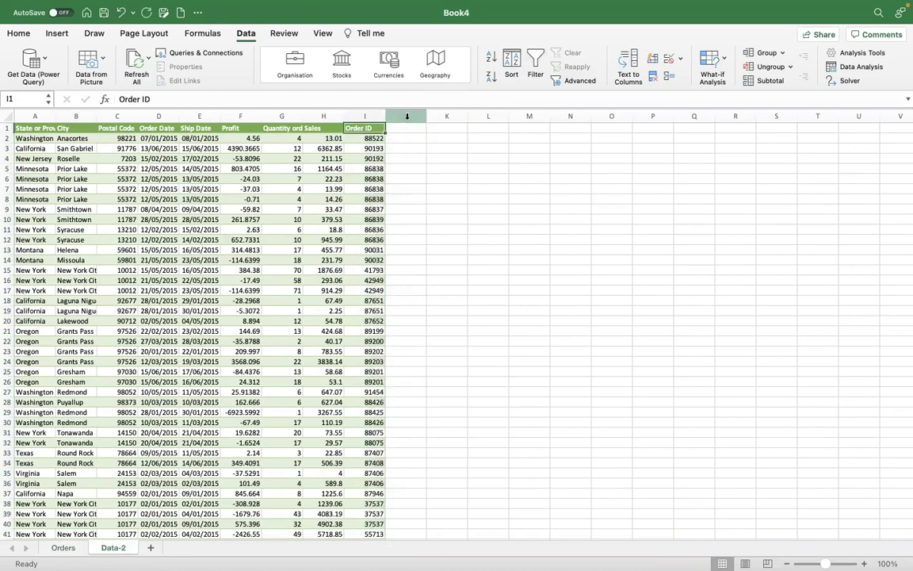
key(ctrl+shift+Down)
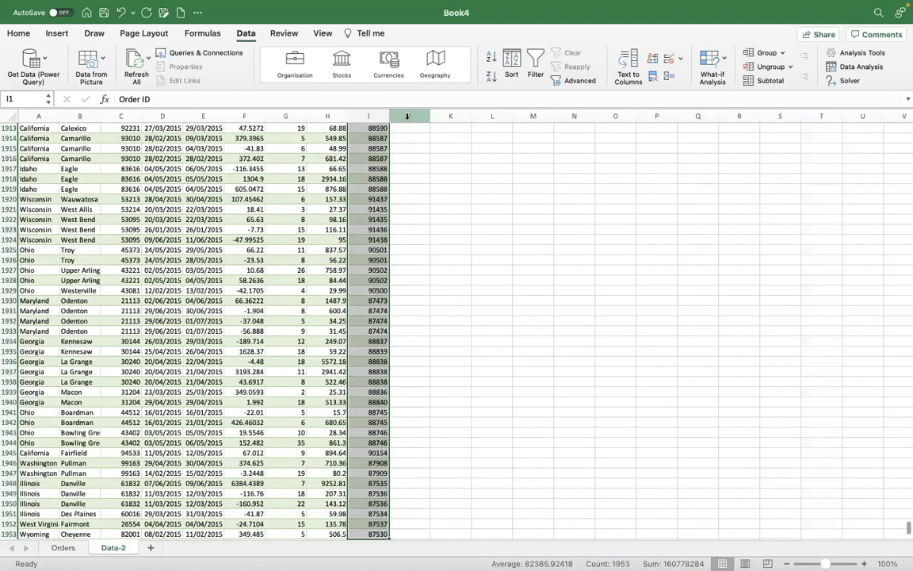
key(Left)
key(ctrl+Left)
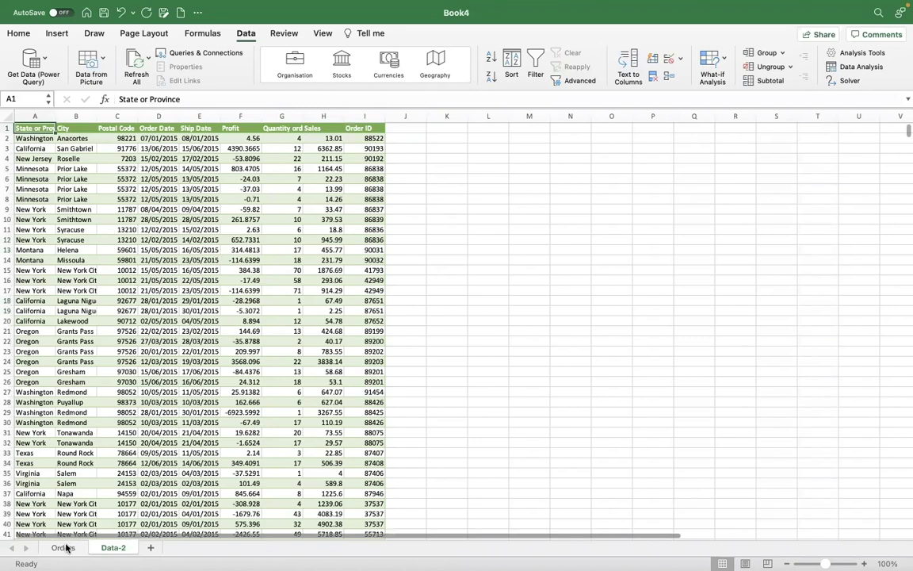
Step: Copy the Row ID column from Orders and insert it before the State or Province column in Data-2
click(63, 547)
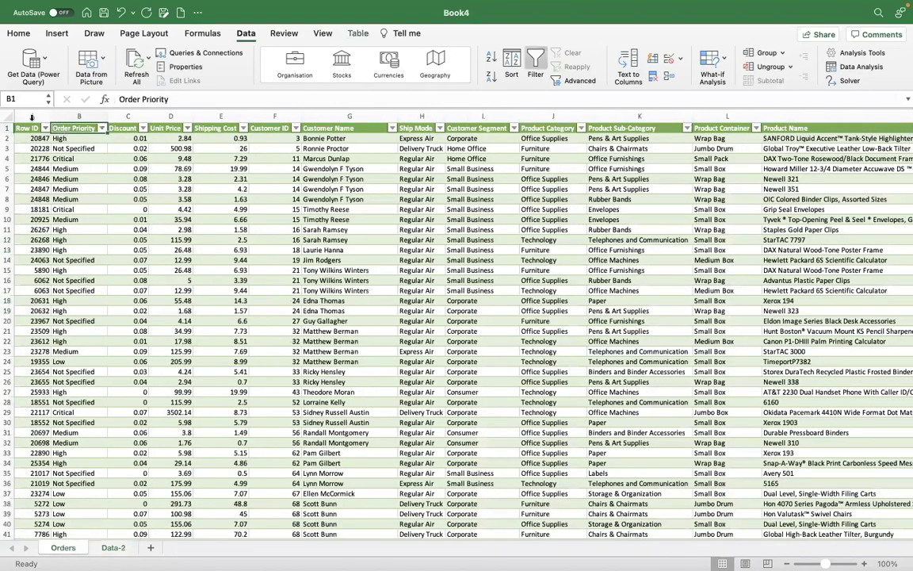
click(32, 116)
key(ctrl+c)
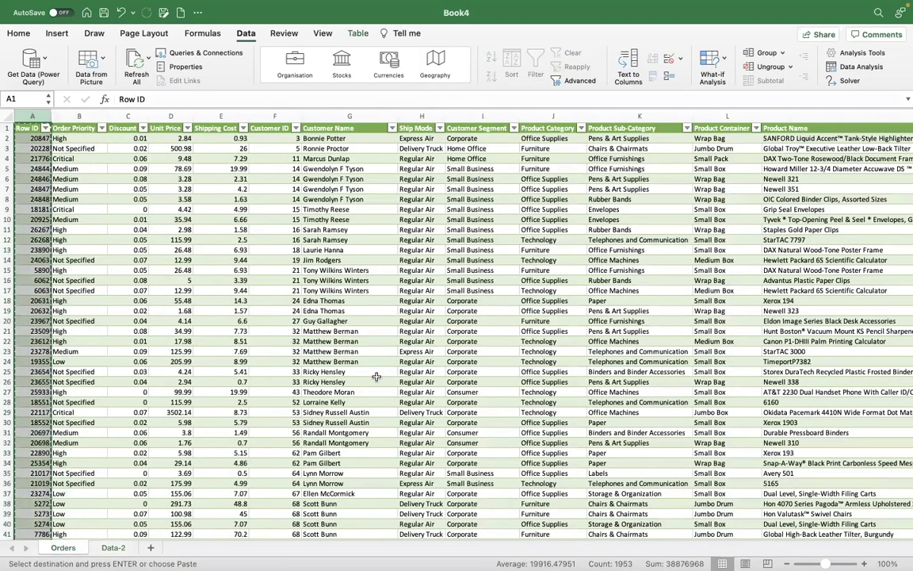
click(115, 547)
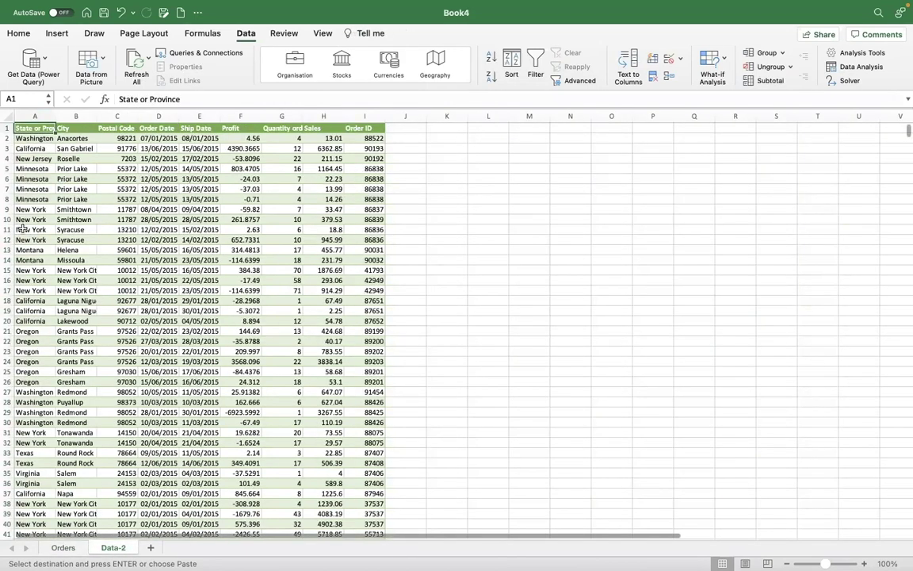
click(35, 116)
right_click(35, 116)
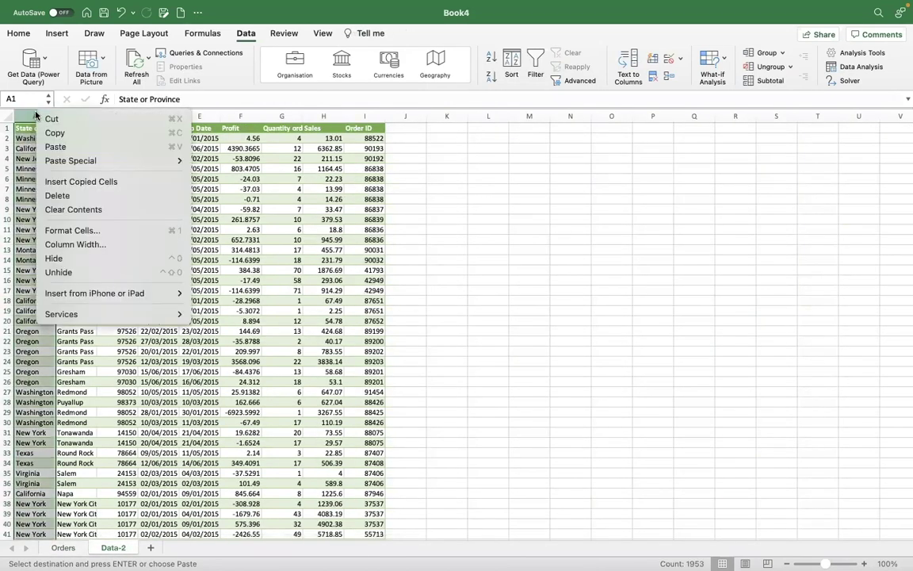
click(90, 183)
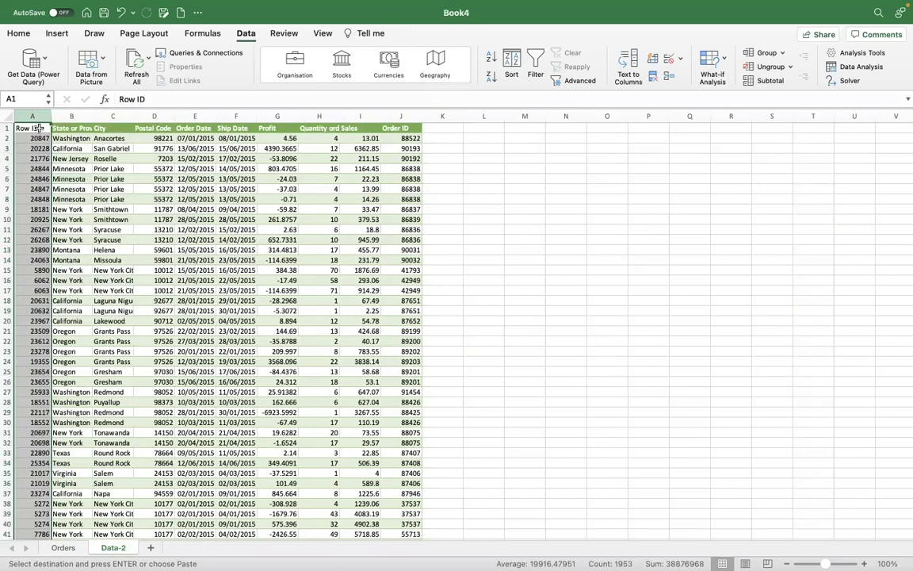
Step: Copy the State or Province column's formatting onto the inserted Row ID column with Format Painter
click(38, 127)
click(68, 127)
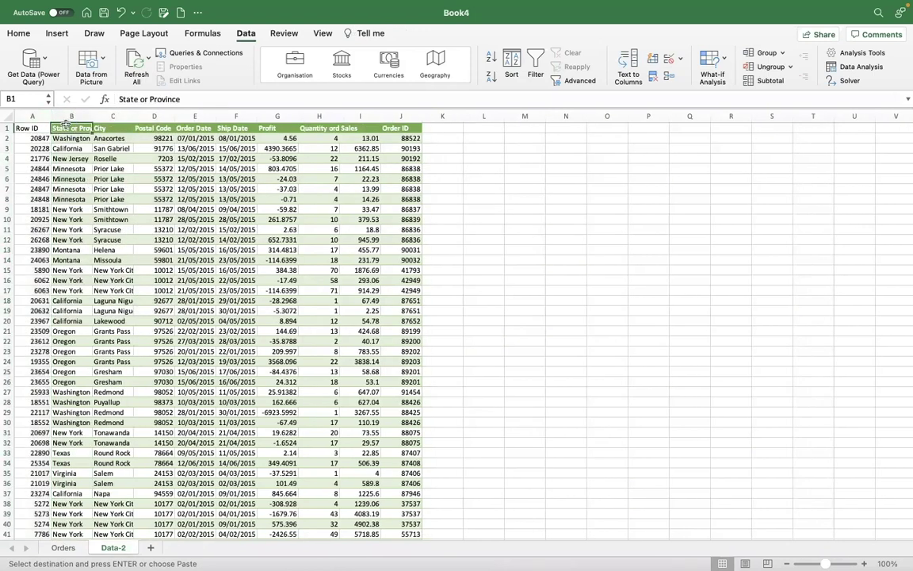
click(63, 115)
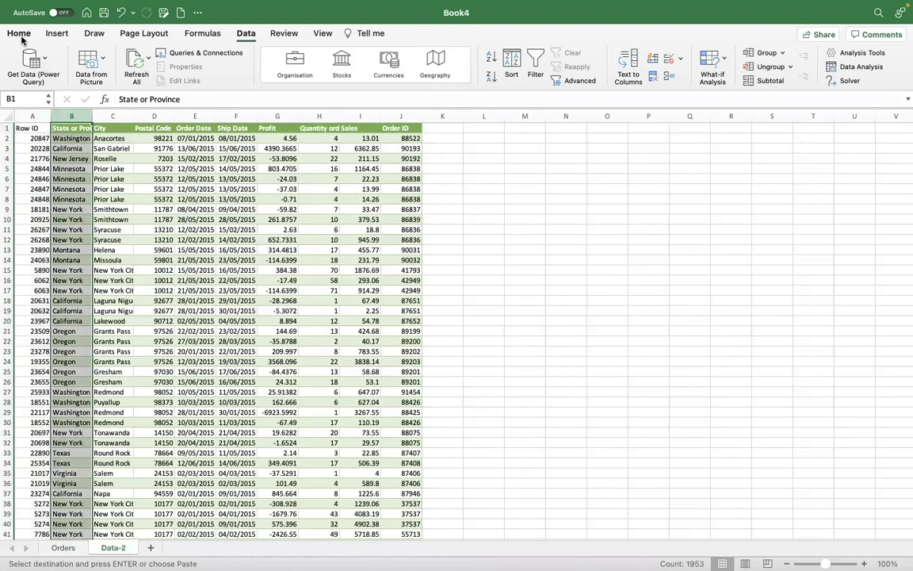
click(19, 33)
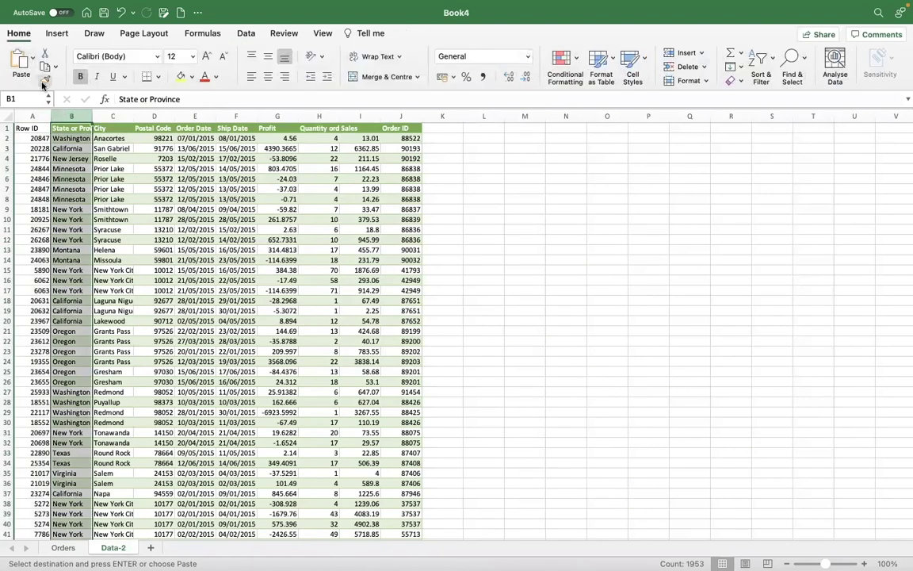
click(43, 79)
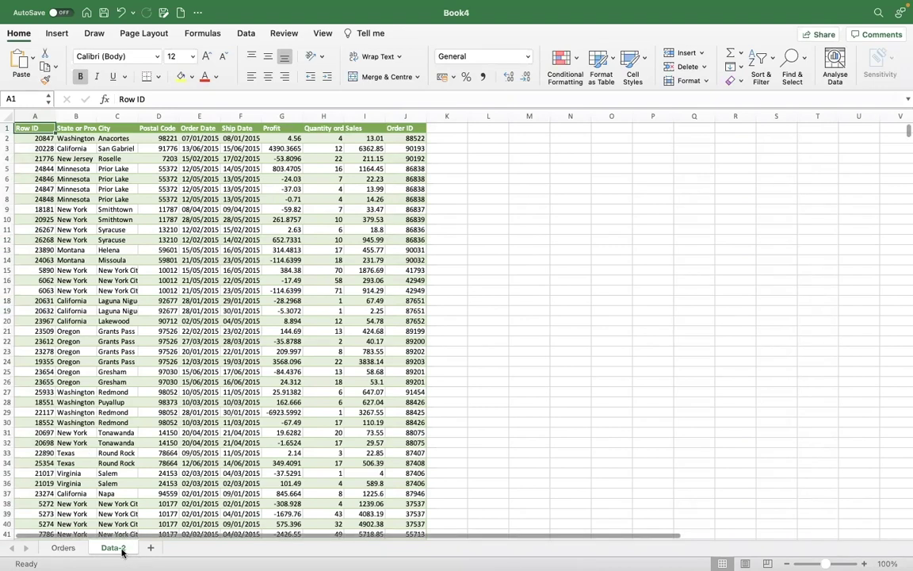
Step: Rename the Orders sheet as Source and the Data-2 sheet as Destination
click(65, 548)
double_click(72, 550)
text(Source)
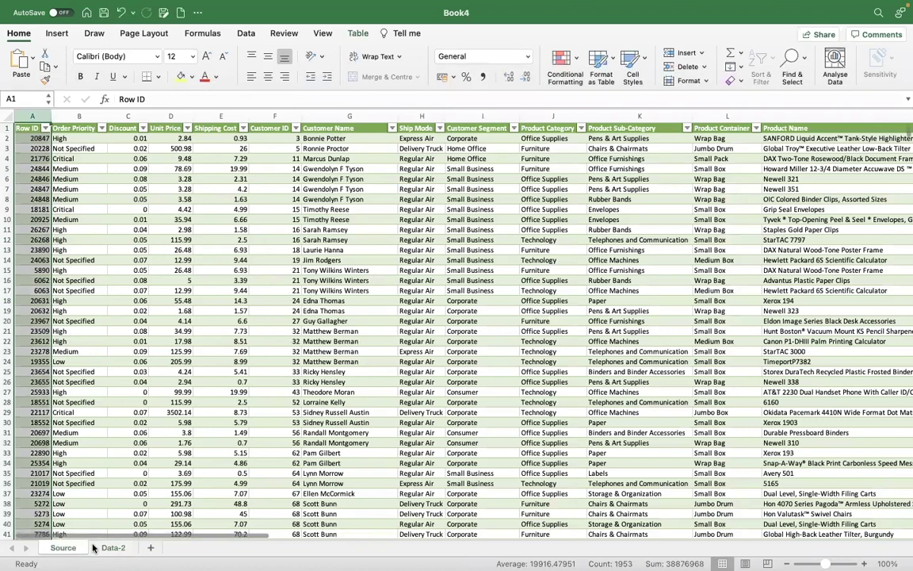
click(113, 548)
double_click(111, 548)
text(Dest)
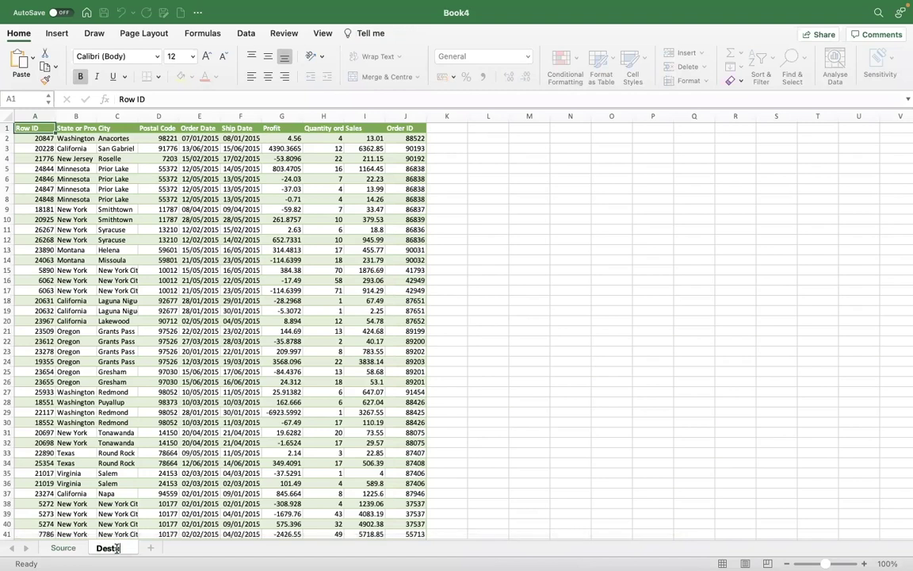
text(ination)
key(Return)
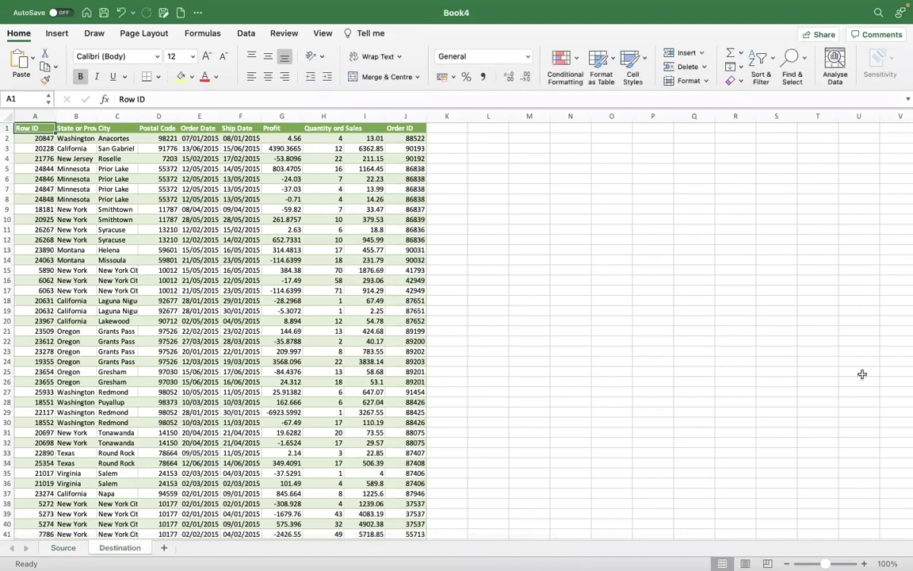
Step: Compare the Source and Destination sheets, locating the empty cell K2 and the Row ID header in Destination
click(63, 547)
click(107, 547)
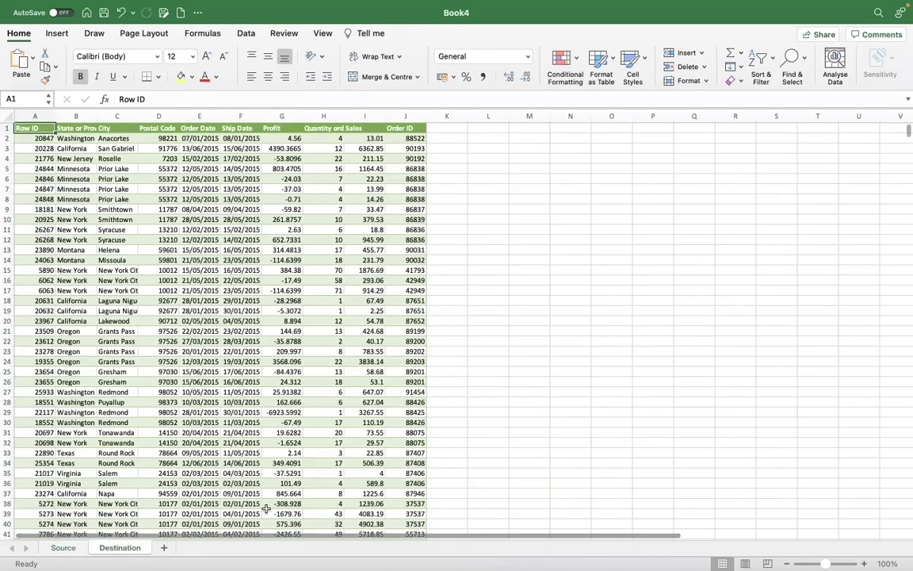
click(449, 137)
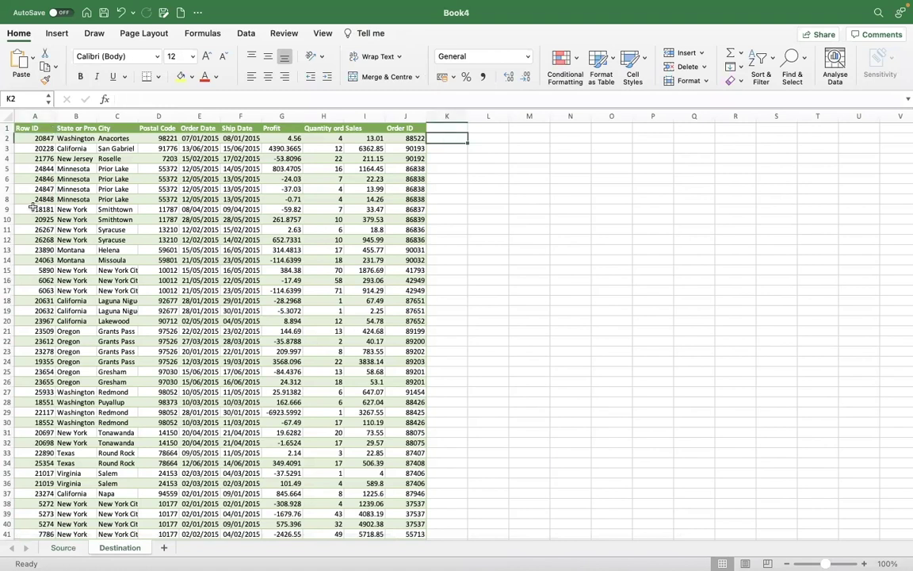
click(48, 130)
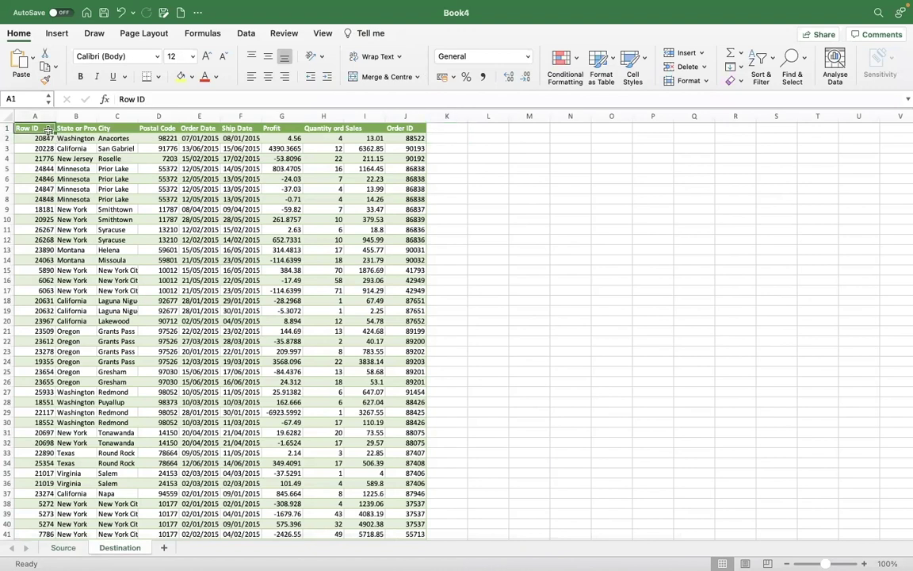
key(super+b)
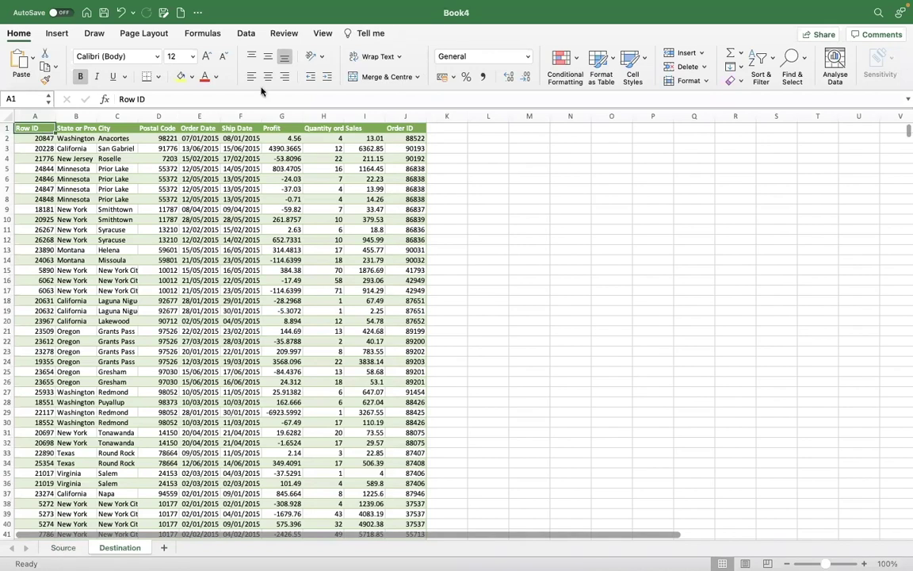
Step: Turn off the filter on the Source table's header row
key(ctrl+Page_Up)
click(264, 33)
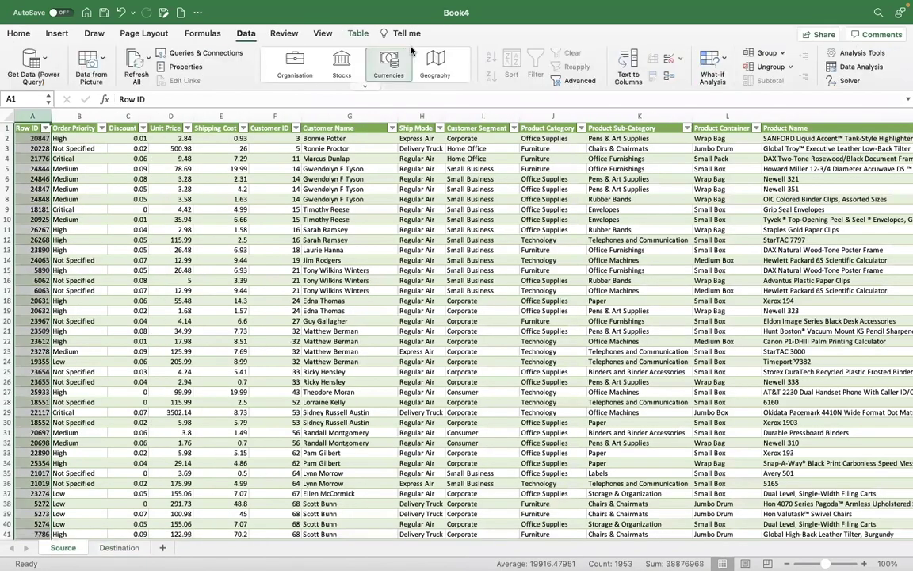
click(32, 179)
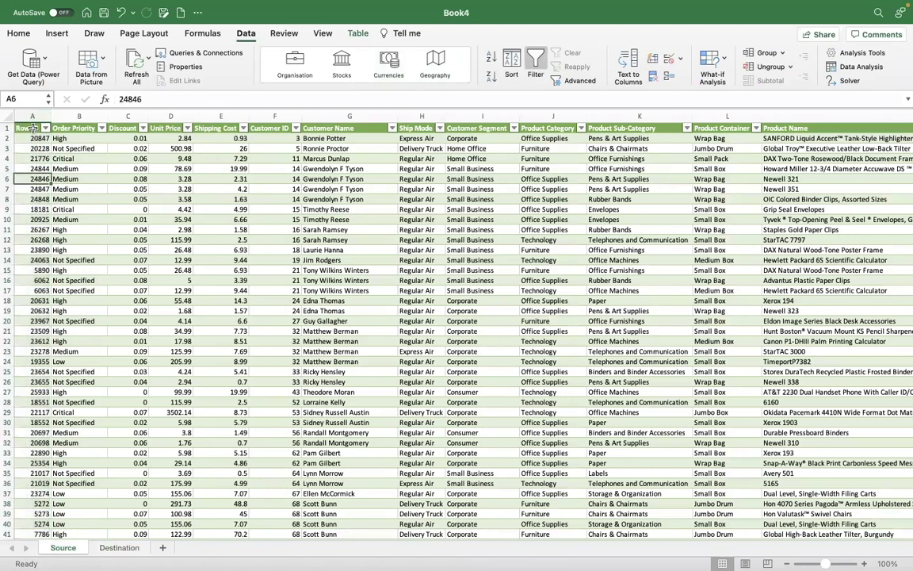
click(31, 131)
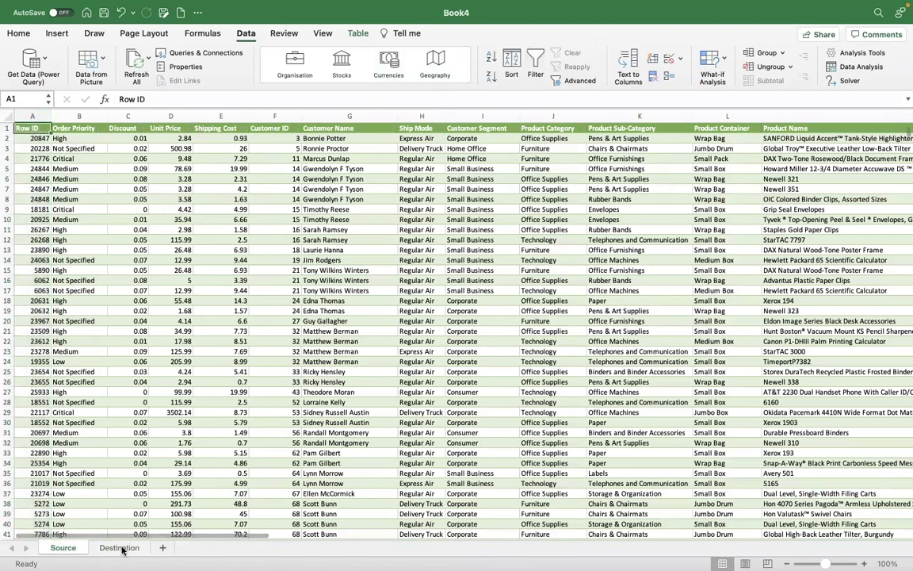
Step: Sort the Destination data by Profit values from largest to smallest
click(119, 547)
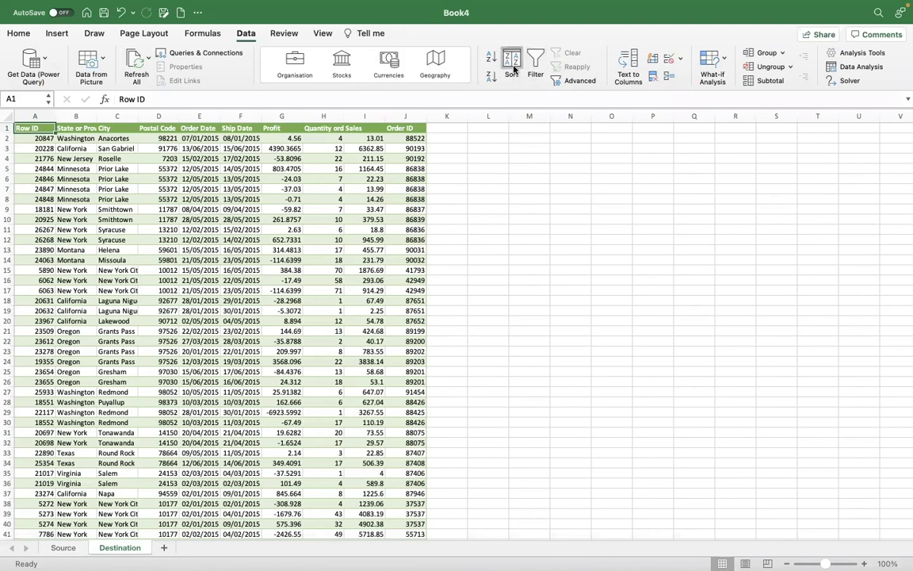
click(513, 68)
click(570, 188)
click(512, 65)
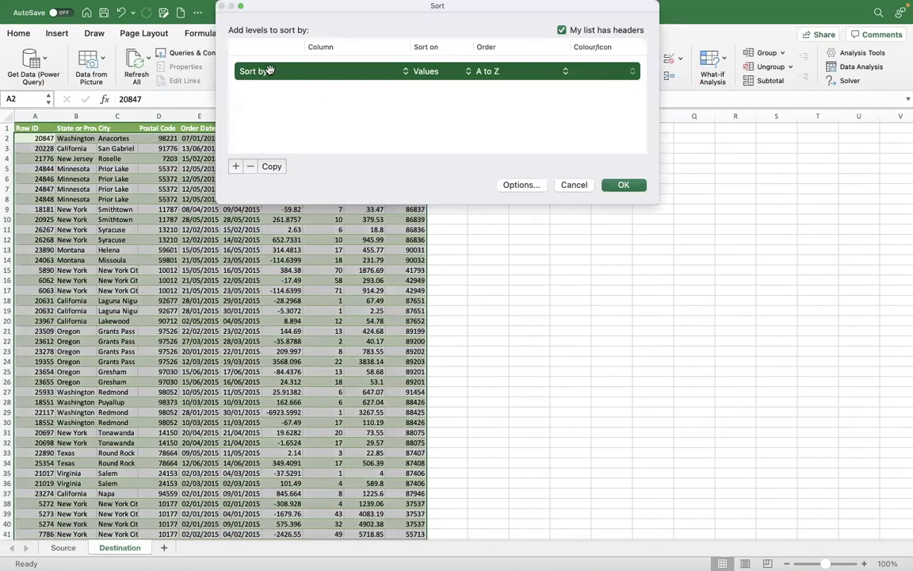
click(369, 77)
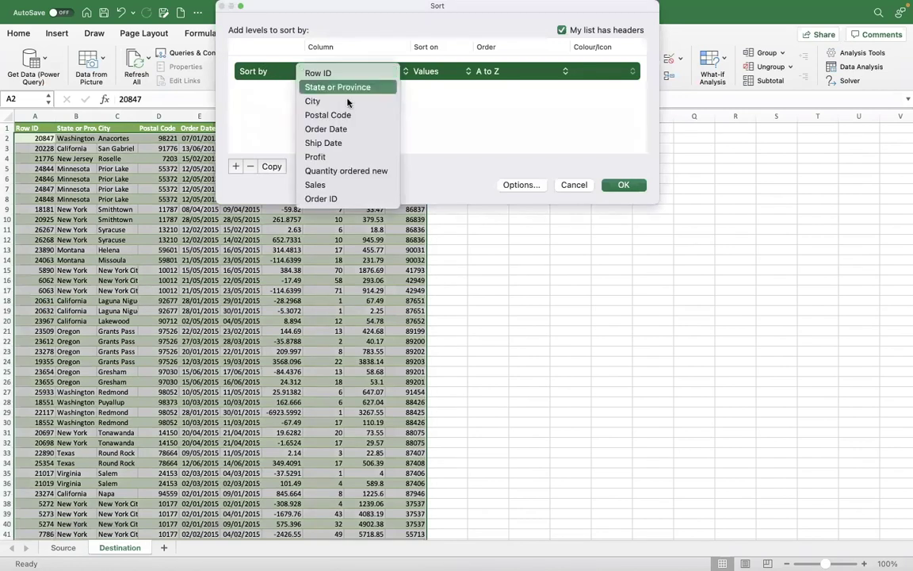
click(330, 156)
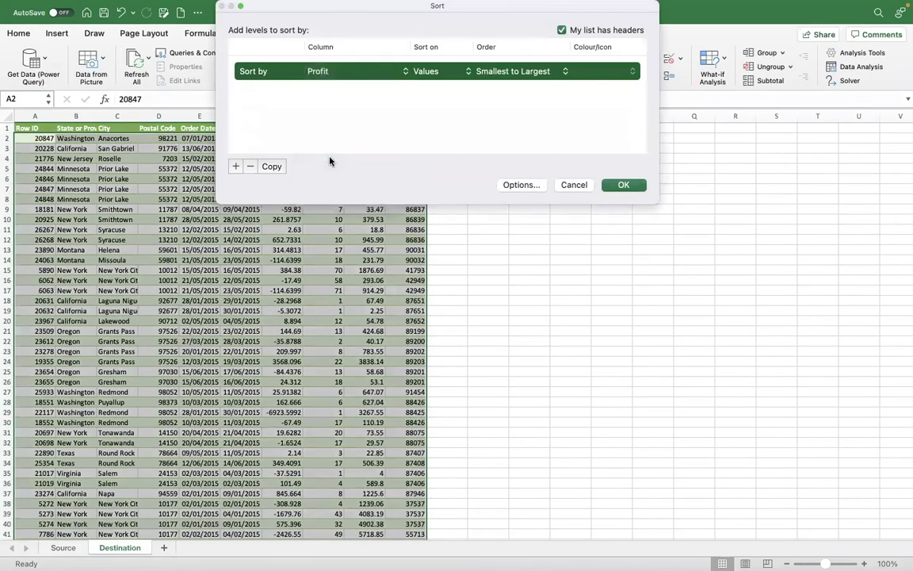
click(513, 76)
click(508, 90)
click(624, 185)
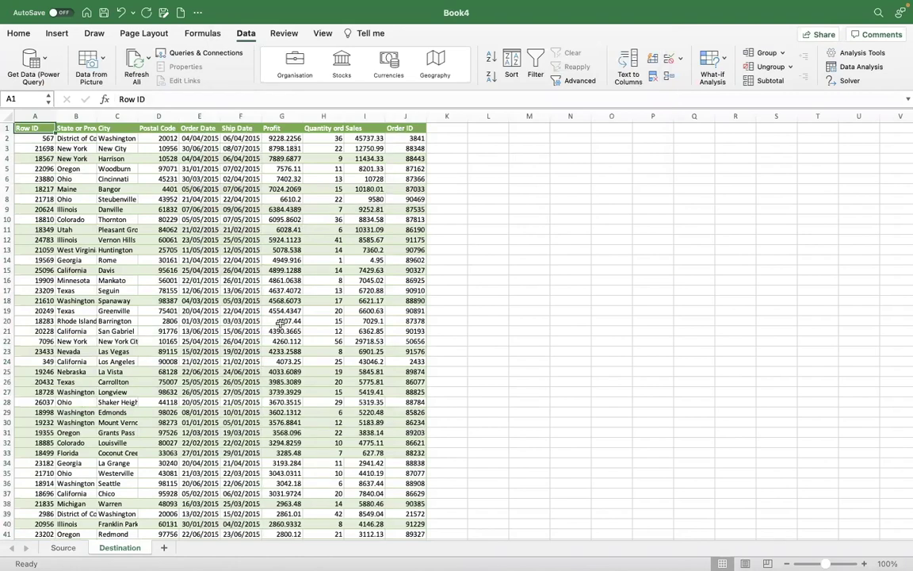
Step: Examine the Profit order down the whole Destination sheet and compare its row order with the Source sheet
scroll(288, 406, down, 20)
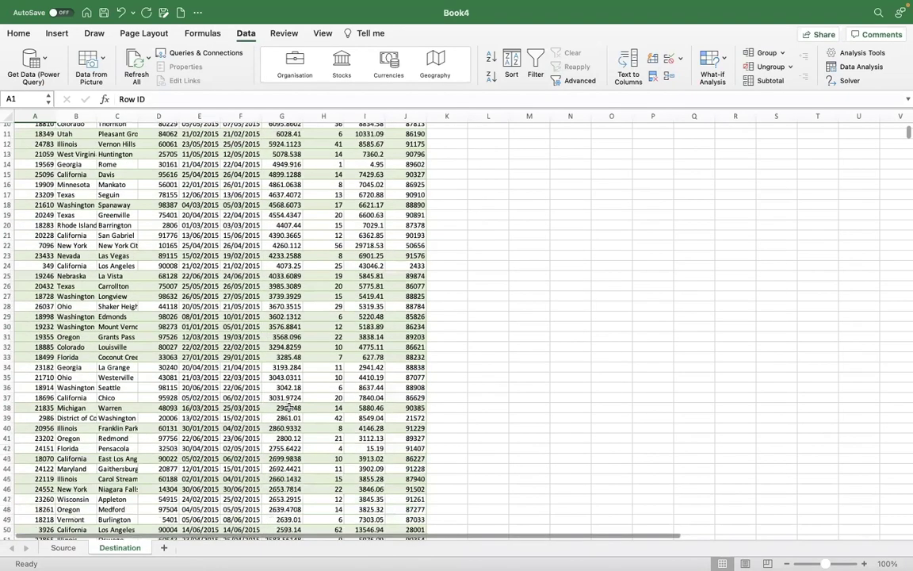
scroll(289, 406, down, 20)
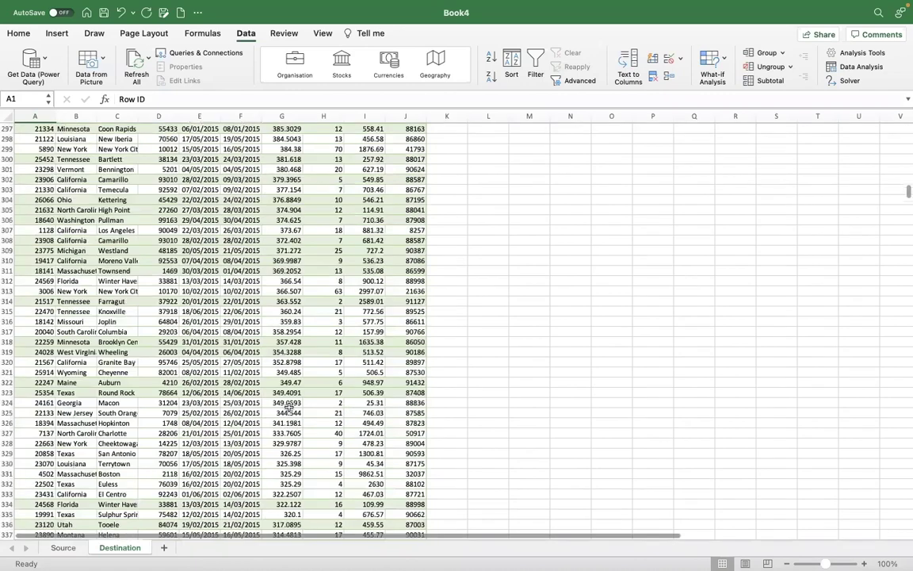
scroll(289, 407, down, 20)
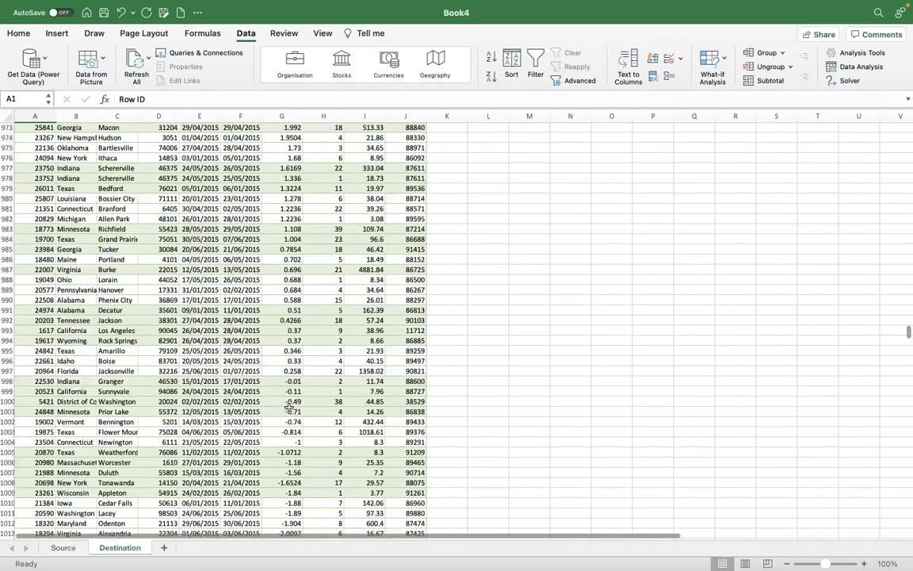
scroll(289, 407, down, 15)
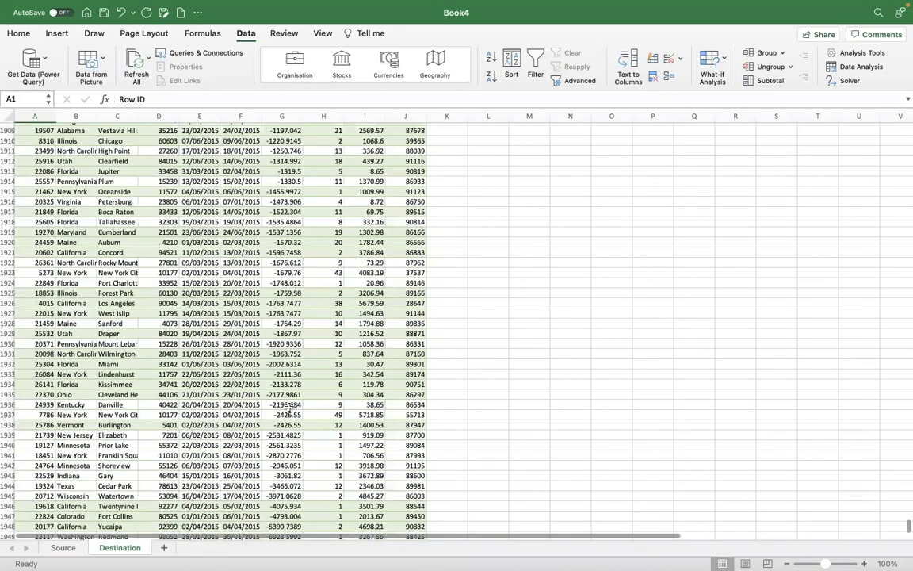
scroll(288, 407, up, 20)
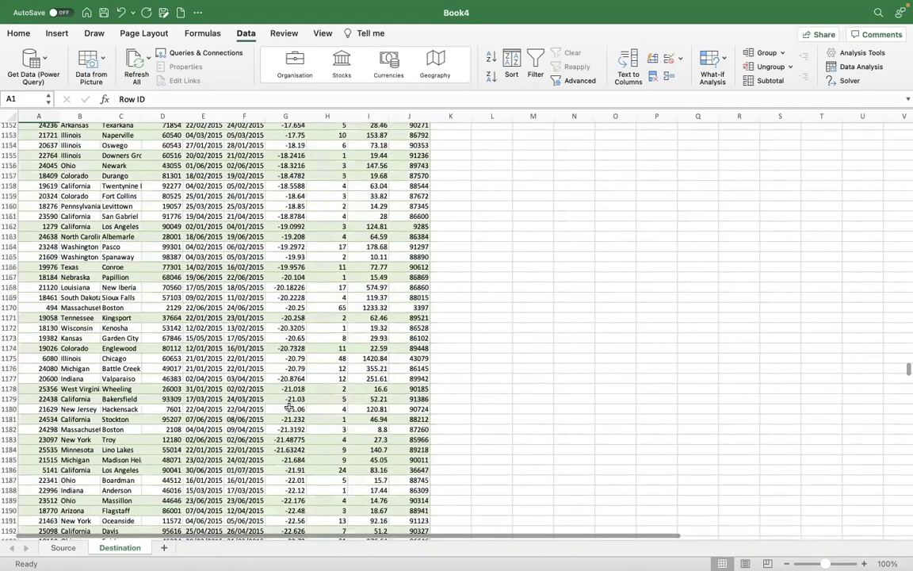
scroll(288, 407, up, 20)
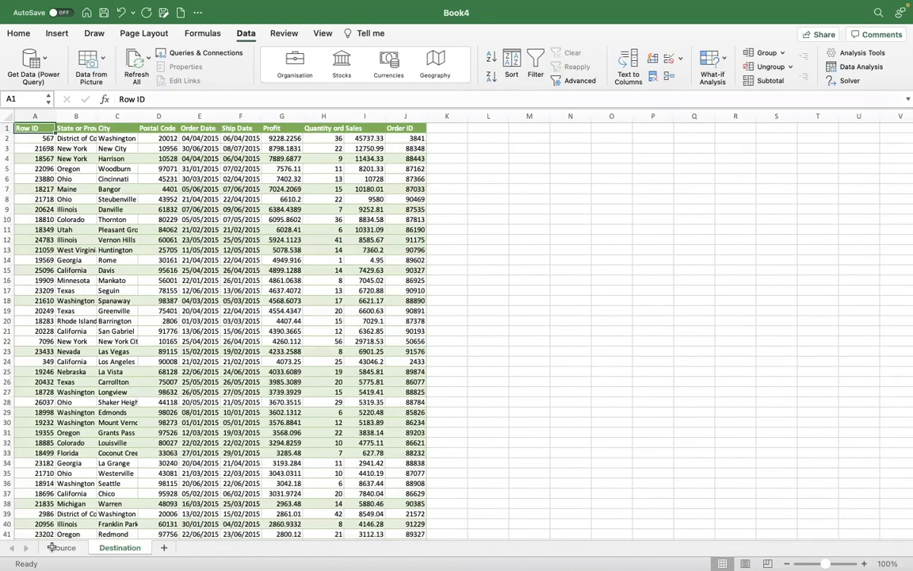
click(54, 547)
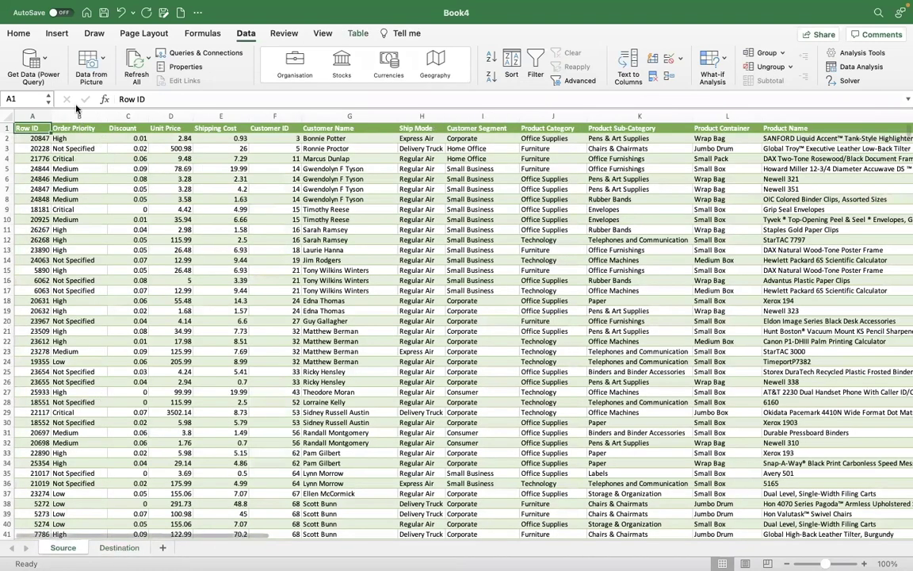
click(120, 547)
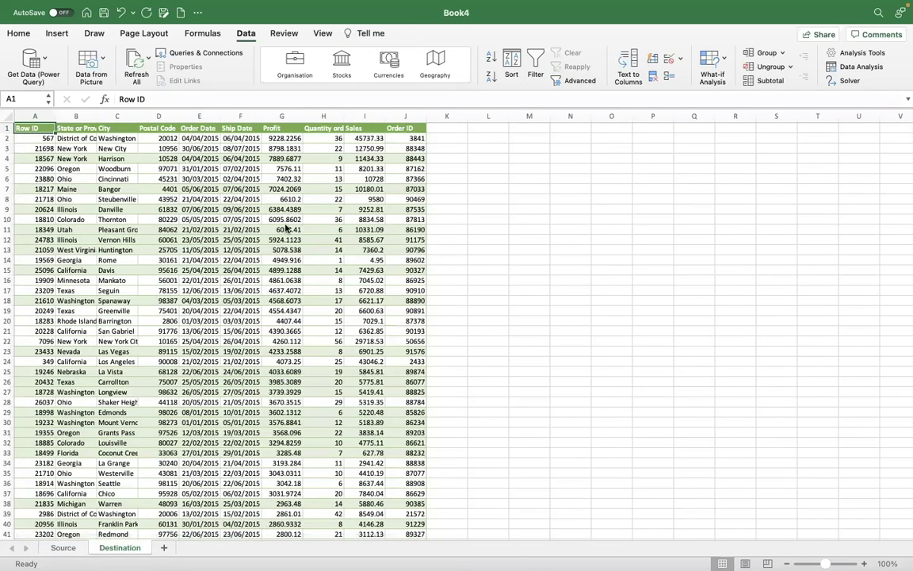
Step: Copy the Order Priority header from Source into cell K1 of Destination
click(454, 131)
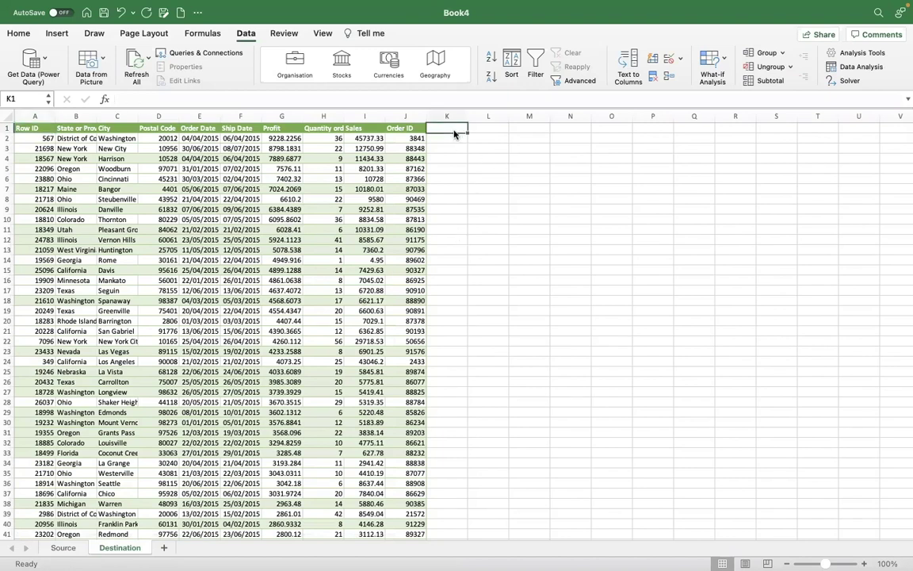
click(69, 549)
mouse_move(123, 559)
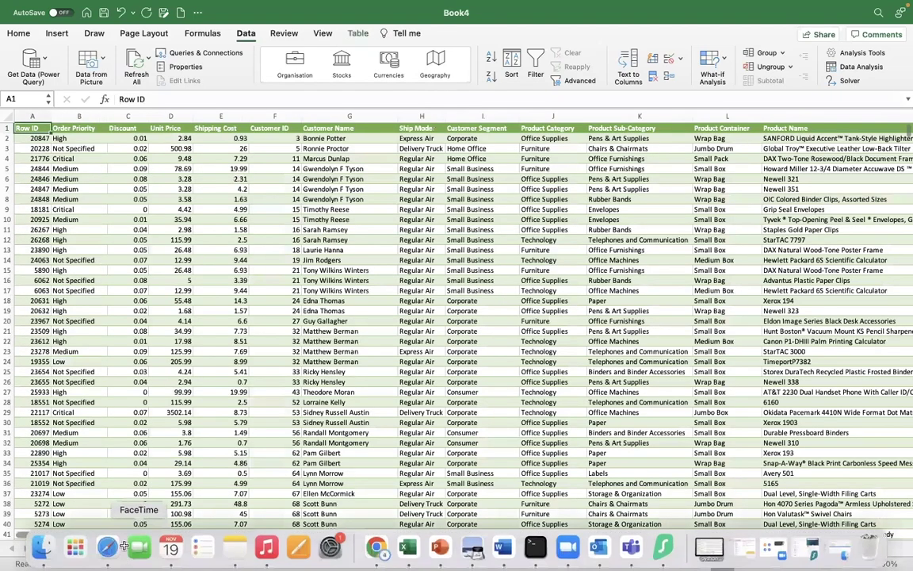
click(119, 547)
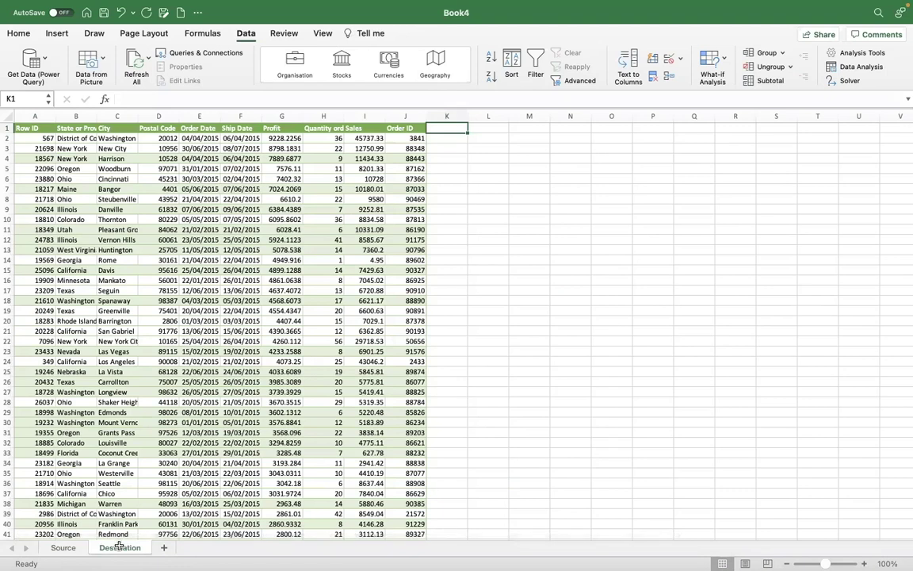
click(63, 548)
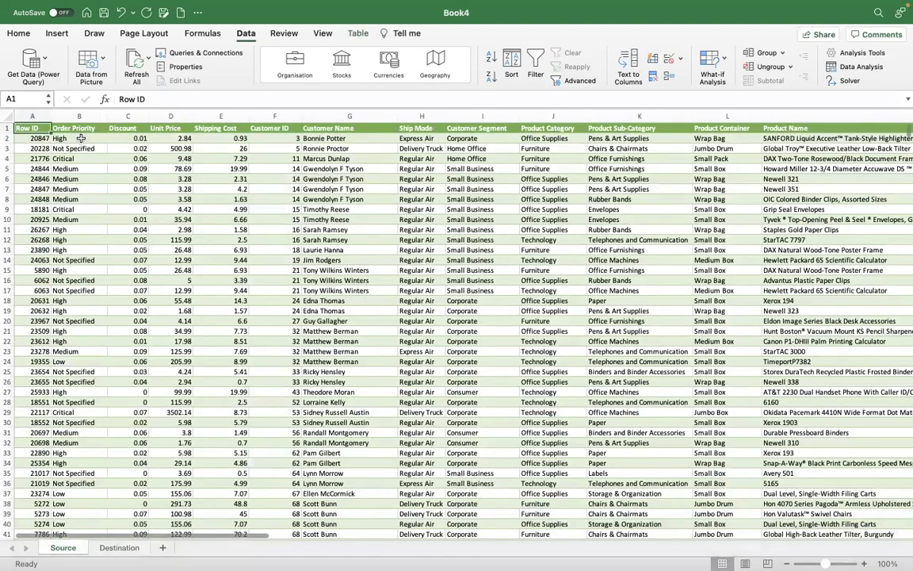
click(77, 124)
click(77, 124)
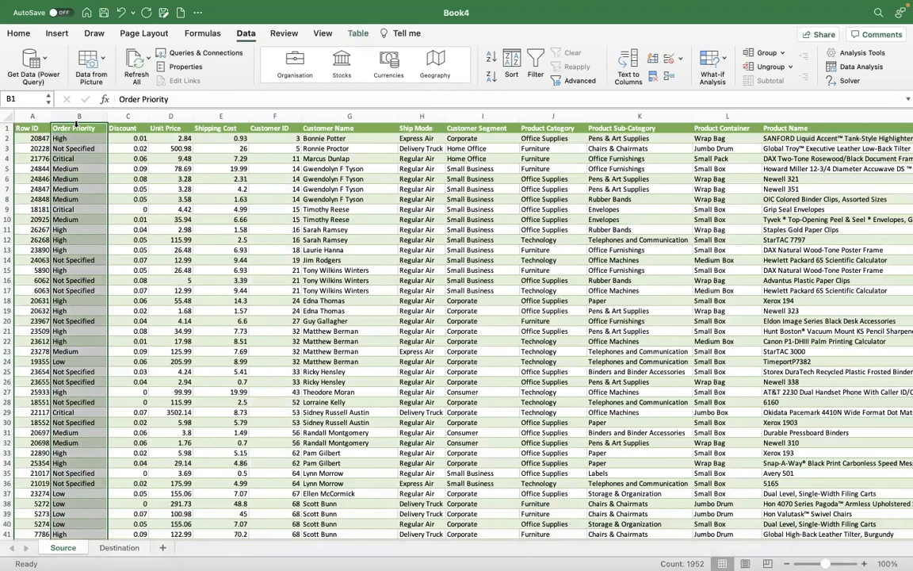
key(ctrl+c)
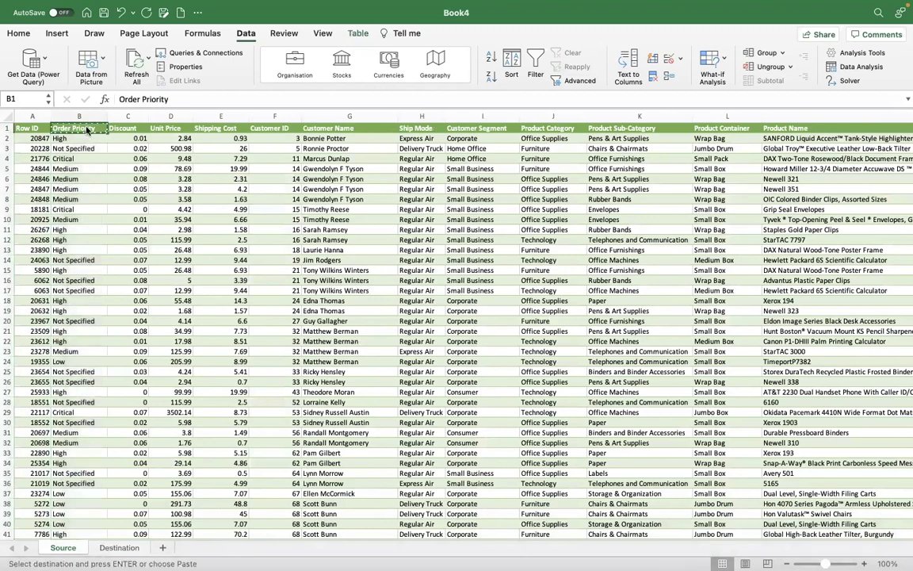
click(122, 547)
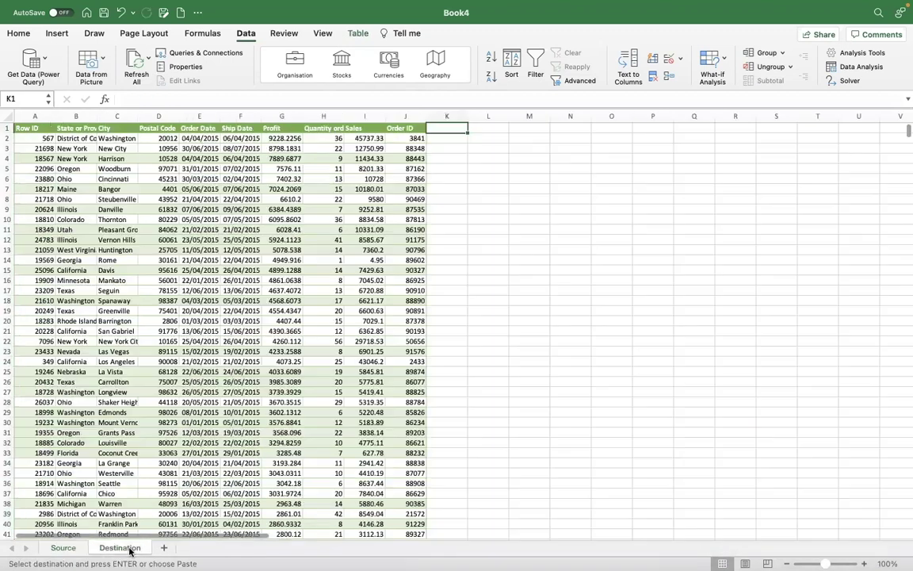
key(ctrl+v)
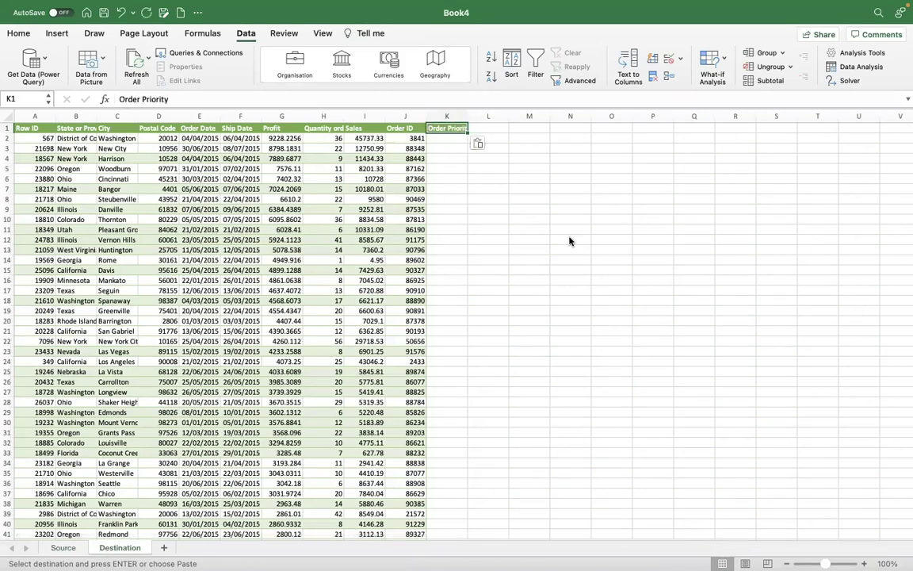
key(Return)
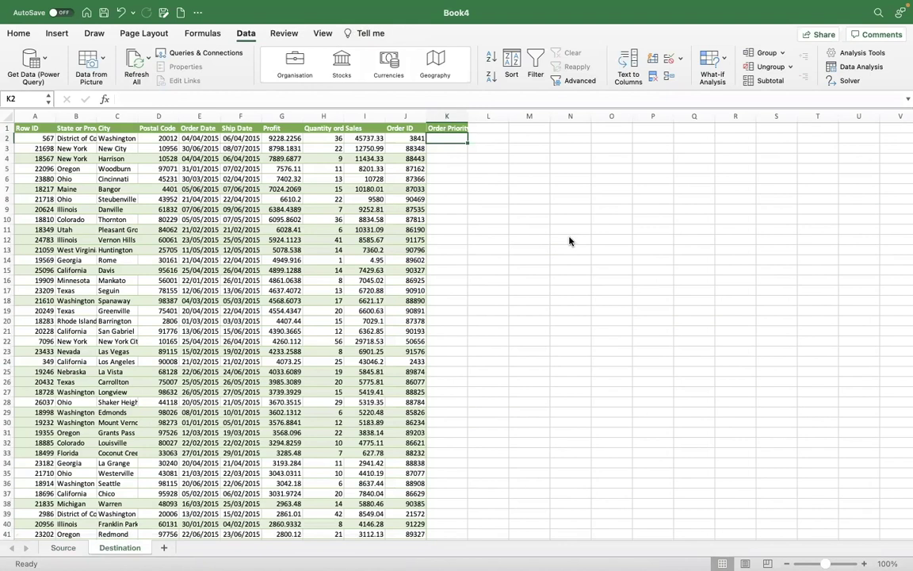
Step: Begin a VLOOKUP formula in K2 of Destination with A2 as the lookup value
text(=vlookup()
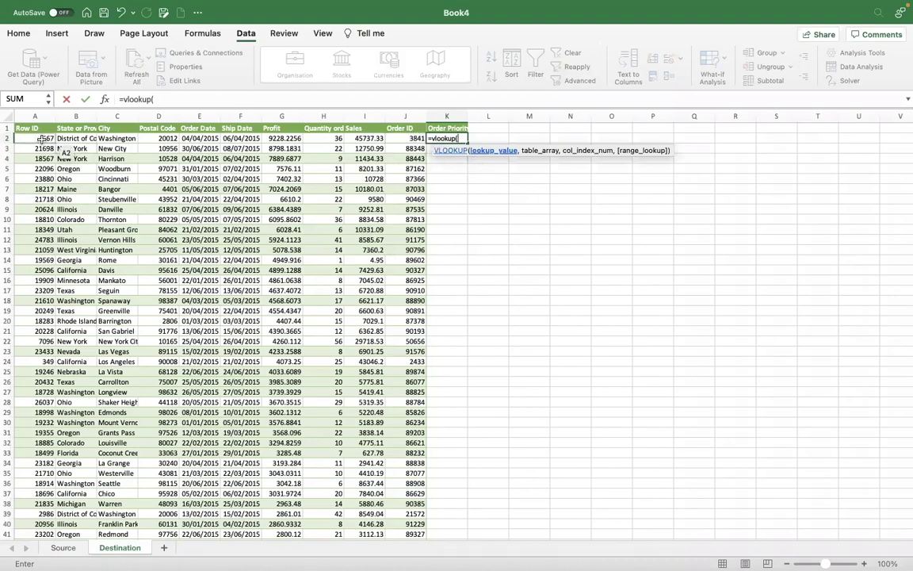
click(41, 138)
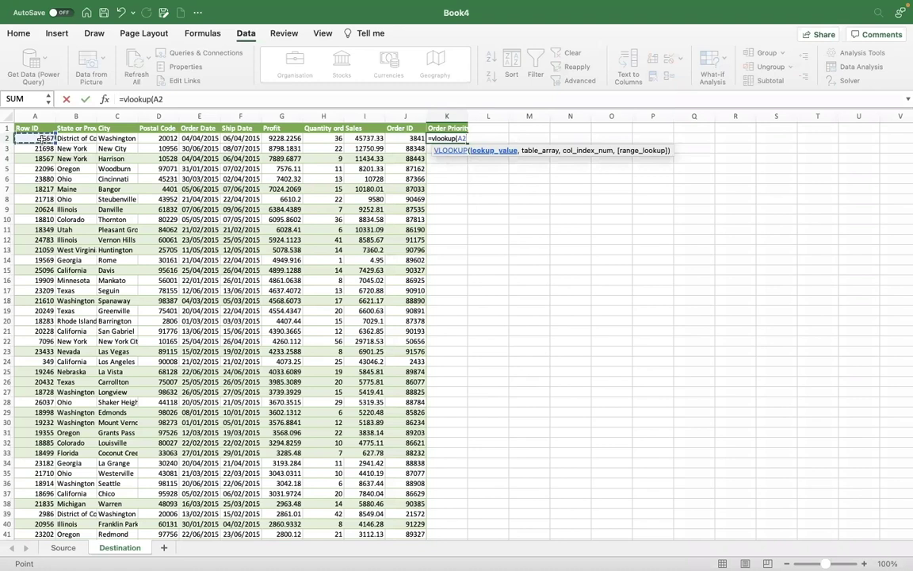
text(,)
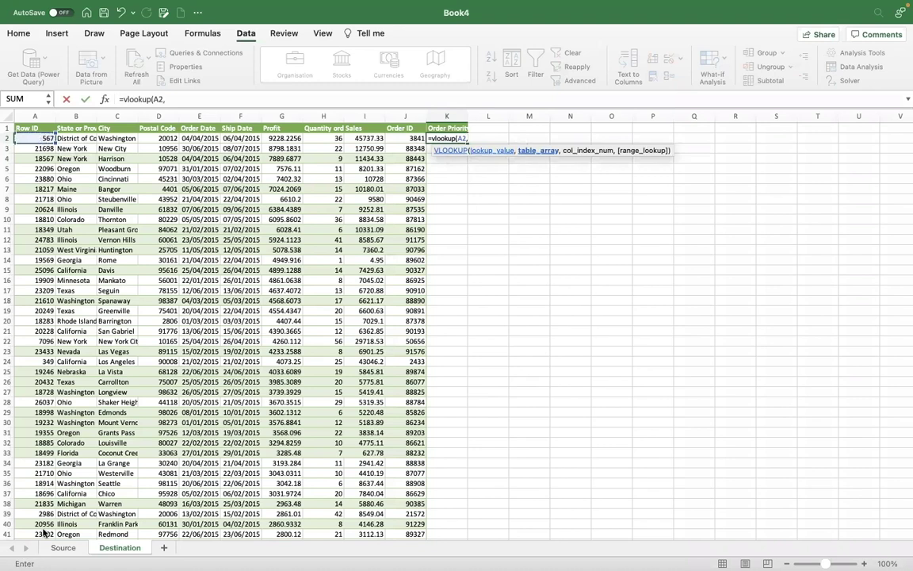
Step: Set the VLOOKUP table array to all rows of the Row ID through Customer ID columns in the Source sheet's Orders table
click(64, 548)
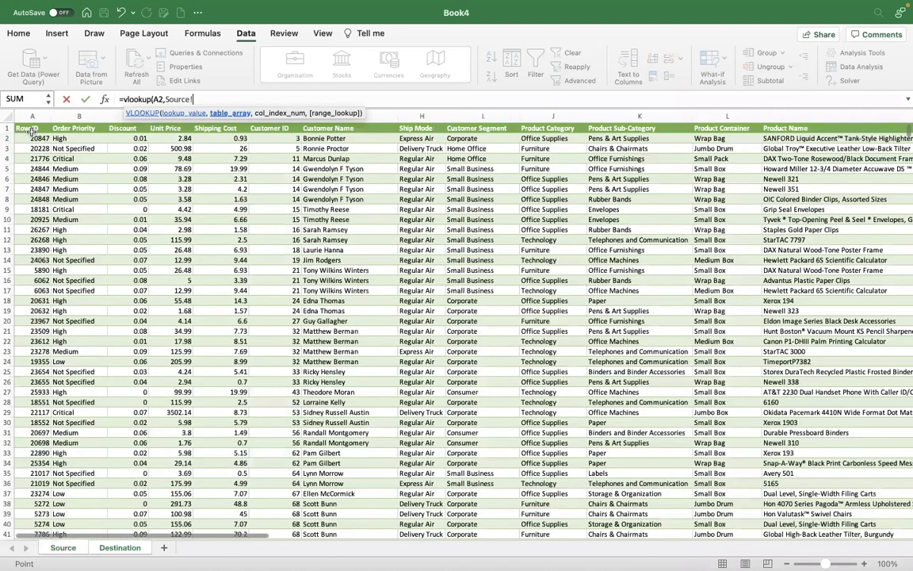
click(30, 138)
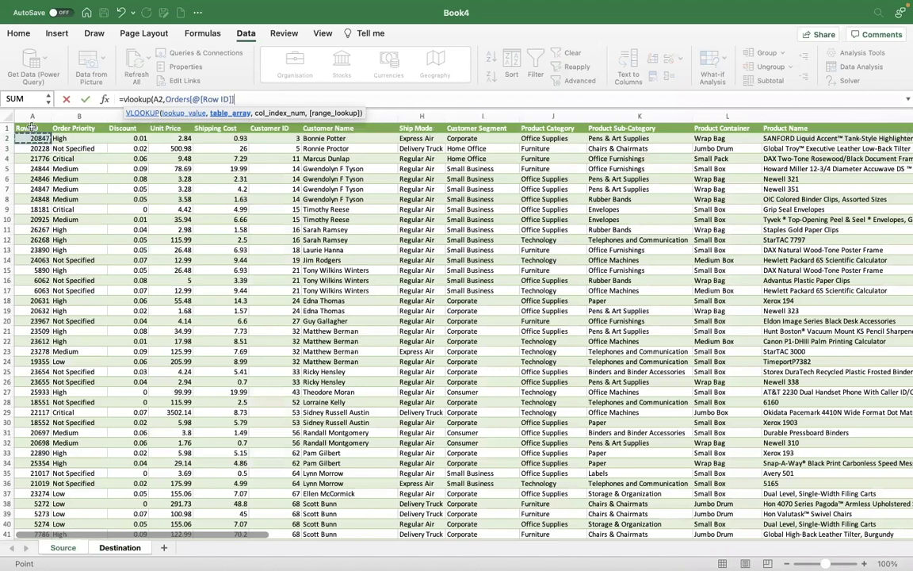
click(32, 128)
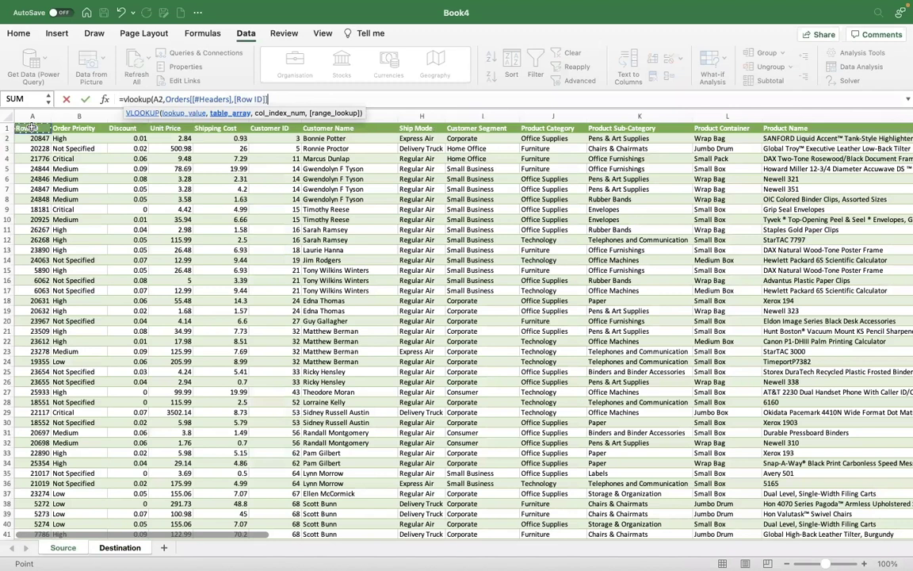
key(shift+Right)
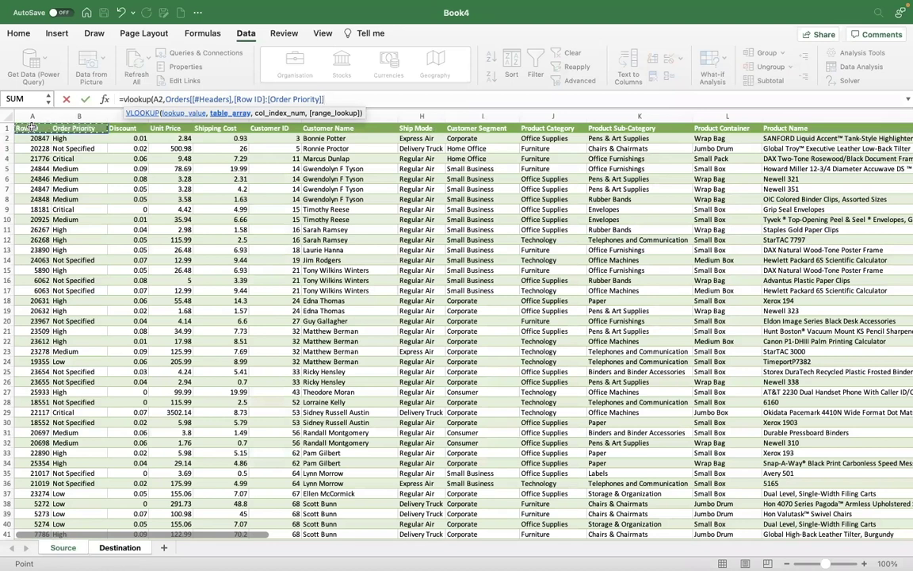
key(shift+Right)
key(shift+Right)
key(shift+Right)
key(shift+Right)
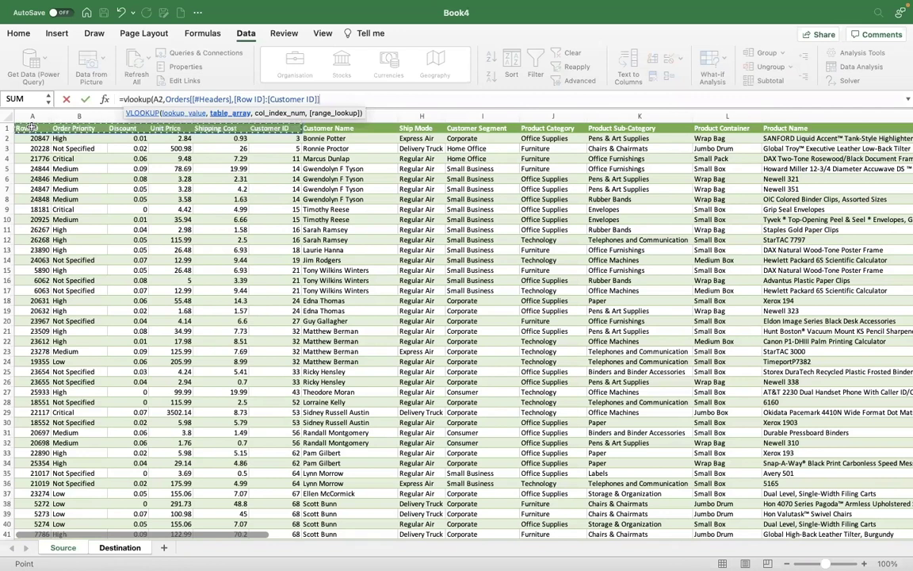
key(shift+Right)
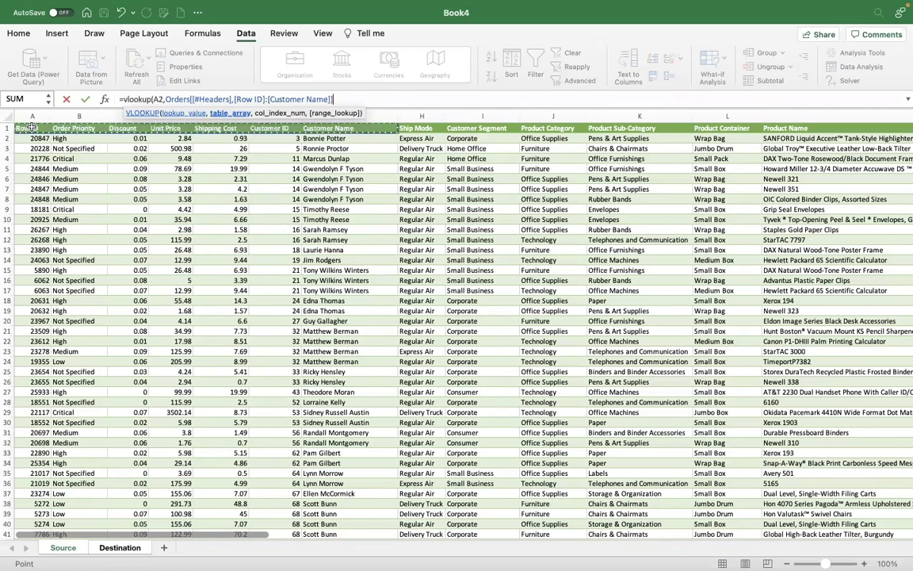
key(shift+Left)
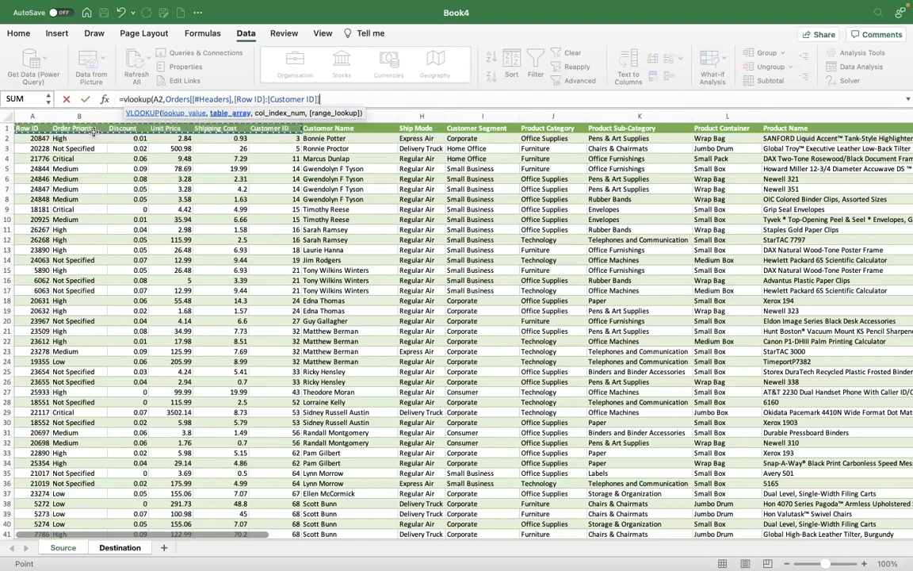
text(])
key(ctrl+shift+Down)
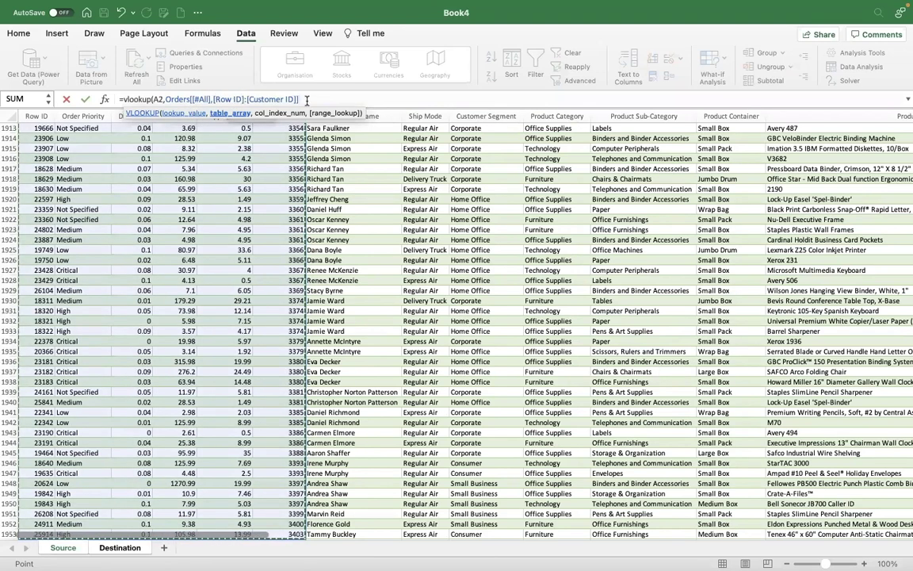
text(,)
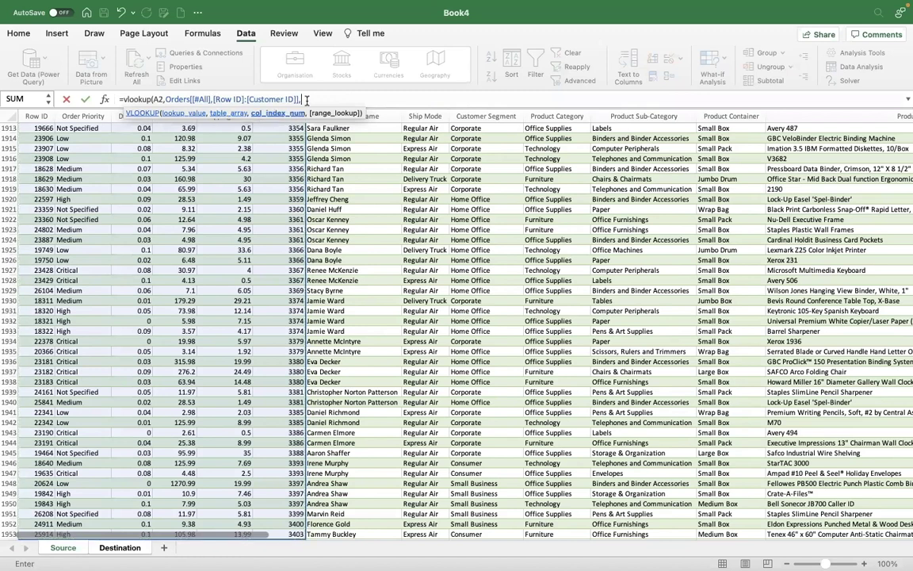
Step: Complete the VLOOKUP with column index 2 and range lookup 0 for an exact match, and enter the formula
text(2)
text(,)
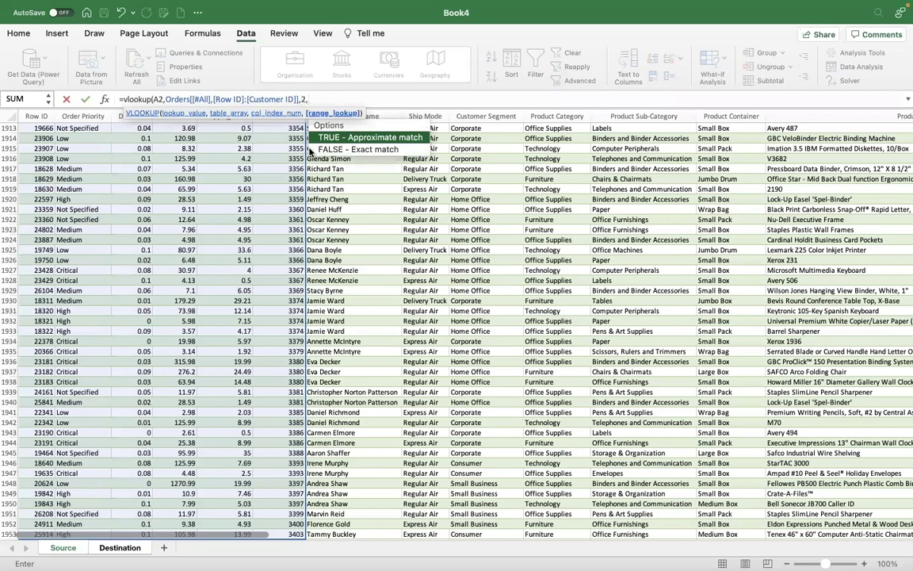
text(1)
key(BackSpace)
text(0))
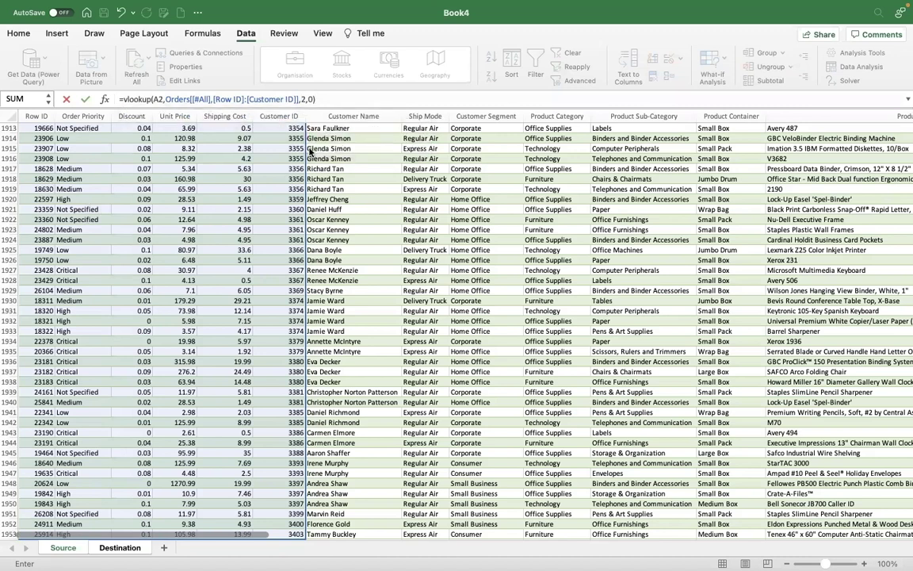
key(Return)
Step: Fill the VLOOKUP formula from K2 down the whole Order Priority column of Destination
click(444, 139)
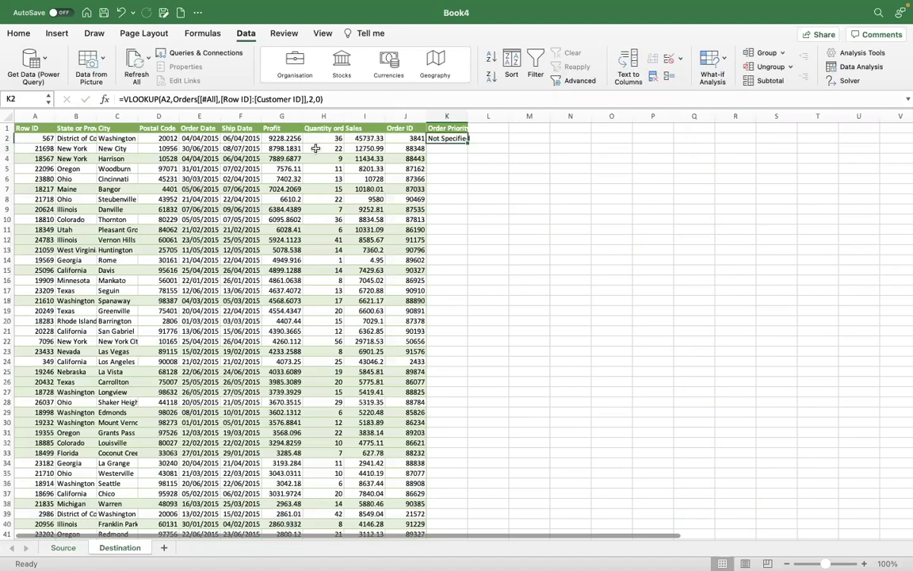
double_click(468, 139)
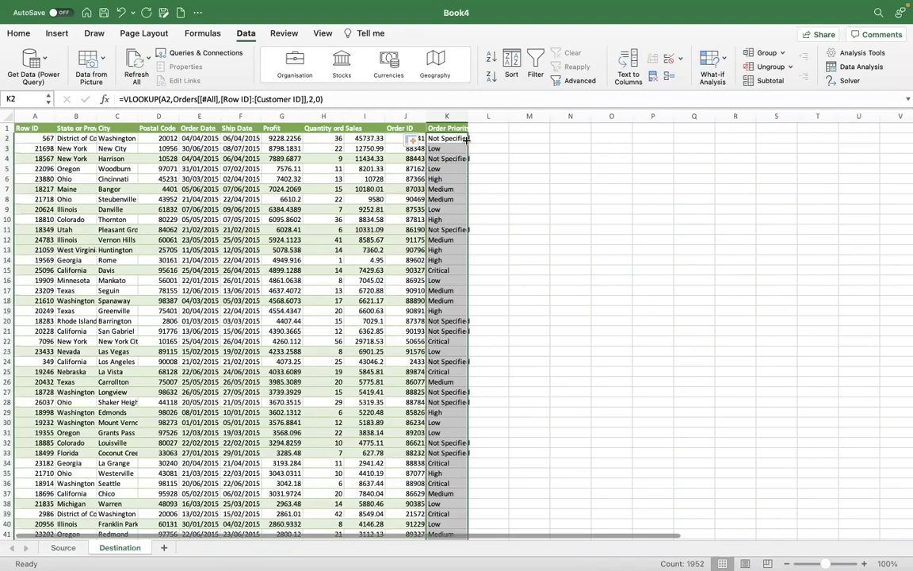
click(458, 140)
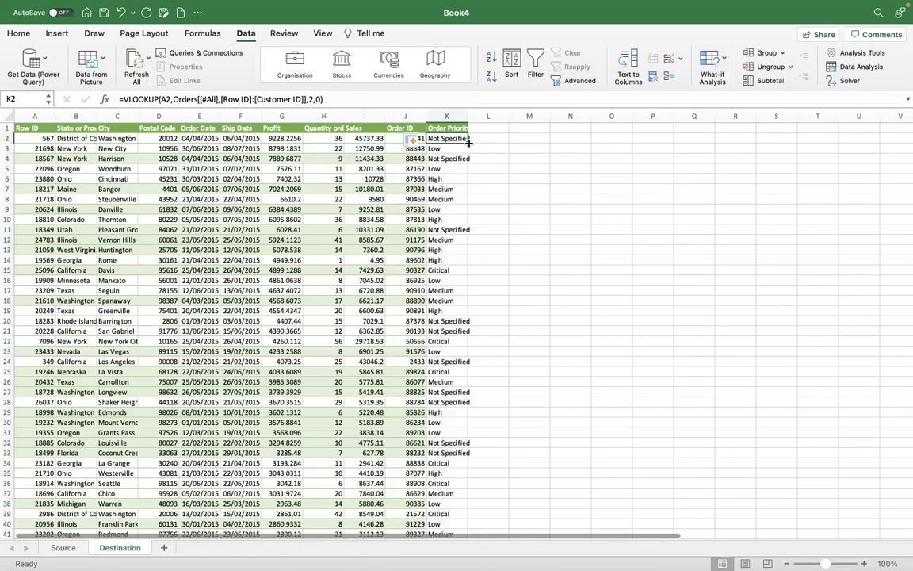
Step: Examine the filled VLOOKUP formulas and their values down the Order Priority column, ending back at K2
key(Down)
key(Down)
key(Down)
key(Down)
key(Down)
key(Down)
key(Down)
key(Down)
key(Down)
key(Down)
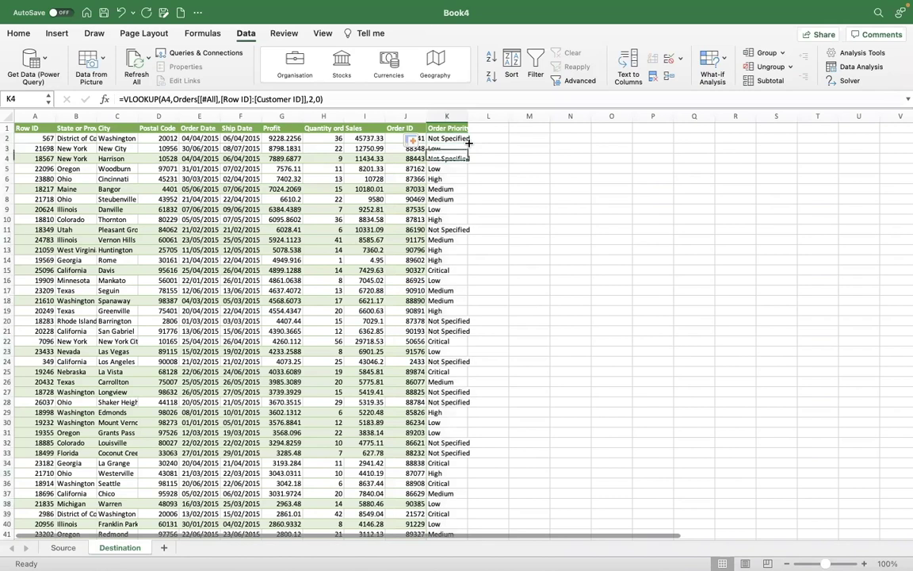
key(Down)
key(Down)
key(Down)
key(Down)
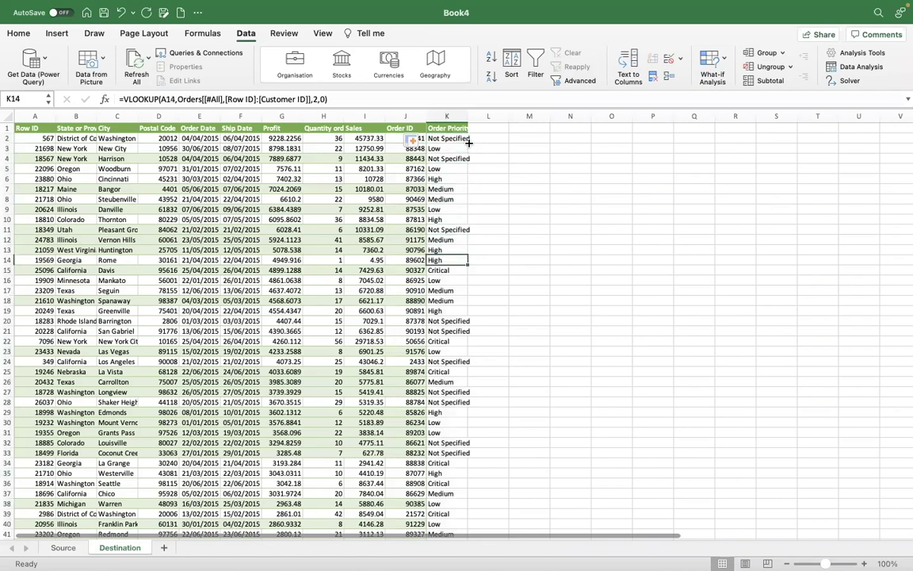
key(ctrl+Up)
key(Down)
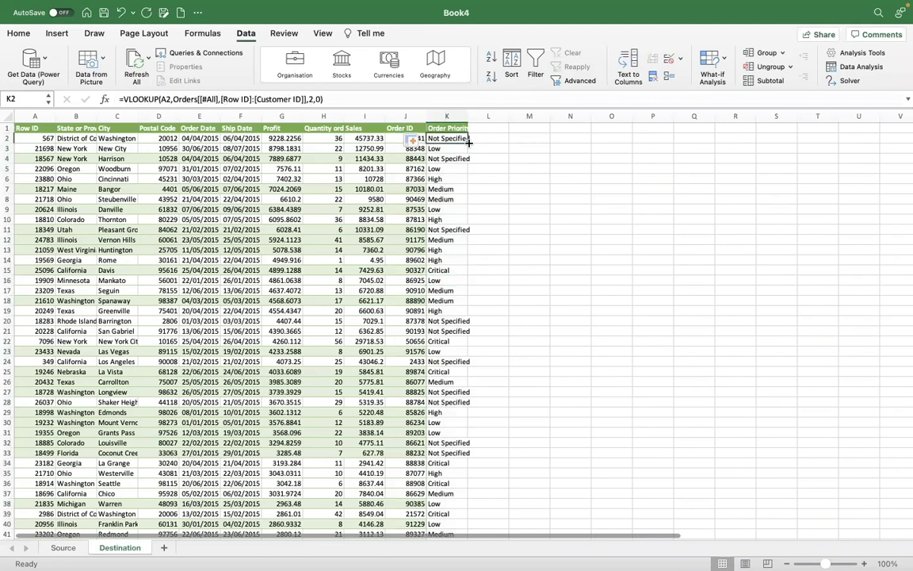
Step: Turn on filtering in Destination and filter Order Priority to High only, and after that to Low only
key(Up)
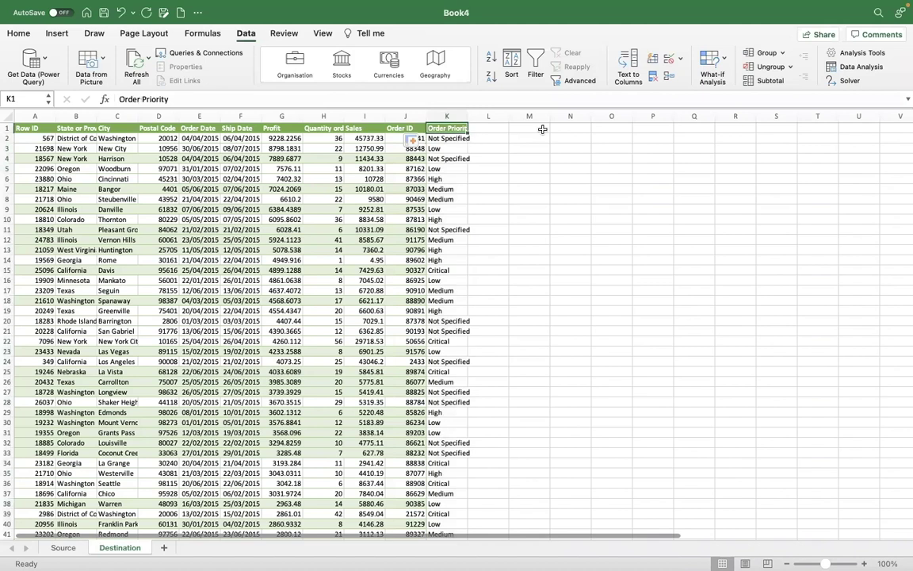
click(534, 68)
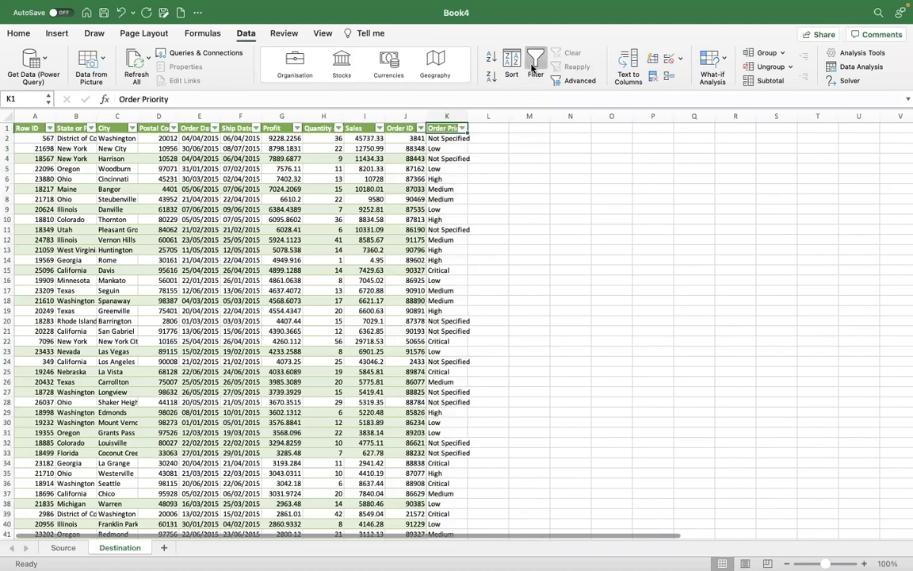
click(464, 129)
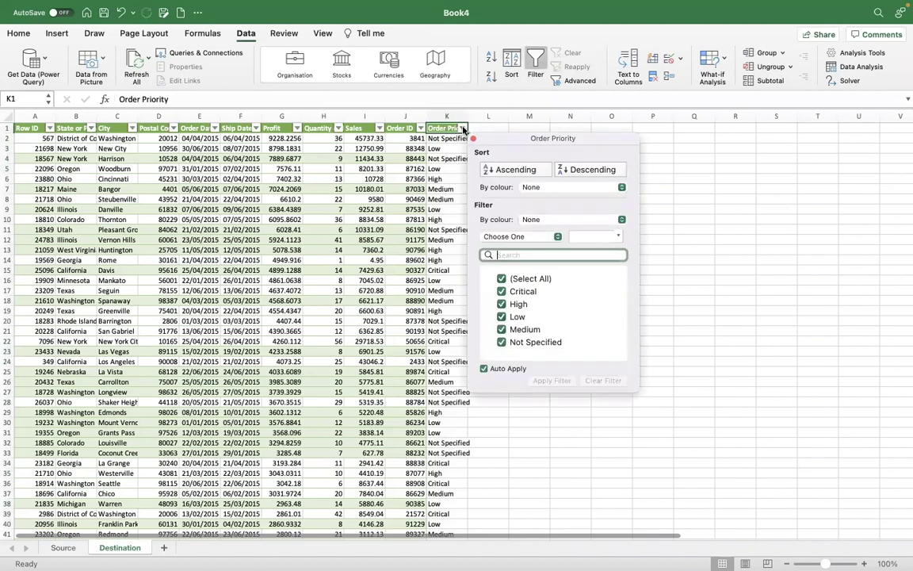
click(502, 279)
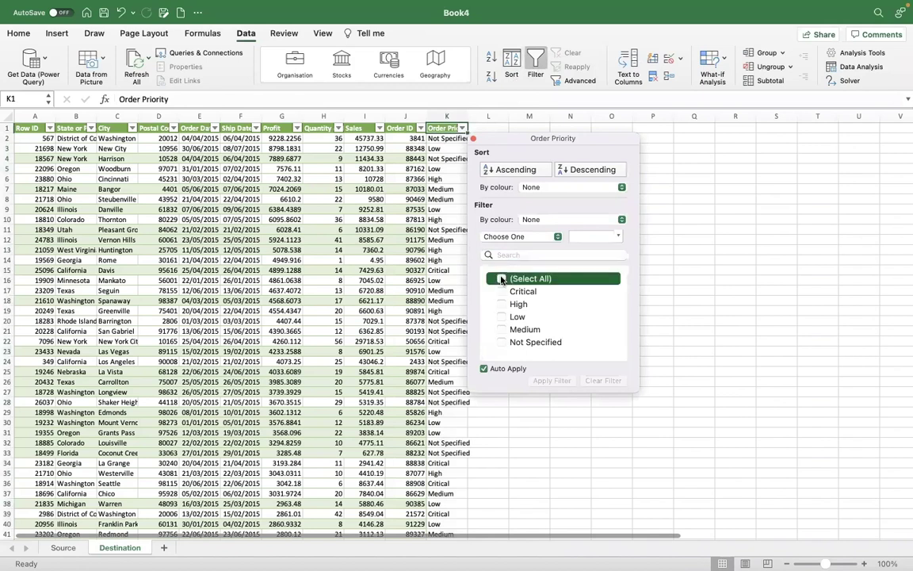
click(502, 306)
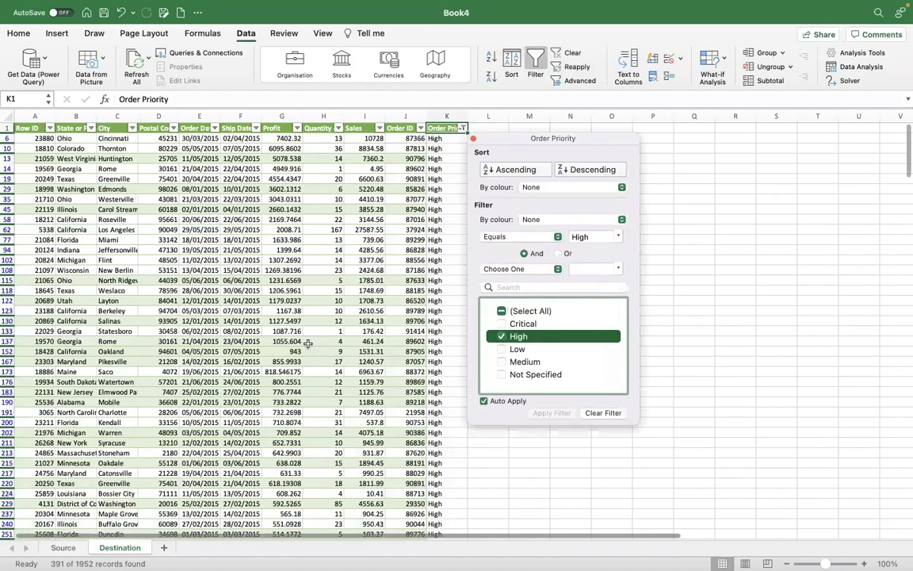
click(501, 336)
click(501, 349)
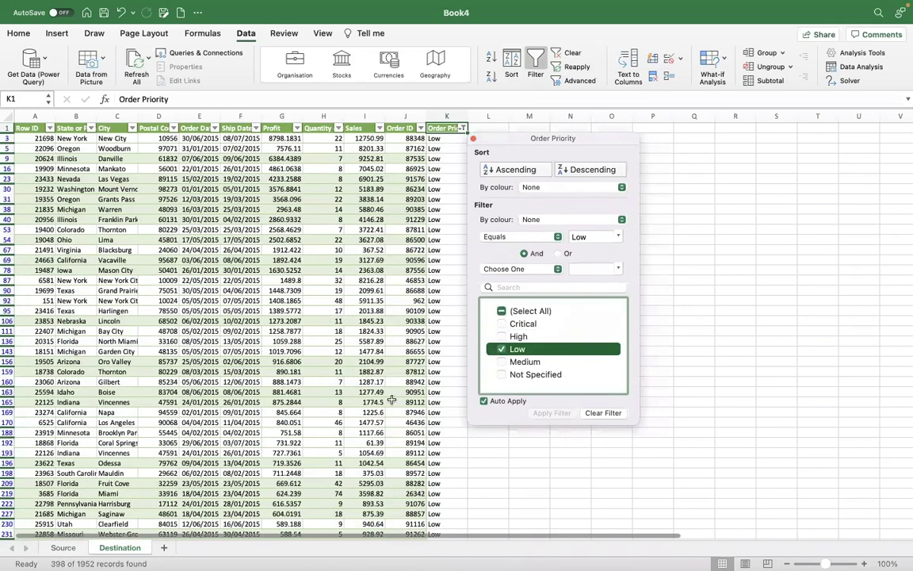
Step: Turn on filtering in the Source sheet and show only its Low Order Priority rows for comparison with Destination
click(59, 548)
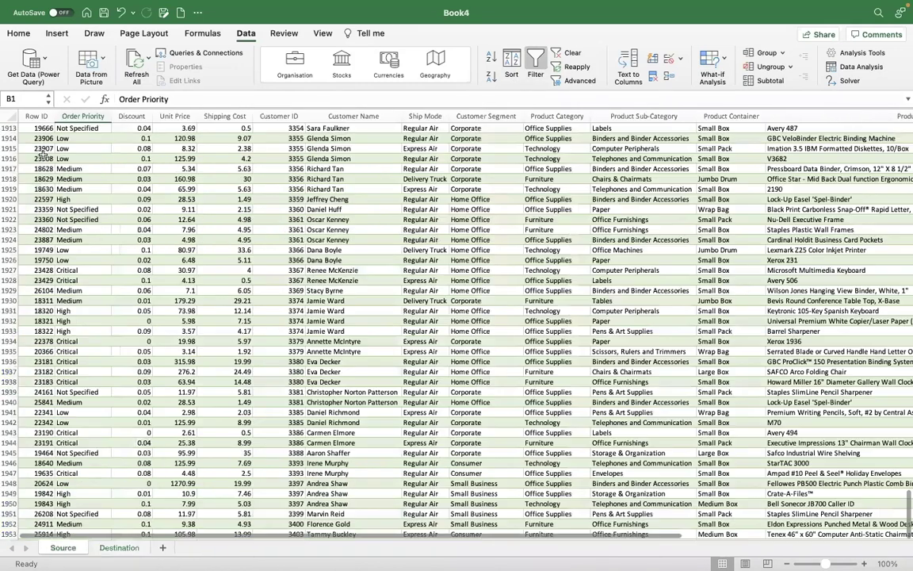
scroll(42, 153, up, 20)
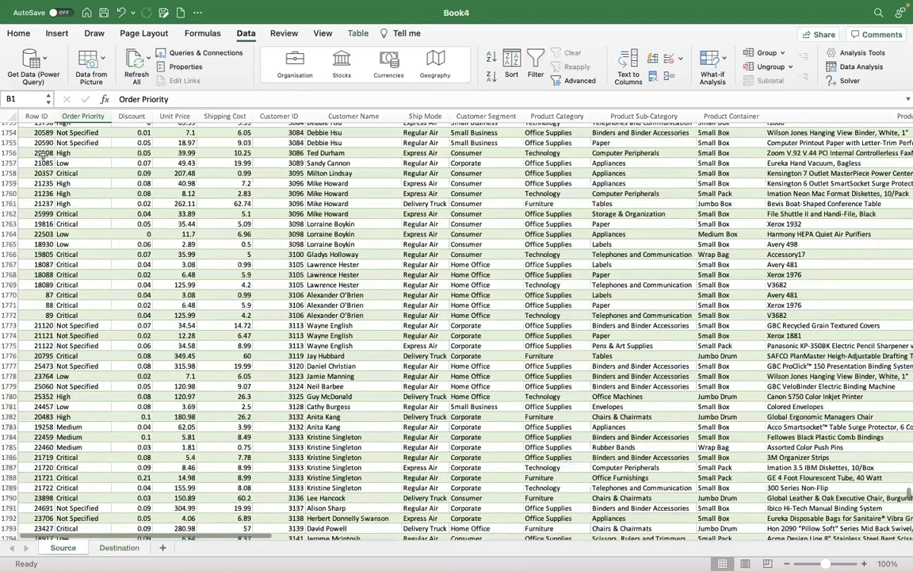
scroll(43, 156, up, 20)
click(43, 157)
key(super+Up)
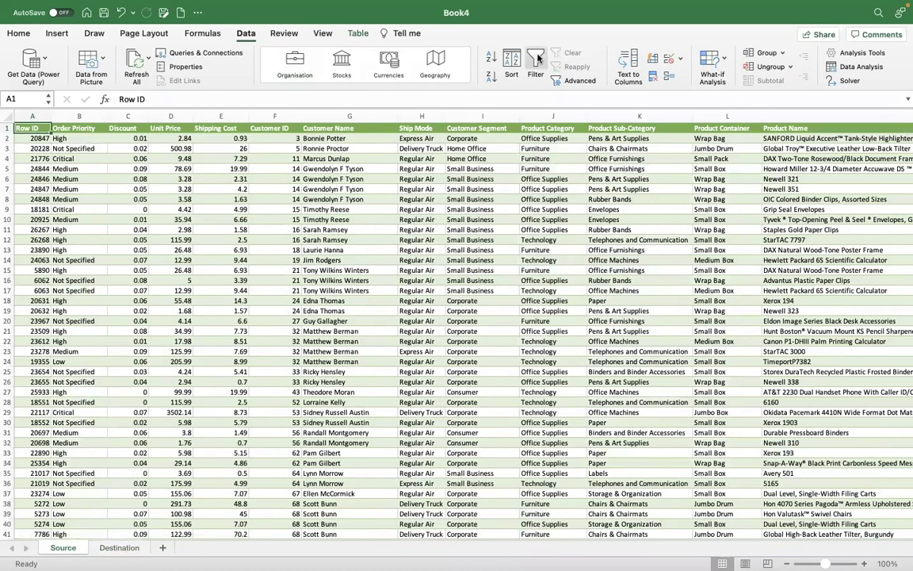
click(536, 58)
click(142, 128)
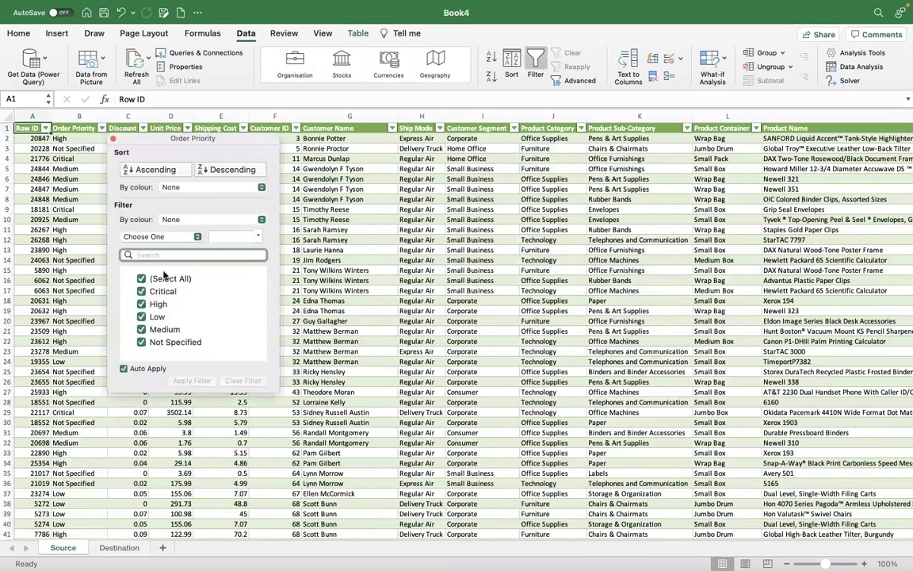
click(141, 279)
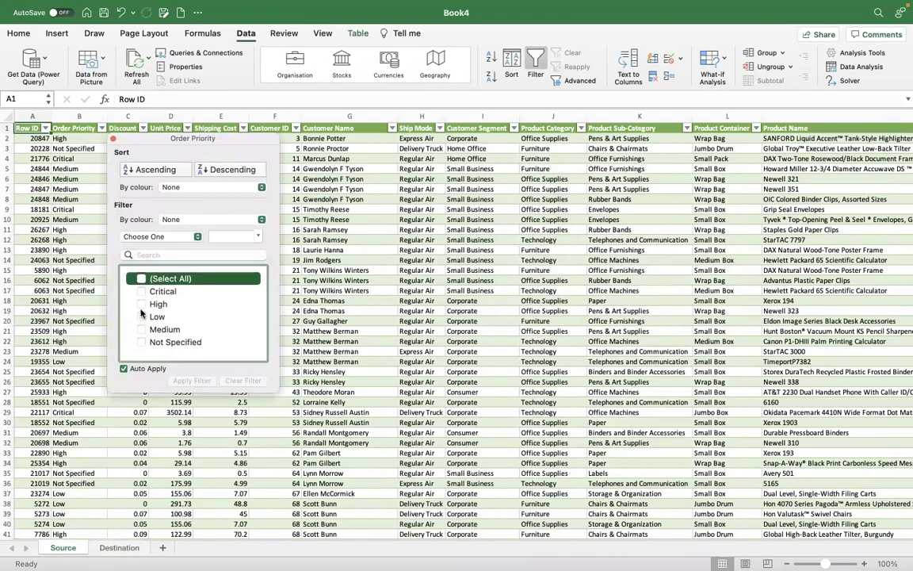
click(141, 316)
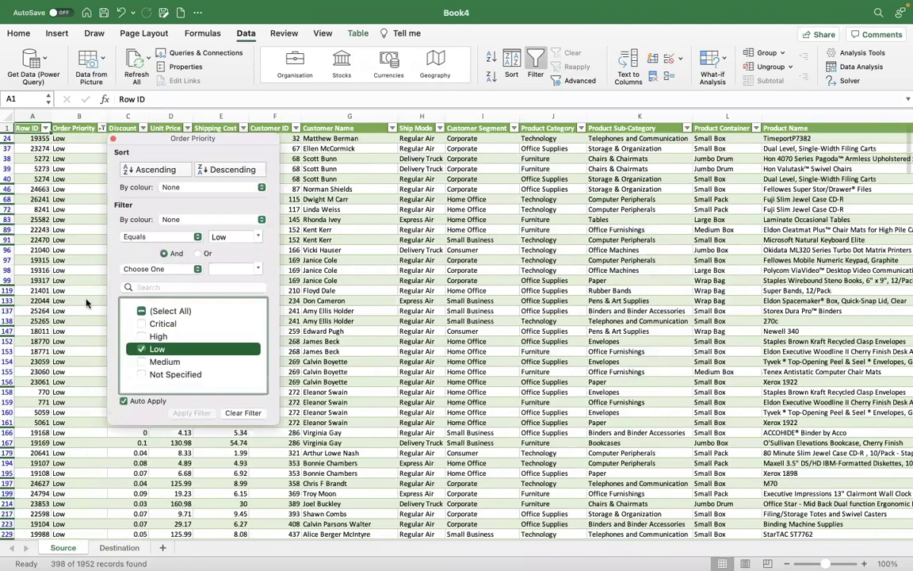
click(87, 303)
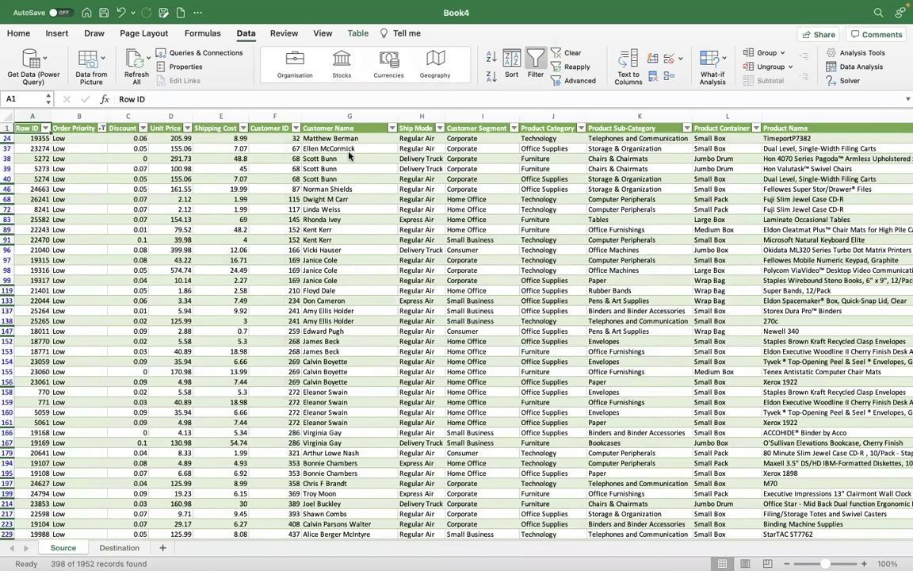
Step: Clear the Order Priority filters in both Source and Destination, and review the VLOOKUP formula in K2
click(569, 54)
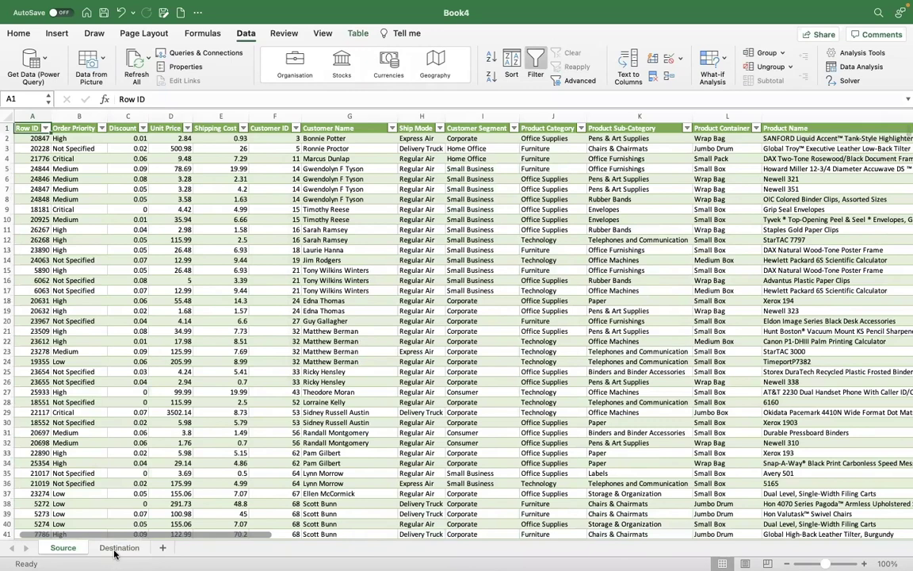
click(116, 549)
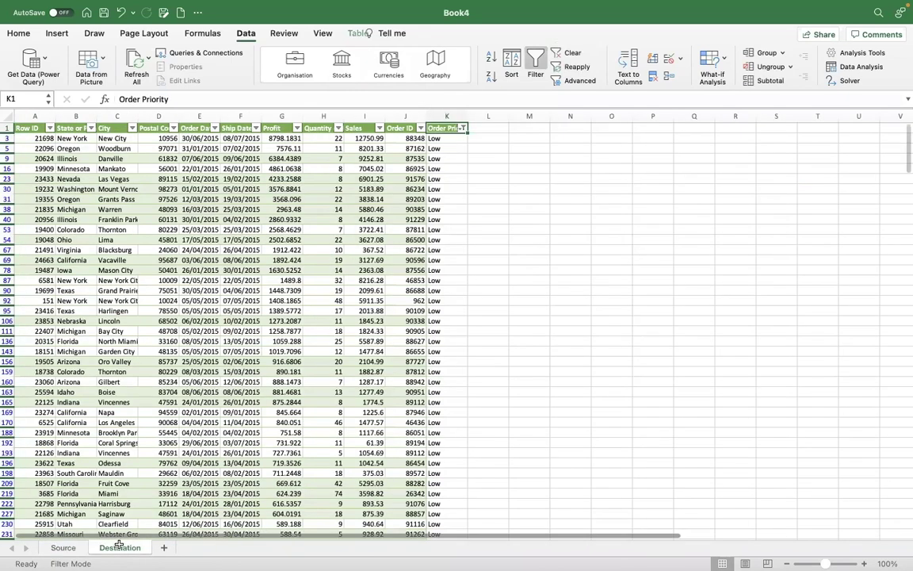
click(558, 54)
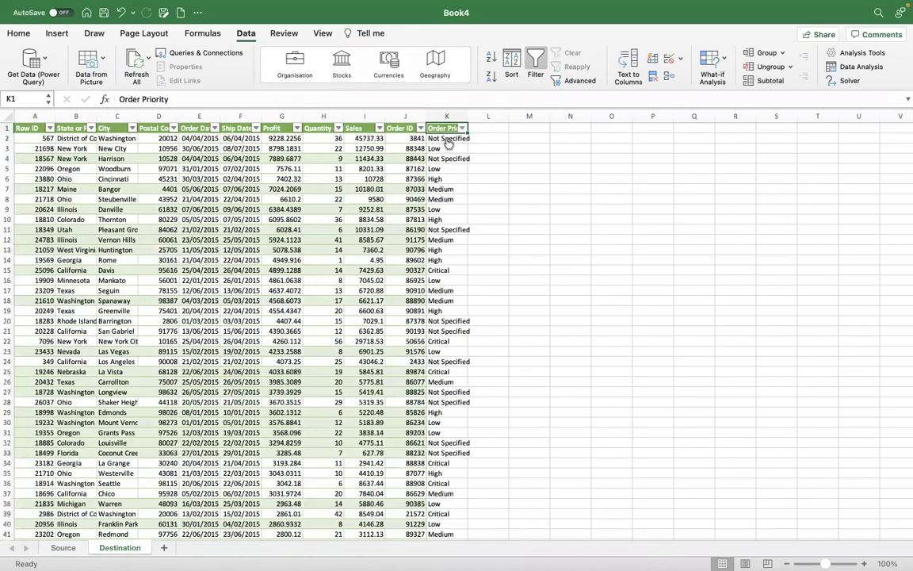
click(448, 140)
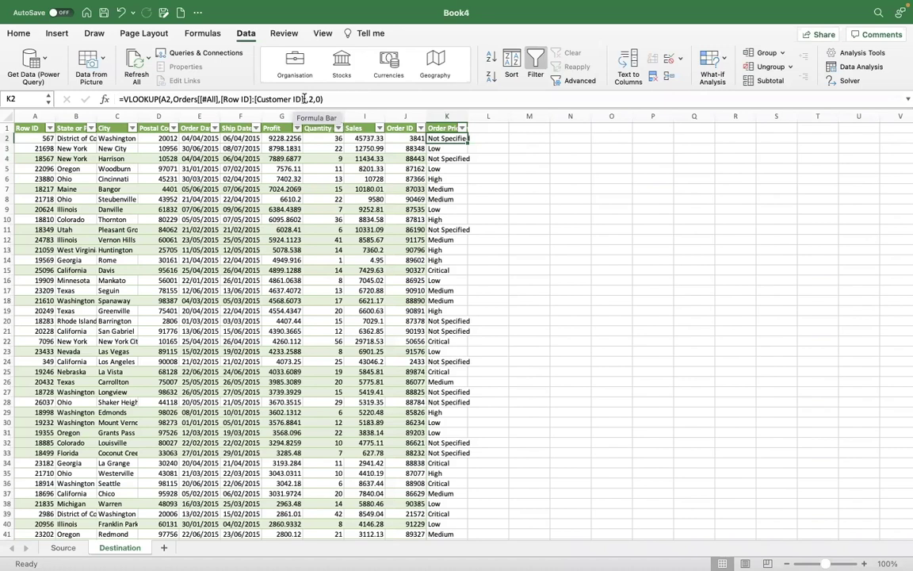
key(Right)
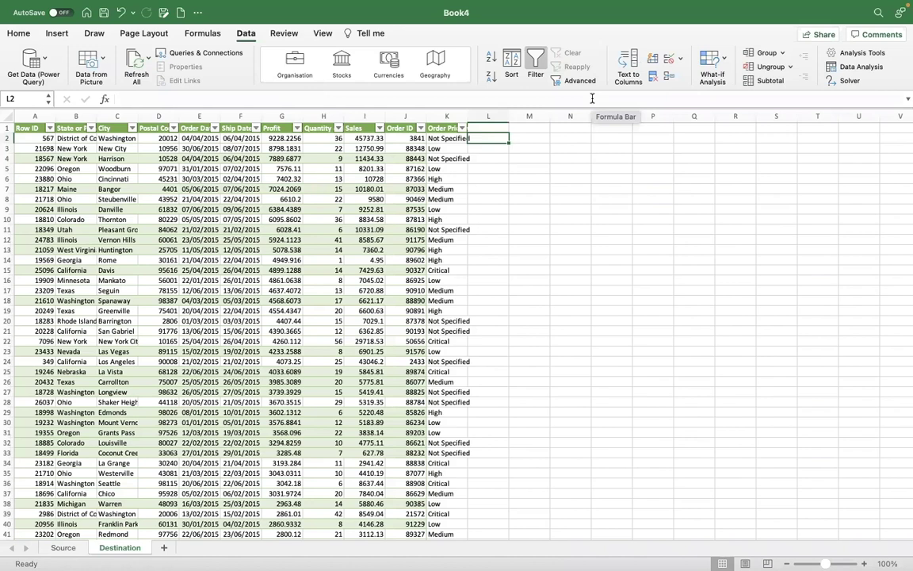
text(=)
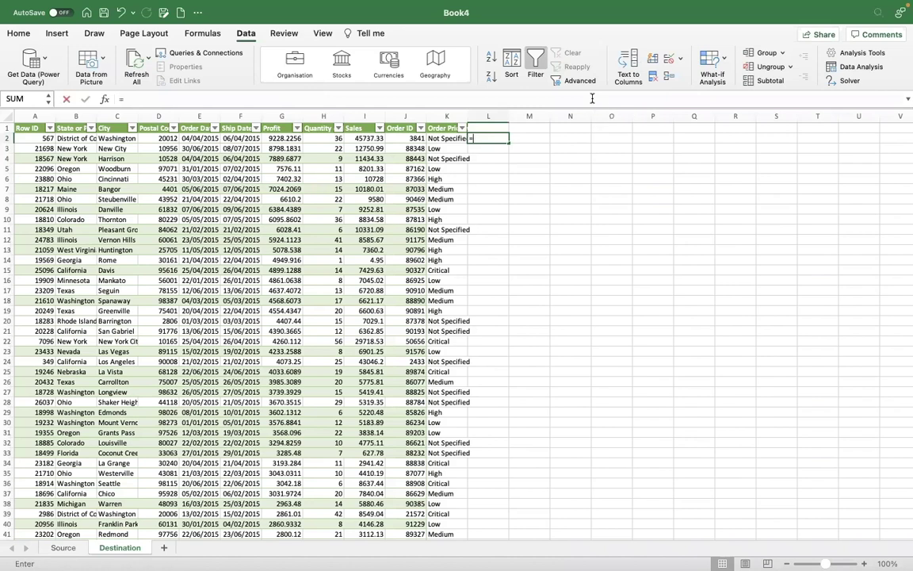
text(vl)
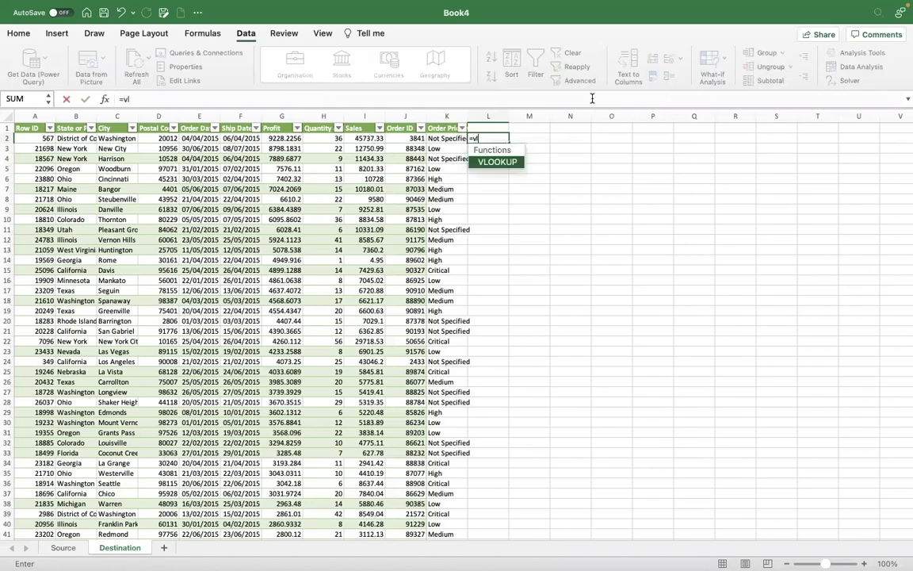
text(ookup()
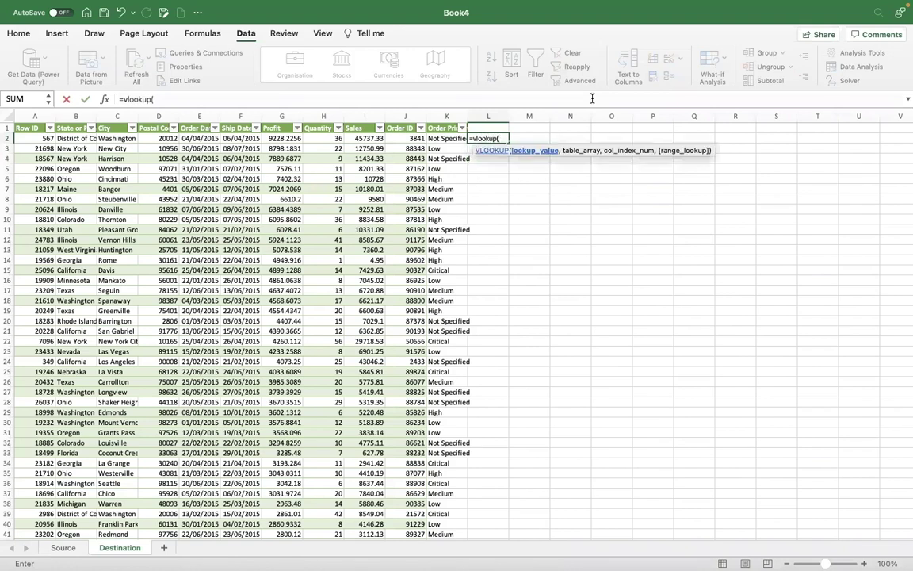
text(A2,)
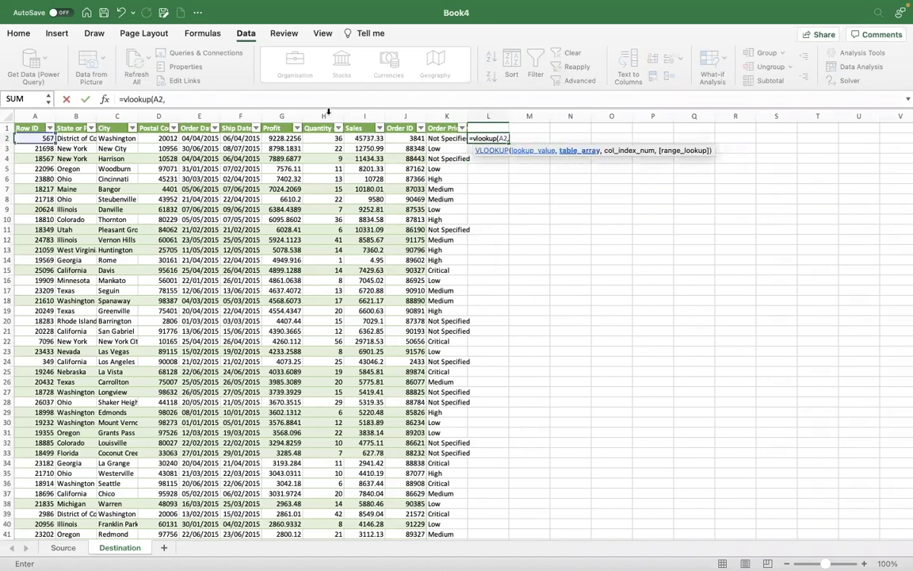
click(58, 549)
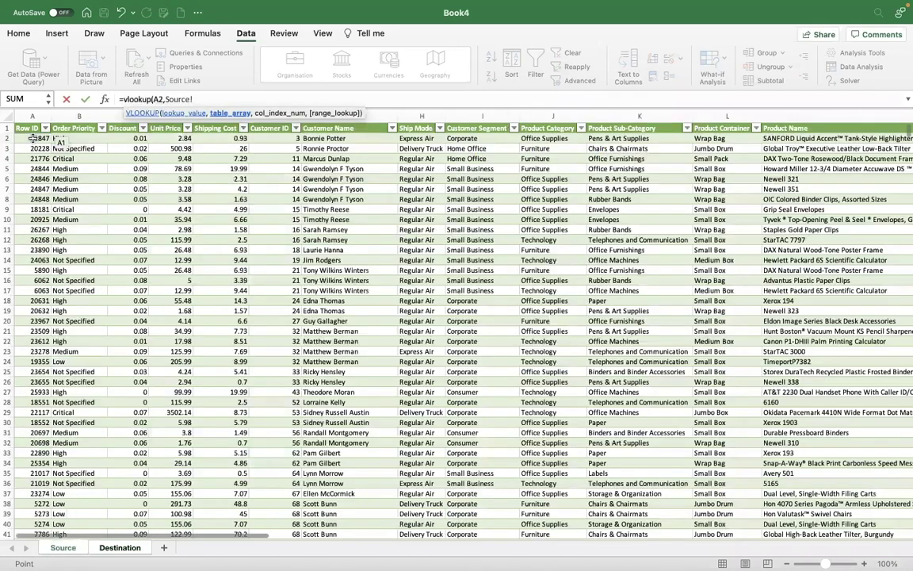
click(33, 139)
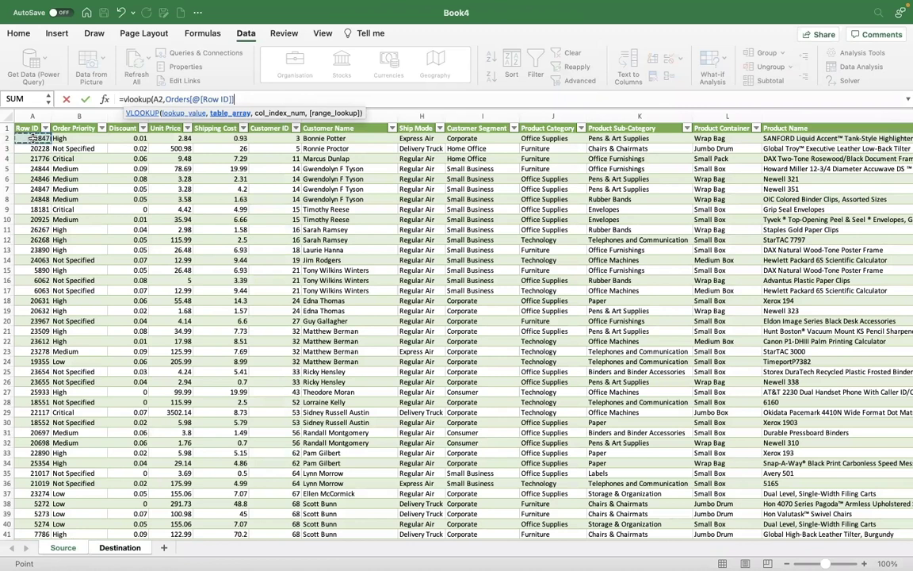
key(BackSpace)
key(BackSpace)
key(BackSpace)
key(BackSpace)
key(BackSpace)
key(BackSpace)
key(BackSpace)
key(BackSpace)
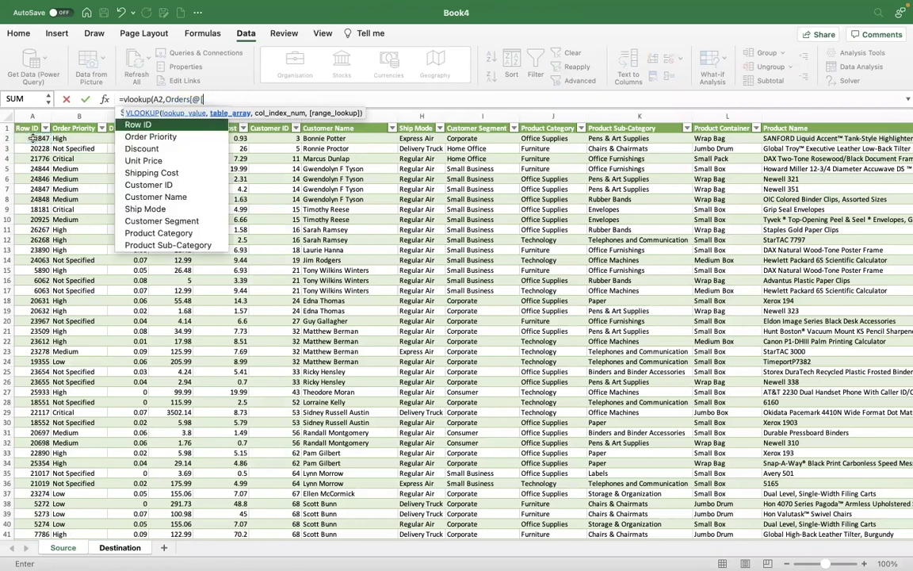
key(BackSpace)
text(A2)
double_click(151, 126)
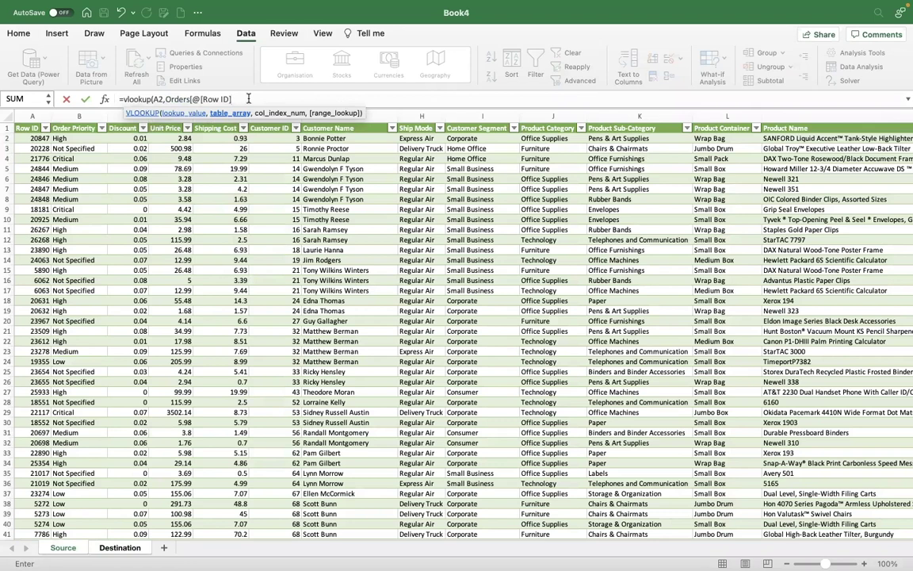
key(BackSpace)
key(BackSpace)
key(BackSpace)
key(BackSpace)
key(BackSpace)
key(BackSpace)
key(BackSpace)
key(BackSpace)
key(BackSpace)
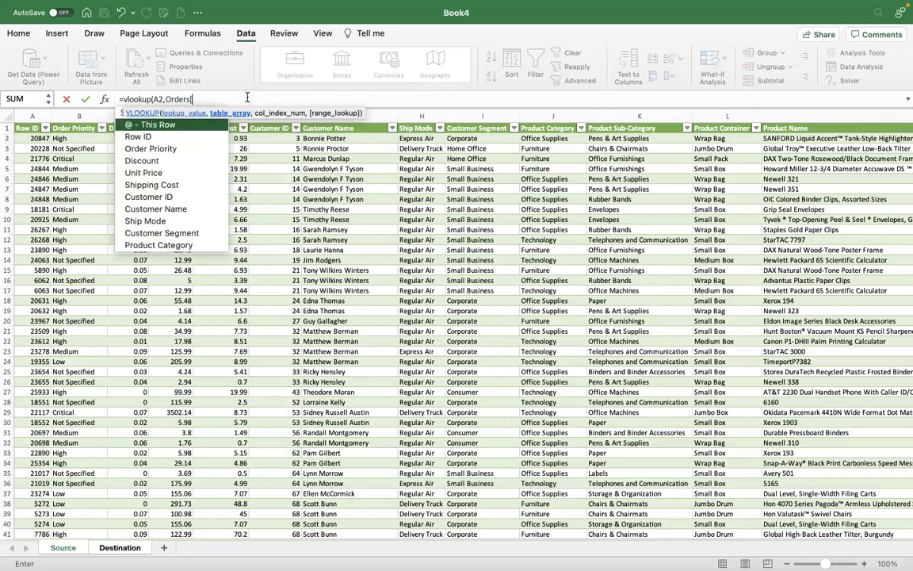
text(A2)
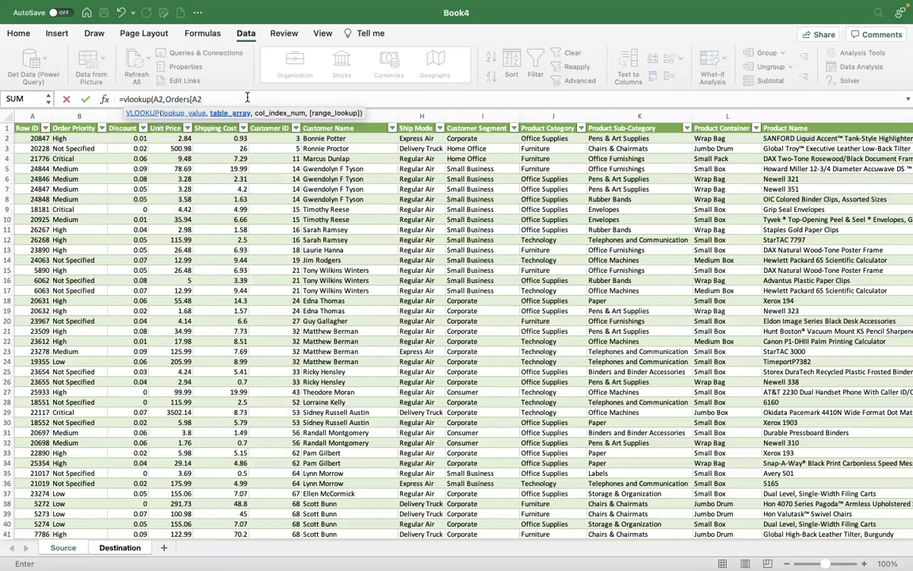
key(BackSpace)
key(BackSpace)
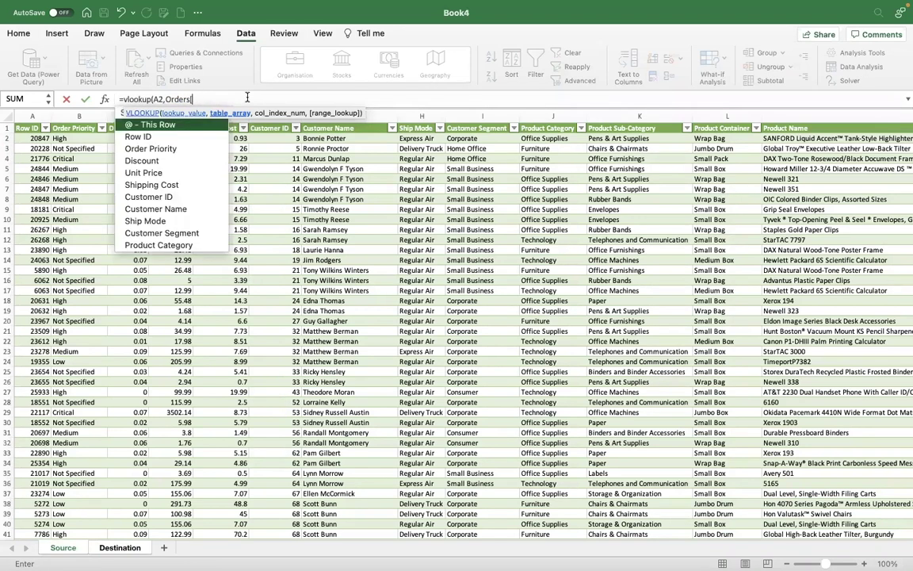
text(@A2)
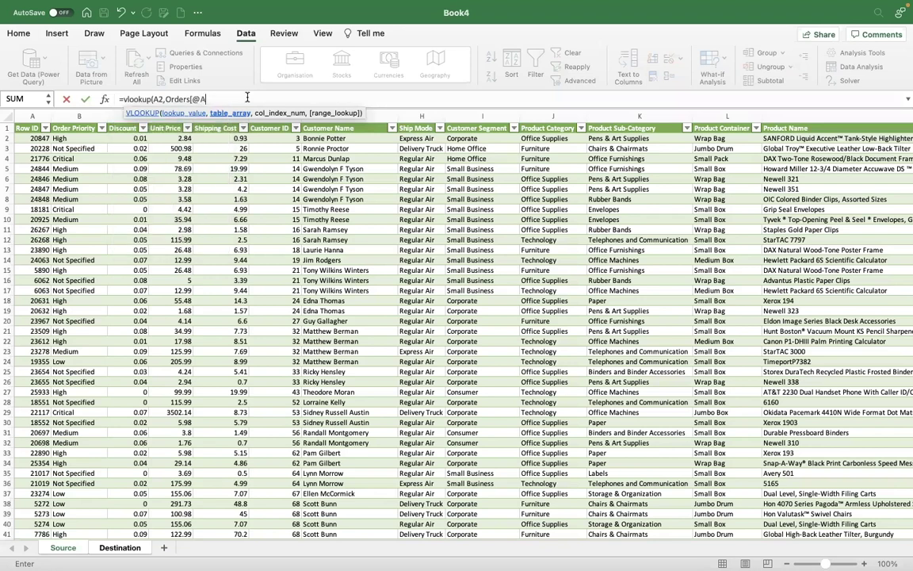
key(BackSpace)
key(BackSpace)
key(BackSpace)
key(BackSpace)
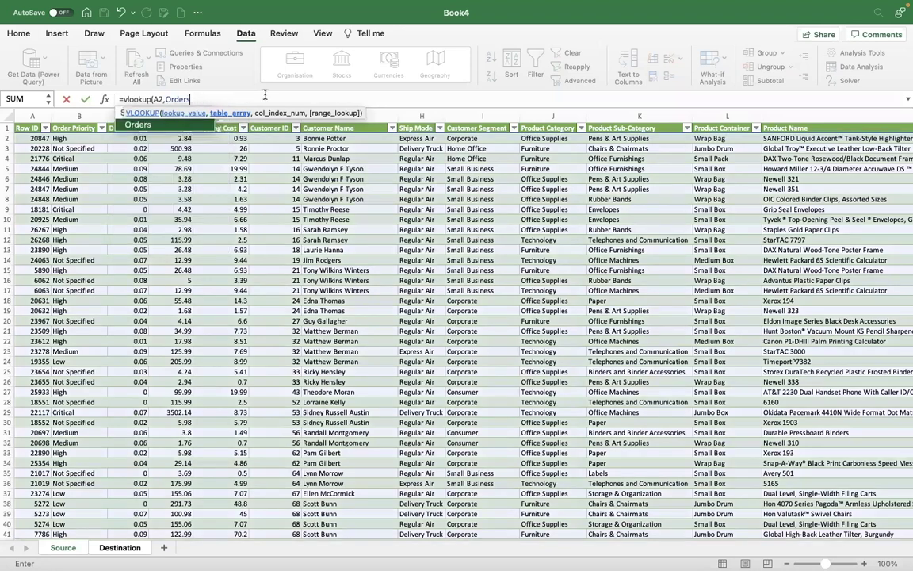
click(491, 418)
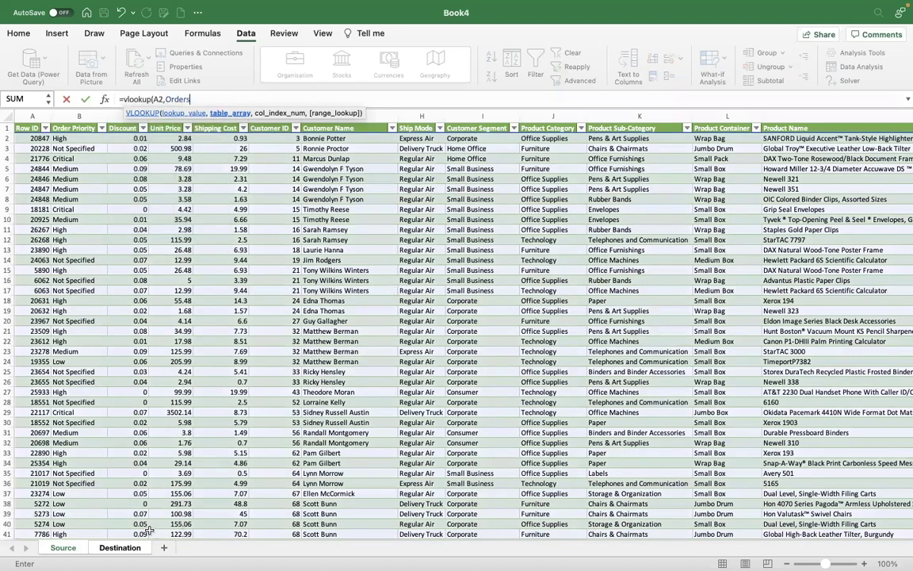
key(Escape)
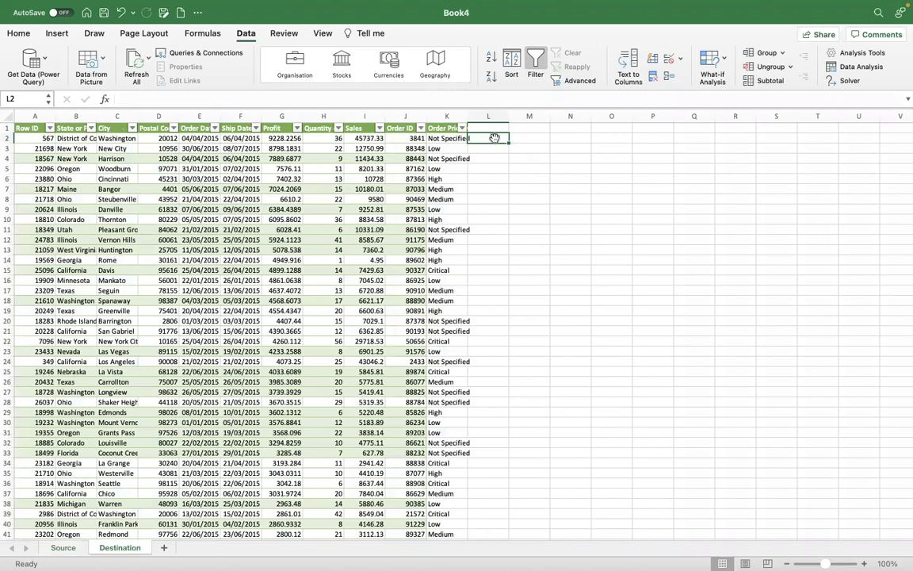
Step: Review the VLOOKUP formula behind the first Order Priority value in K2, ending at the empty cell L2
click(561, 229)
click(492, 138)
click(439, 139)
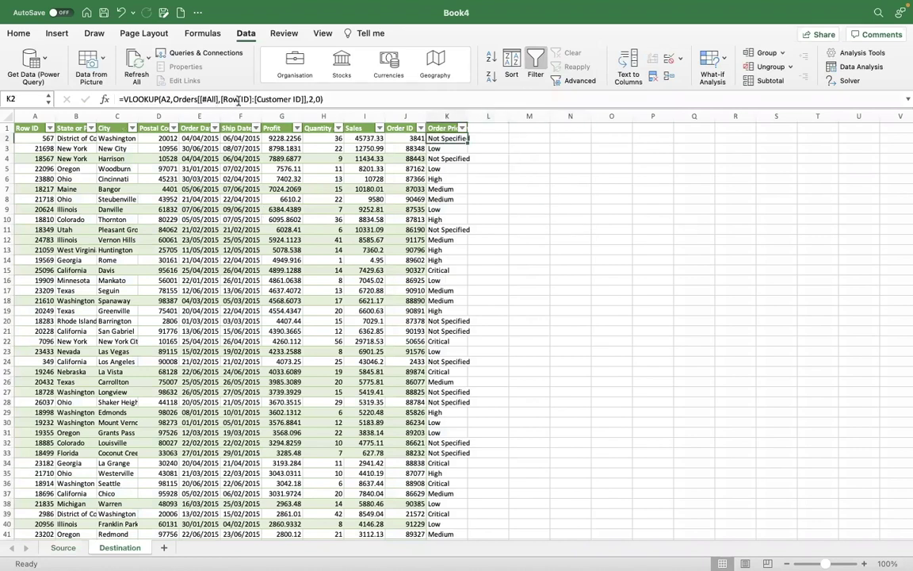
click(494, 139)
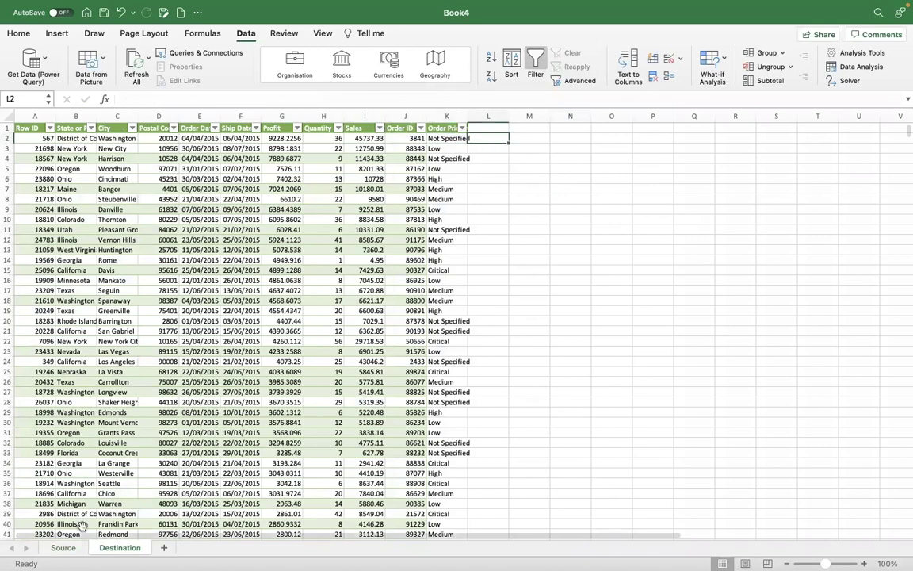
Step: In the Source sheet, select the data from Row ID through Customer ID, from A2 down to the last row
click(63, 548)
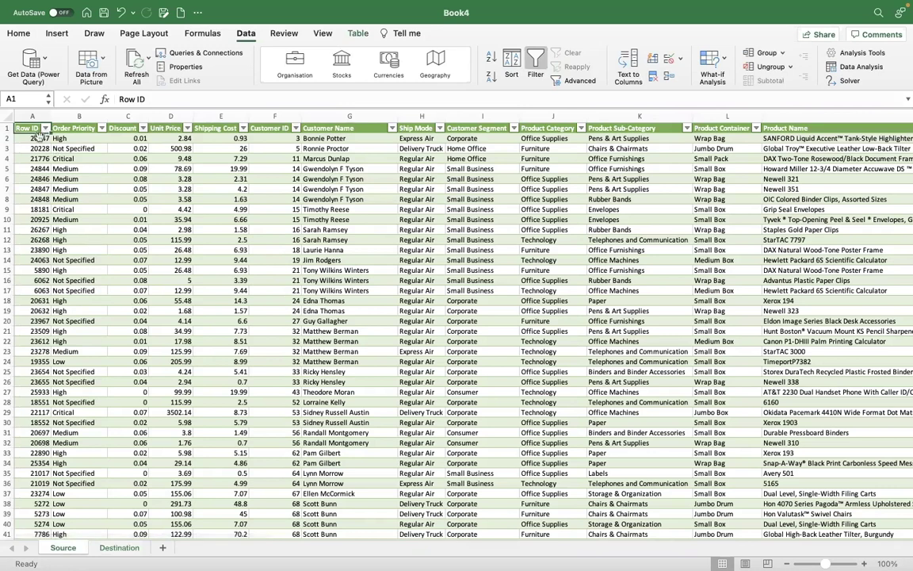
click(37, 138)
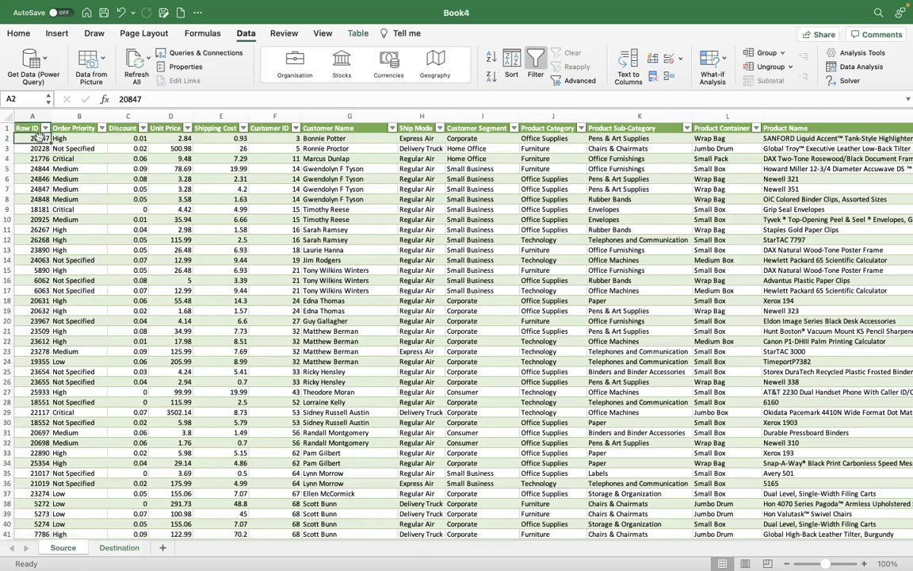
key(shift+Right)
key(shift+Right)
key(shift+Right)
key(shift+Right)
key(shift+Right)
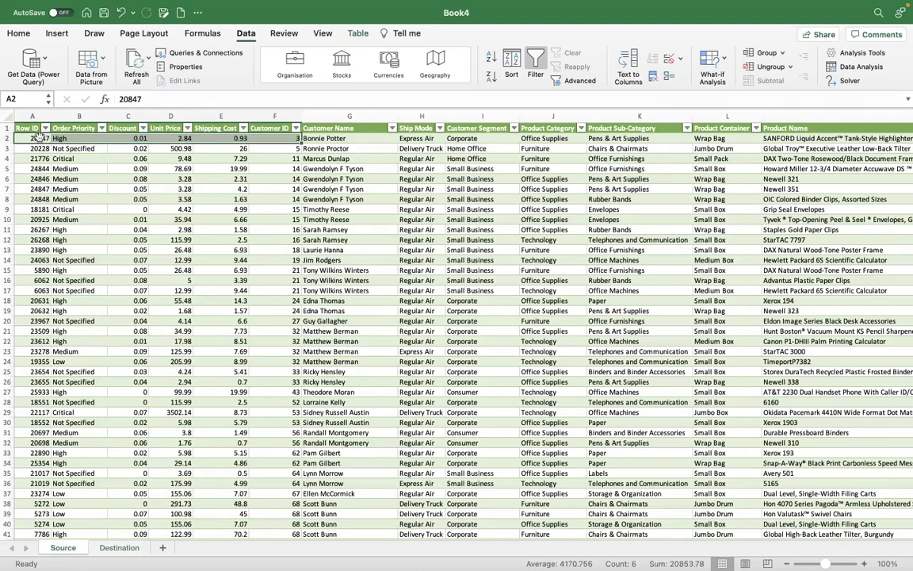
key(ctrl+shift+Down)
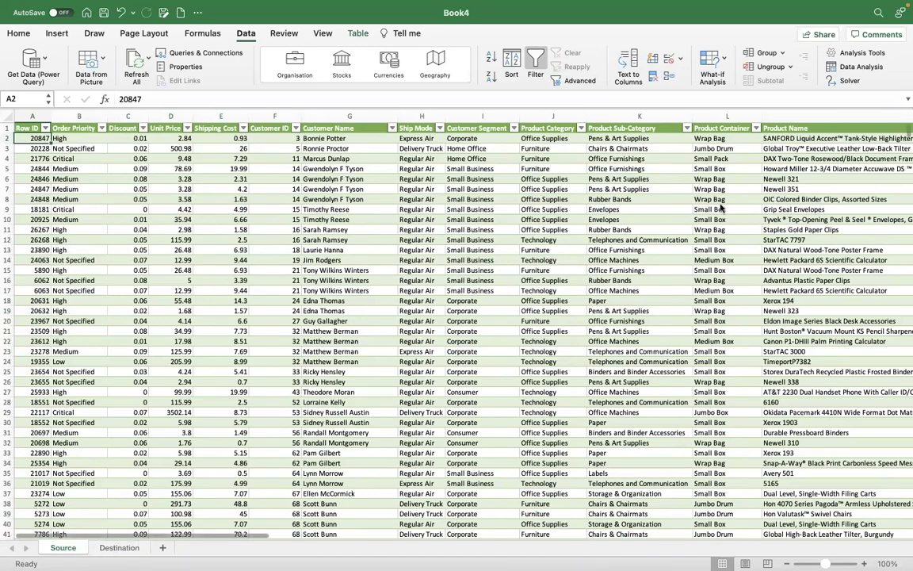
Step: In Destination, make the lookup value in K2's VLOOKUP absolute as $A$2 and fill the formula down the Order Priority column
key(ctrl+Page_Down)
click(454, 140)
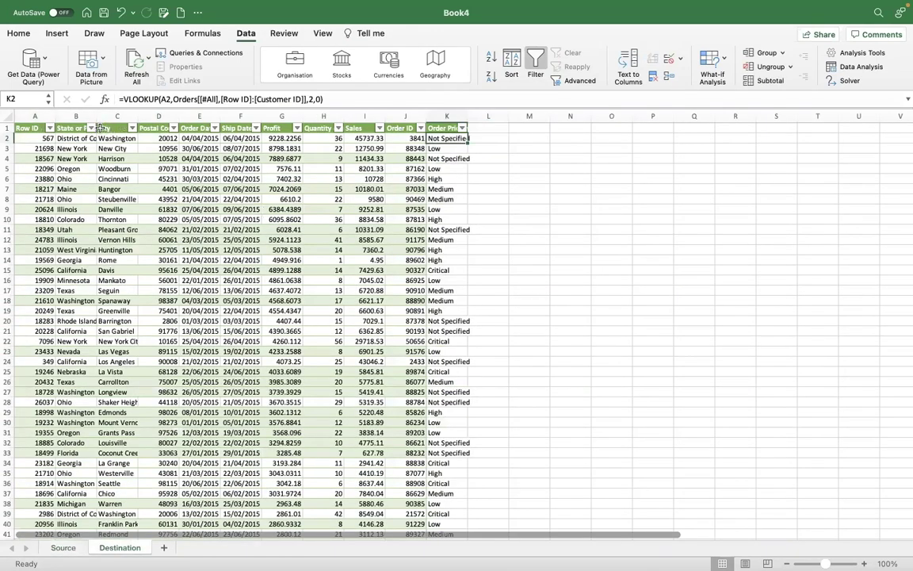
click(161, 98)
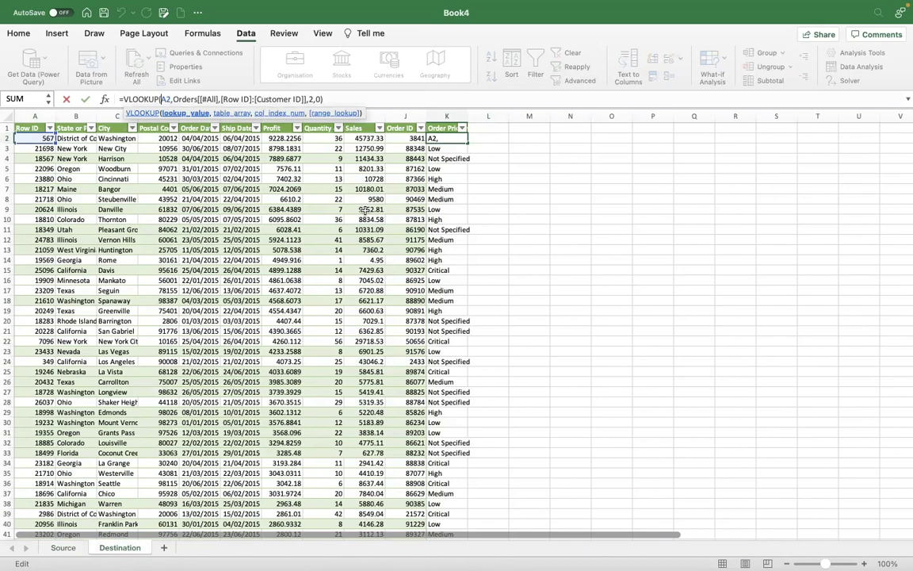
text($)
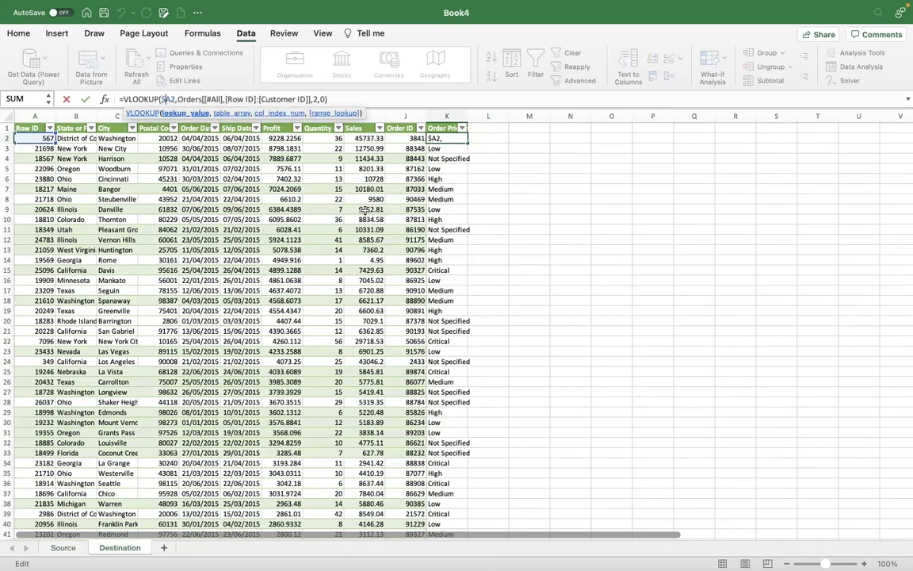
key(Right)
text($)
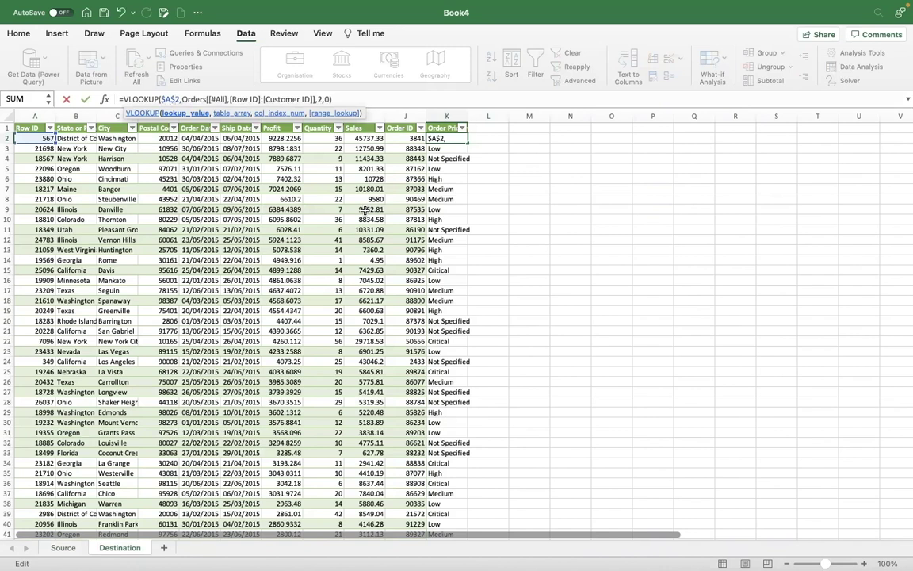
key(ctrl+Return)
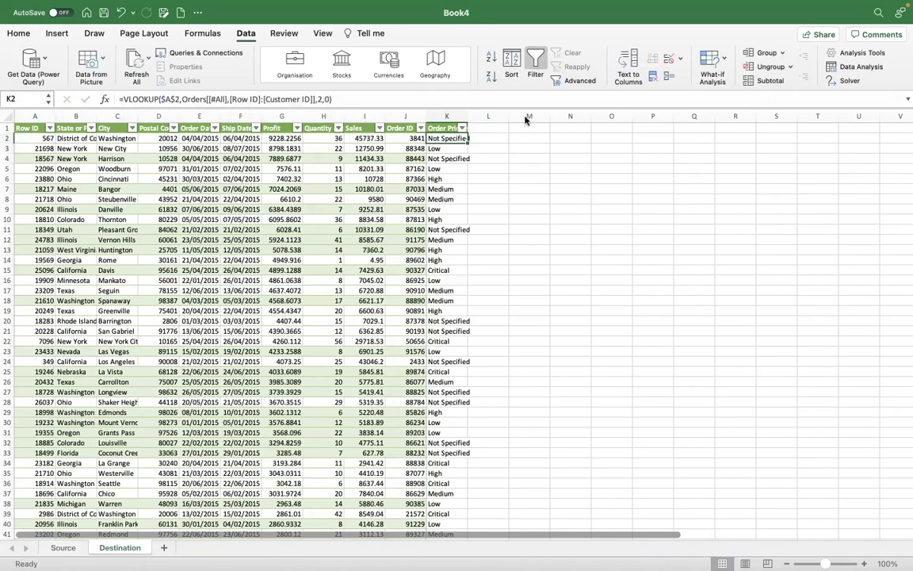
double_click(469, 144)
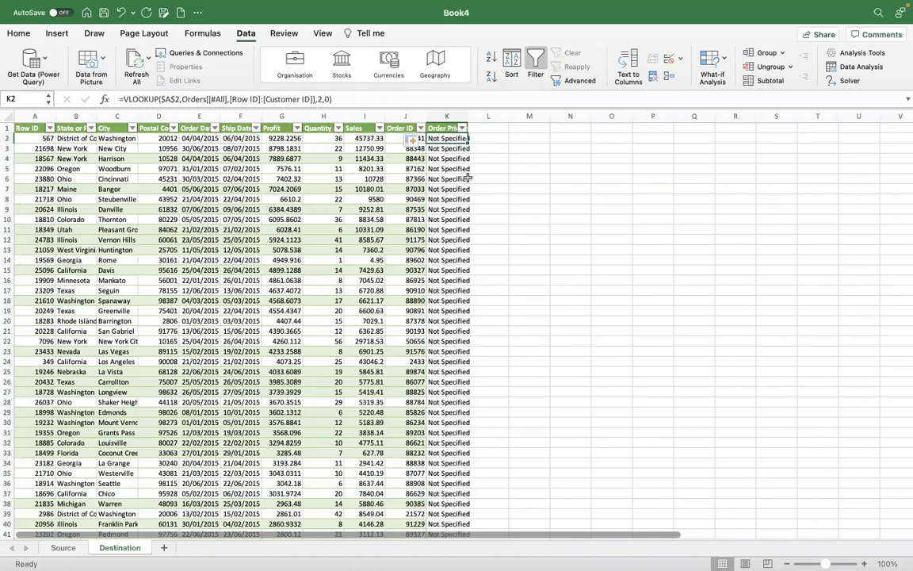
Step: Examine the lookup reference and values of the filled formulas down the Order Priority column, ending back at the column header
click(455, 149)
key(Down)
key(Down)
key(Down)
key(Down)
key(Down)
key(Down)
key(Down)
key(Down)
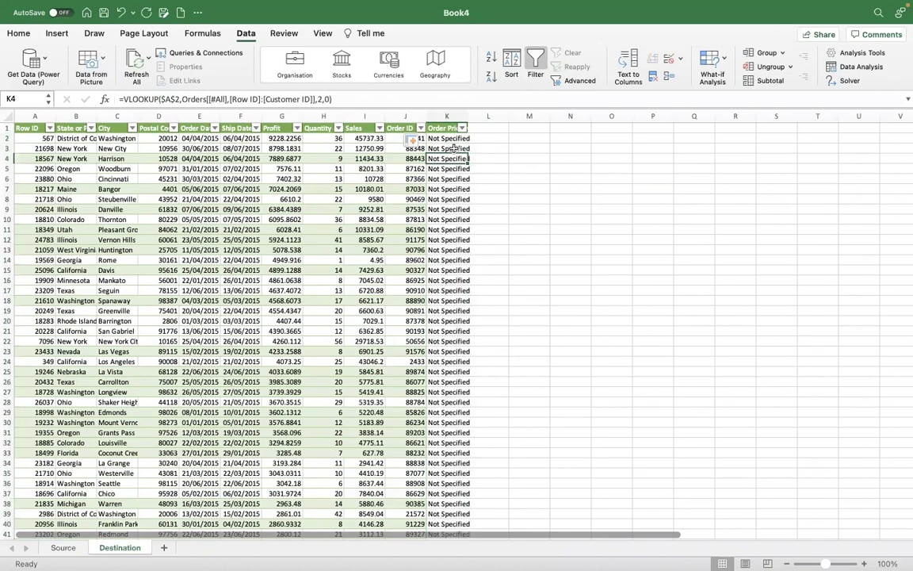
key(Down)
key(Down)
key(Down)
key(Down)
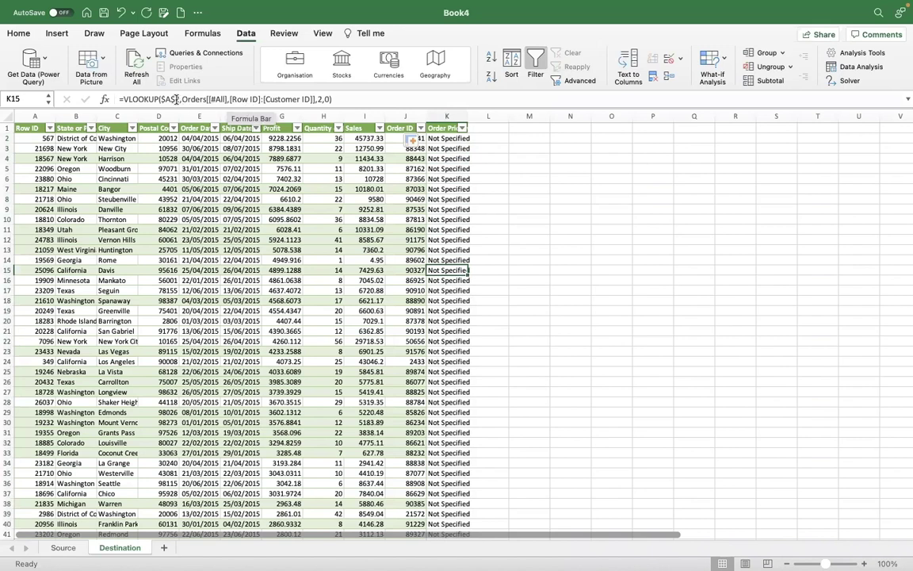
key(Down)
key(Down)
key(Down)
key(Down)
key(Down)
key(Down)
key(Down)
key(Down)
key(Down)
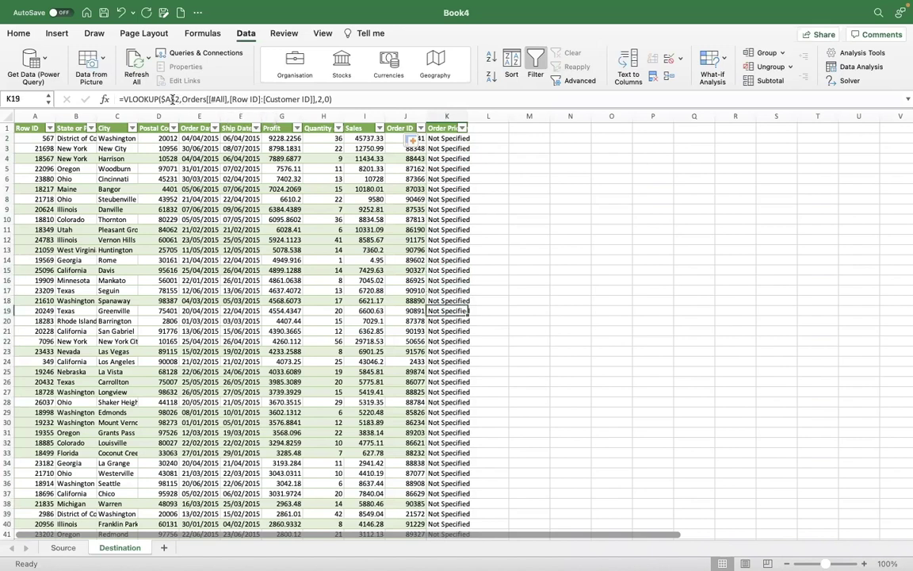
key(Down)
key(Down)
key(Down)
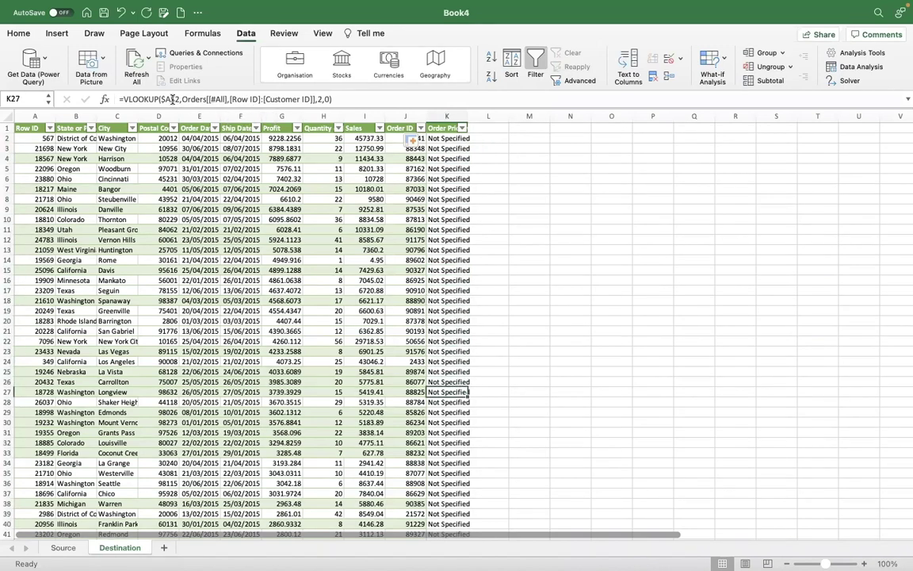
key(super+Down)
key(super+Up)
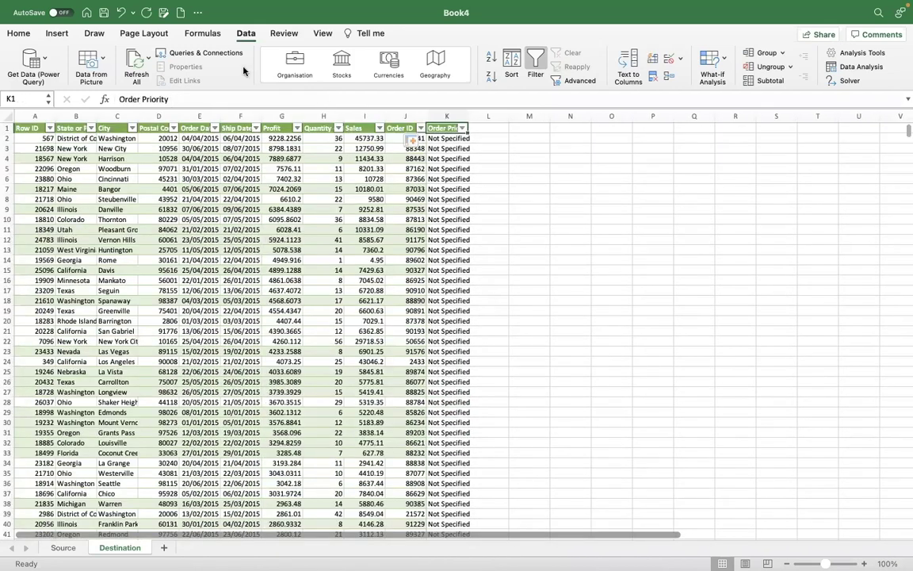
Step: In Destination, make the lookup value in K2's VLOOKUP relative as A2
click(465, 128)
click(458, 150)
key(Down)
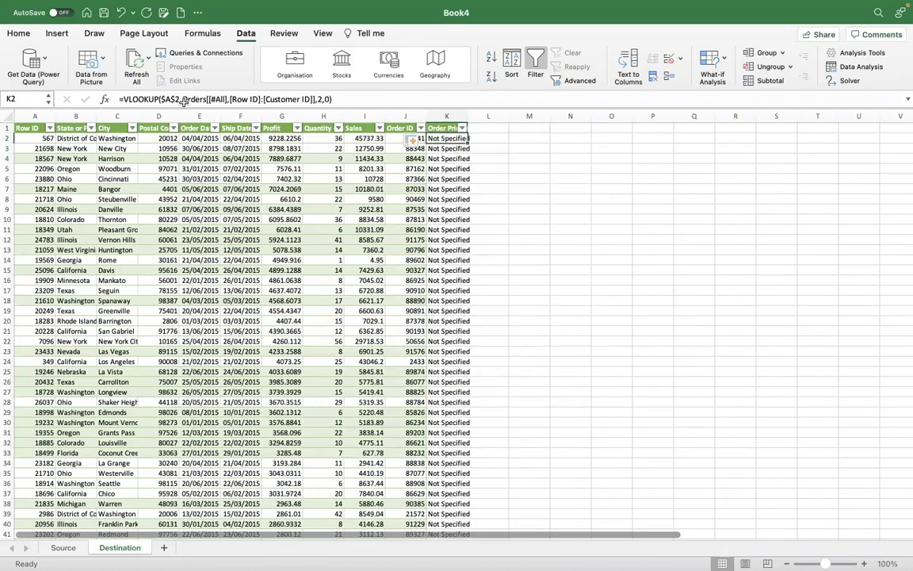
click(179, 99)
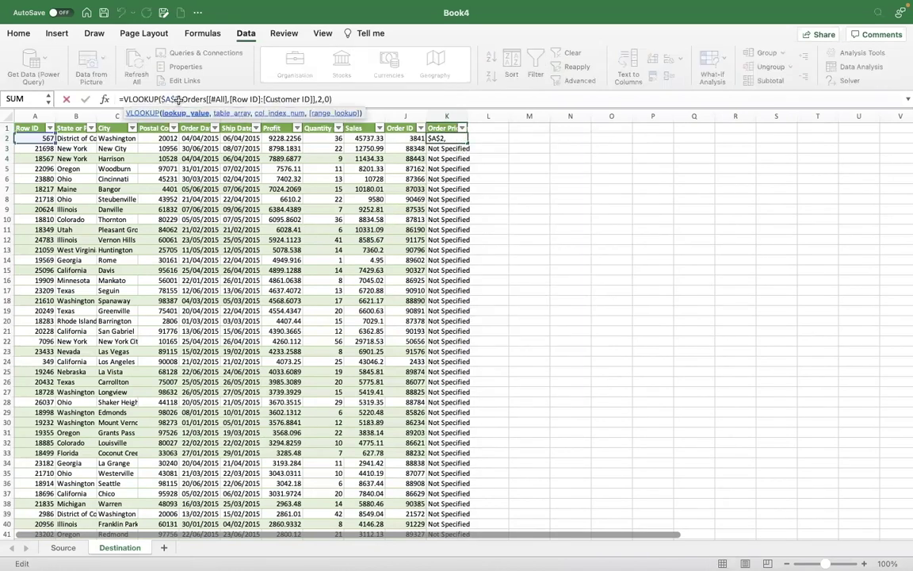
key(F4)
key(F4)
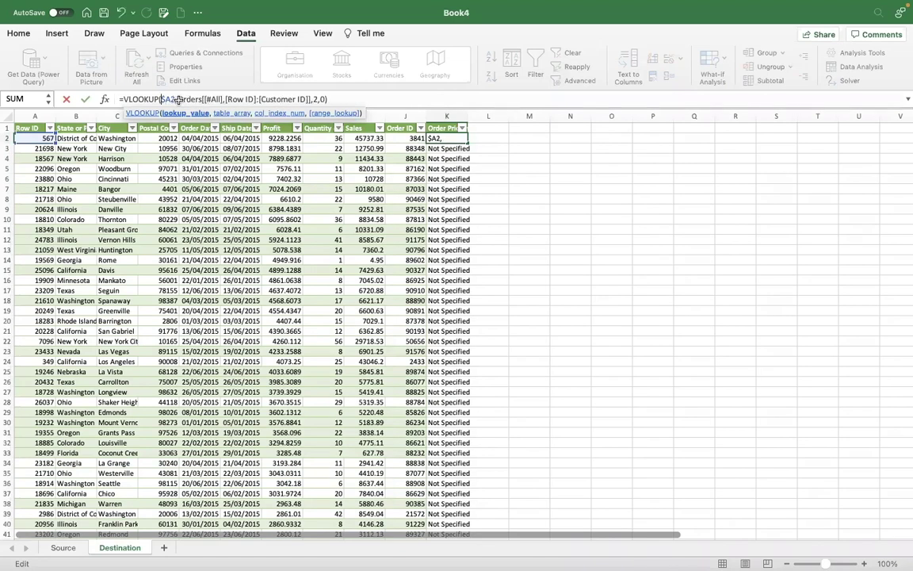
key(F4)
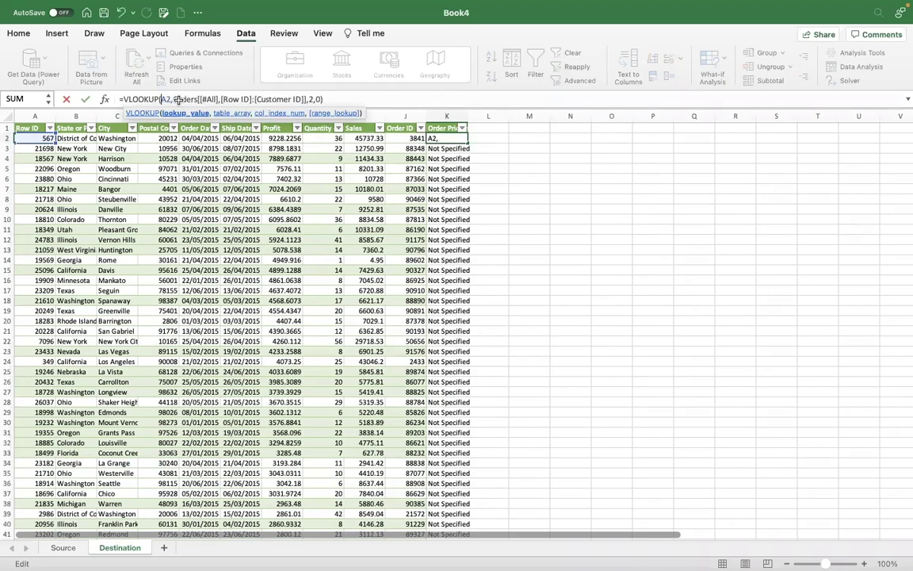
key(Return)
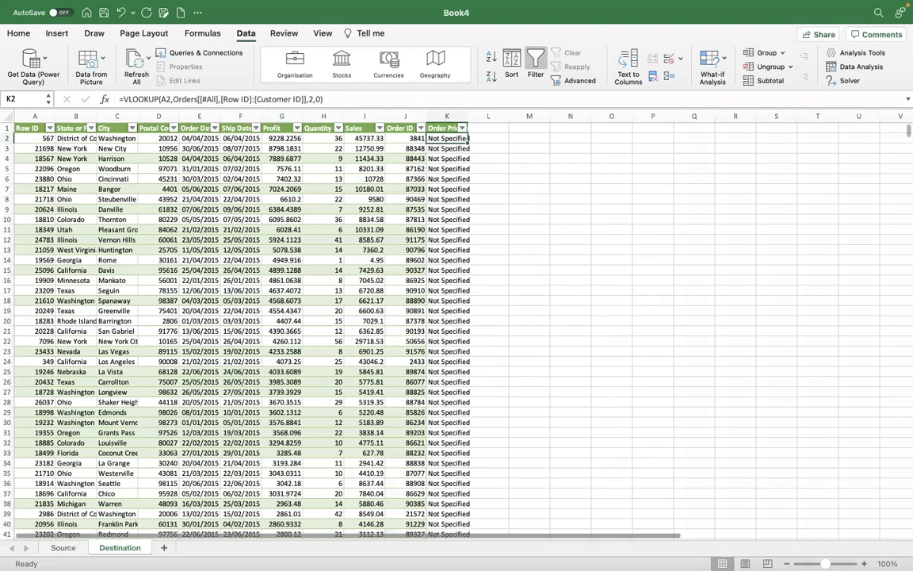
Step: In the Source sheet, highlight the lookup range from Row ID through Customer ID, starting at A2 and extending to the last row
click(62, 548)
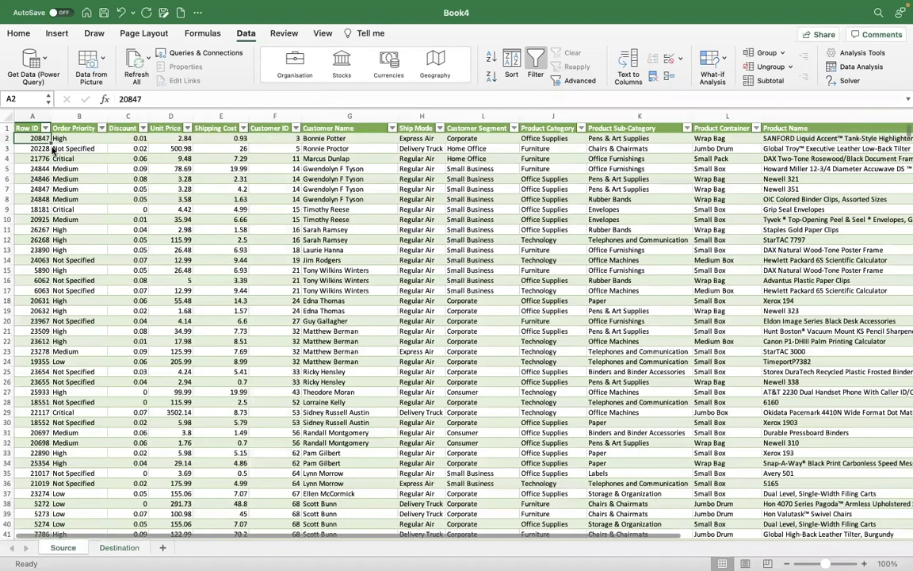
key(Right)
key(Right)
key(Right)
key(Left)
key(Left)
key(Left)
key(shift+Right)
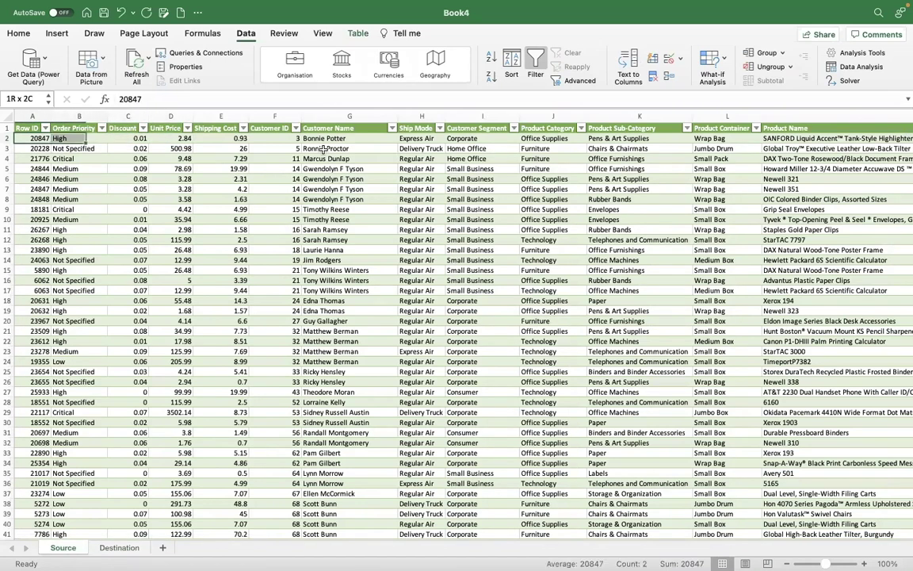
key(shift+Right)
key(shift+Right)
key(shift+Right)
key(shift+Right)
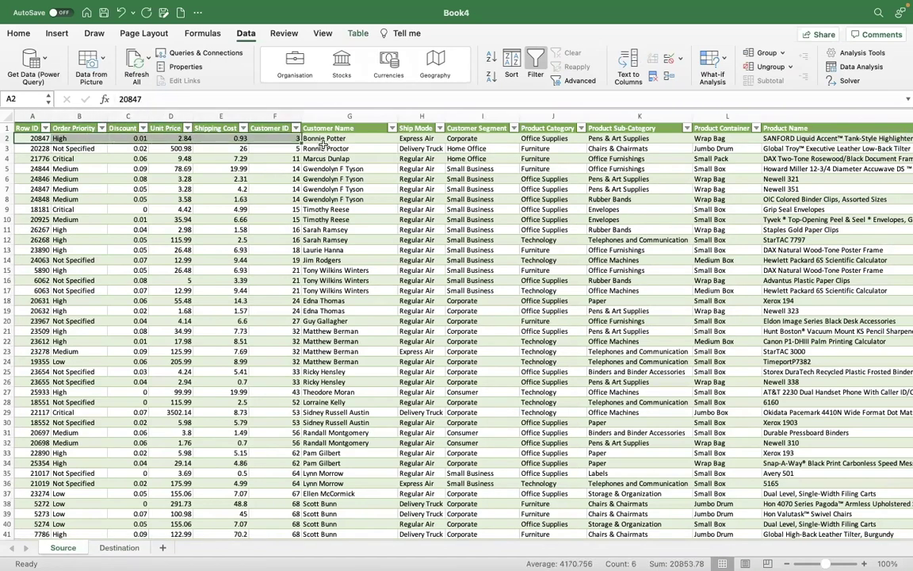
key(shift+super+Down)
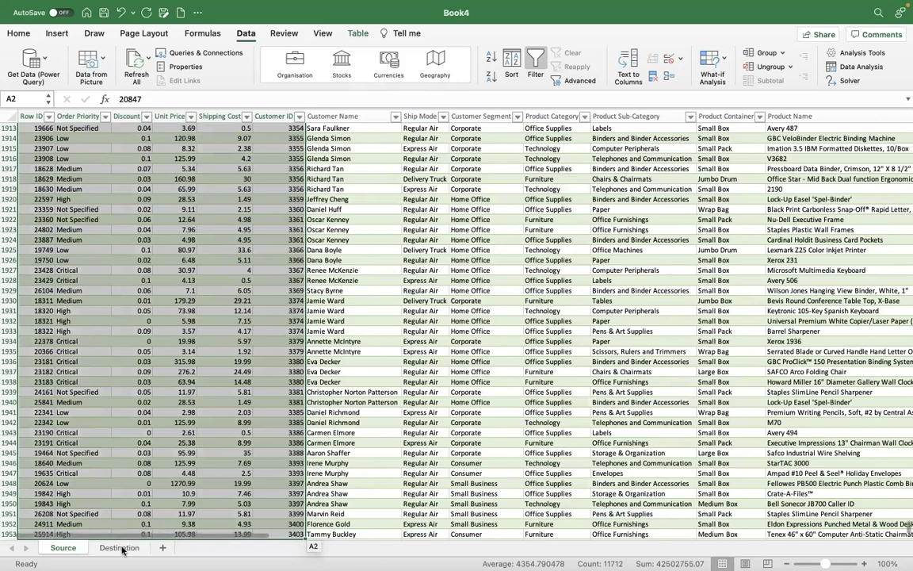
Step: In Destination, fill K2's formula down the Order Priority column and check the lookup references of the first filled cells, ending at K2
key(ctrl+Page_Down)
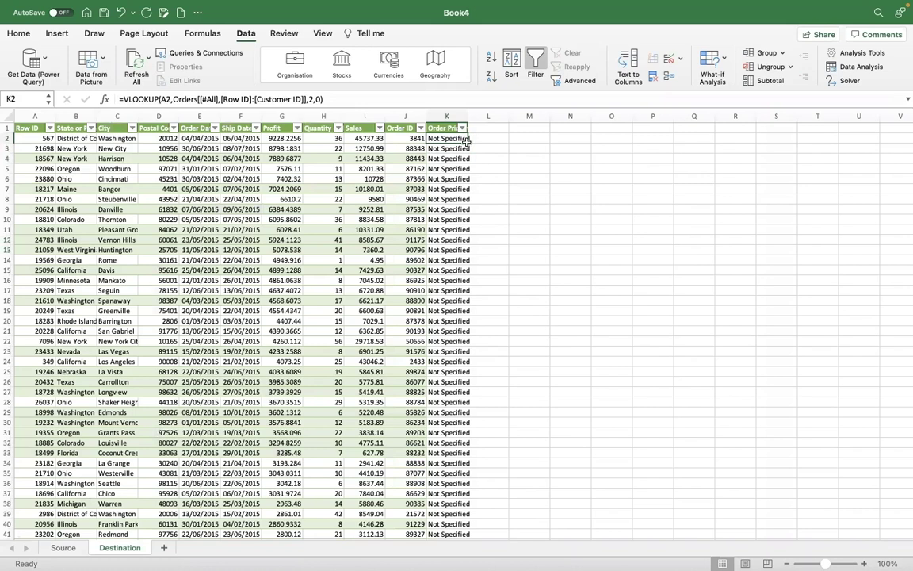
double_click(467, 143)
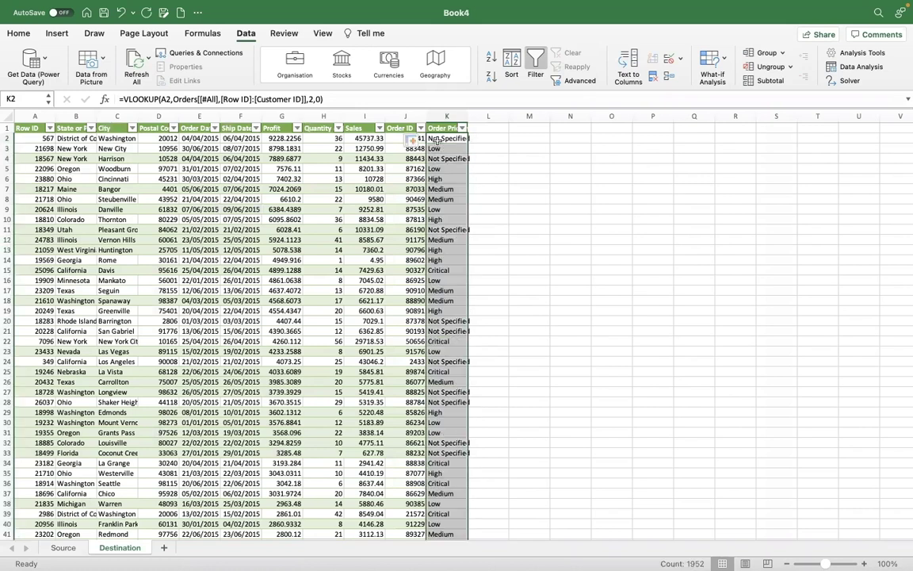
click(437, 140)
key(Down)
key(Down)
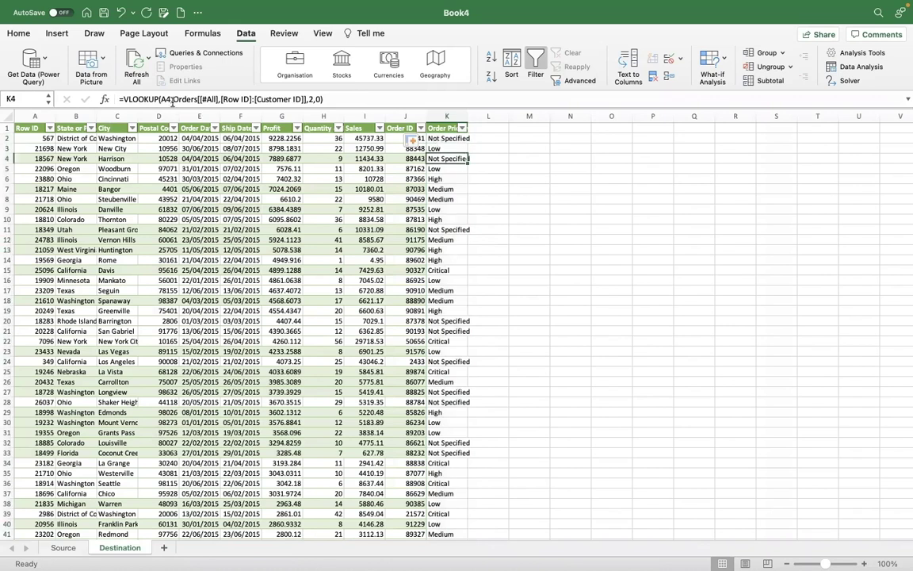
key(Down)
key(Down)
key(Up)
key(Up)
key(Up)
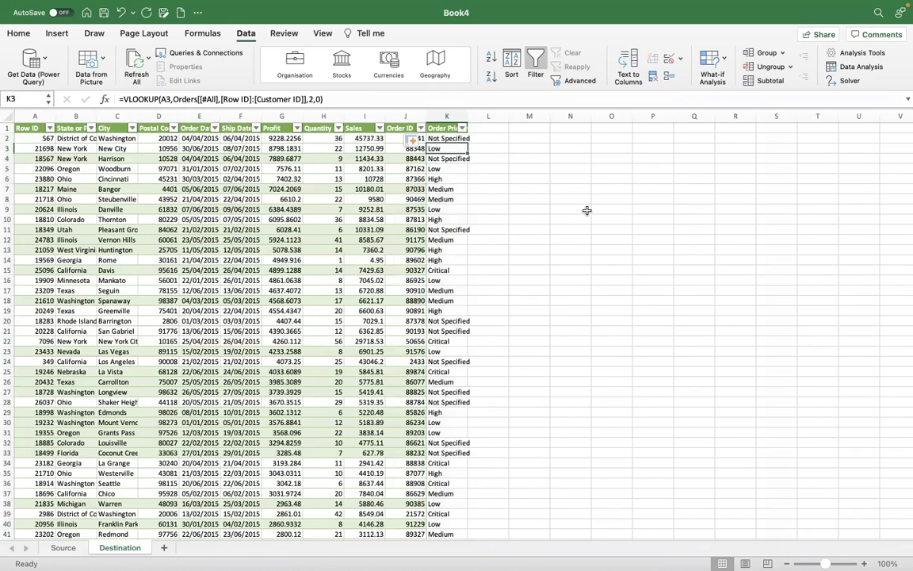
key(Up)
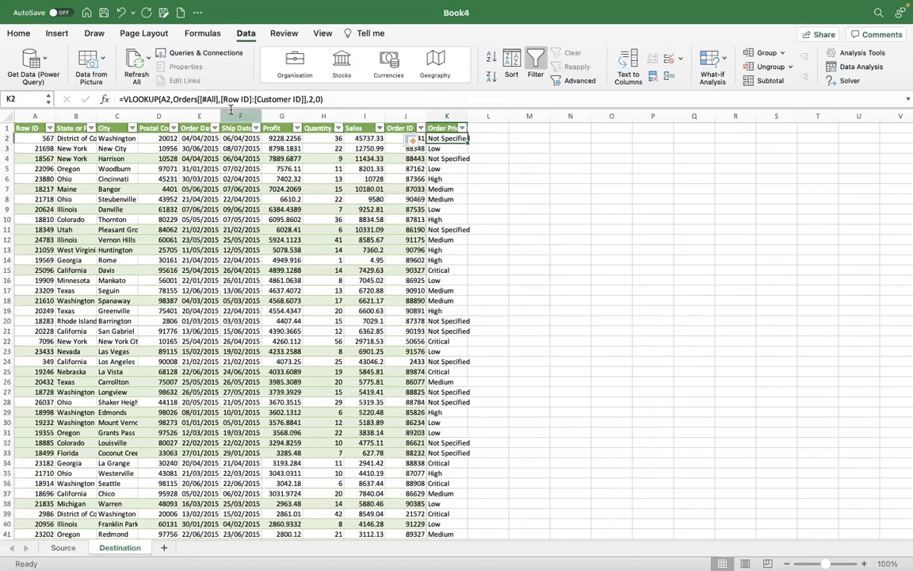
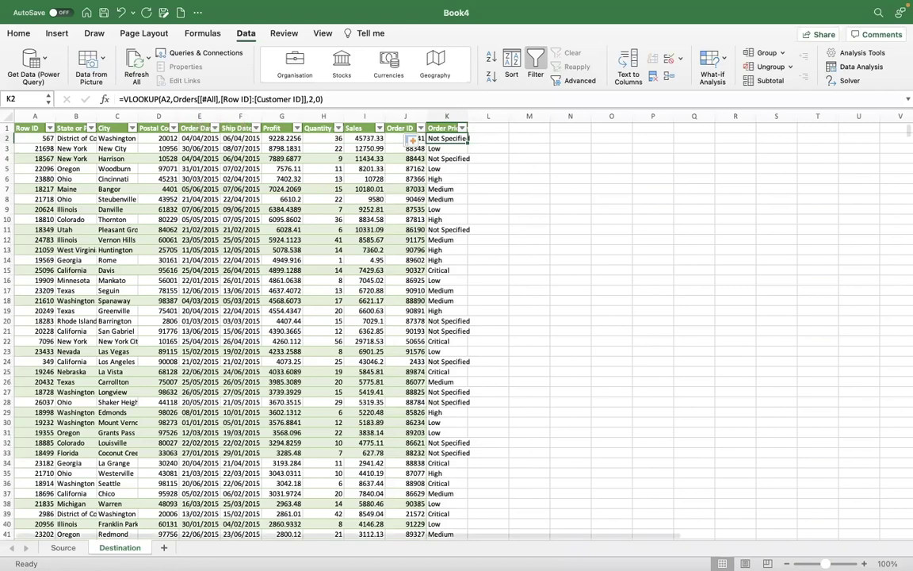
Step: Return to the first row of the Source sheet and turn off the filter on its header row
click(62, 554)
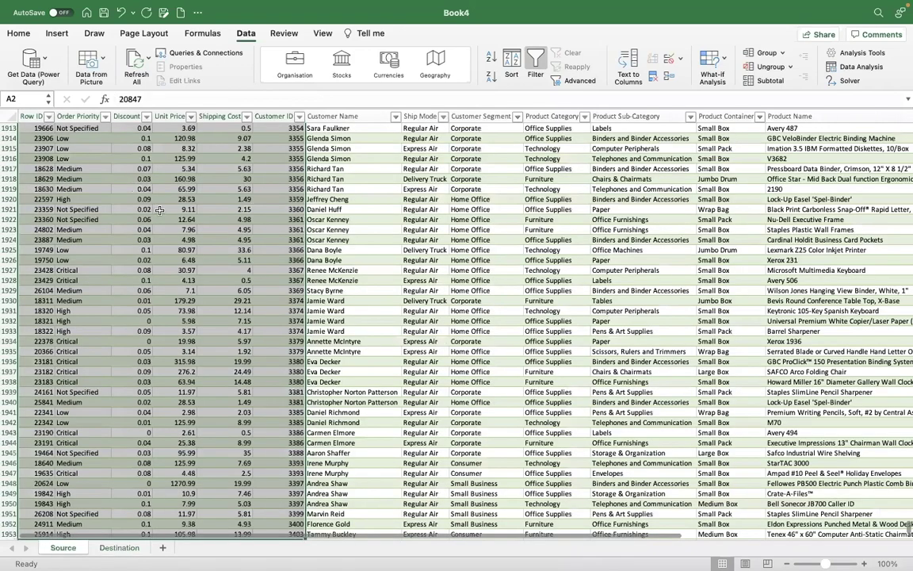
scroll(159, 211, up, 15)
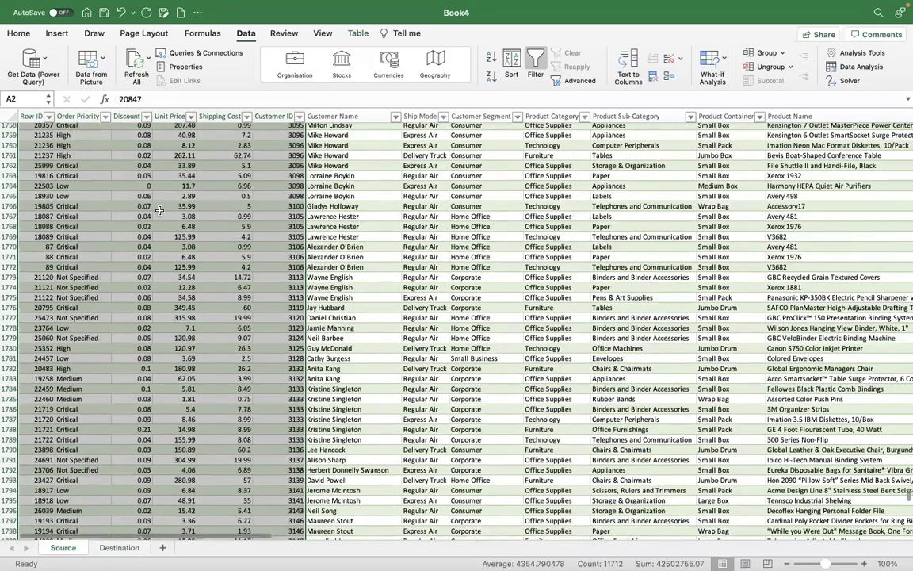
key(ctrl+Home)
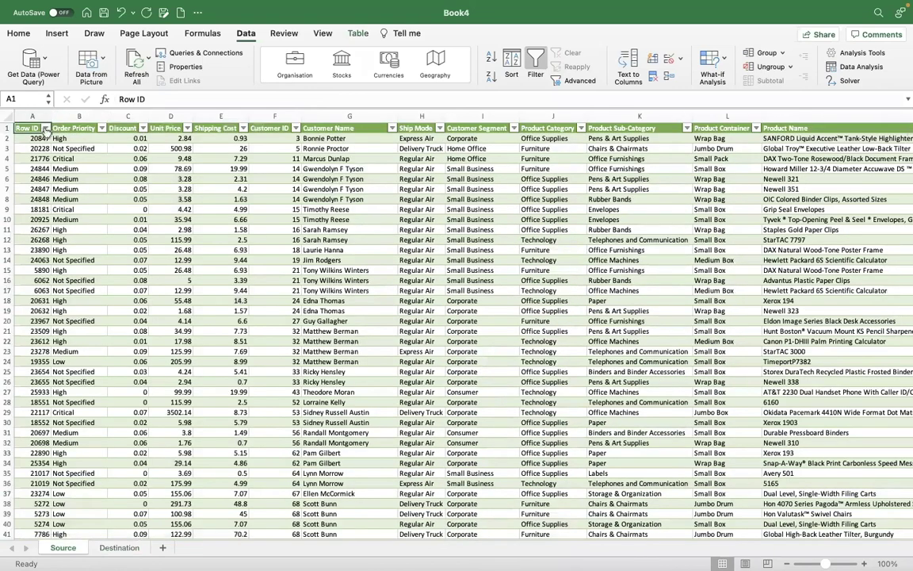
click(536, 63)
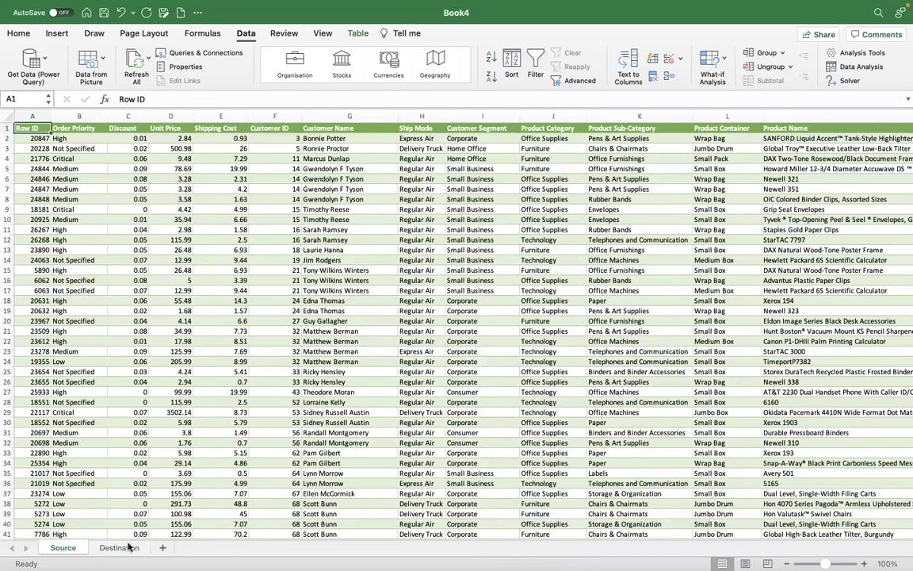
Step: Turn off the filter on the Destination sheet's header row
click(116, 548)
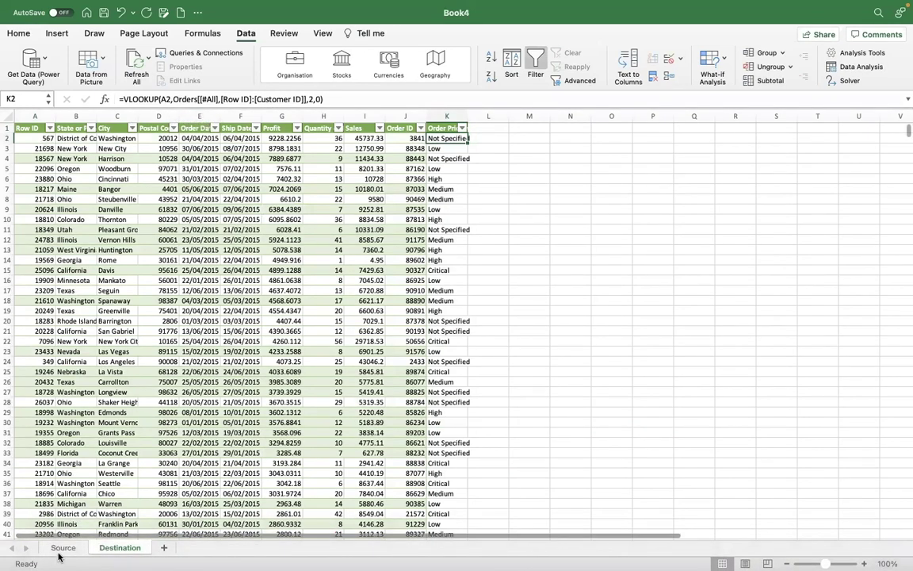
click(61, 549)
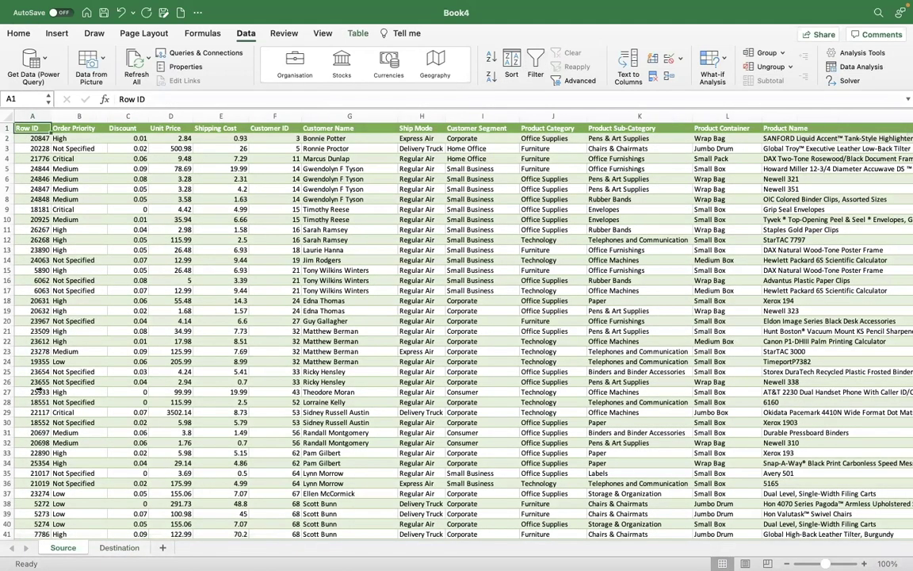
click(115, 548)
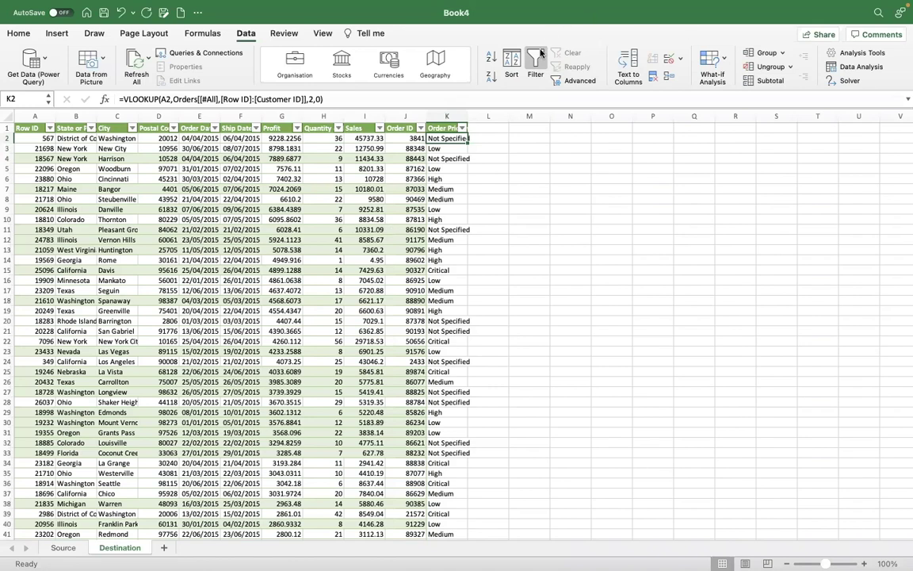
click(540, 54)
click(480, 127)
text(=)
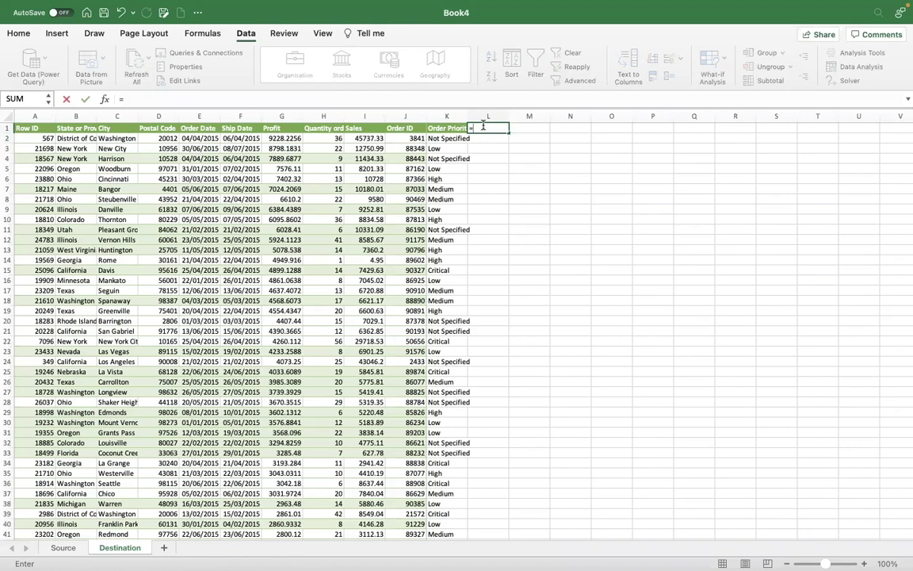
text(vlo)
key(BackSpace)
key(BackSpace)
key(BackSpace)
key(BackSpace)
Step: Copy the full VLOOKUP formula text from K2 and paste it into L1
click(457, 136)
click(346, 98)
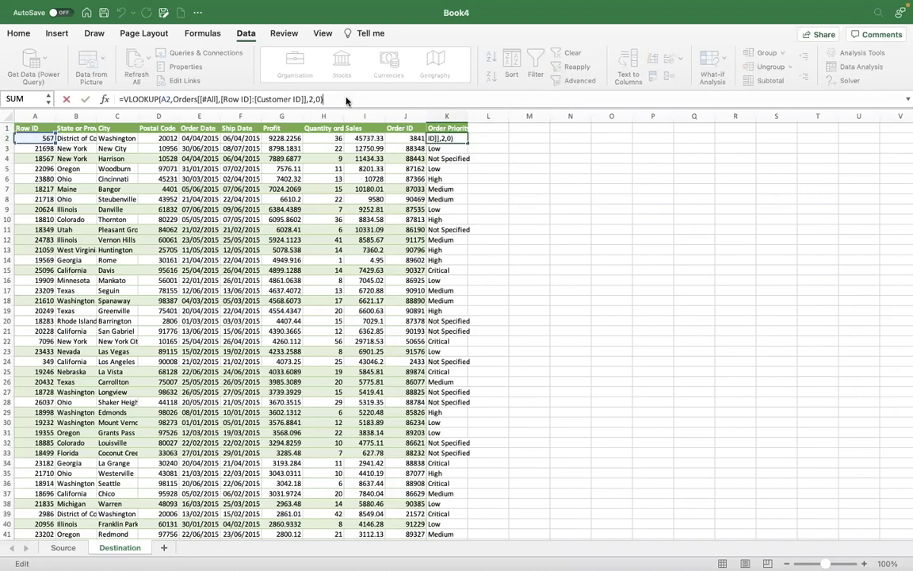
triple_click(346, 98)
key(super+c)
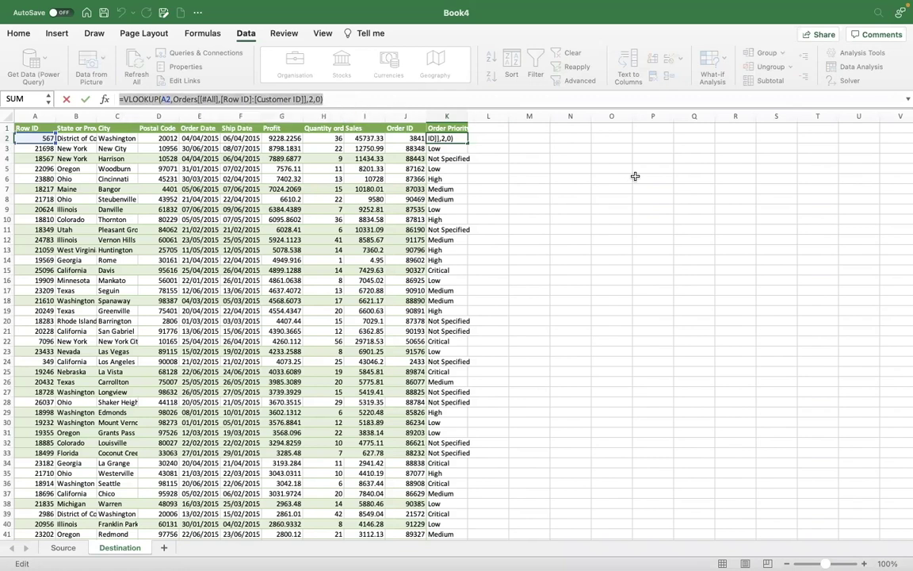
click(538, 168)
click(496, 129)
key(super+v)
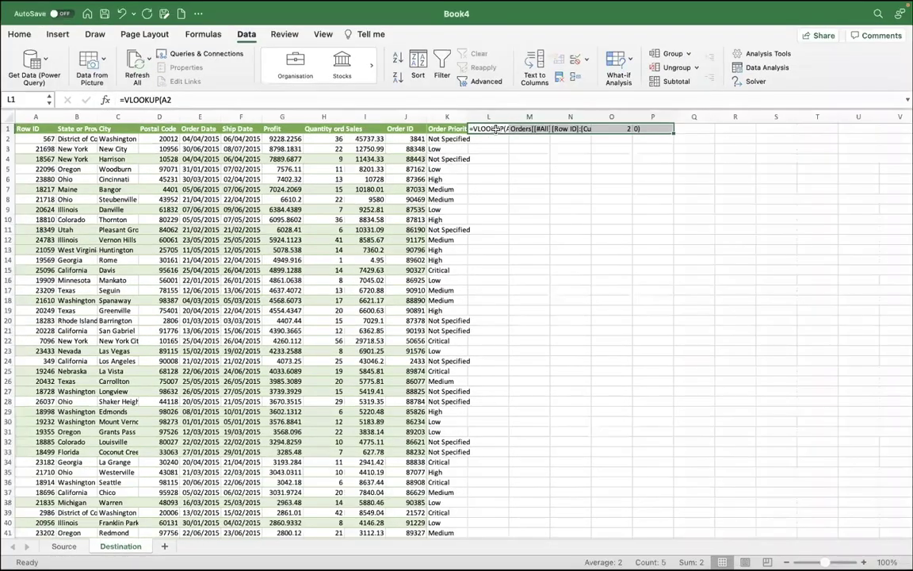
click(544, 208)
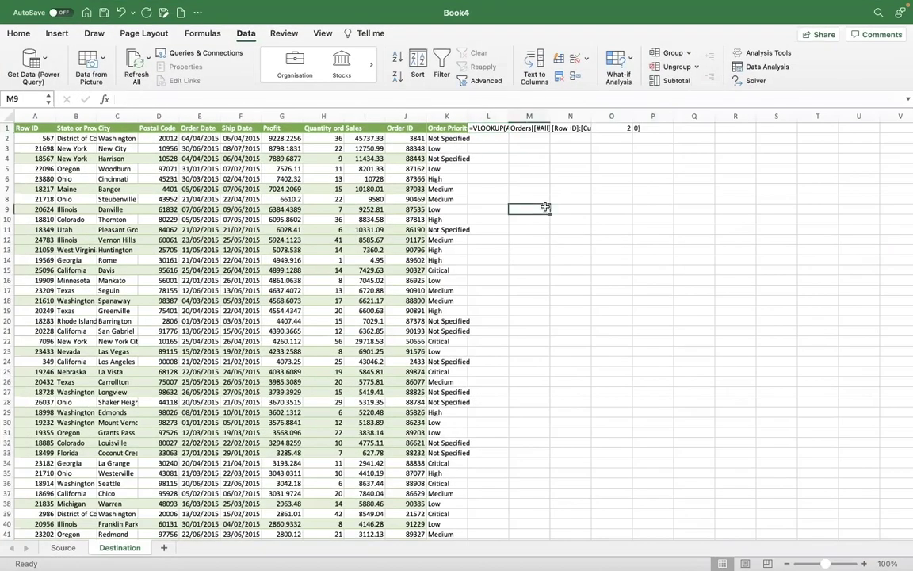
Step: Replace the truncated content of L1 with the complete copied formula =VLOOKUP(A2,Orders[[#All],[Row ID]:[Customer ID]],2,0)
click(489, 128)
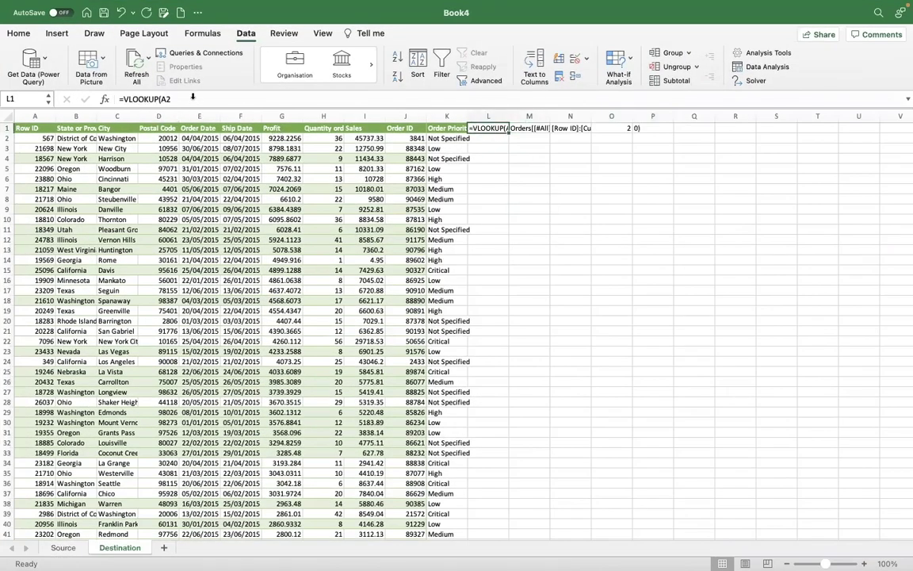
click(193, 99)
key(BackSpace)
key(BackSpace)
key(BackSpace)
key(BackSpace)
key(BackSpace)
key(BackSpace)
key(BackSpace)
key(BackSpace)
key(BackSpace)
key(BackSpace)
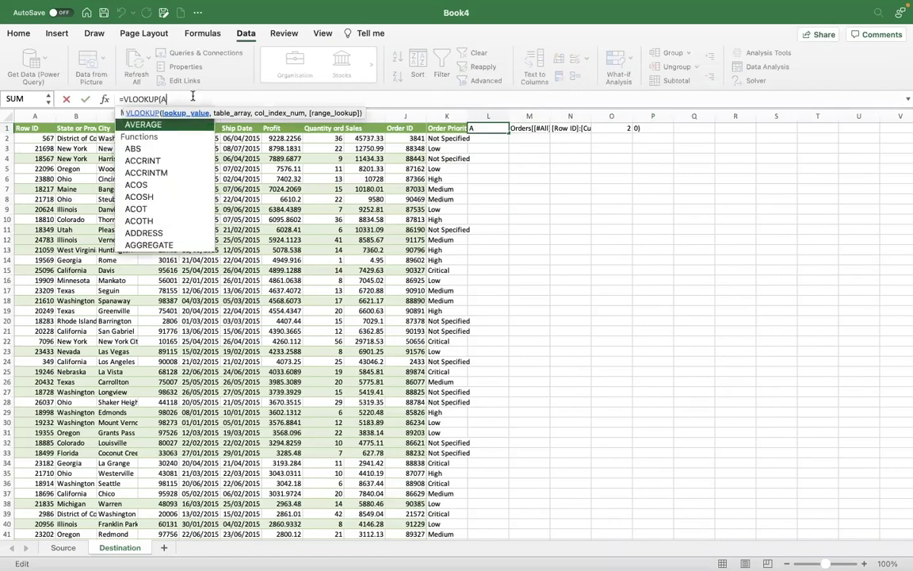
key(super+v)
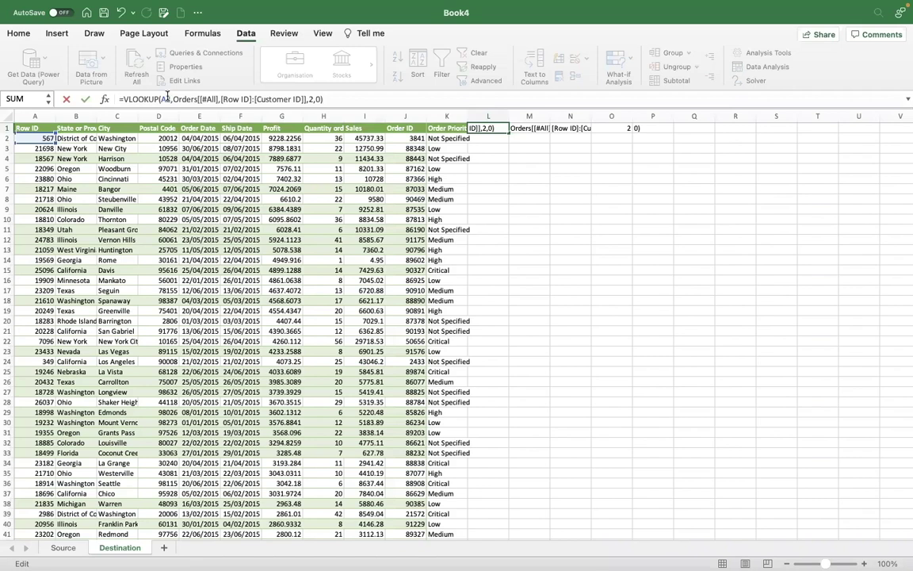
Step: Change the lookup value in L1's formula to A1 and fill the formula down column L
click(167, 99)
key(BackSpace)
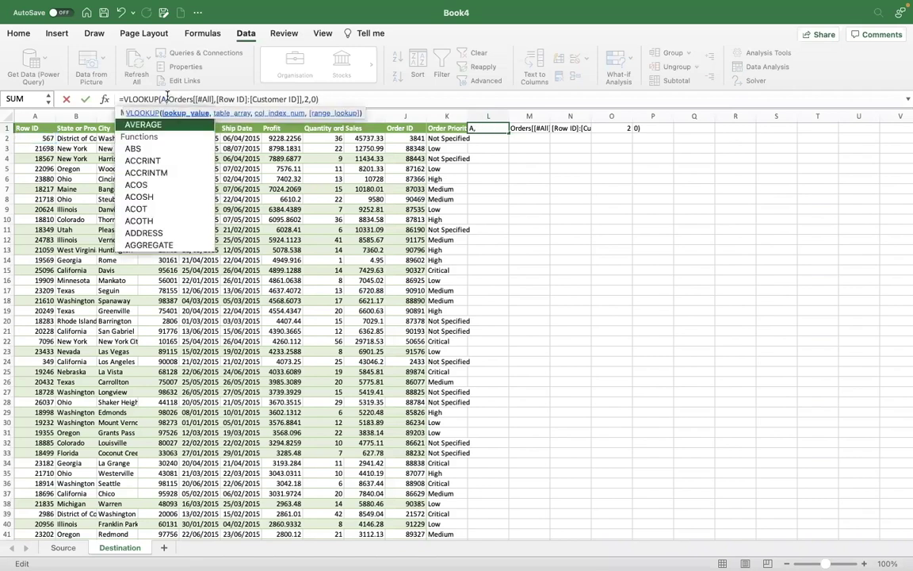
text(1)
key(Return)
key(Up)
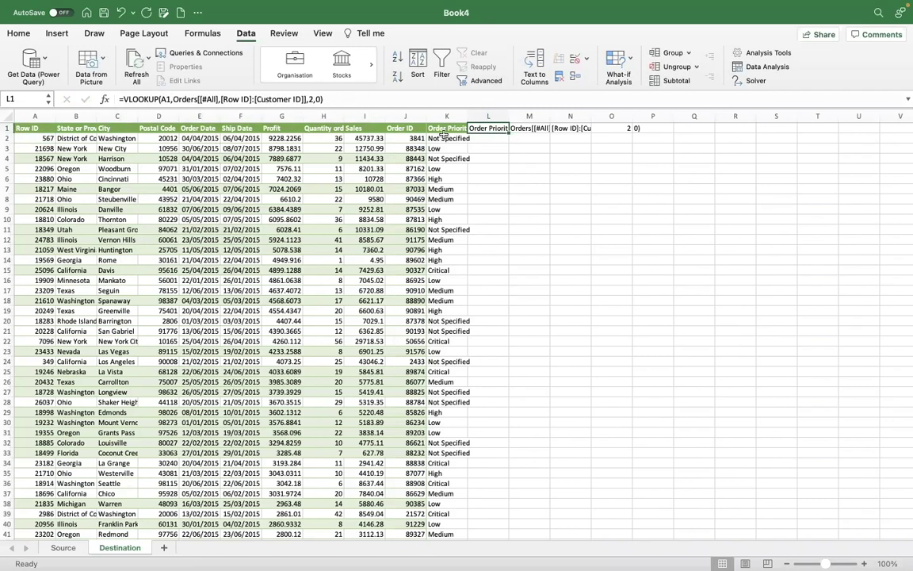
double_click(510, 132)
Step: Clear the leftover formula fragments from M1 through P1 and return to L1
click(529, 128)
key(Delete)
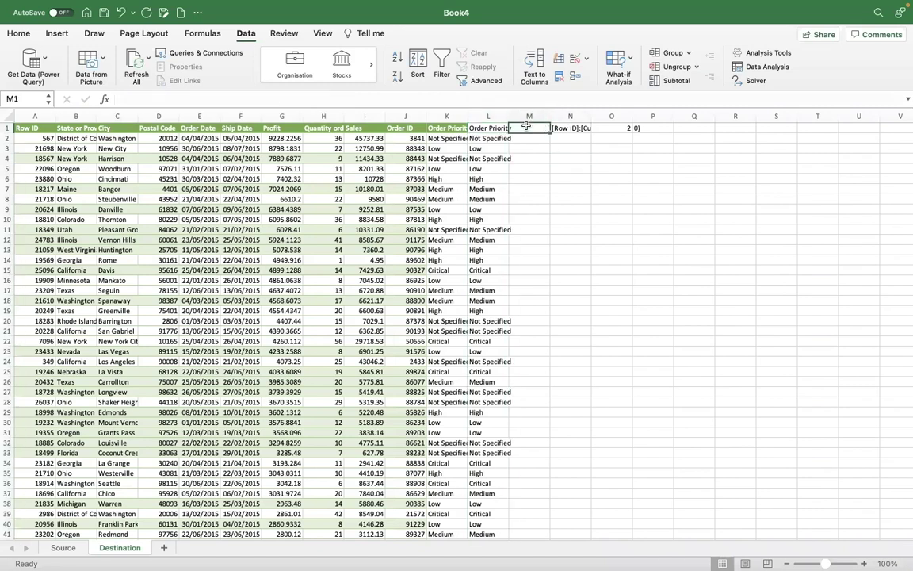
key(ctrl+space)
key(shift+Right)
key(shift+Right)
key(shift+Right)
key(Delete)
key(Left)
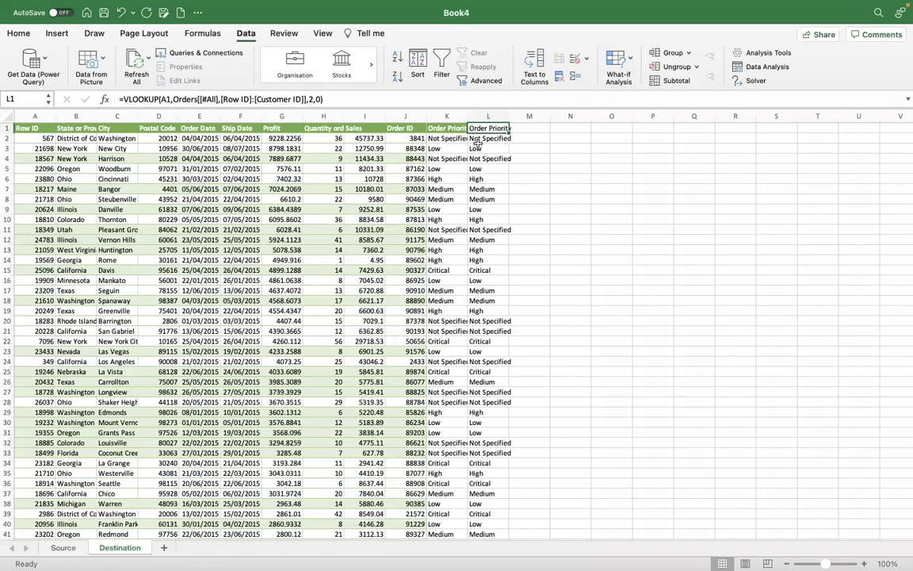
Step: Clear the duplicate Order Priority lookup column L from the Destination sheet and return to the formula in K2
click(64, 548)
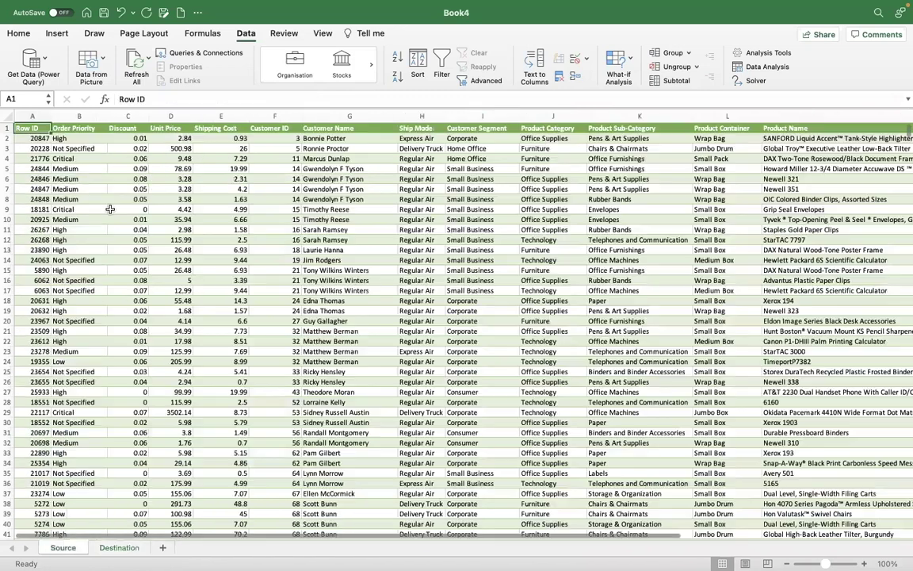
click(118, 548)
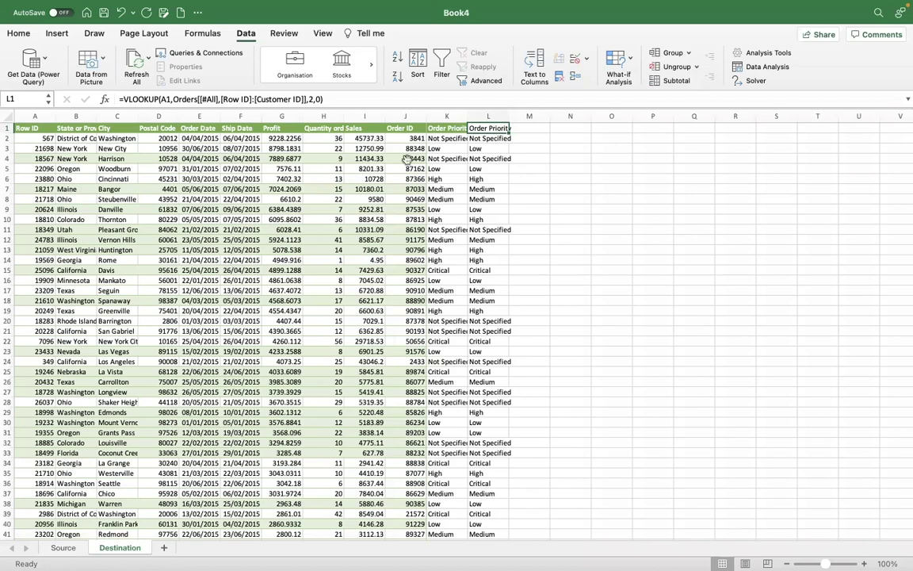
click(502, 117)
key(Delete)
key(Left)
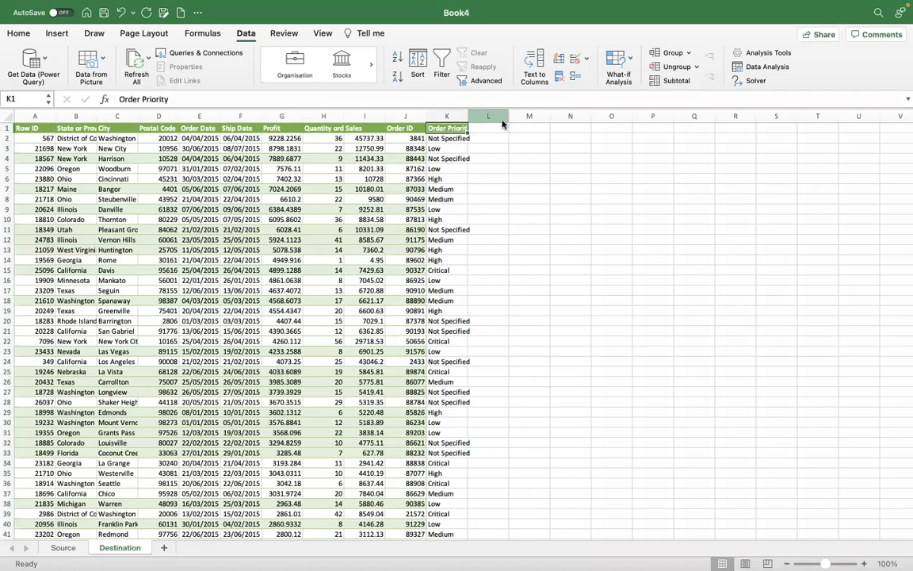
key(Down)
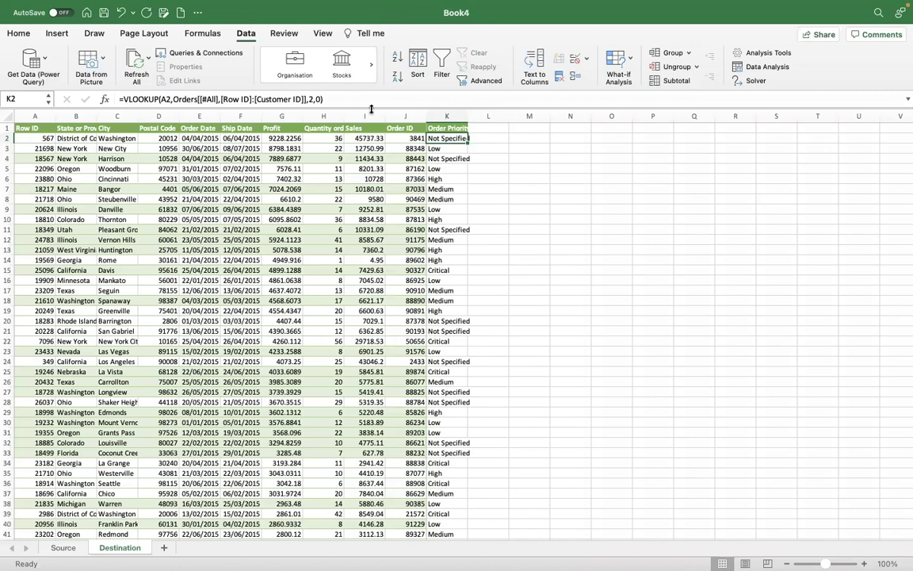
Step: Copy the header and first three data rows of the Destination sheet, range A1:K4
click(29, 138)
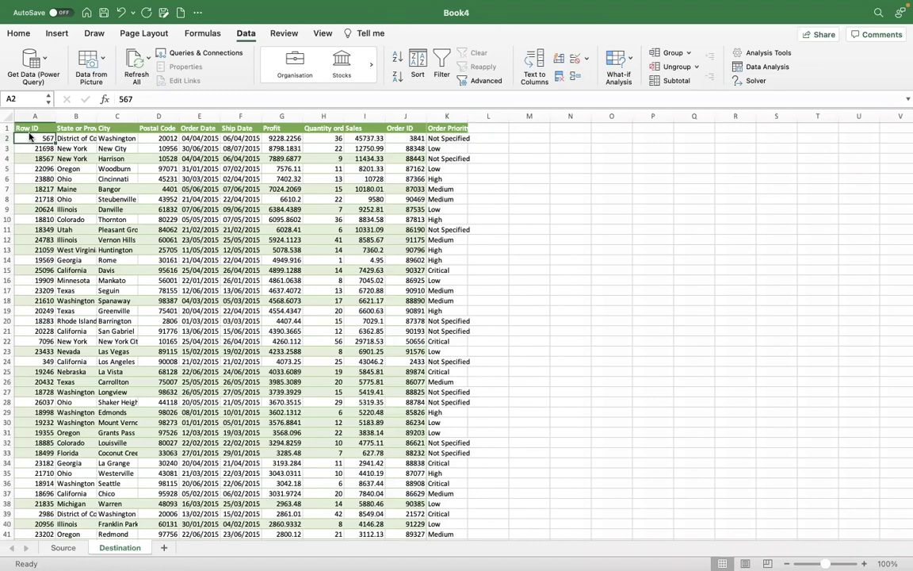
click(43, 128)
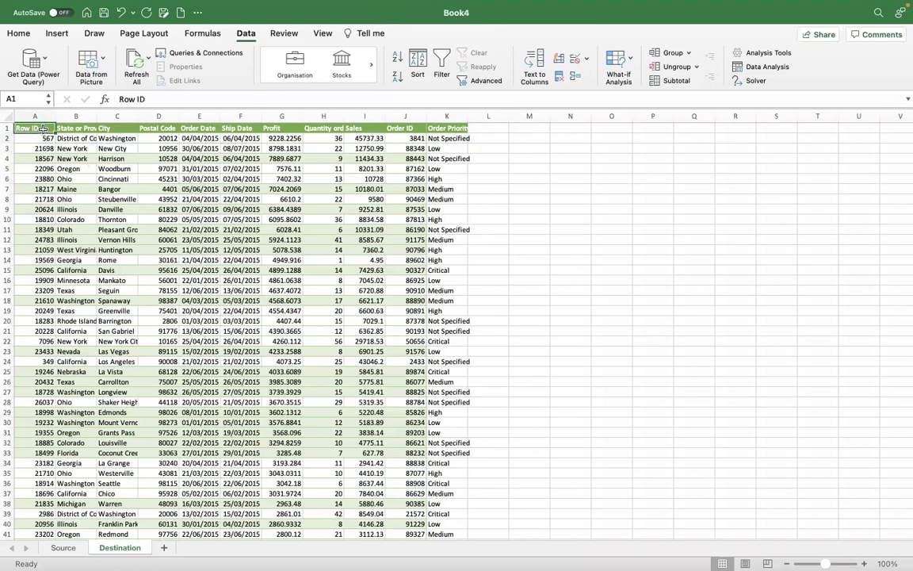
key(shift+Right)
key(shift+Right)
key(shift+Right)
key(shift+Right)
key(shift+Right)
key(shift+Right)
key(shift+Right)
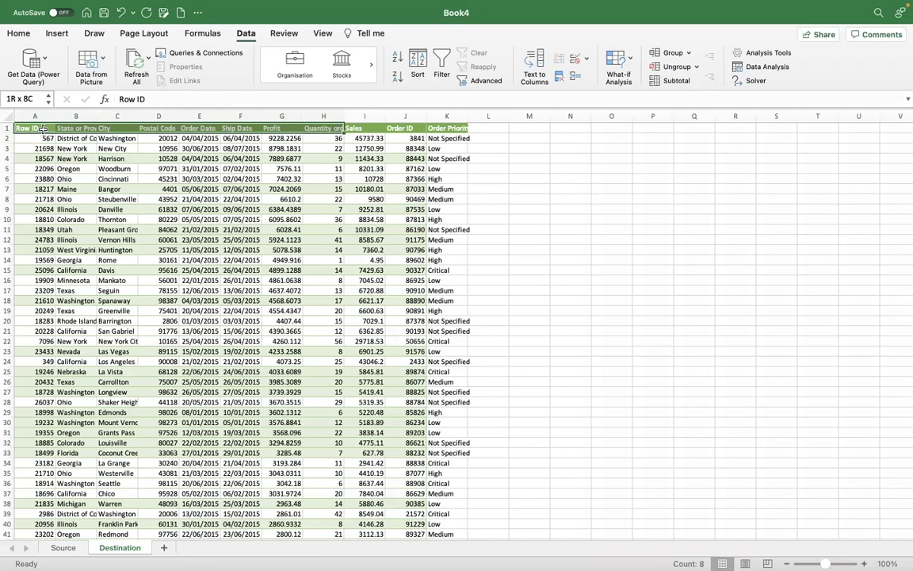
key(shift+Right)
key(shift+Right)
key(shift+Right)
key(shift+Down)
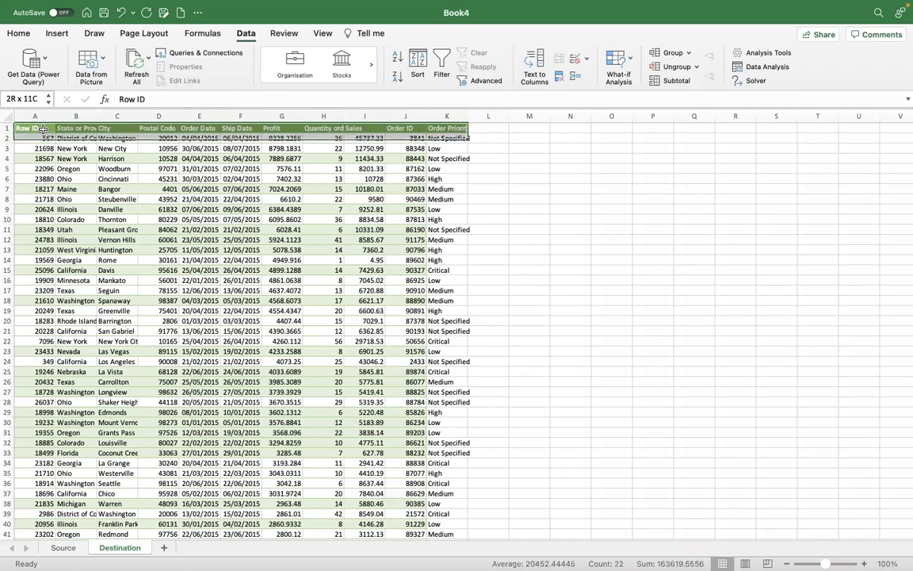
key(shift+Down)
key(shift+Down)
key(super+c)
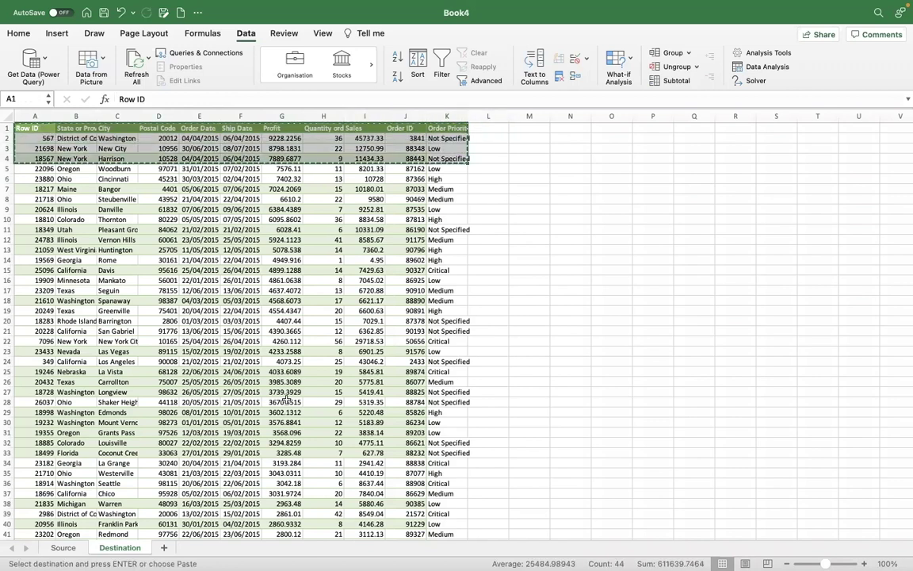
Step: Add a new sheet and paste the copied Destination rows starting at A7
click(163, 547)
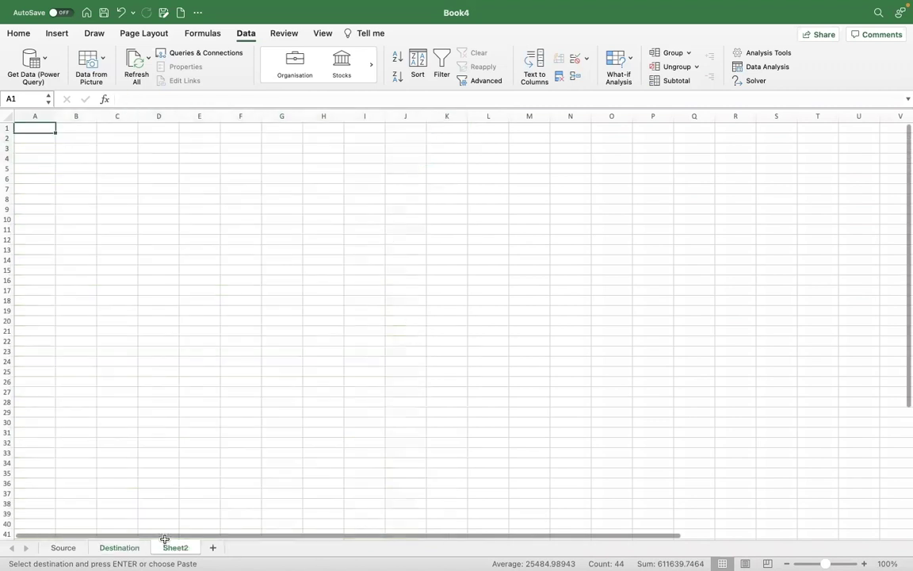
key(Down)
key(Down)
key(Down)
key(Down)
key(Down)
key(Down)
key(super+v)
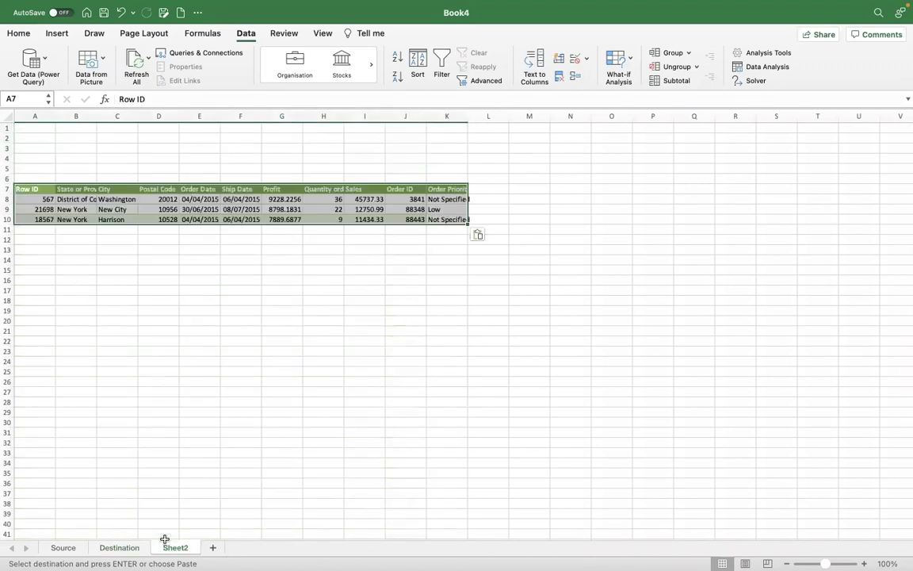
Step: Copy the header and first four data rows of the Source sheet from Row ID to Customer Name, range A1:G5
click(68, 546)
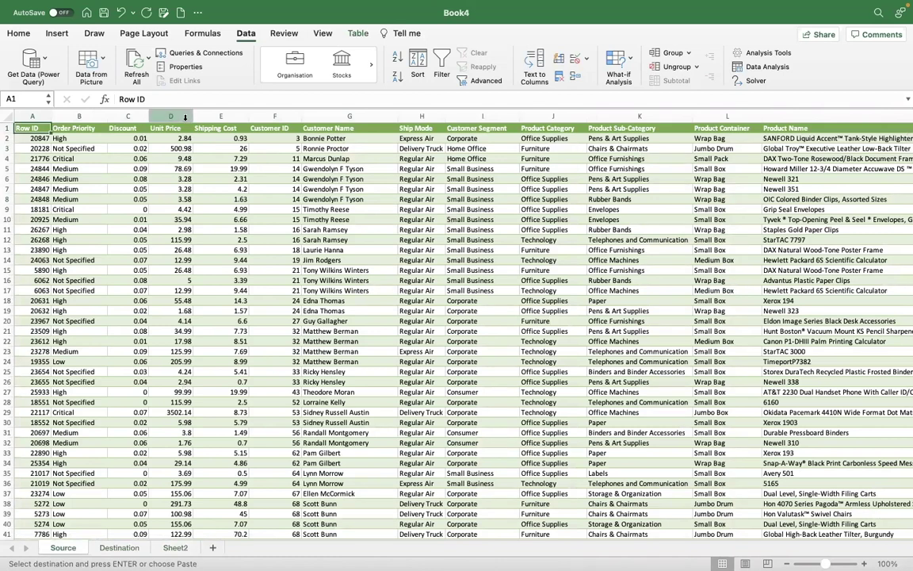
key(shift+Right)
key(shift+Right)
key(shift+Right)
key(shift+Right)
key(shift+Right)
key(shift+Right)
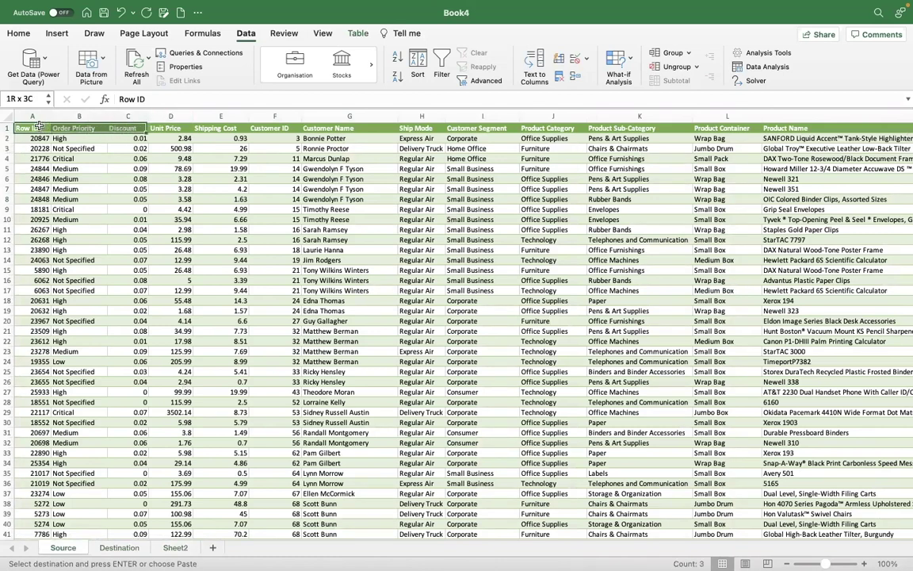
key(shift+Down)
key(shift+Down)
key(shift+Down)
key(shift+Down)
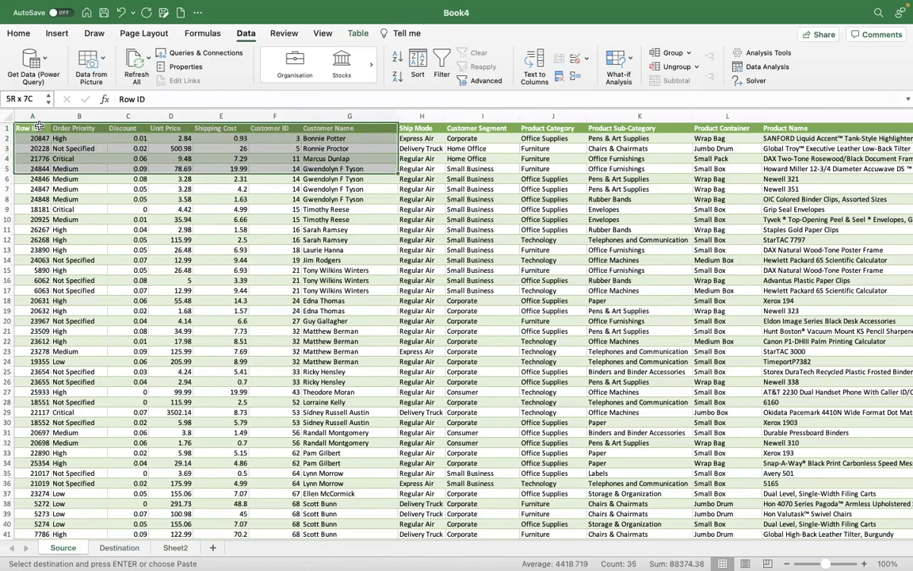
key(ctrl+c)
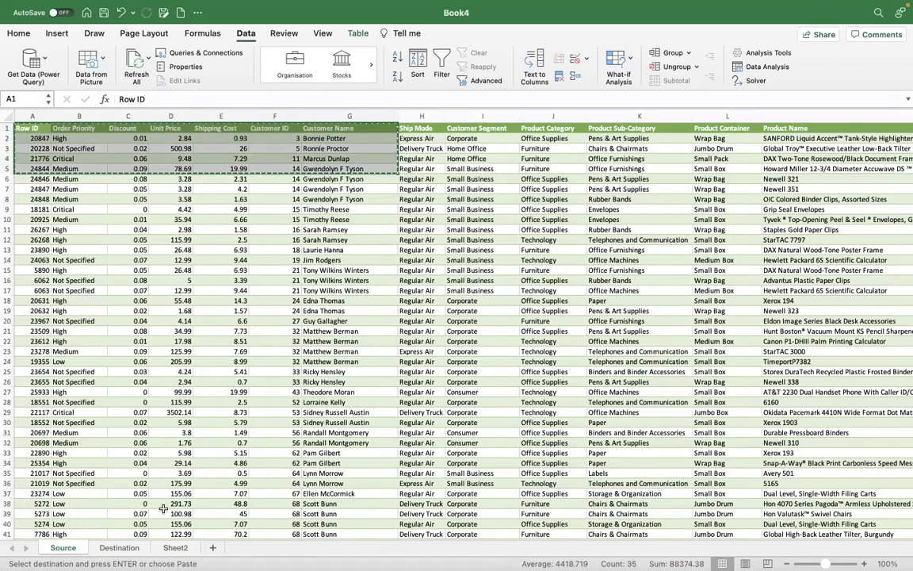
Step: Paste the copied Source rows into Sheet2 starting at A1, above the Destination sample
click(169, 548)
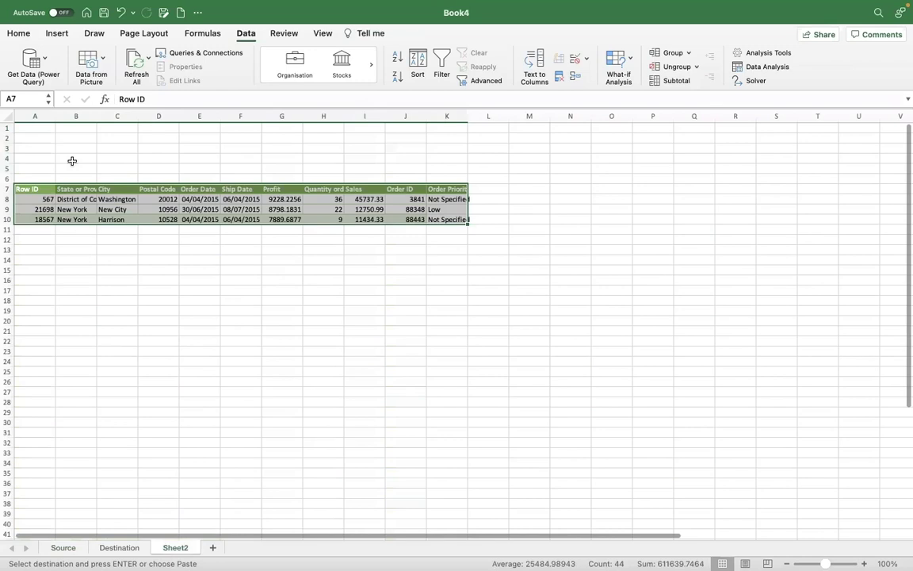
click(44, 129)
key(ctrl+v)
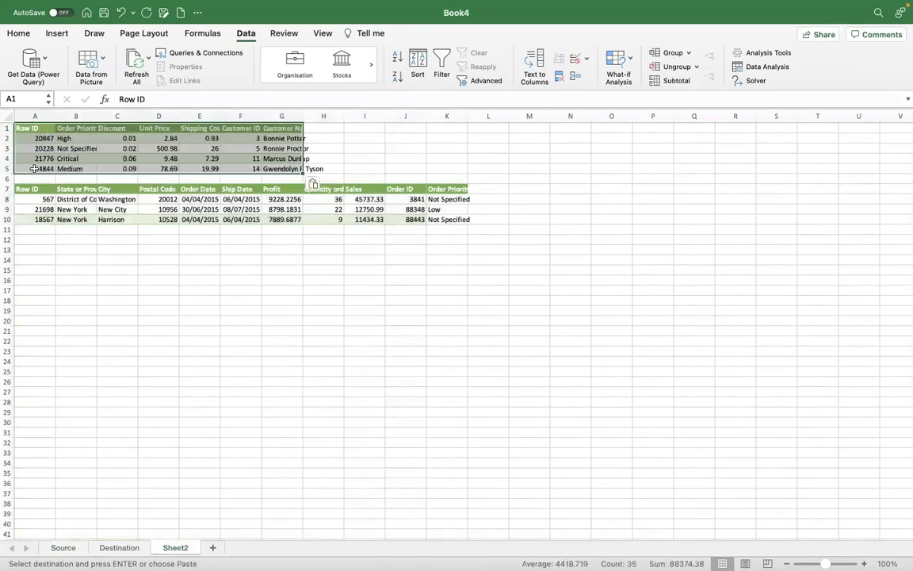
Step: Delete row 5 of Sheet2 so the Source sample keeps only three data rows
click(10, 171)
click(9, 168)
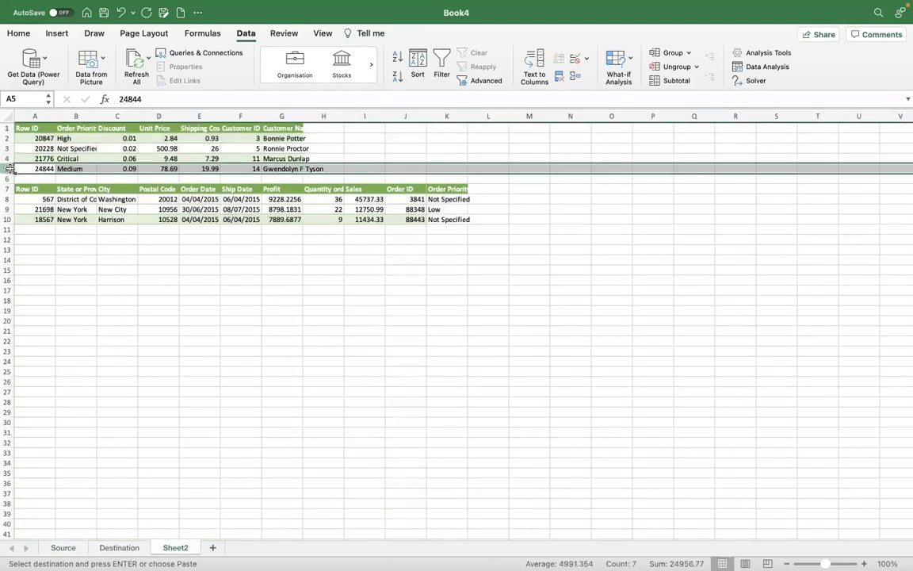
key(ctrl+minus)
key(Down)
key(Down)
key(Down)
key(Down)
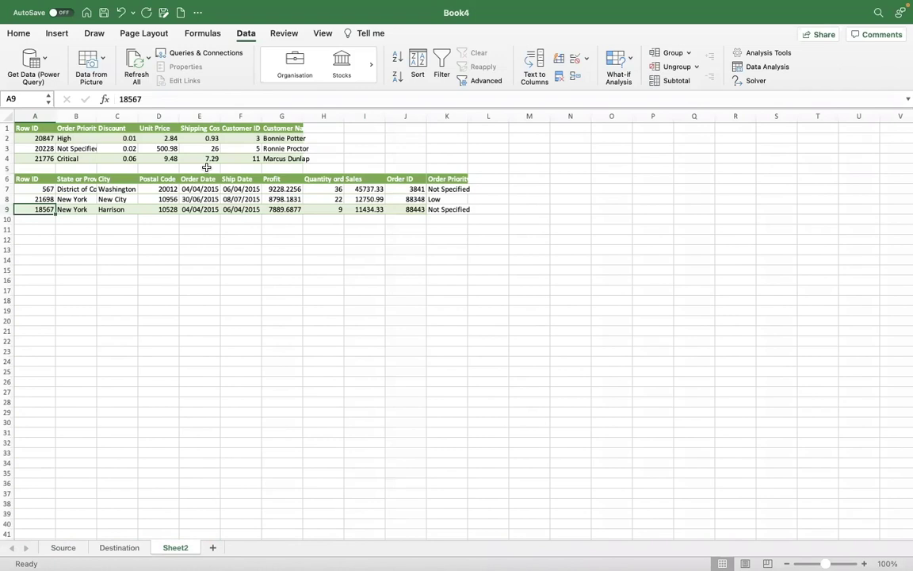
key(Down)
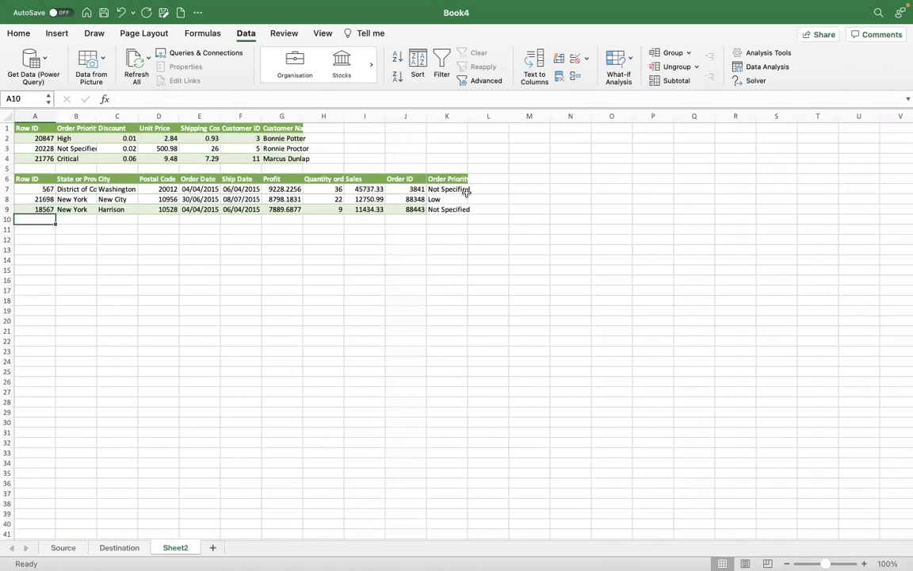
click(494, 190)
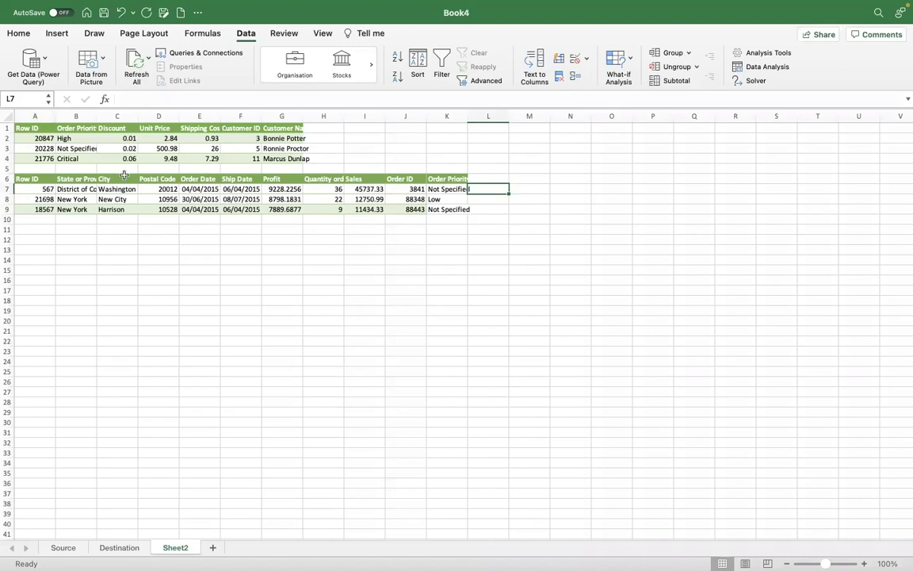
click(28, 179)
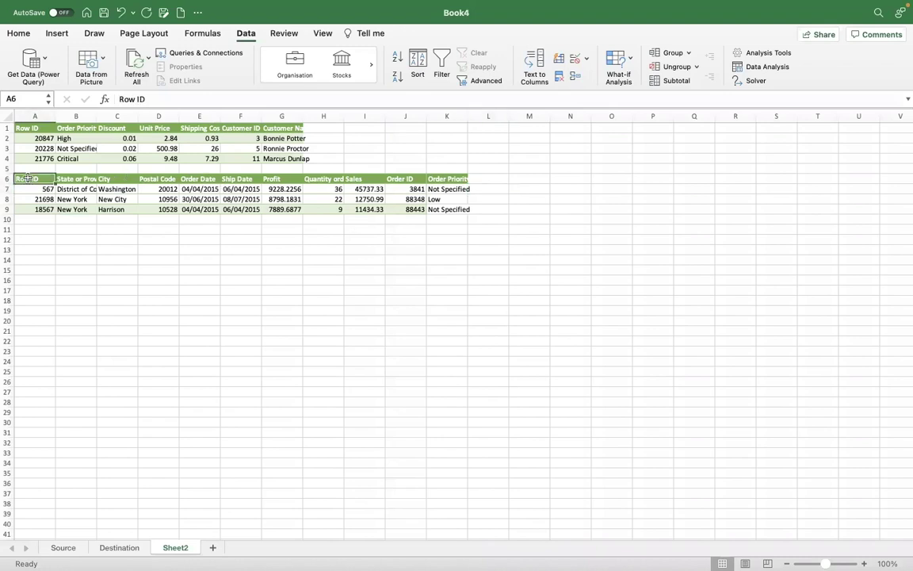
key(Down)
key(Down)
key(Down)
key(Down)
key(Down)
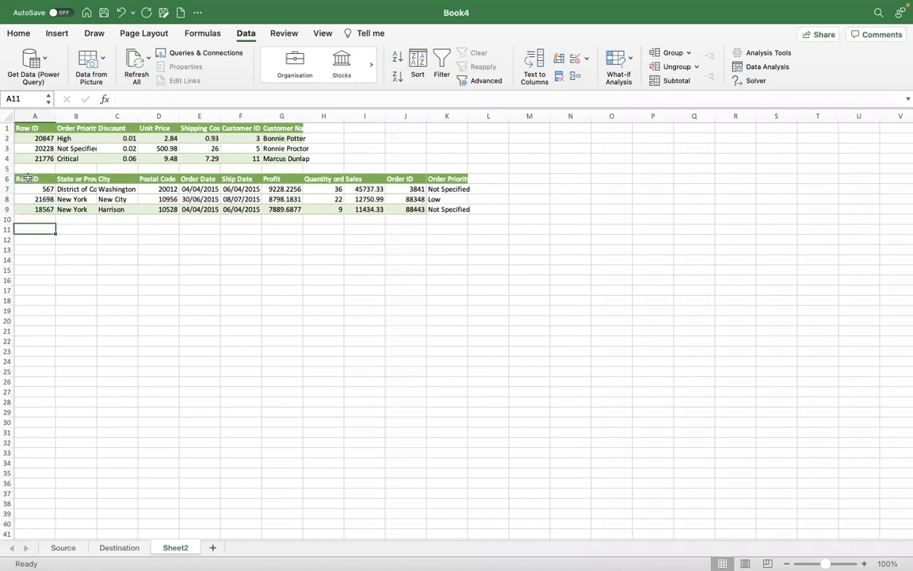
text(=h)
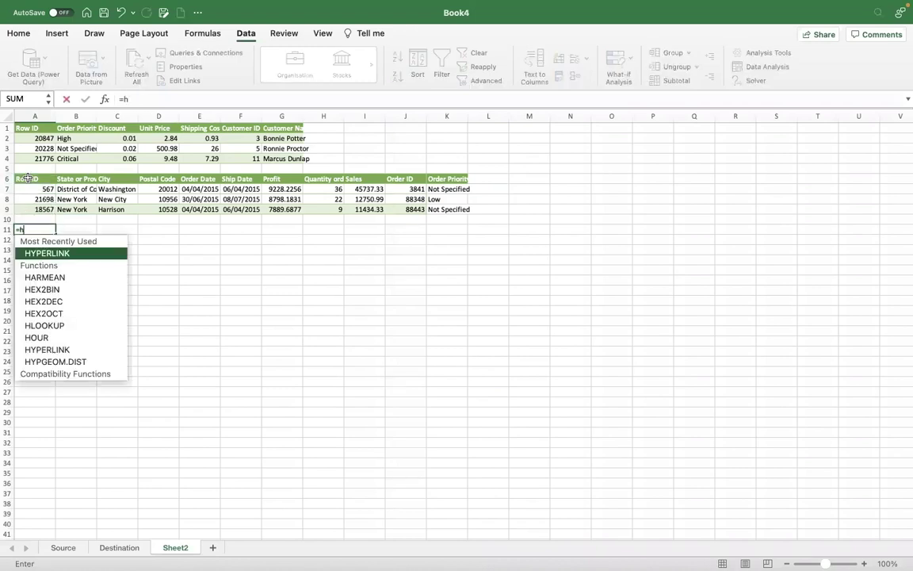
text(lookup()
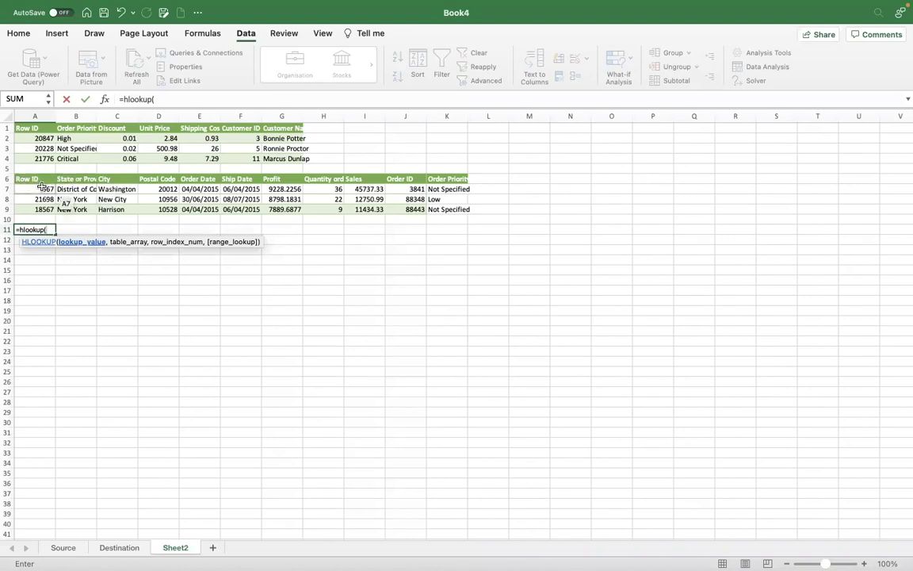
click(41, 188)
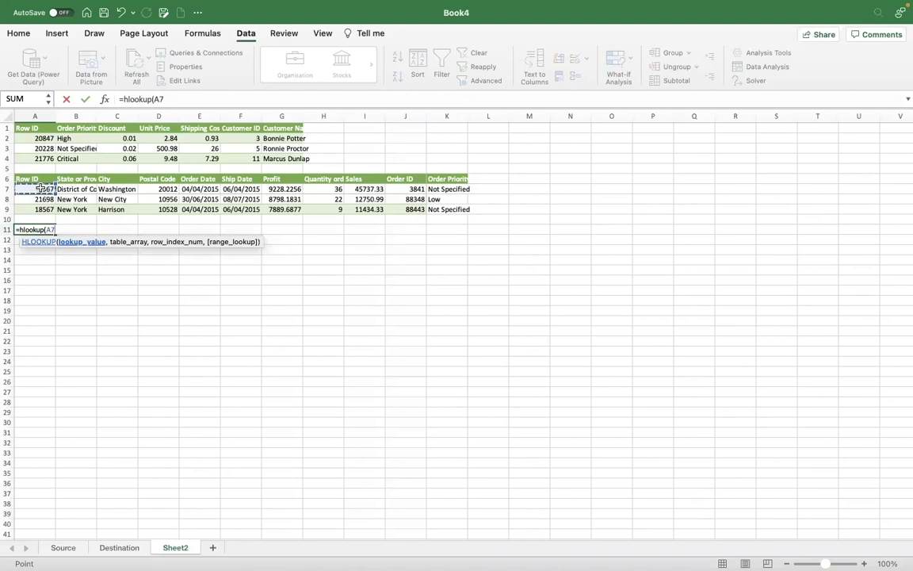
text(,)
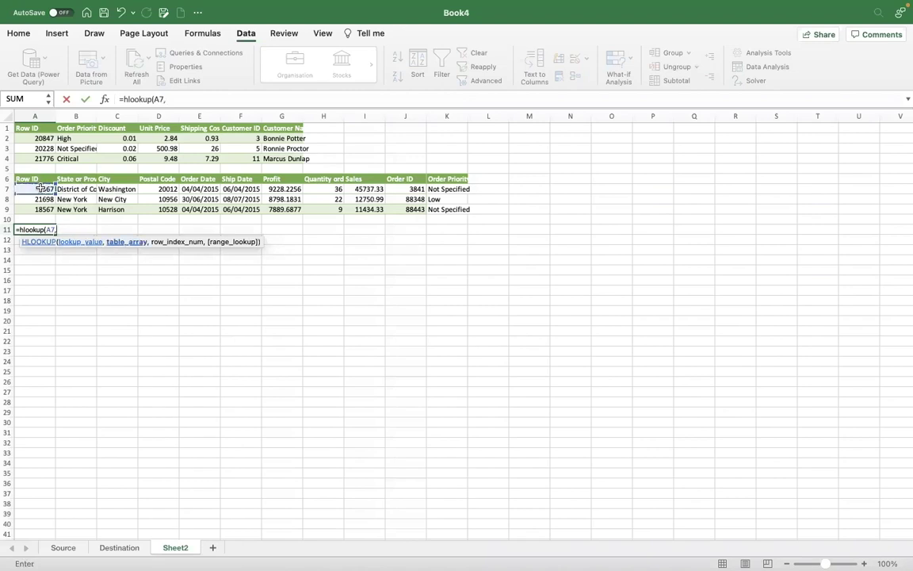
key(Escape)
Step: Copy the Row ID in A7 over the value in A2 so both samples share a matching Row ID
click(47, 192)
key(super+c)
click(35, 138)
key(super+v)
key(Escape)
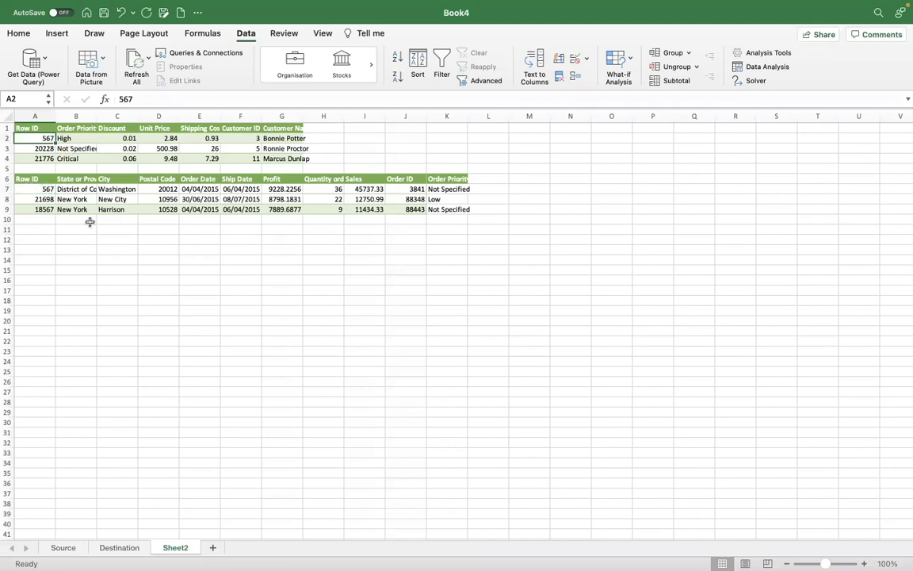
Step: Try an HLOOKUP in A12 that finds the A7 Row ID in the Source sample, using =HLOOKUP(A7,A1:G4,2,0)
click(38, 240)
text(=)
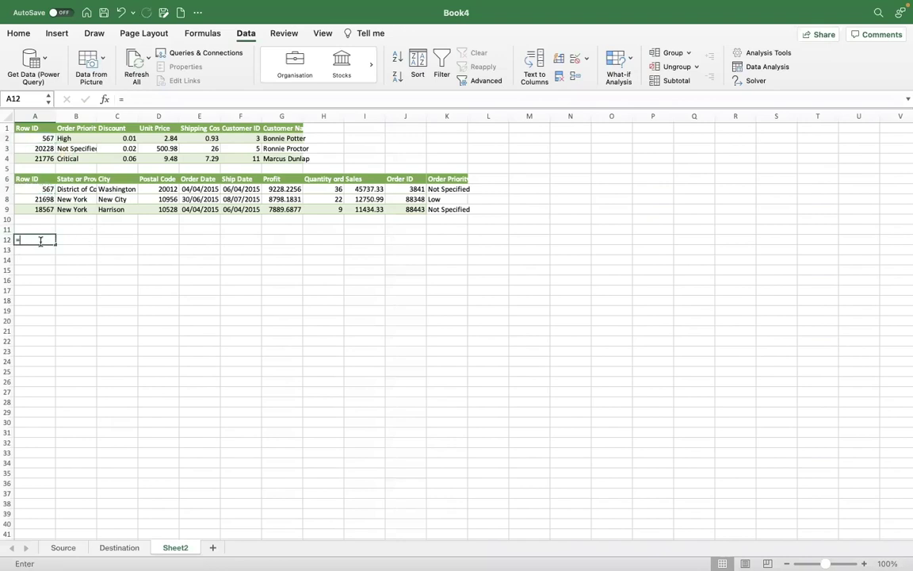
text(hlookup)
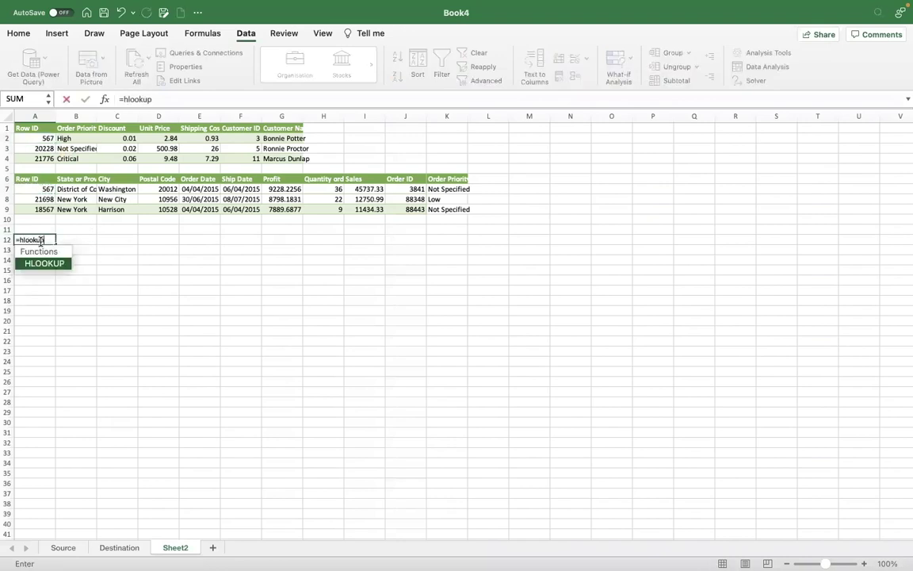
text(()
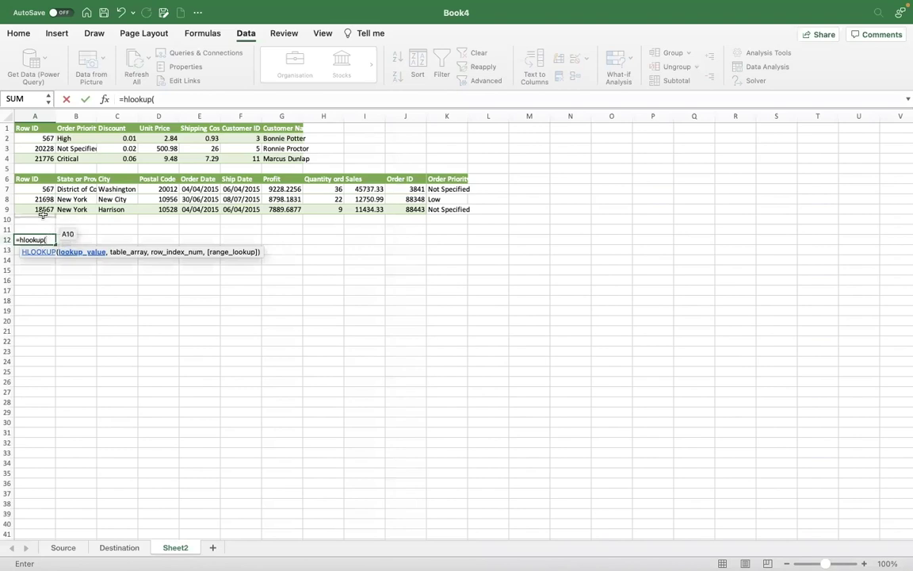
click(43, 190)
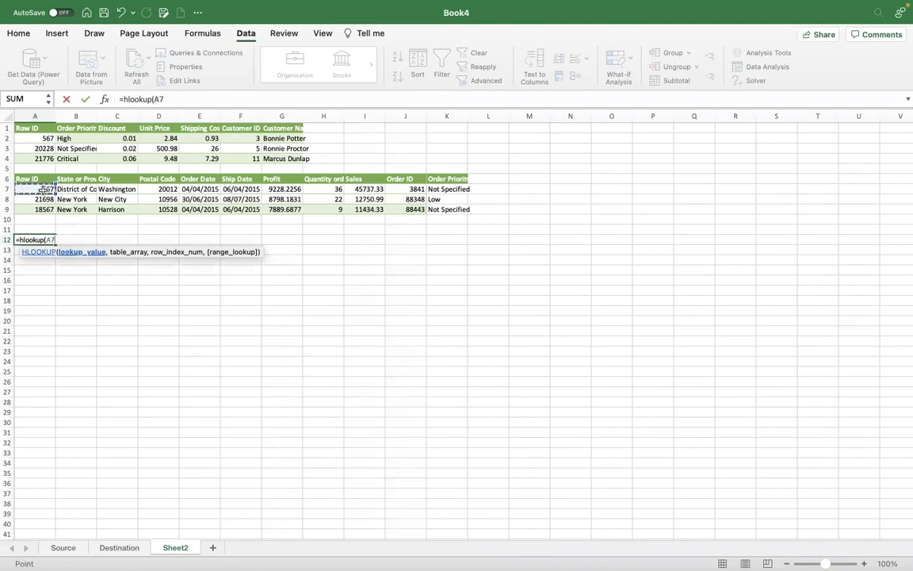
text(,)
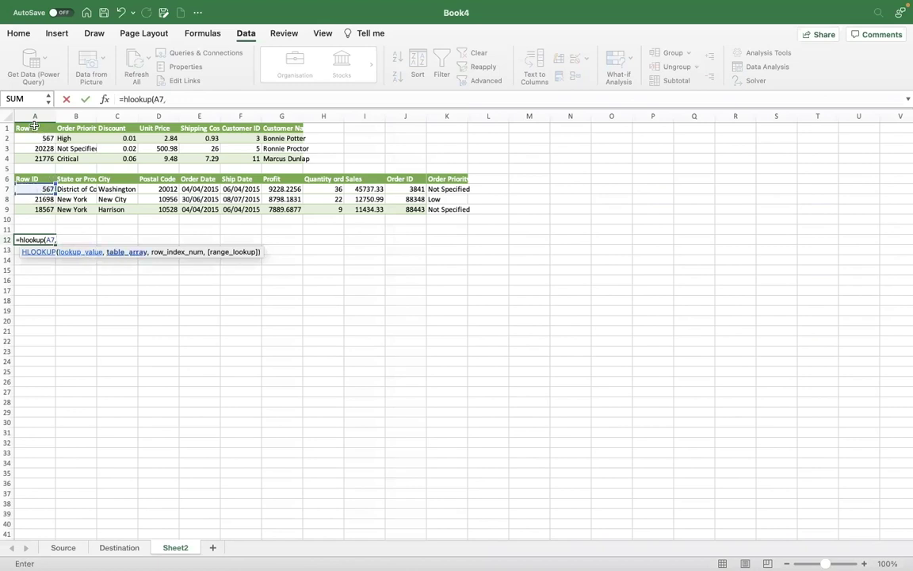
drag(34, 126, 283, 162)
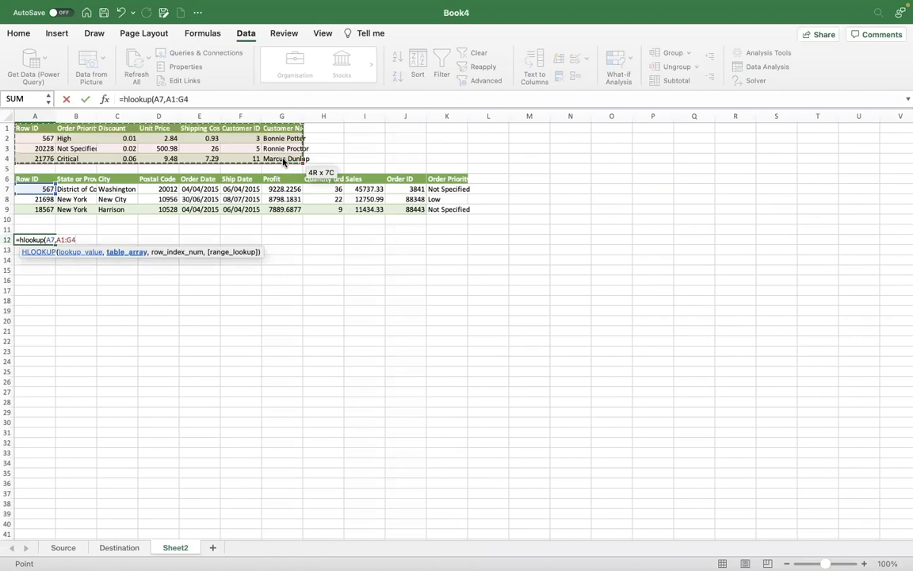
text(,)
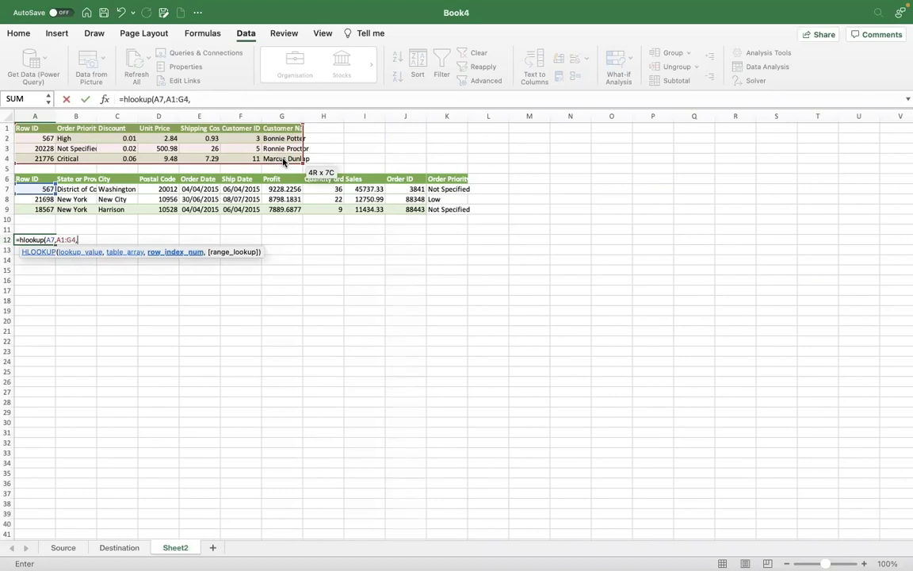
text(2,0)
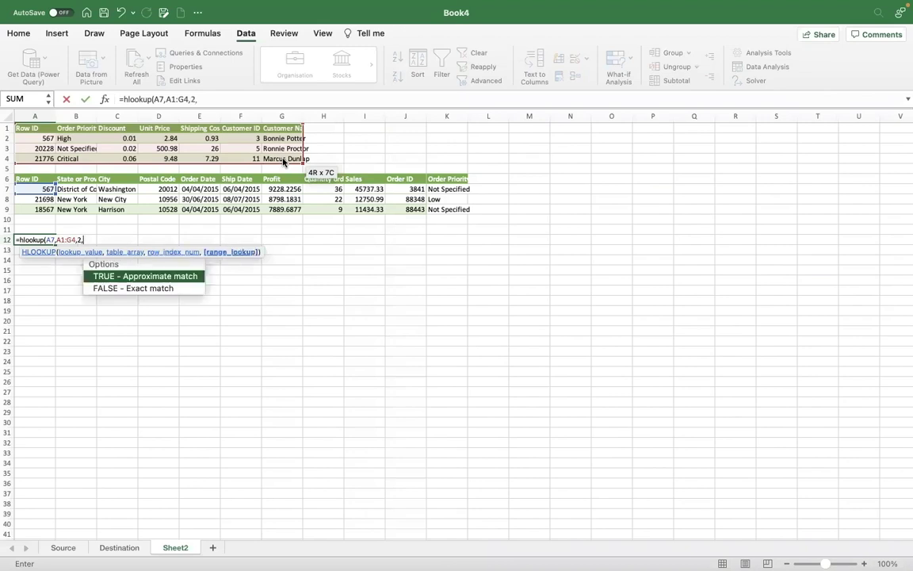
text())
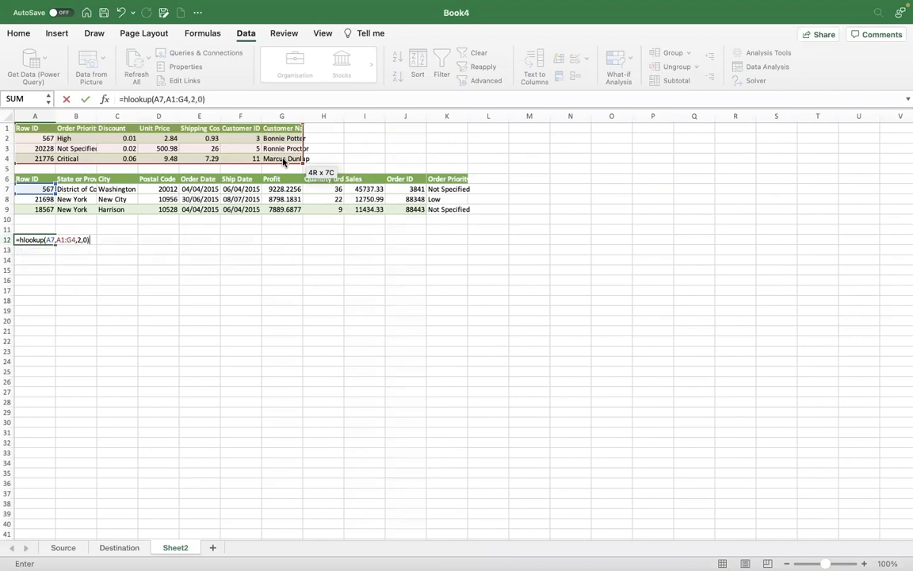
key(Return)
key(Up)
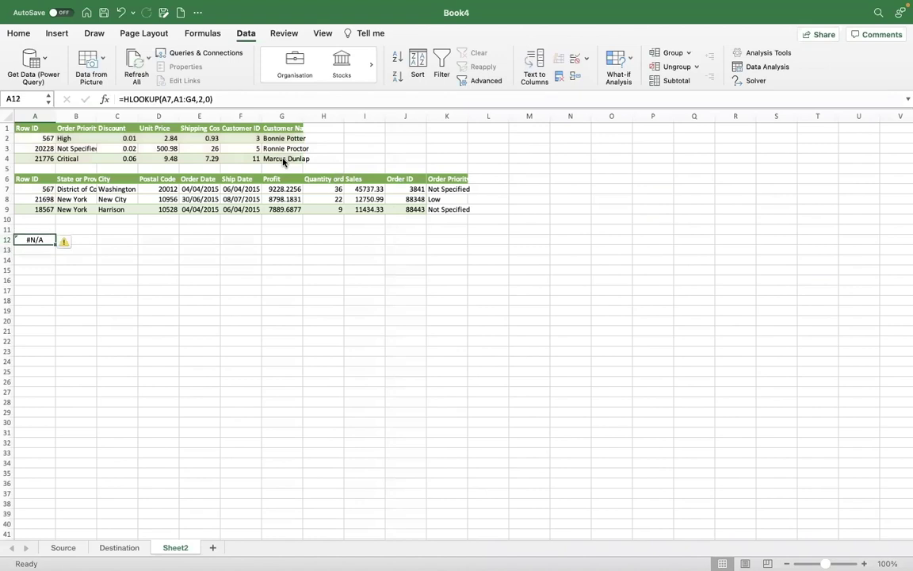
Step: Set the row index number in the A12 HLOOKUP formula to 1
click(202, 99)
key(Return)
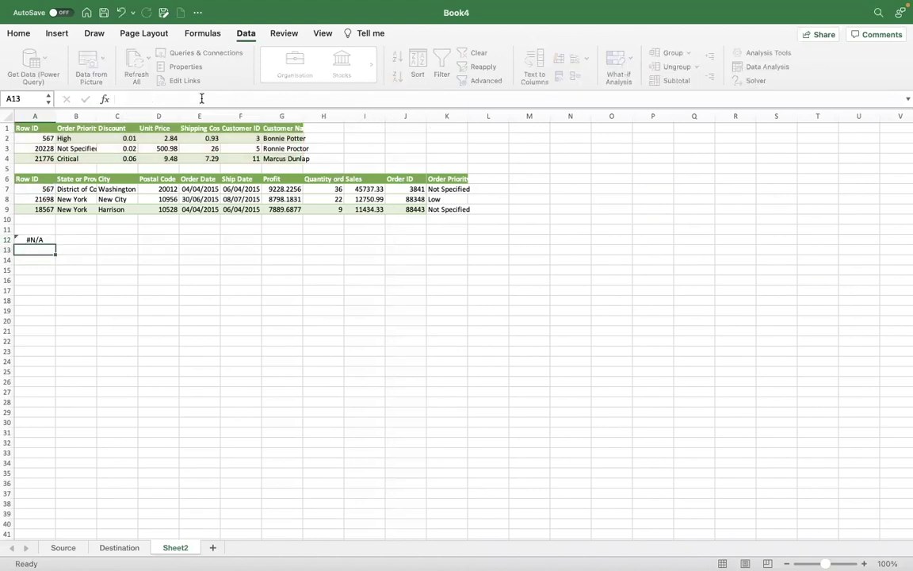
key(Up)
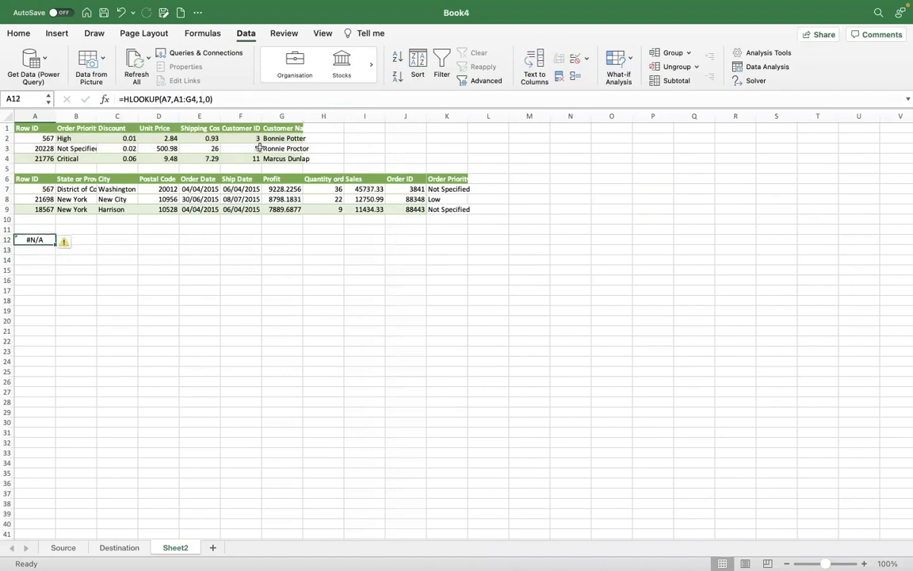
Step: Check the A12 formula's lookup range A1:G4 and compare the Row IDs in A2 and A7
click(37, 128)
key(Down)
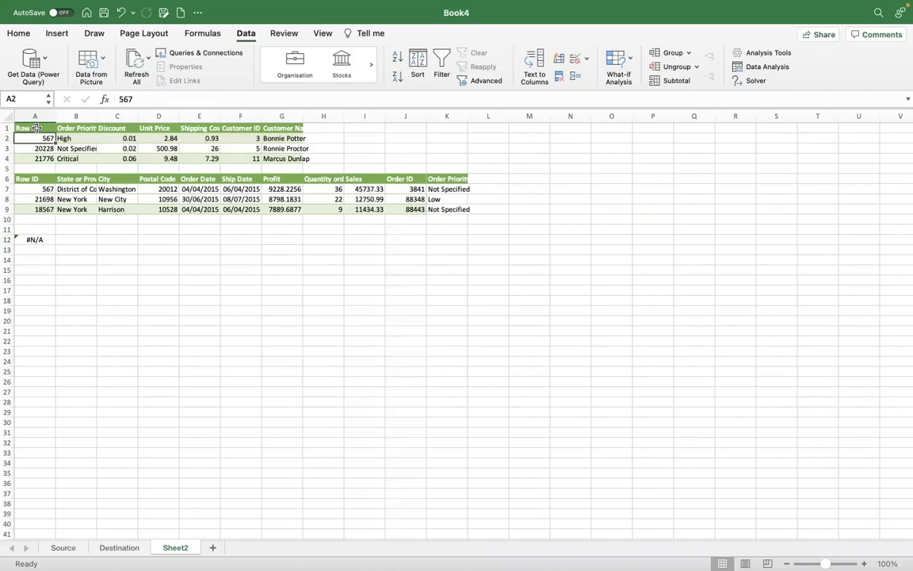
click(36, 239)
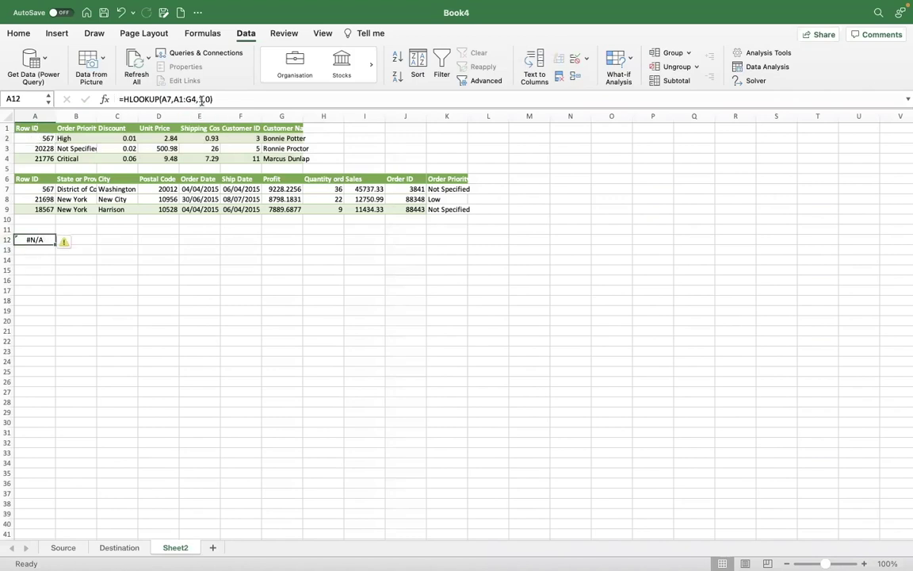
click(47, 131)
key(shift+Right)
key(shift+Right)
key(shift+Right)
key(shift+Right)
key(shift+Right)
key(shift+Right)
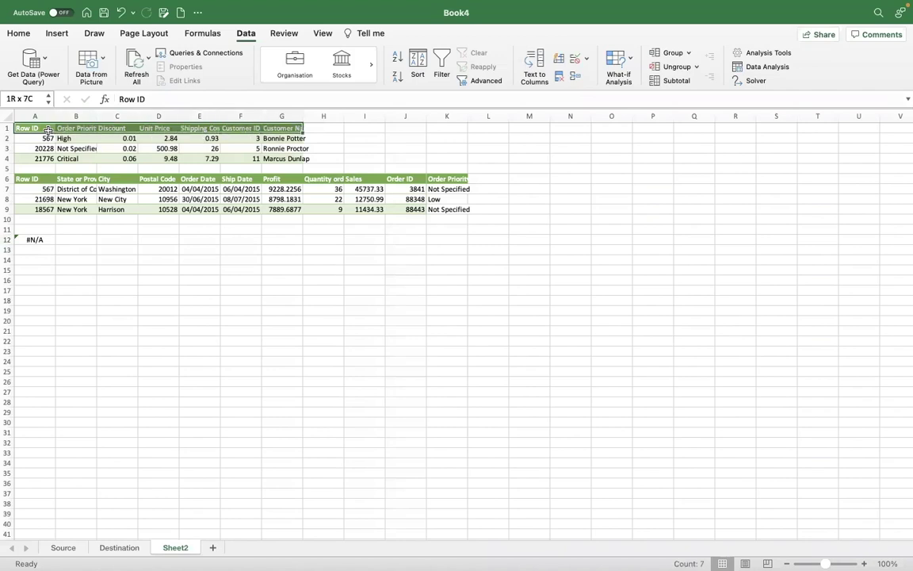
key(shift+Down)
key(shift+Down)
key(shift+Down)
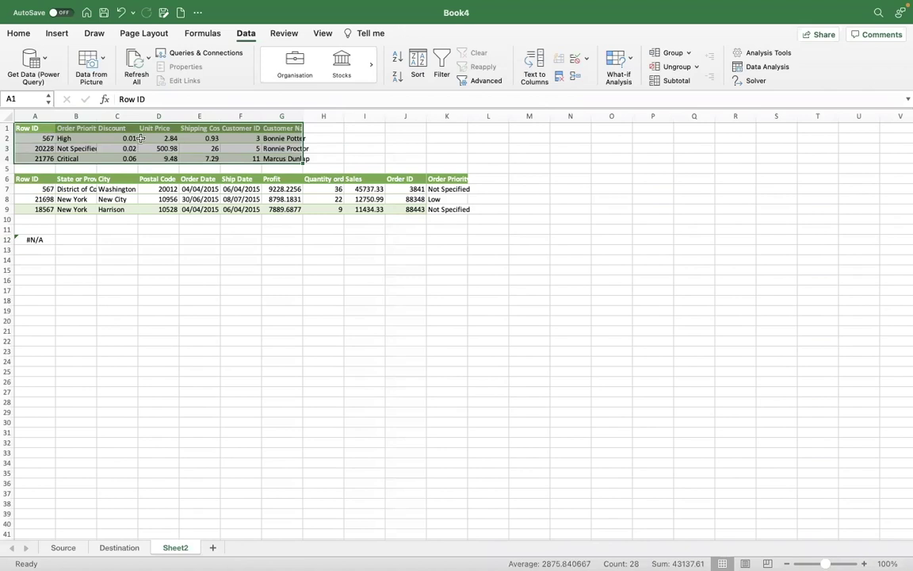
click(33, 239)
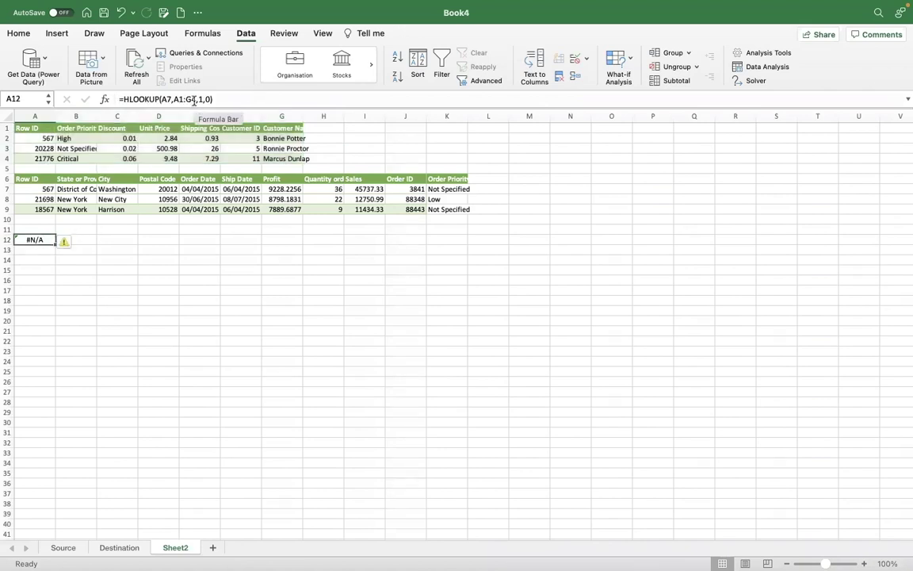
click(47, 189)
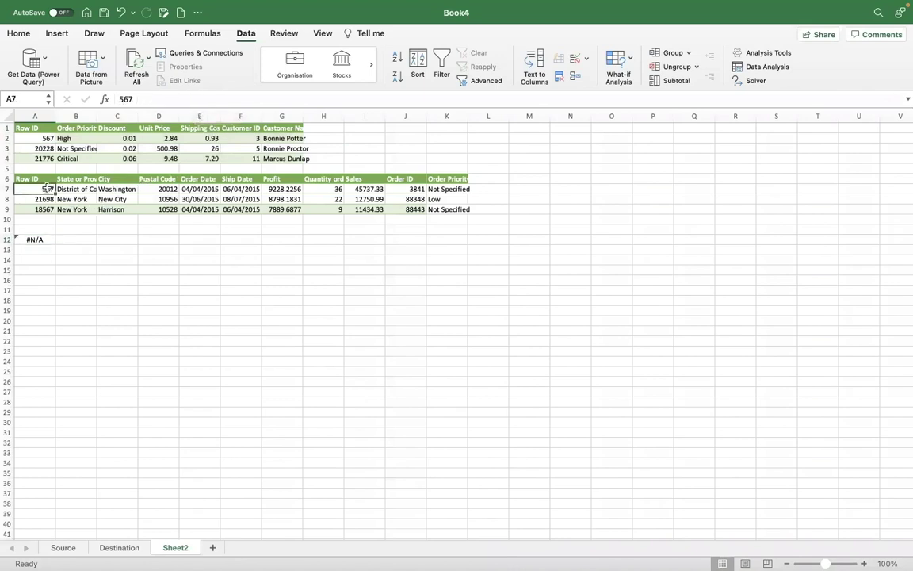
click(48, 138)
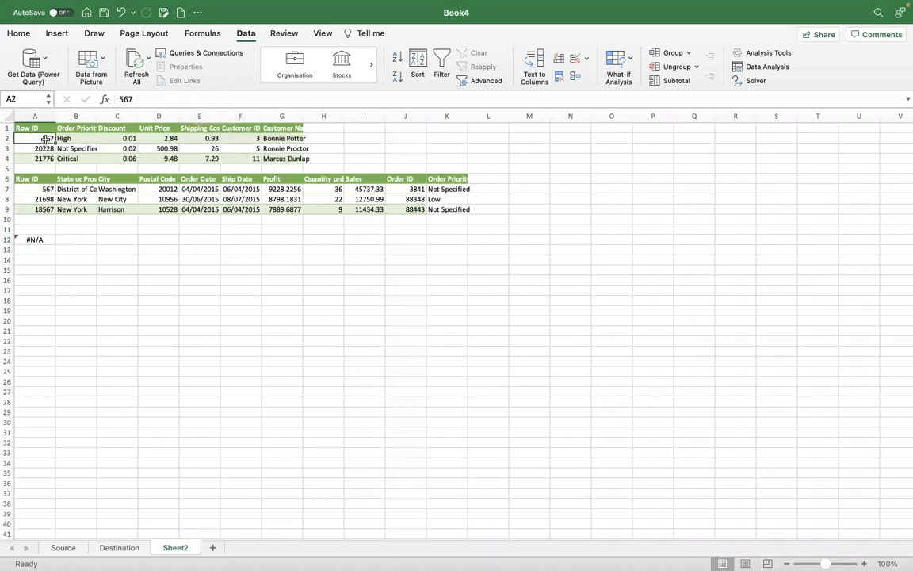
click(36, 240)
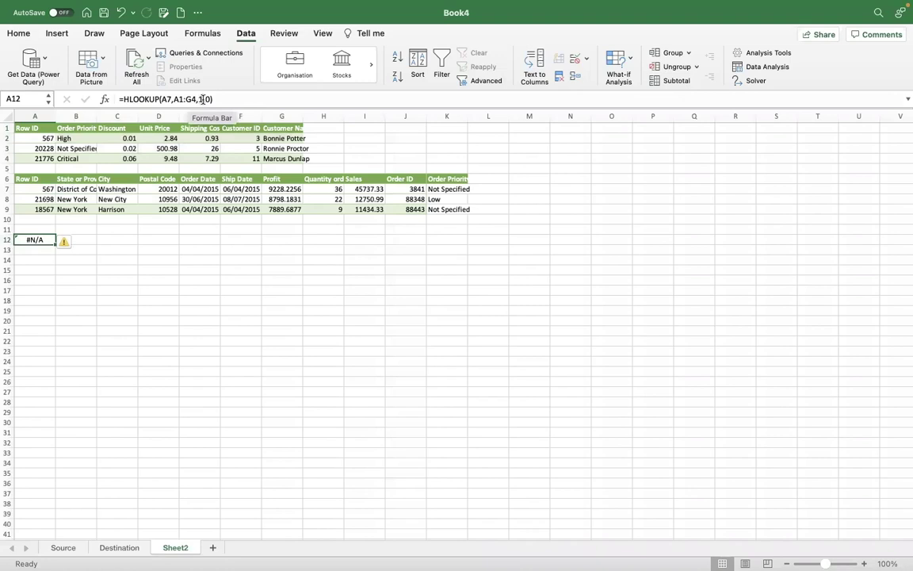
Step: Discard the formula edit and delete the HLOOKUP formula from A12
click(202, 99)
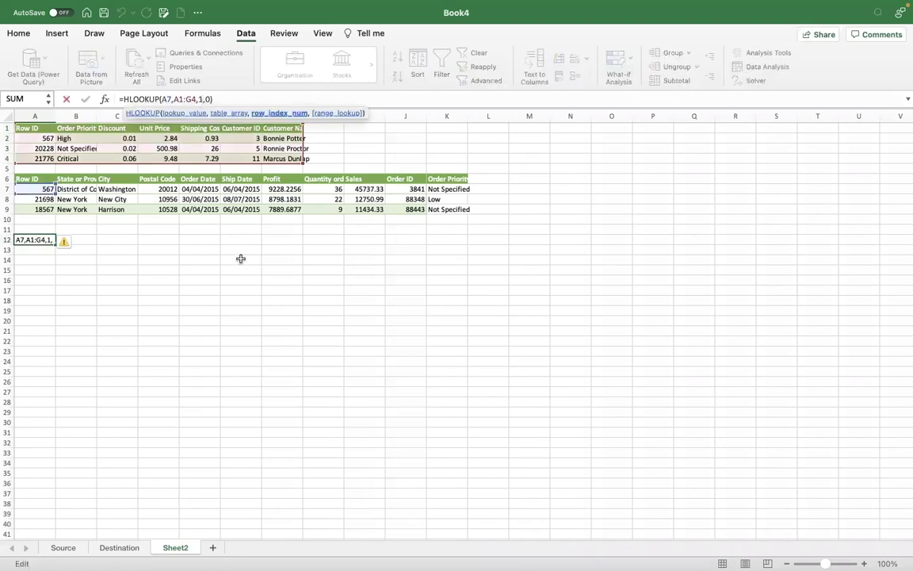
key(Escape)
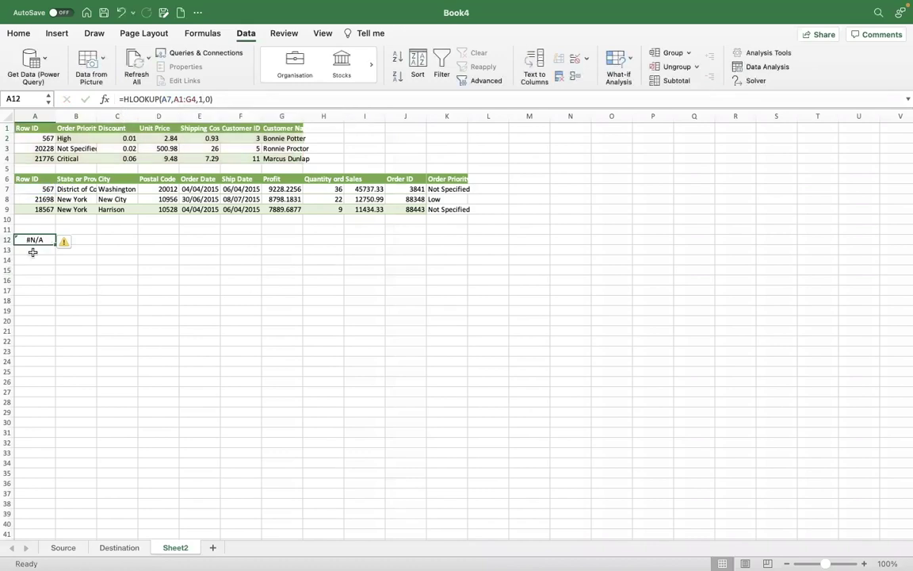
key(Delete)
click(90, 268)
Step: Examine how the Source sample's headers and data rows are laid out across A1:G4
click(45, 129)
key(shift+Right)
key(shift+Right)
key(shift+Right)
key(shift+Right)
key(shift+Right)
key(shift+Right)
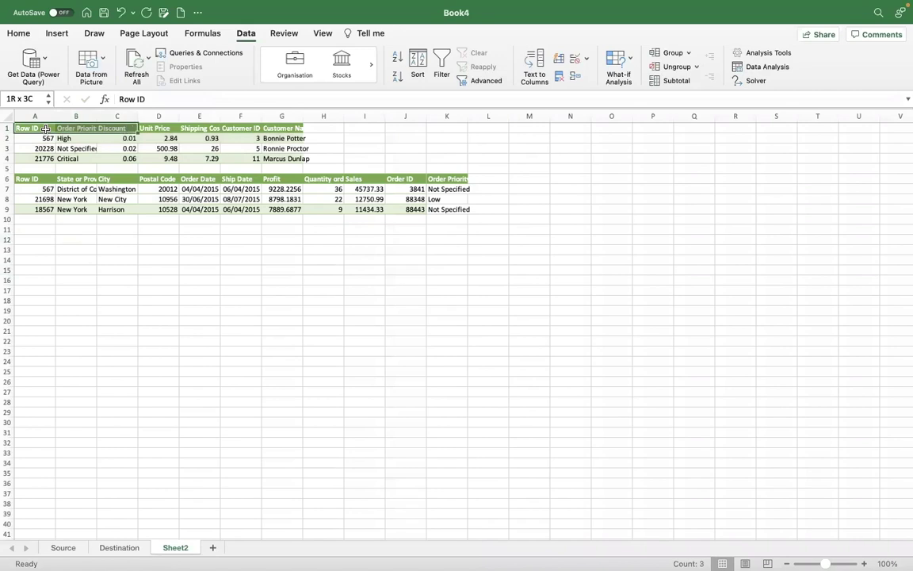
key(shift+Down)
key(shift+Down)
key(shift+Down)
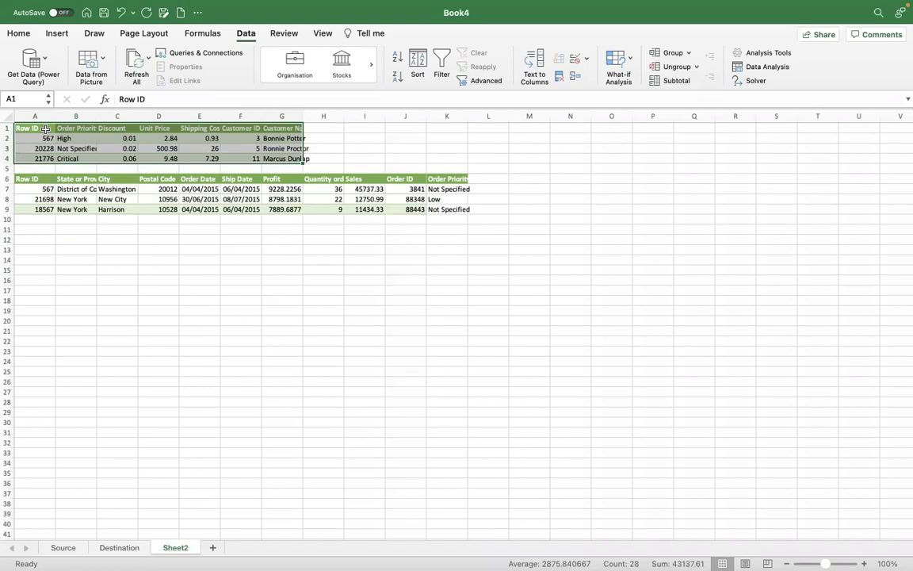
key(Right)
key(Right)
key(Right)
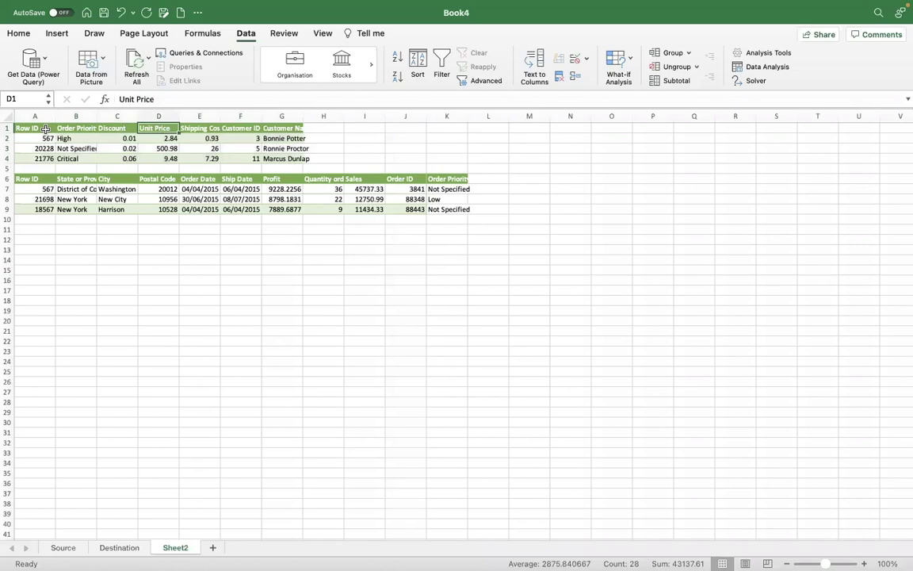
Step: Transpose the Source sample into Sheet2 starting at C15 with the formula =TRANSPOSE(A1:G4)
key(Down)
key(Down)
key(Down)
key(Down)
key(Down)
key(Down)
key(Down)
key(Down)
key(Down)
key(Down)
key(Down)
key(Down)
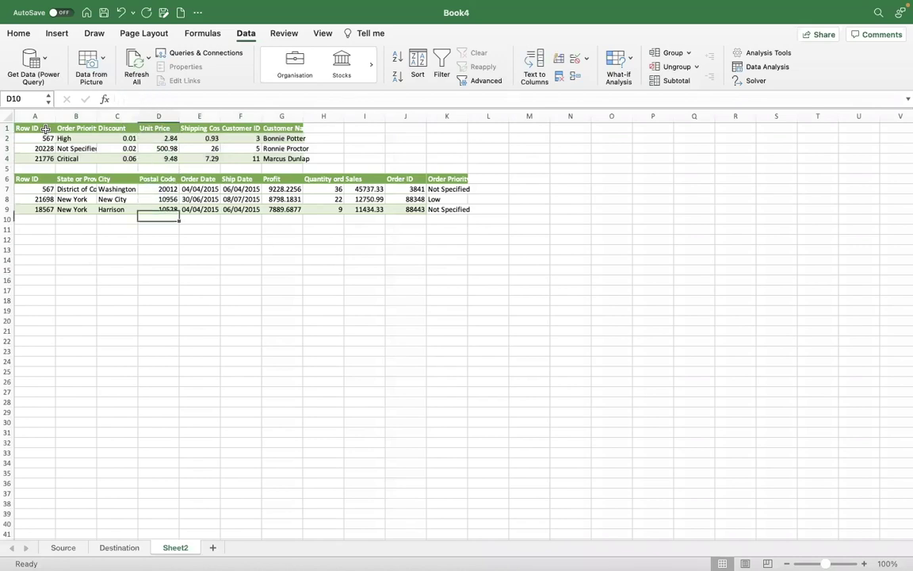
key(Left)
key(Left)
key(Left)
key(Down)
key(Down)
key(Right)
key(Right)
text(=)
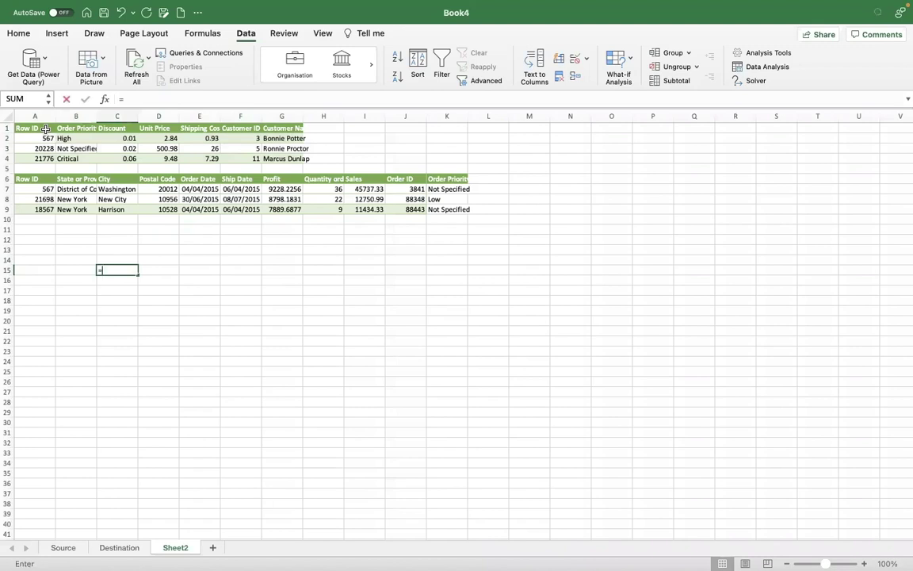
text(transp)
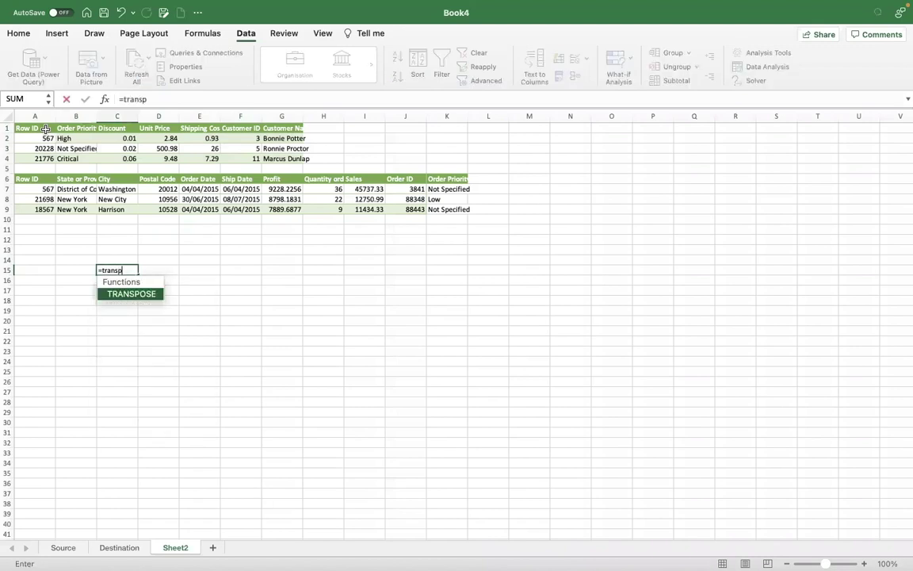
text(ose()
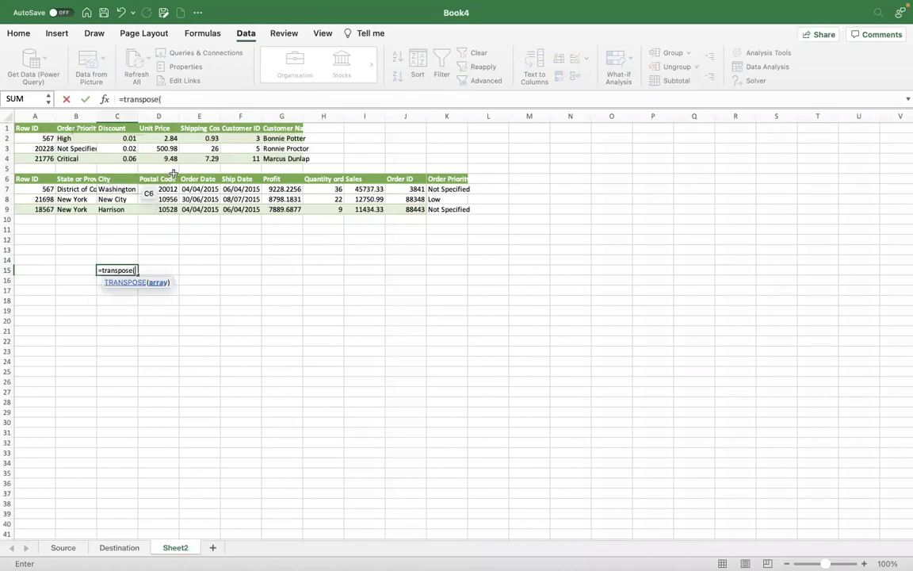
click(41, 129)
key(shift+Right)
key(shift+Right)
key(shift+Right)
key(shift+Right)
key(shift+Right)
key(shift+Right)
key(shift+Down)
key(shift+Down)
key(shift+Down)
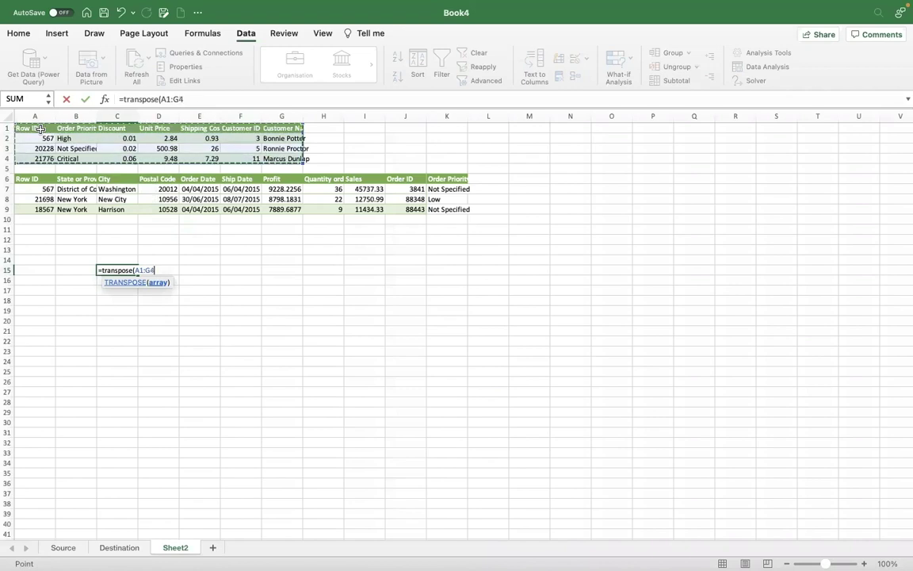
text())
key(Return)
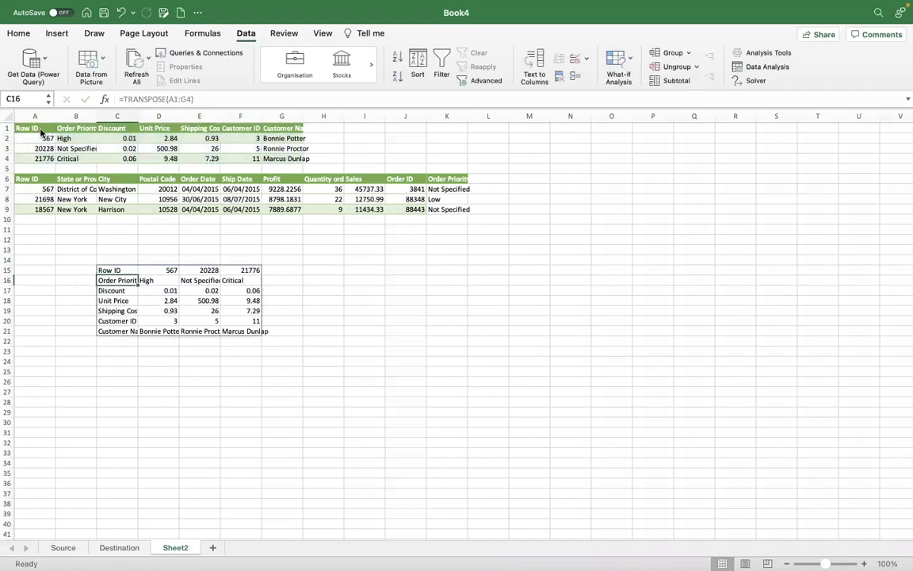
key(Up)
key(Right)
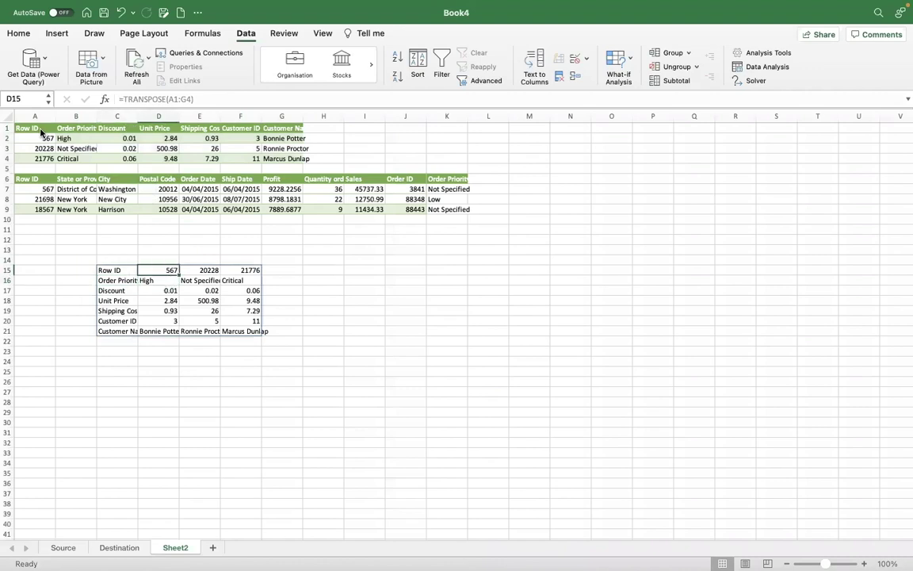
Step: Transpose the Destination sample into Sheet2 starting at H15 with the formula =TRANSPOSE(A6:K9)
click(29, 182)
drag(29, 182, 325, 182)
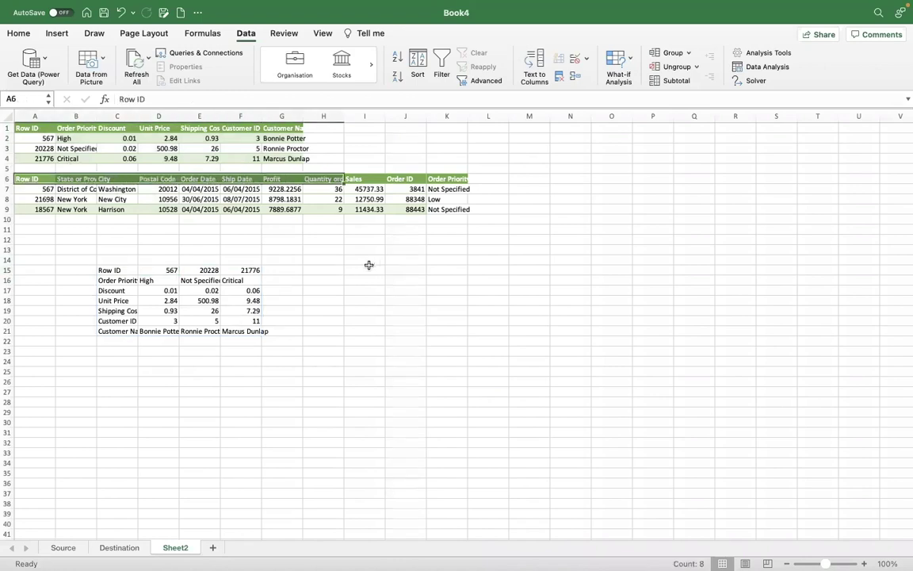
click(335, 270)
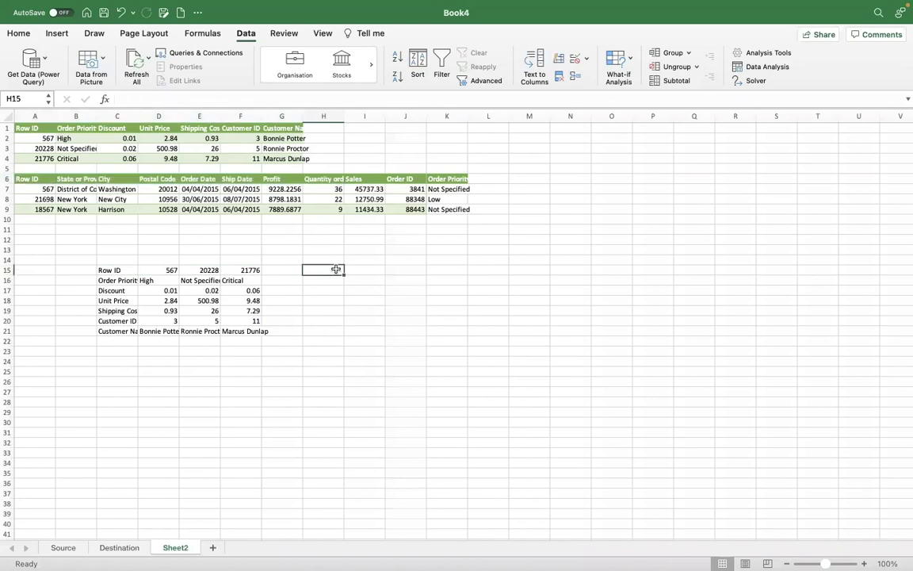
text(=transpose()
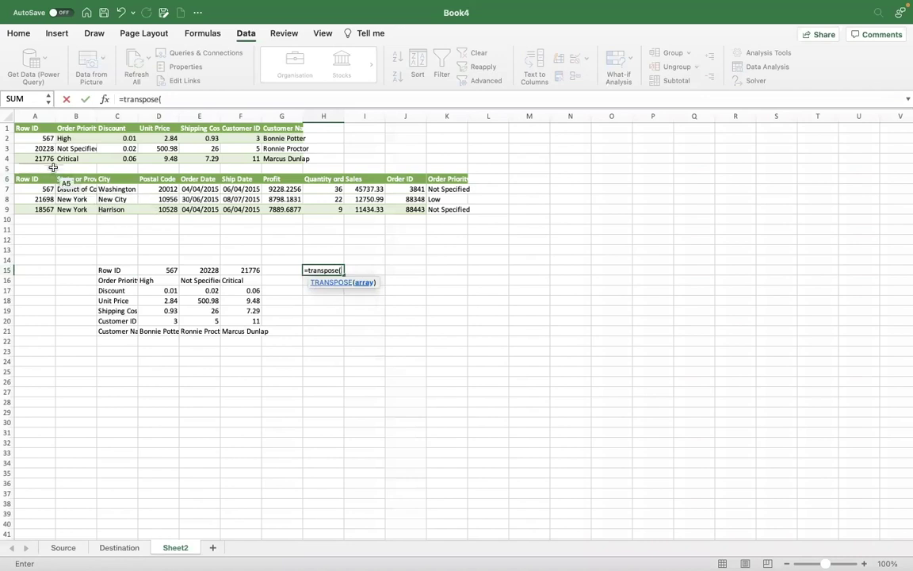
click(41, 178)
key(shift+Right)
key(shift+Right)
key(shift+Right)
key(shift+Right)
key(shift+Right)
key(shift+Right)
key(shift+Right)
key(shift+Right)
key(shift+Right)
key(shift+Right)
key(shift+Down)
key(shift+Down)
key(shift+Down)
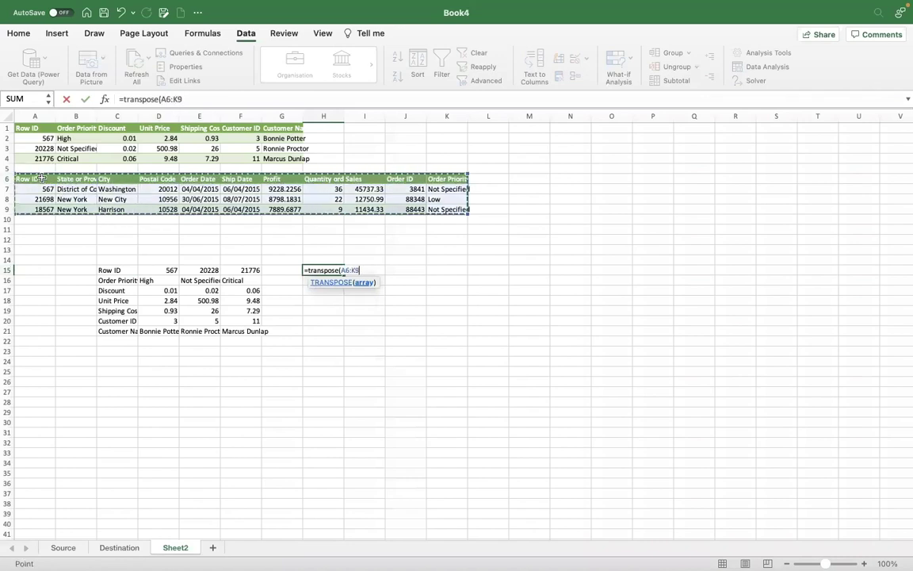
text())
key(Return)
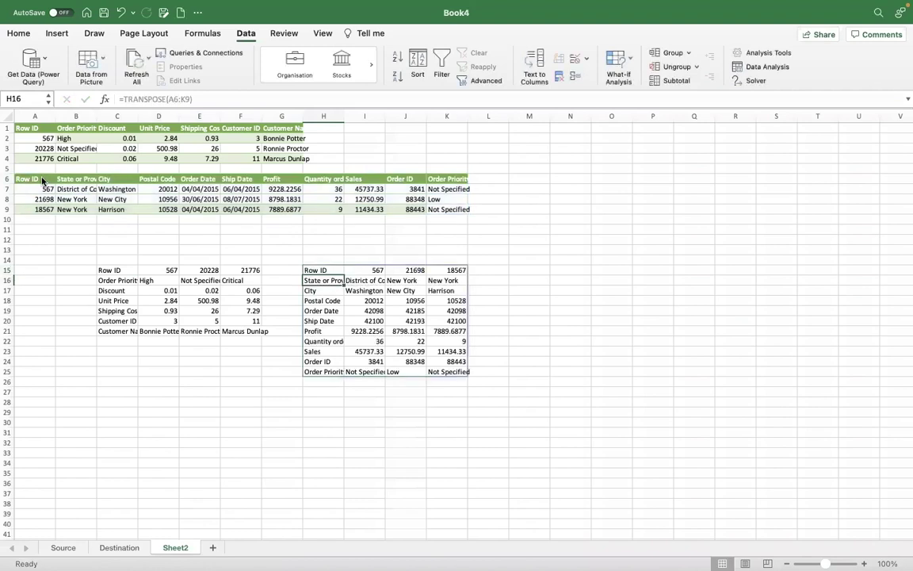
key(Left)
key(Left)
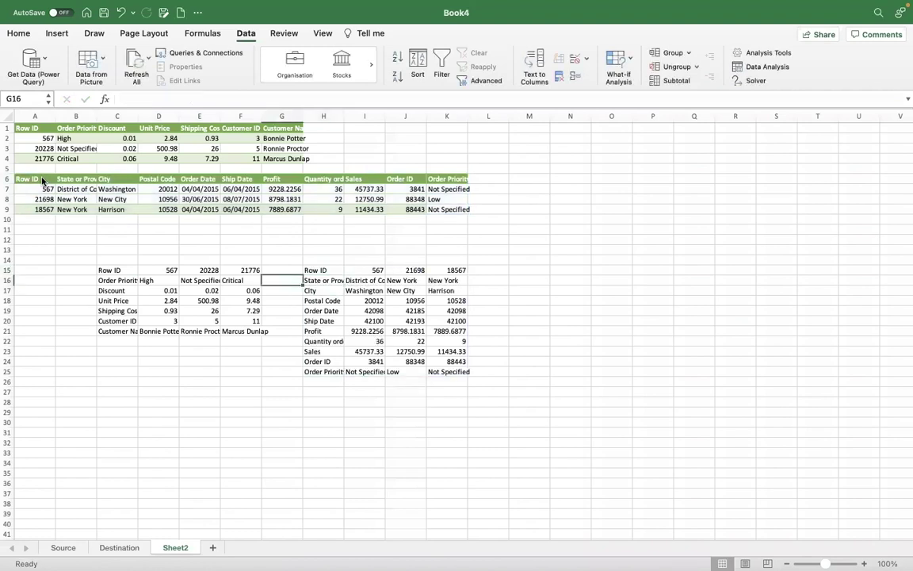
key(Left)
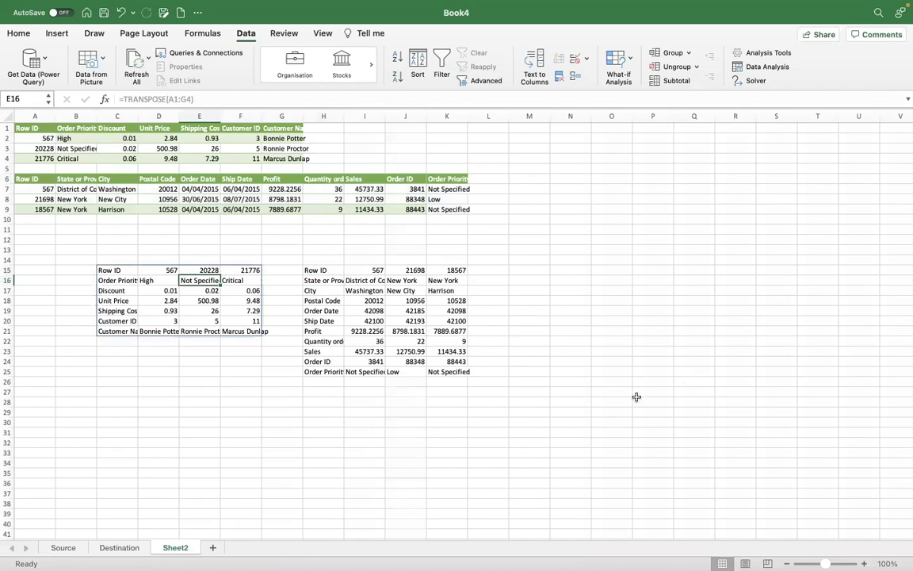
click(32, 222)
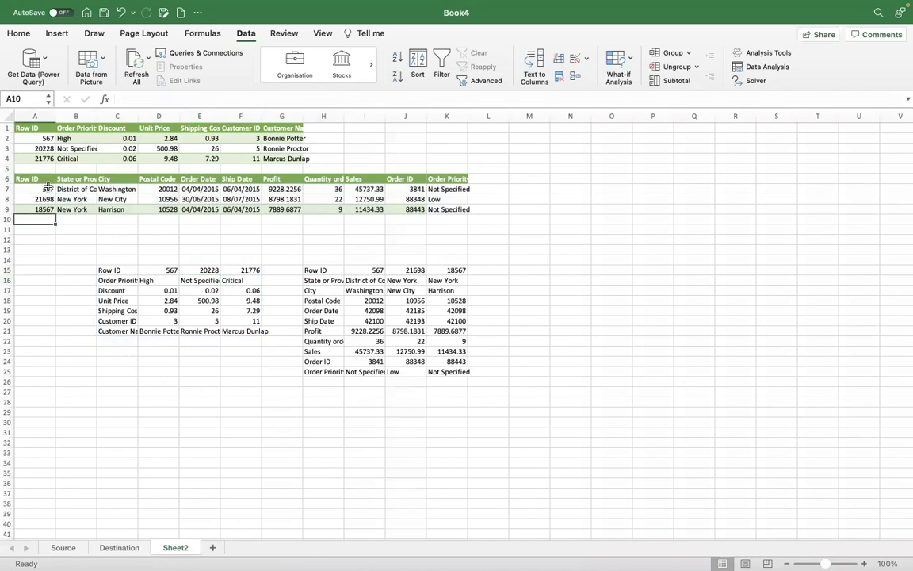
click(48, 187)
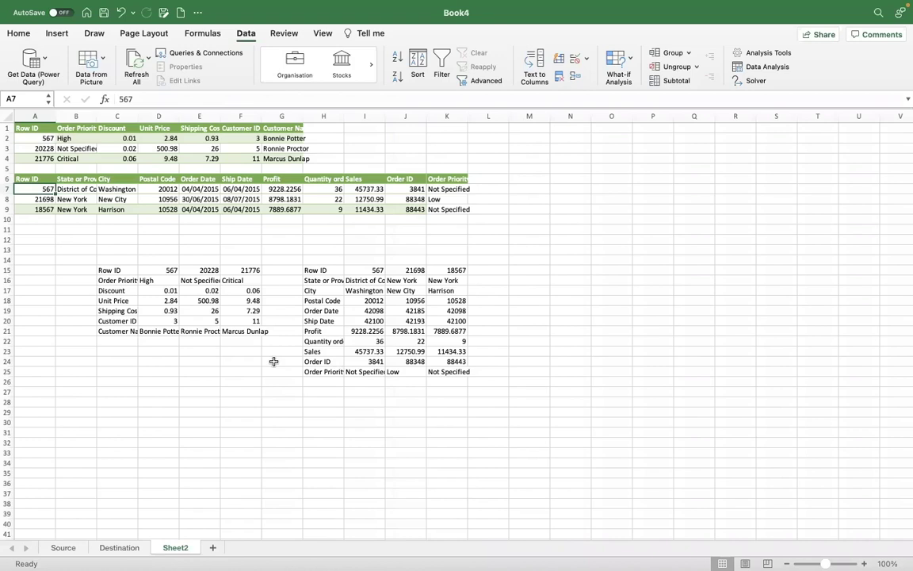
Step: Look up the Order Priority for the Row ID in I15 by entering =HLOOKUP(I15,D15:F21,2,0) in G33
click(266, 451)
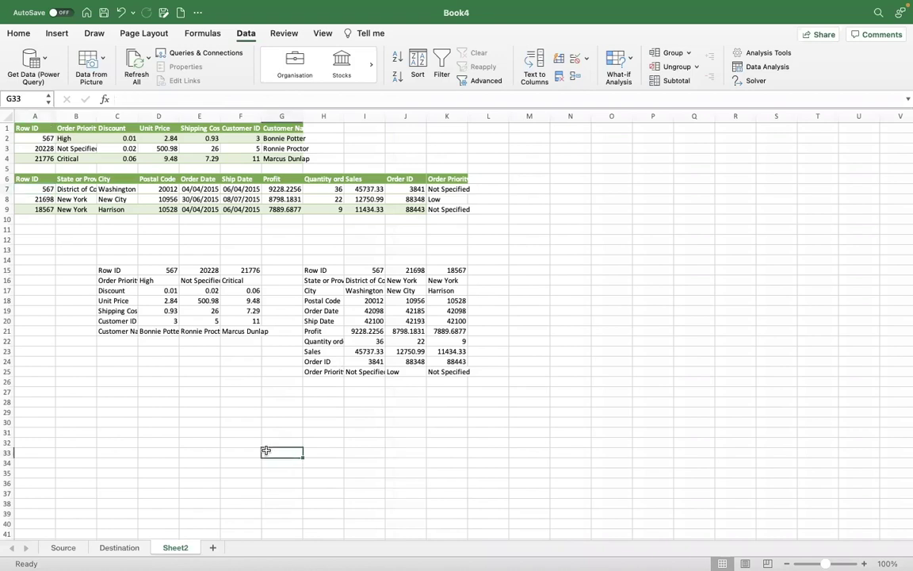
text(=hlo)
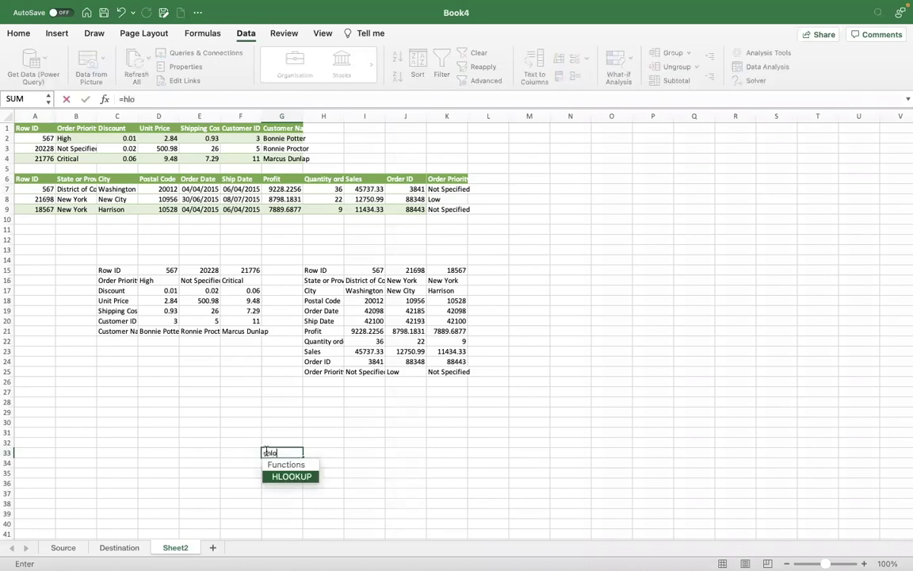
text(okup()
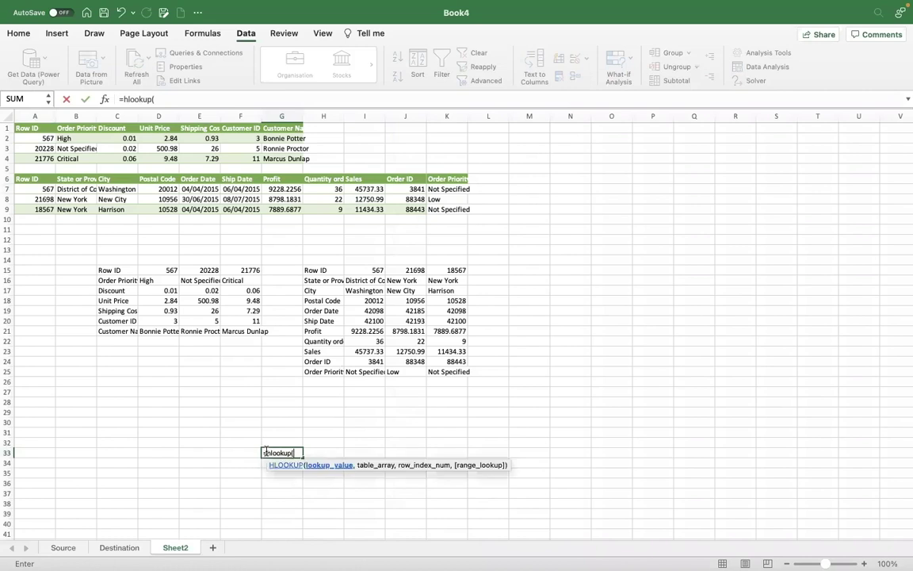
click(374, 271)
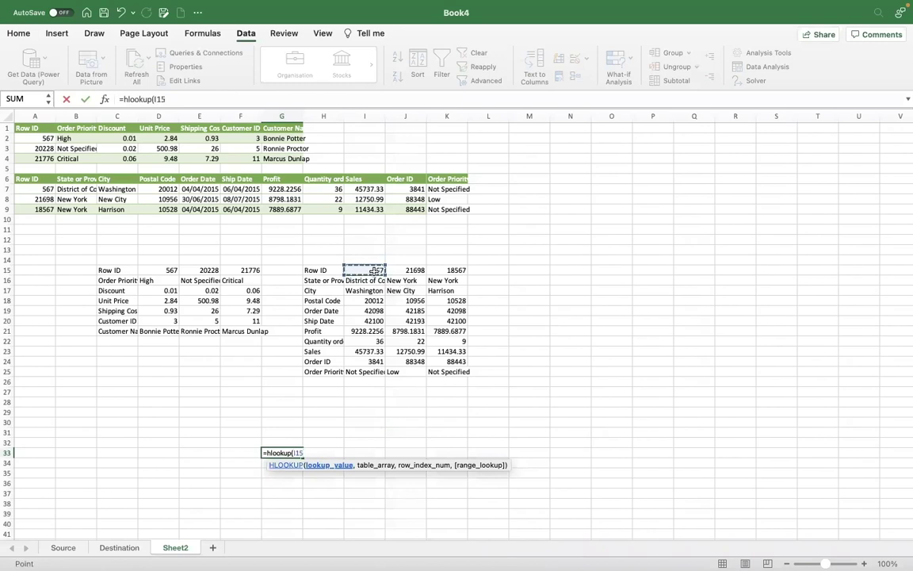
text(,)
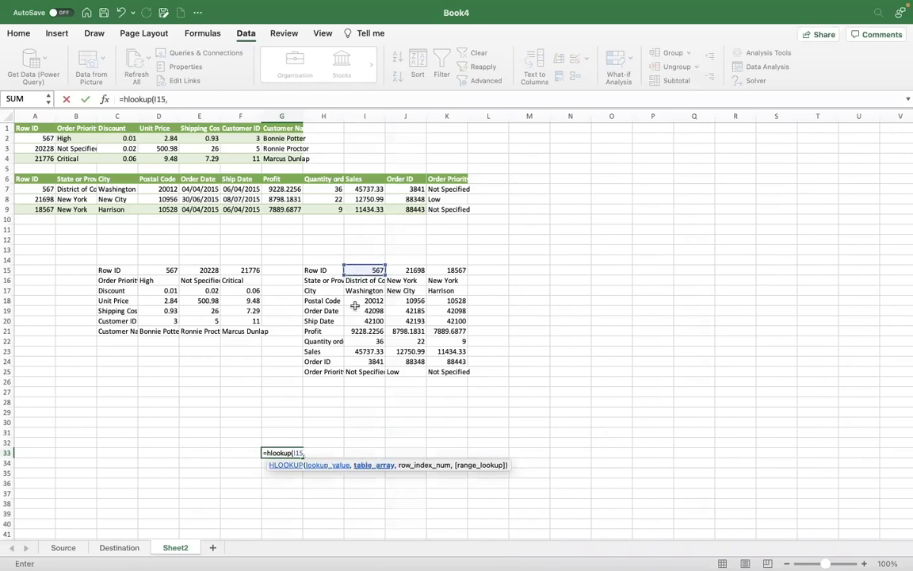
click(161, 270)
key(shift+Right)
key(shift+Right)
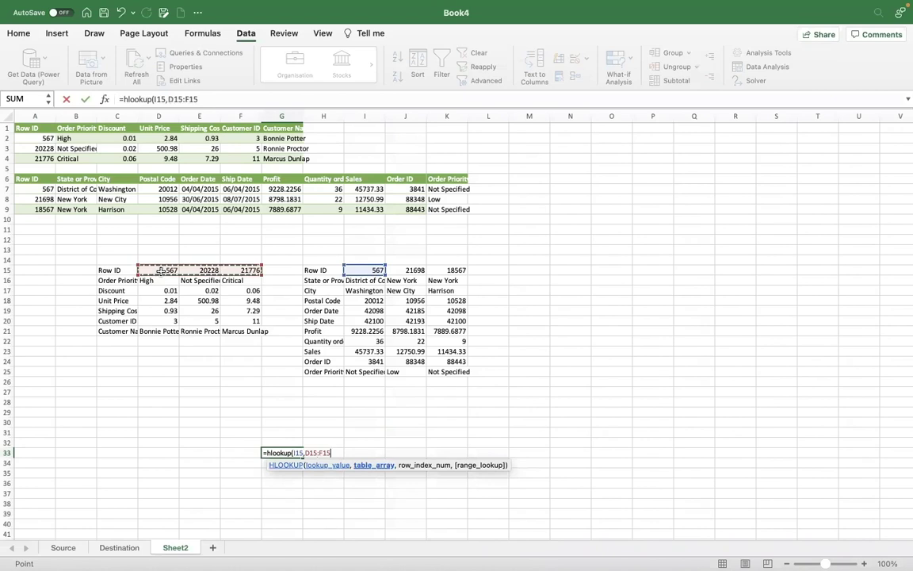
key(shift+Down)
key(shift+Down)
key(shift+Down)
key(shift+Down)
key(shift+Down)
key(shift+Down)
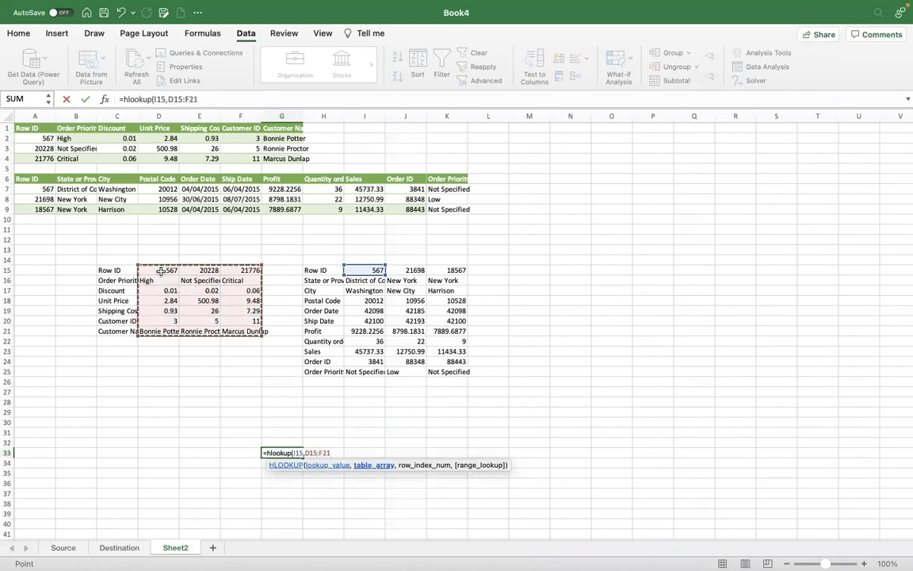
text(,2,)
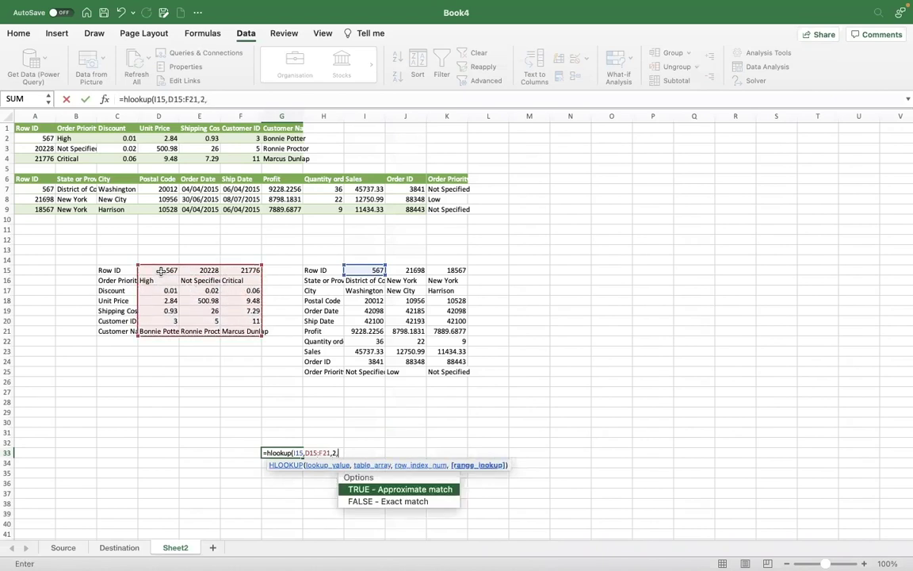
text(0))
key(Return)
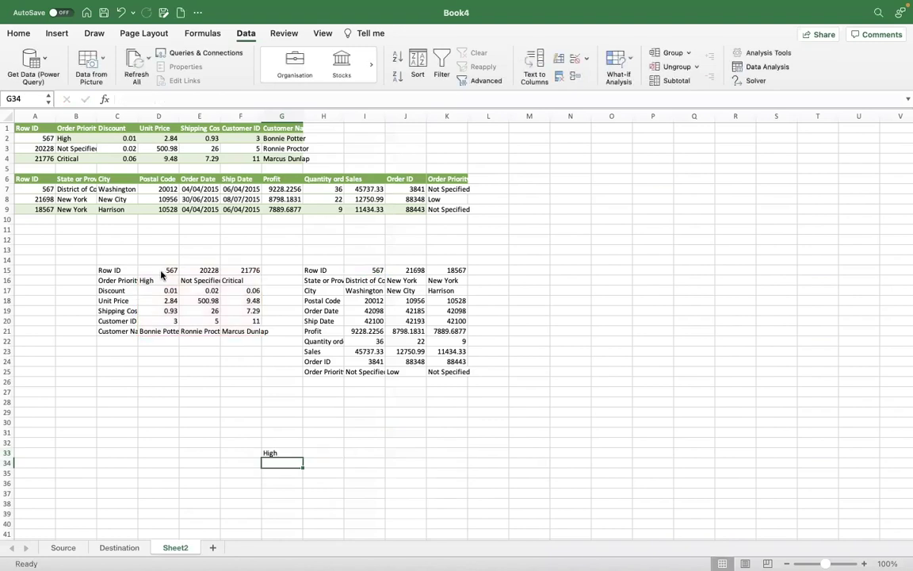
Step: Check the G33 lookup against D16 and copy its HLOOKUP formula down to G35
key(Up)
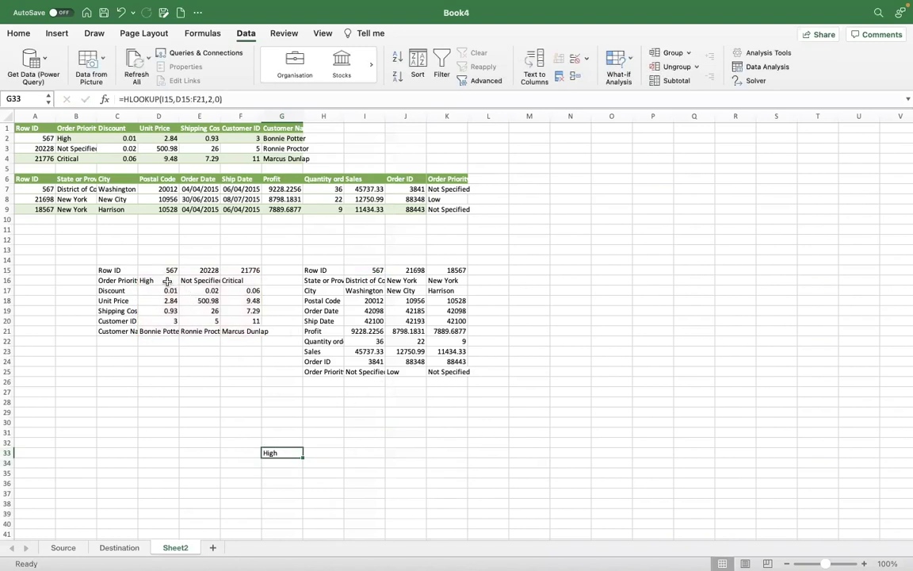
click(167, 281)
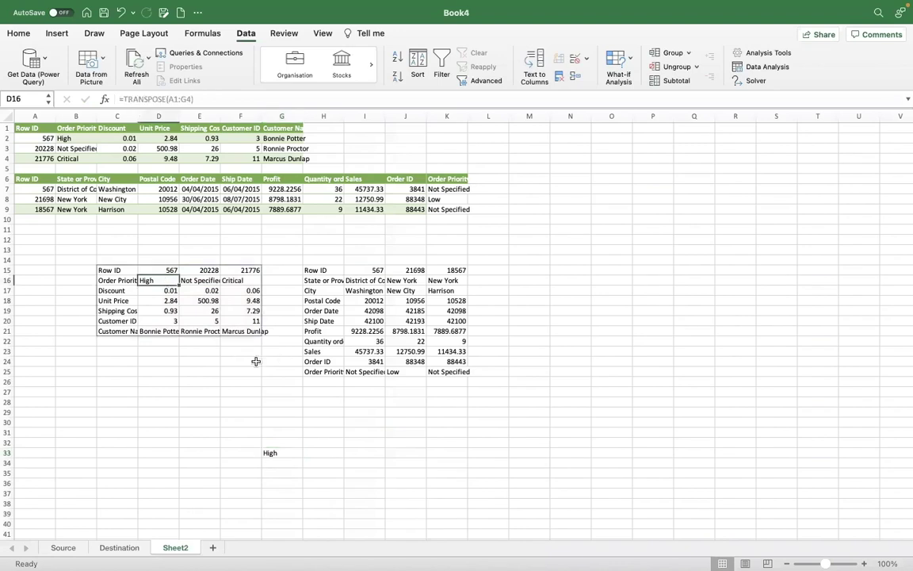
click(281, 453)
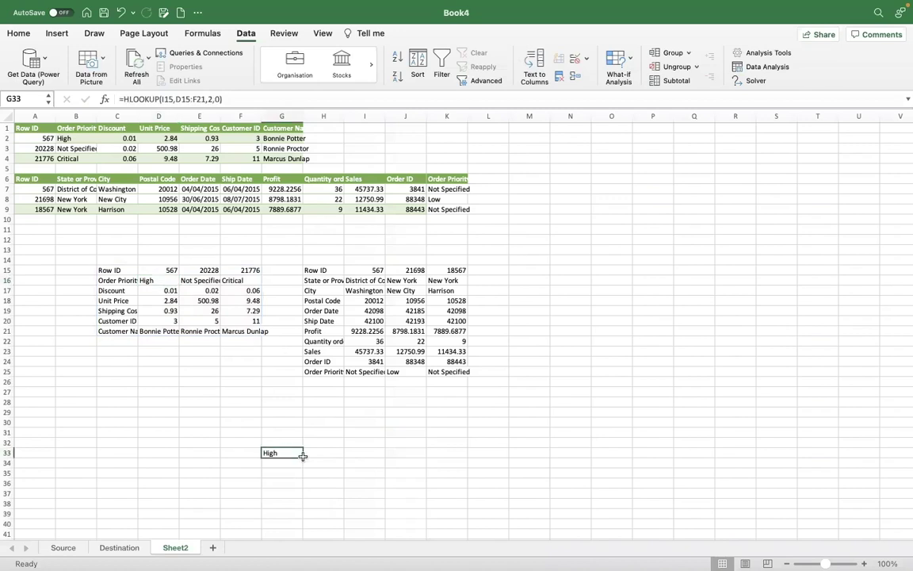
drag(301, 457, 301, 478)
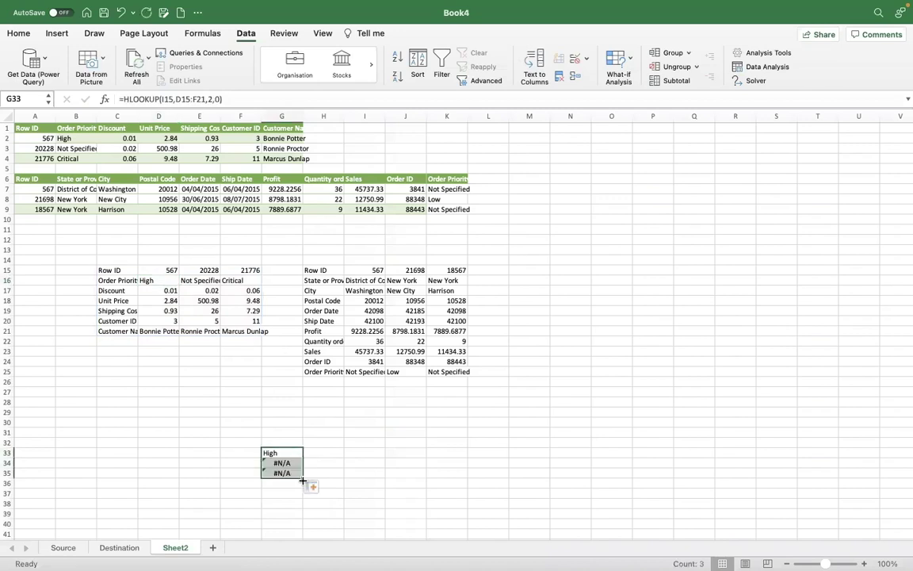
Step: Examine how the lookup value and table range references differ between the HLOOKUP formulas in G33, G34 and G35
click(283, 465)
key(Down)
key(Down)
key(Up)
key(Up)
key(Up)
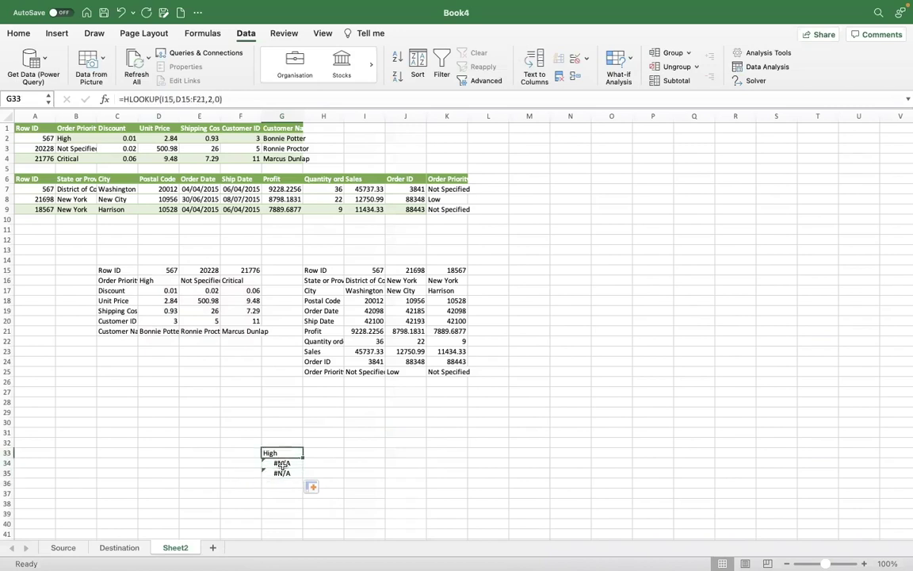
click(283, 464)
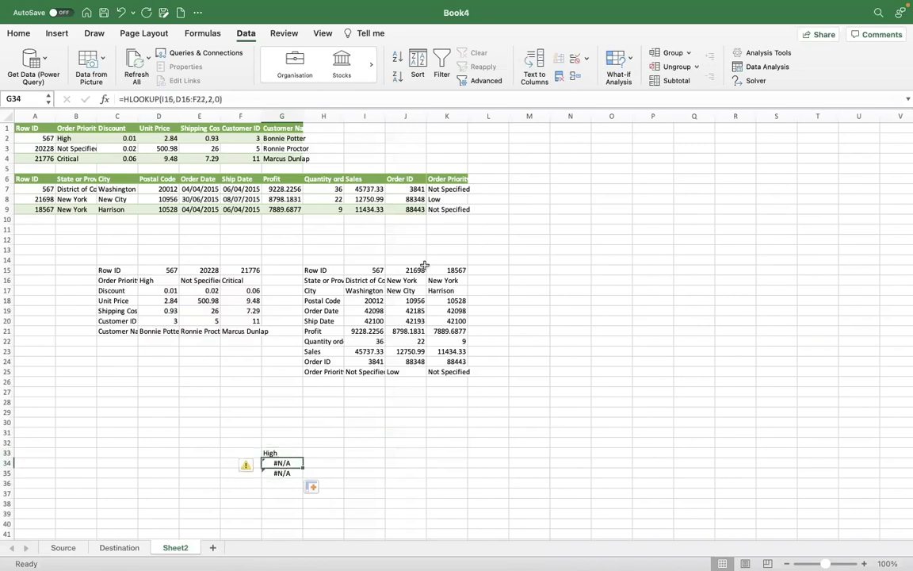
key(Down)
key(Up)
key(Up)
key(Down)
Step: Make the lookup value in the G34 HLOOKUP formula an absolute reference, $I$16
click(161, 98)
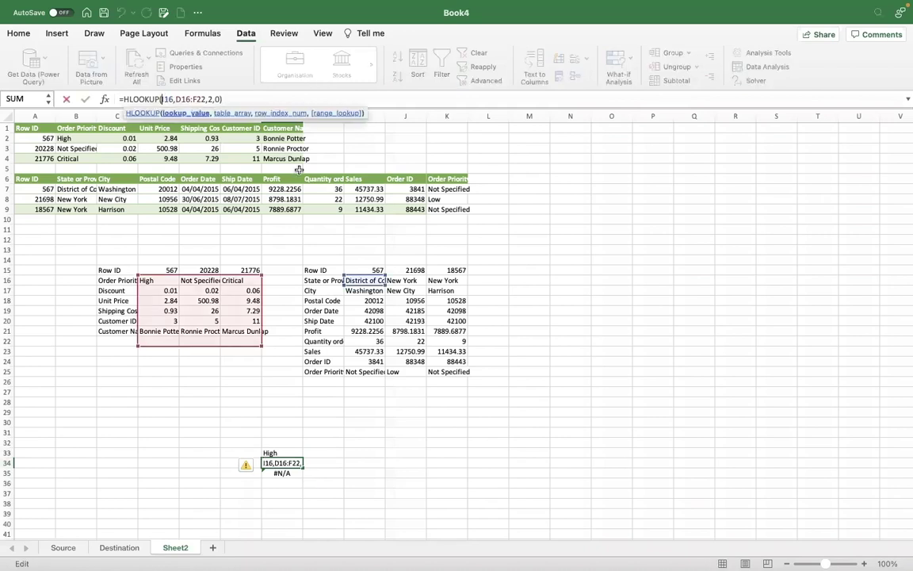
text($)
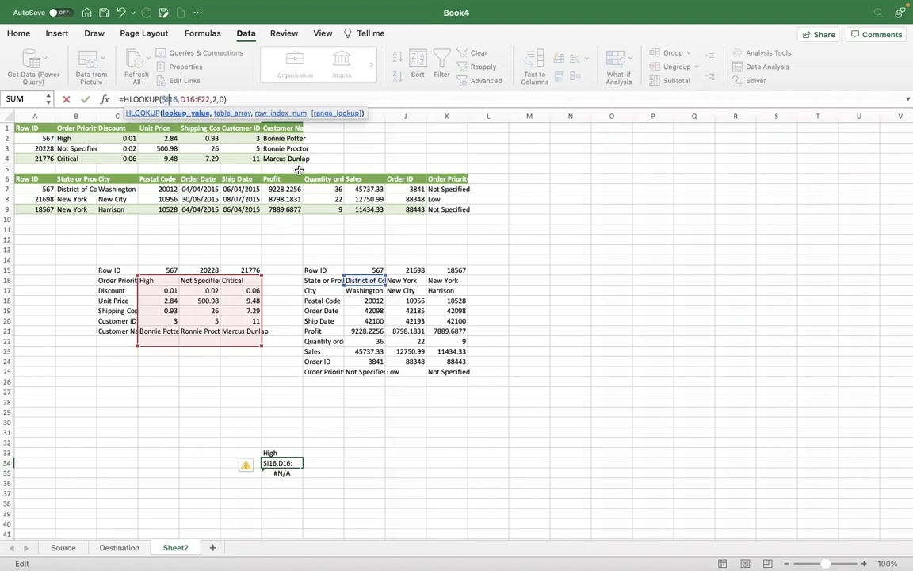
key(Right)
text($)
key(Return)
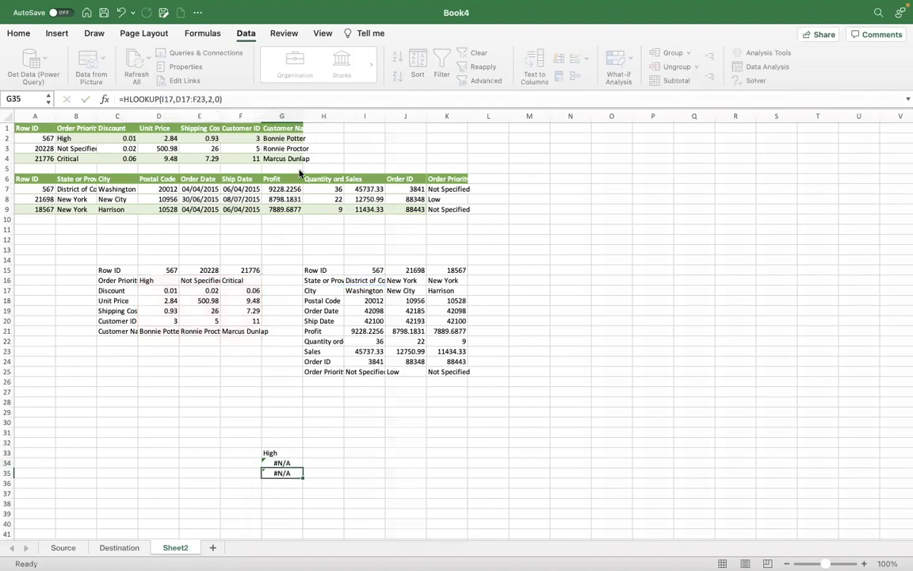
Step: Lock the table range in the G34 HLOOKUP formula as $D$16:$F$22
key(Up)
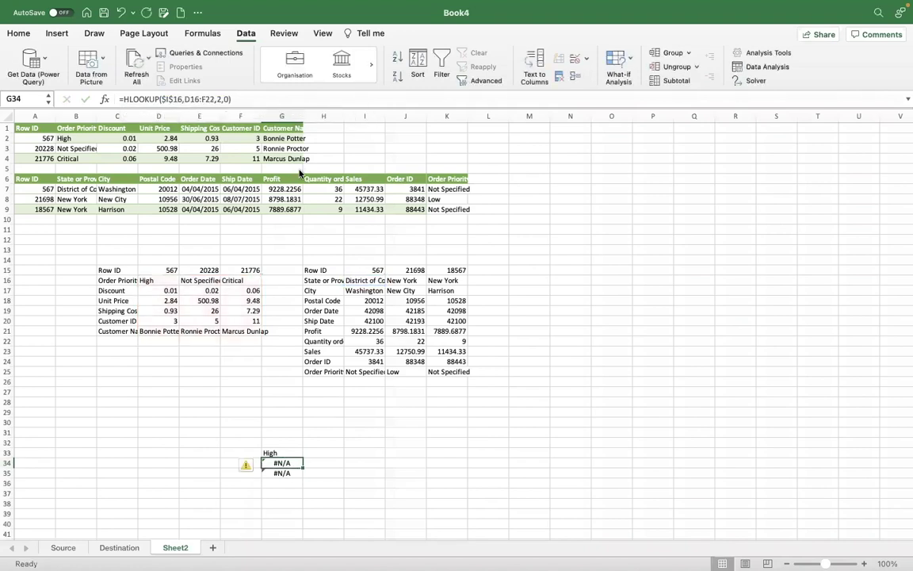
click(188, 99)
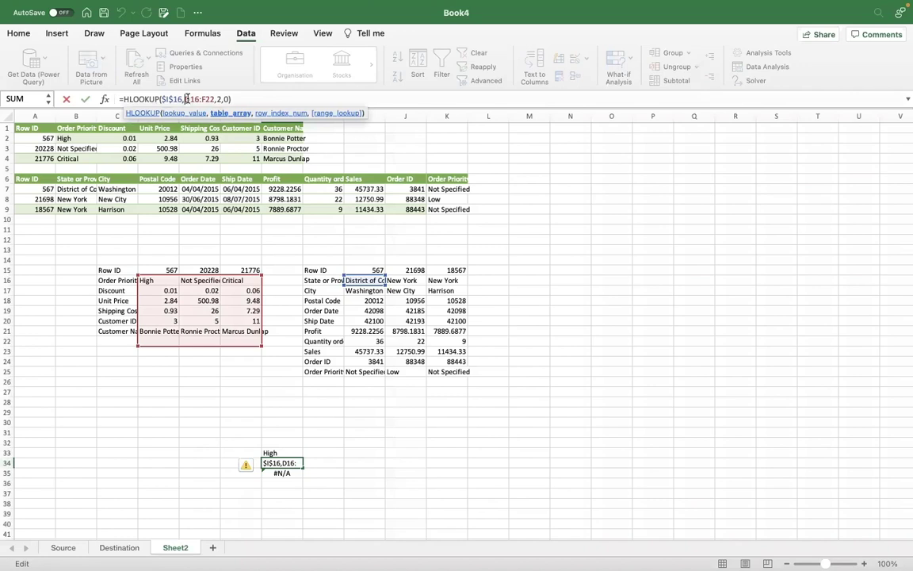
text($)
key(Right)
text($I)
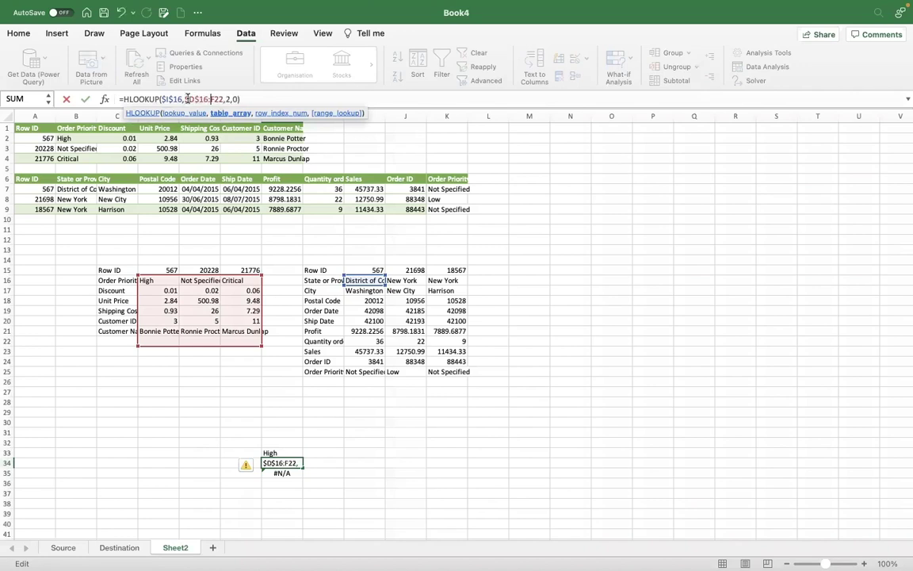
text($)
key(Right)
text($)
key(Return)
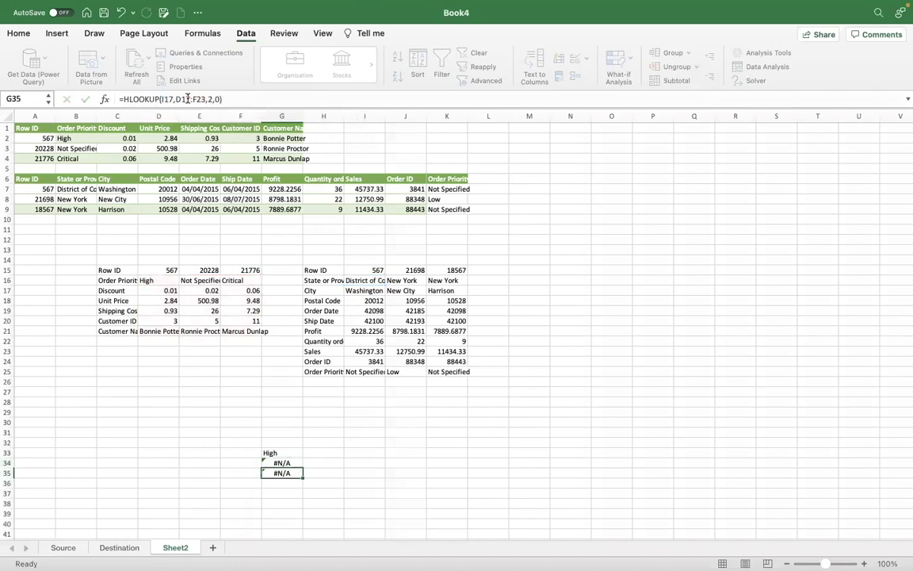
Step: Set the row index number in the G34 HLOOKUP formula to 3 and check the Row ID cell I15
key(Up)
click(235, 98)
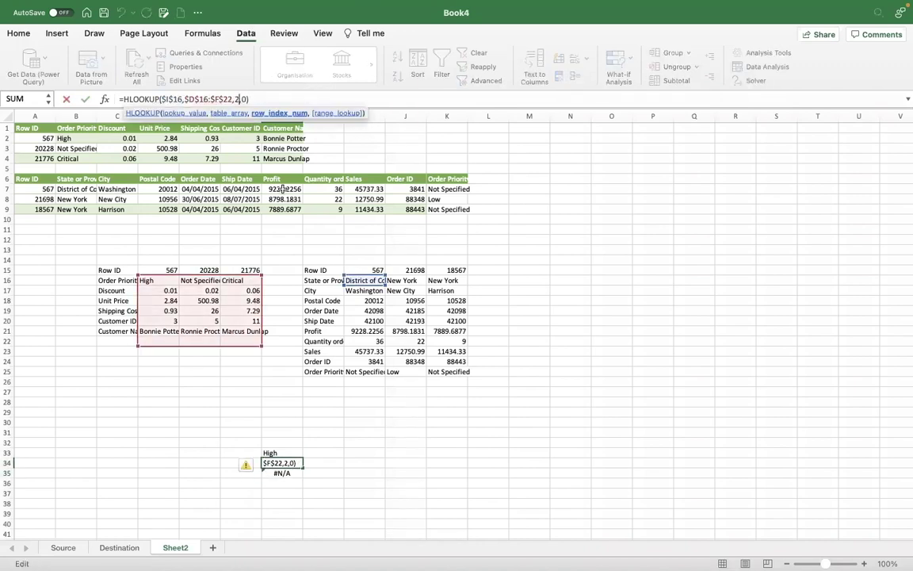
key(BackSpace)
key(Return)
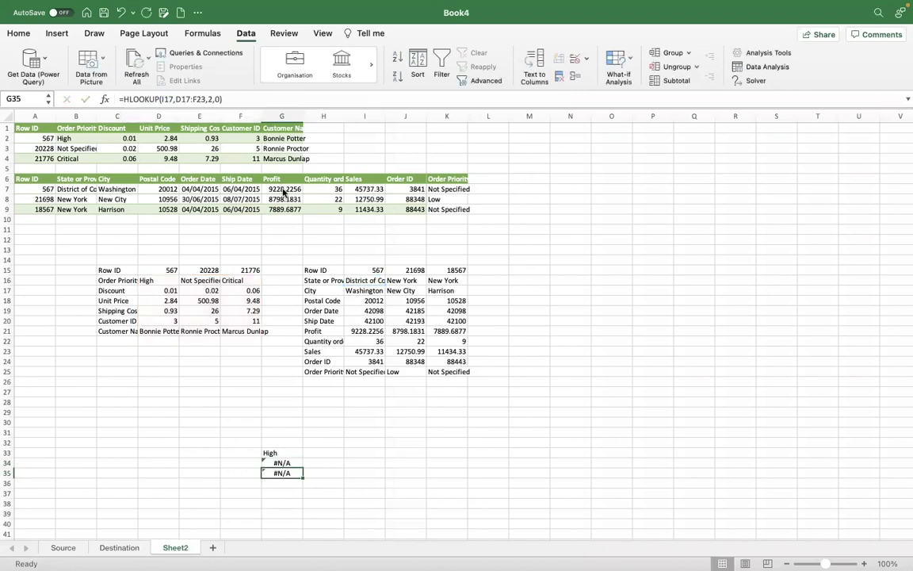
key(Up)
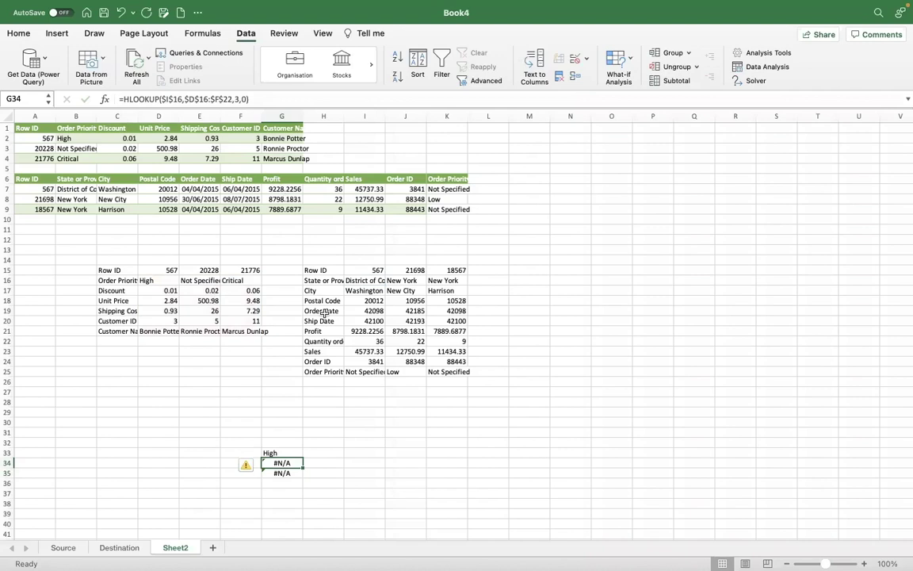
click(367, 270)
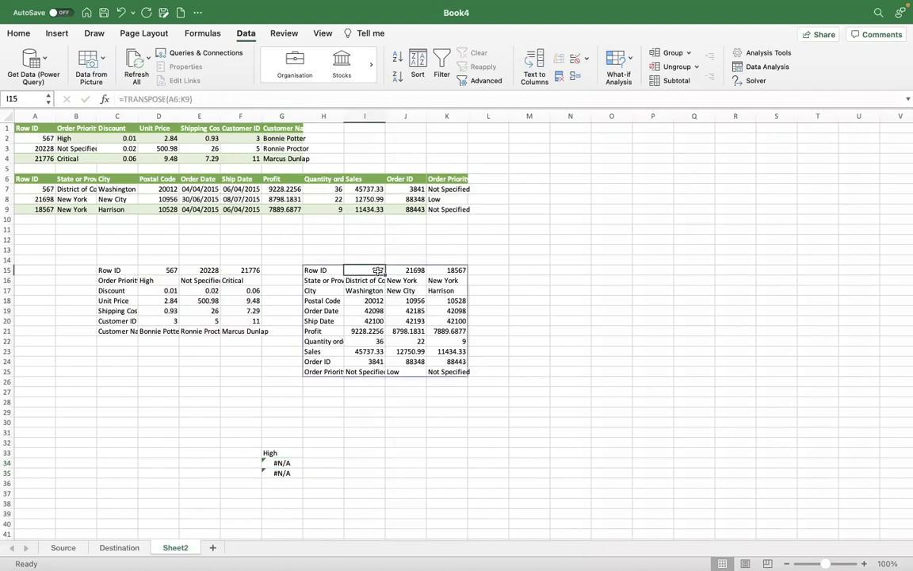
Step: Change the lookup value in the G34 HLOOKUP formula to $I$15
click(277, 455)
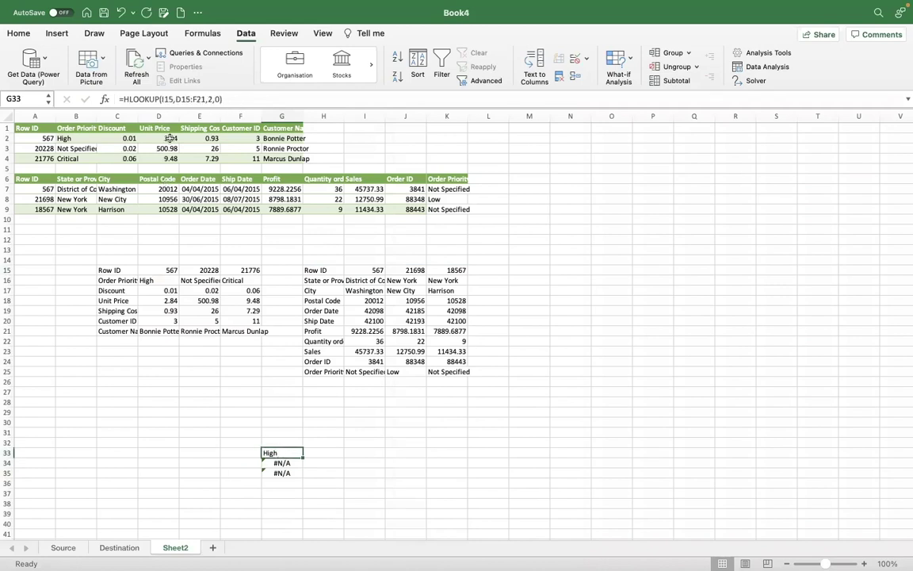
key(Down)
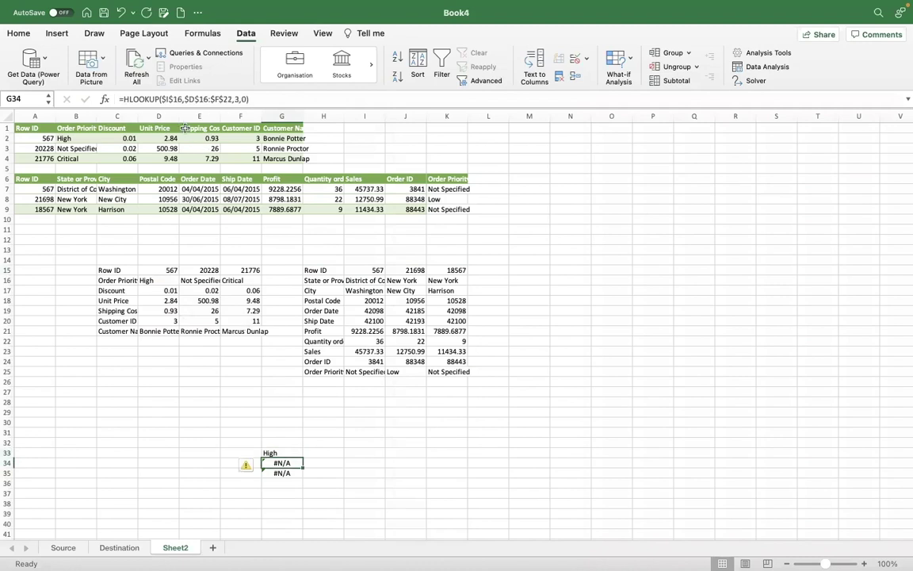
click(181, 98)
text(5)
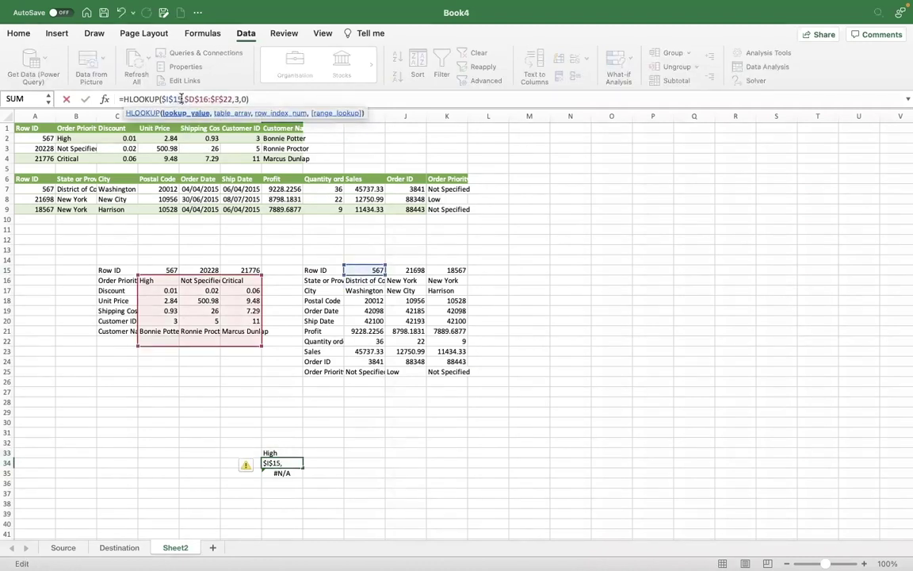
key(Return)
key(Up)
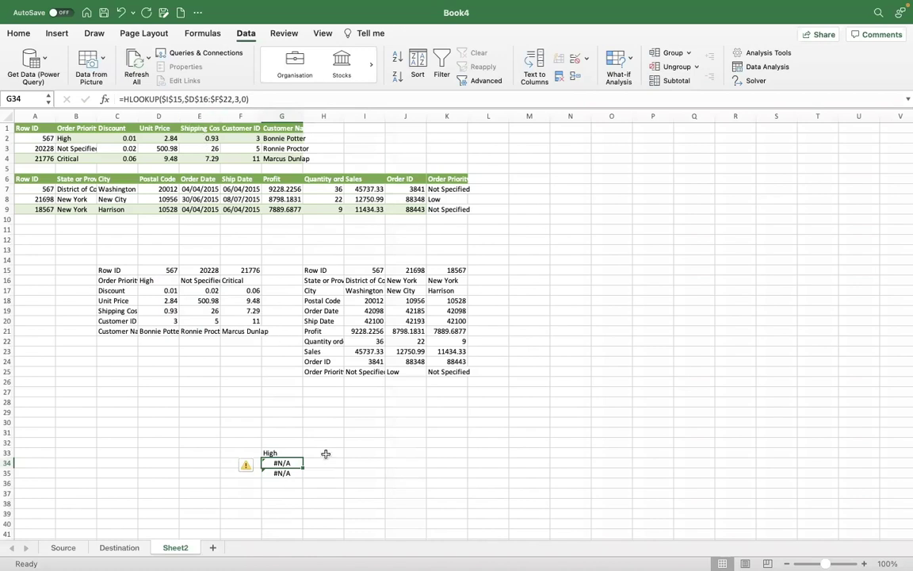
Step: Compare the Source and Destination sheets and inspect the Order Priority VLOOKUP formula in Destination cell K2
click(118, 548)
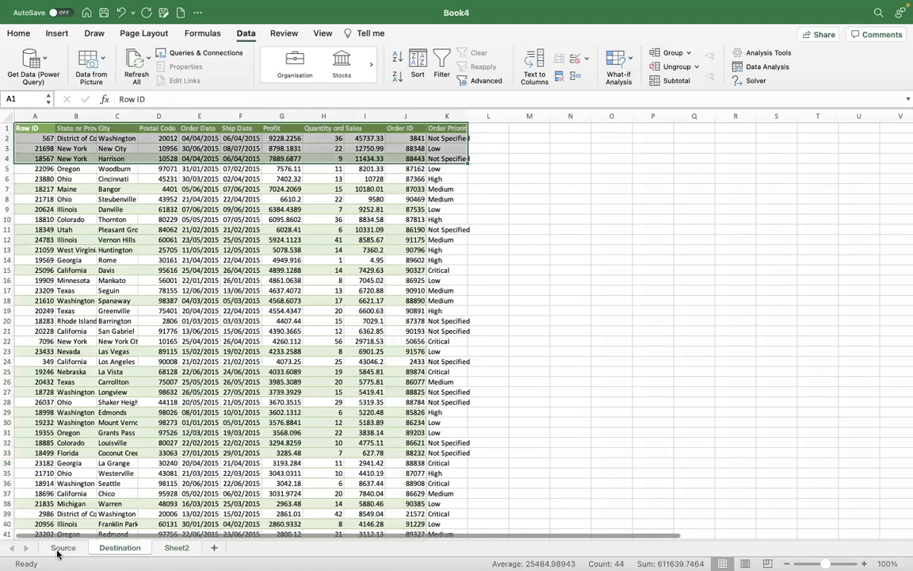
click(58, 548)
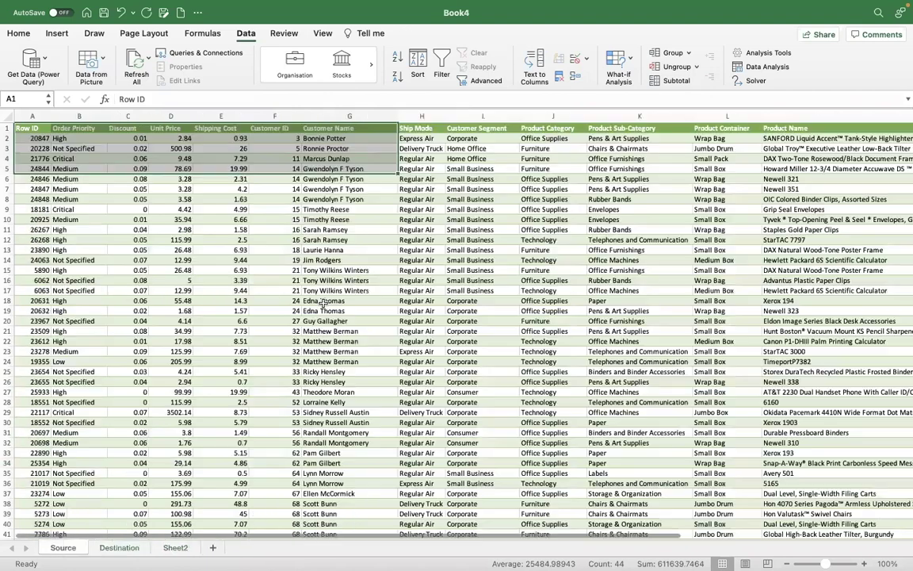
click(117, 549)
click(460, 138)
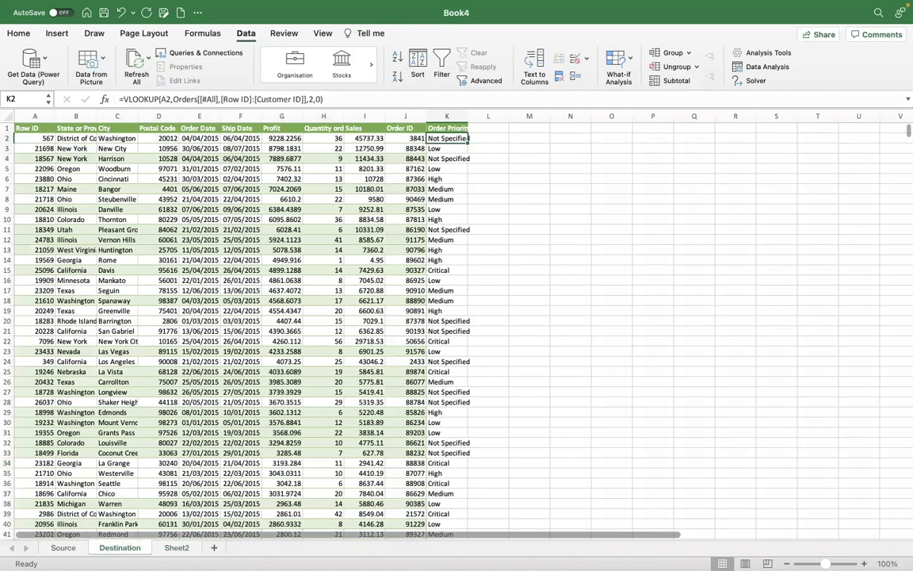
Step: Clear the HLOOKUP formulas from cells G34 and G35 in Sheet2, keeping the one in G33
click(177, 548)
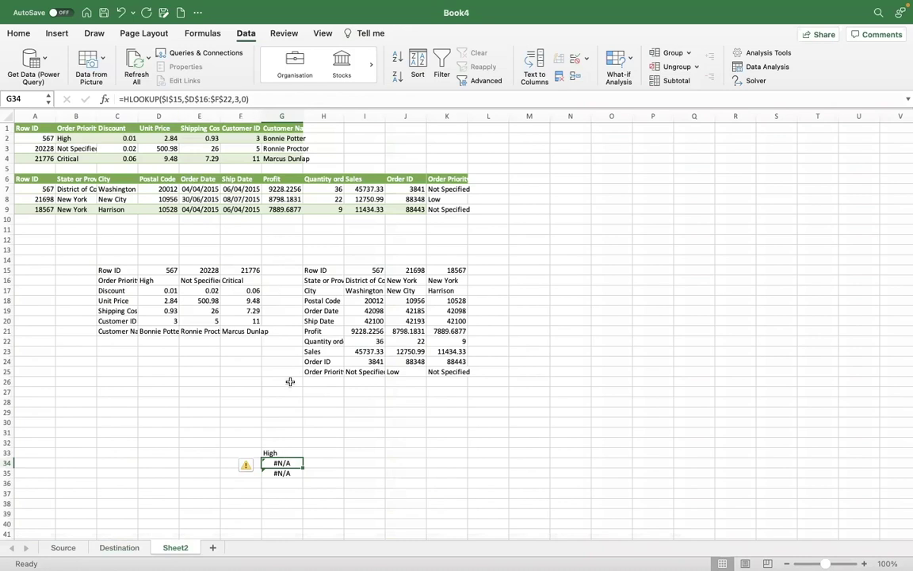
key(Up)
key(Down)
key(shift+Down)
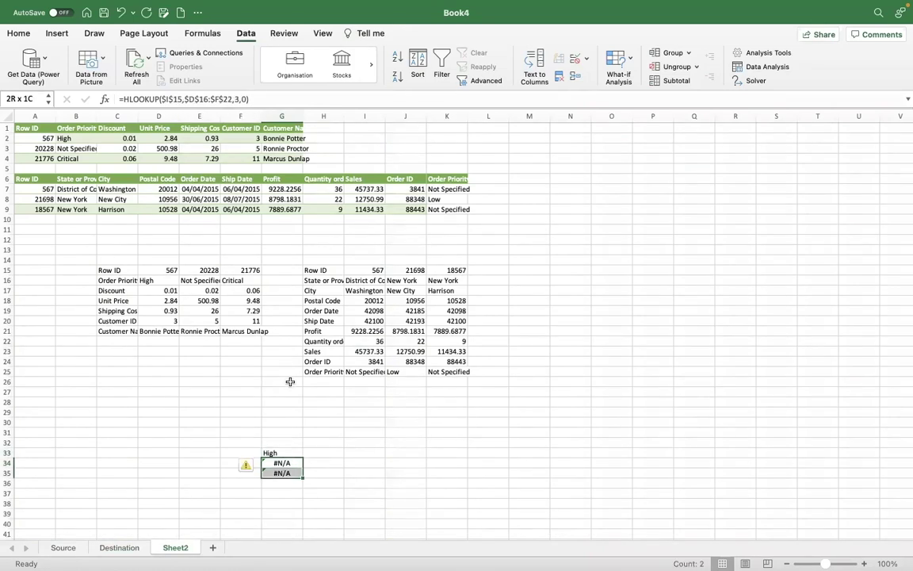
key(Delete)
key(Up)
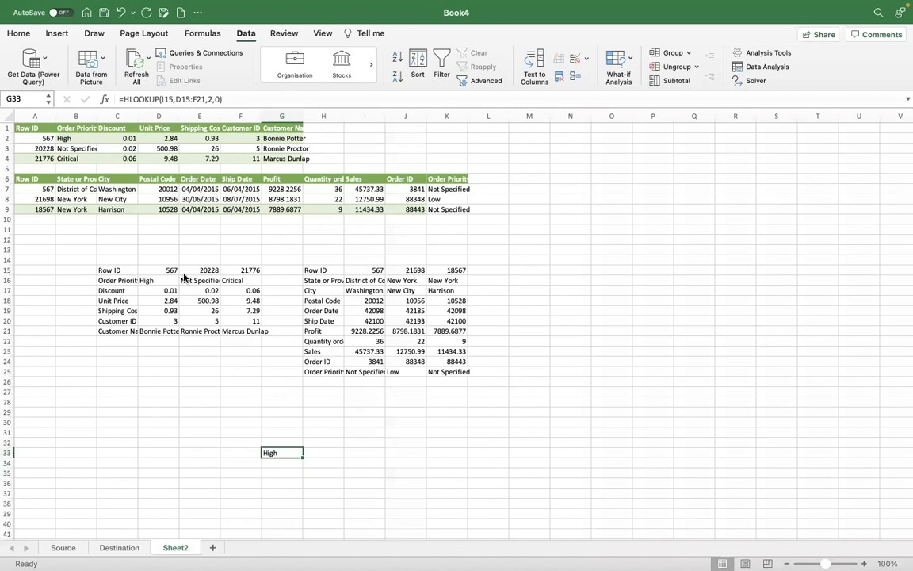
Step: Examine the lookup Row ID in I15 and the matching Row ID row D15:F15 of the first transposed table
click(373, 272)
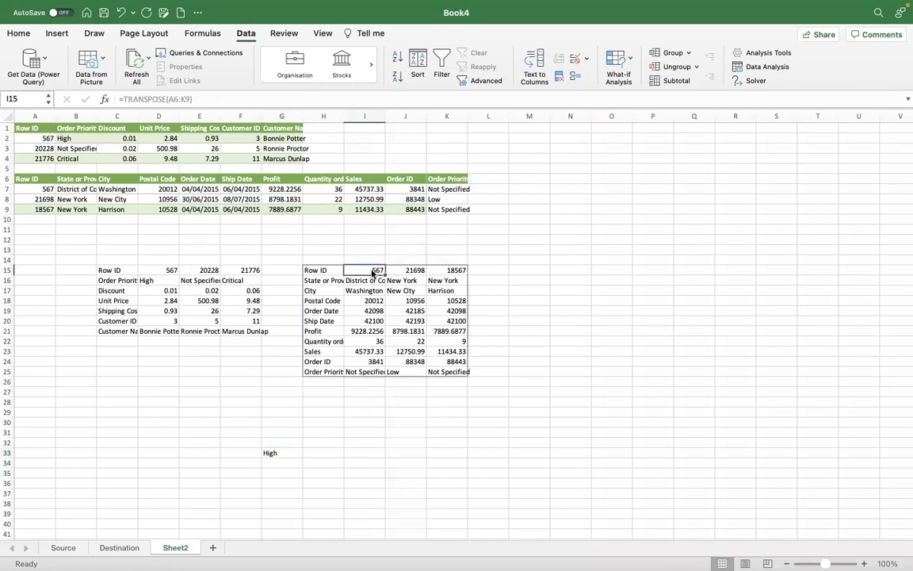
click(168, 269)
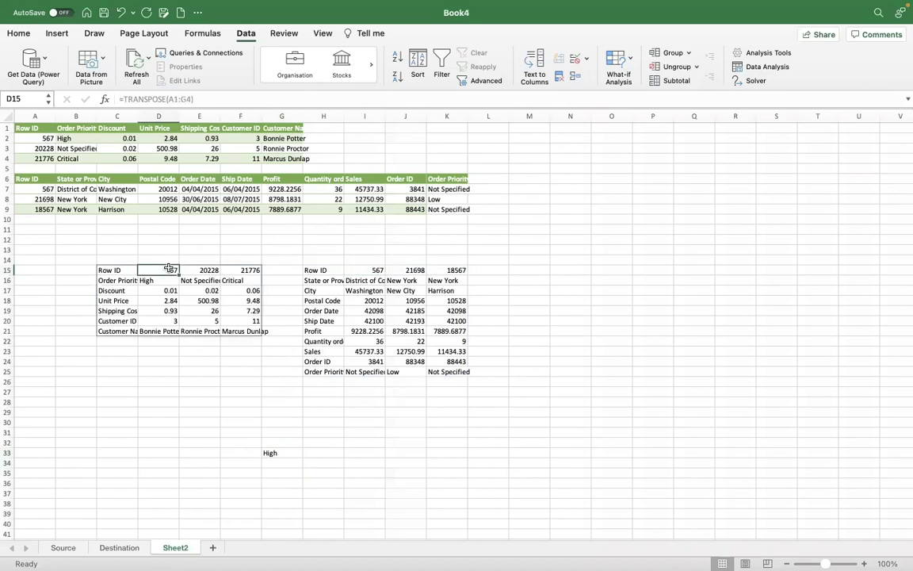
key(shift+Right)
key(shift+Right)
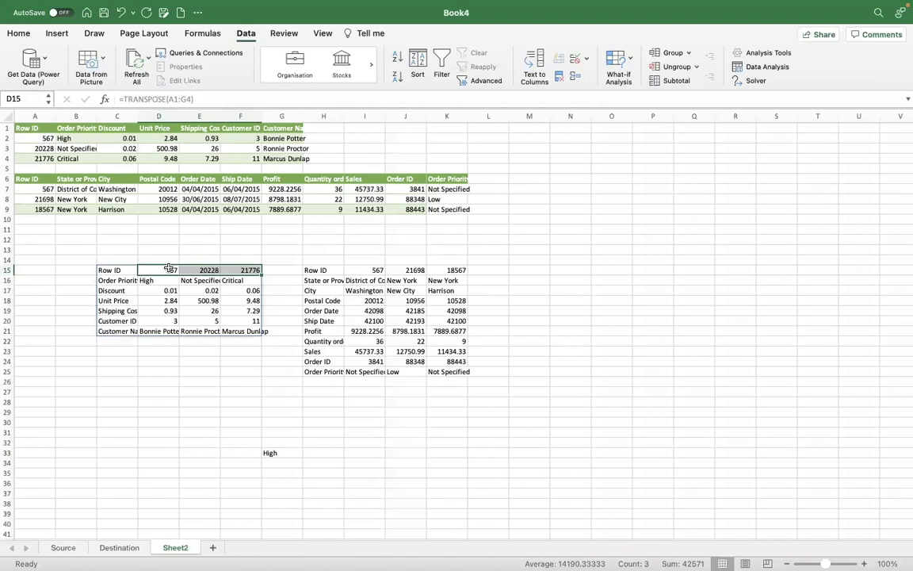
key(Left)
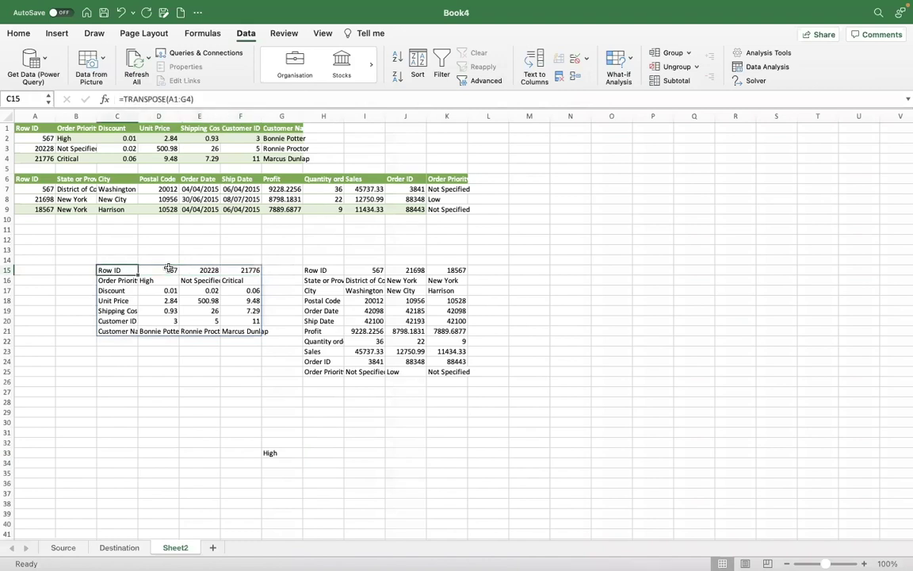
click(168, 268)
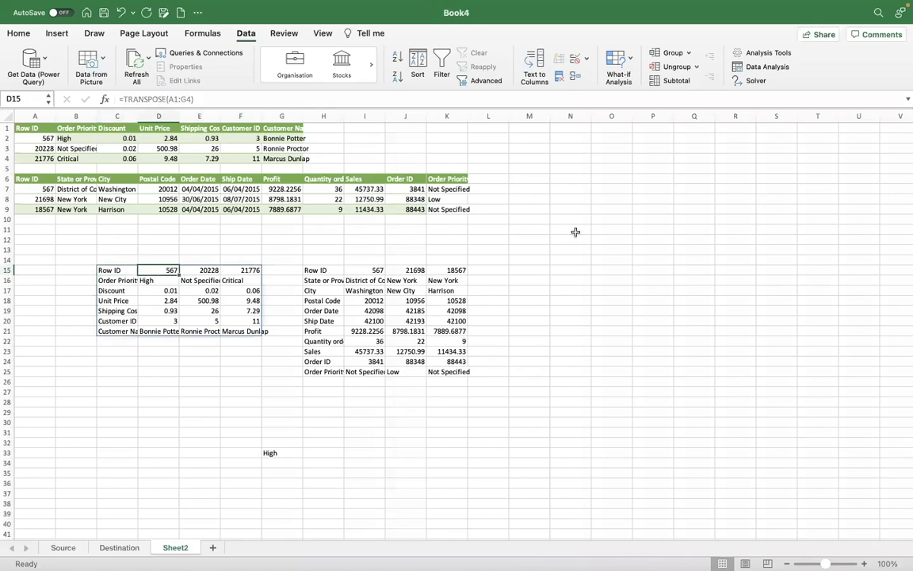
Step: Open the HLOOKUP formula in G33 for editing at its row index number argument
click(282, 451)
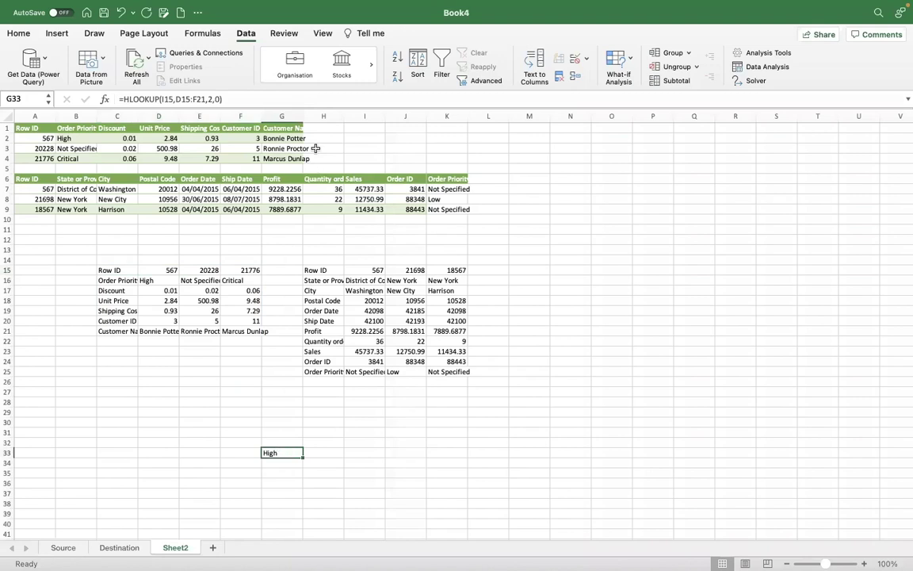
click(274, 97)
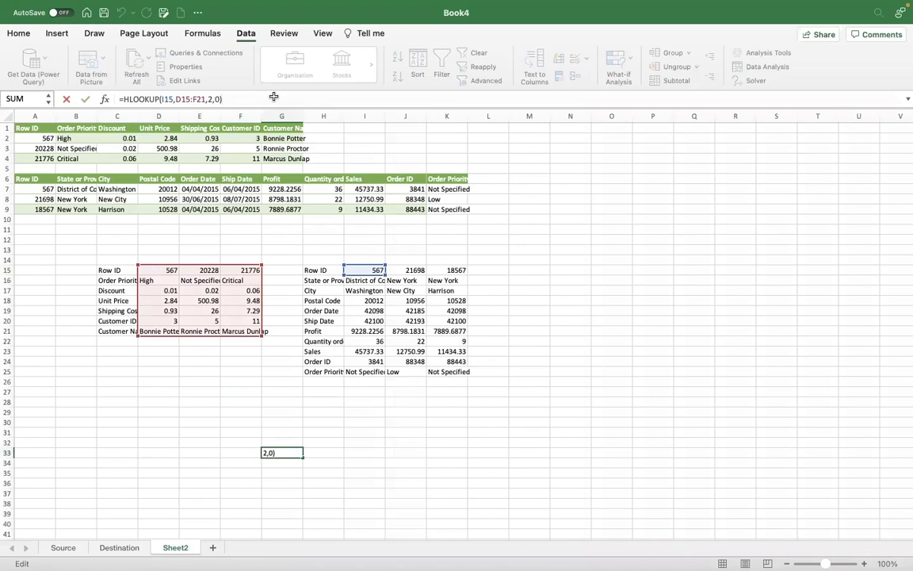
key(Left)
key(Left)
key(Left)
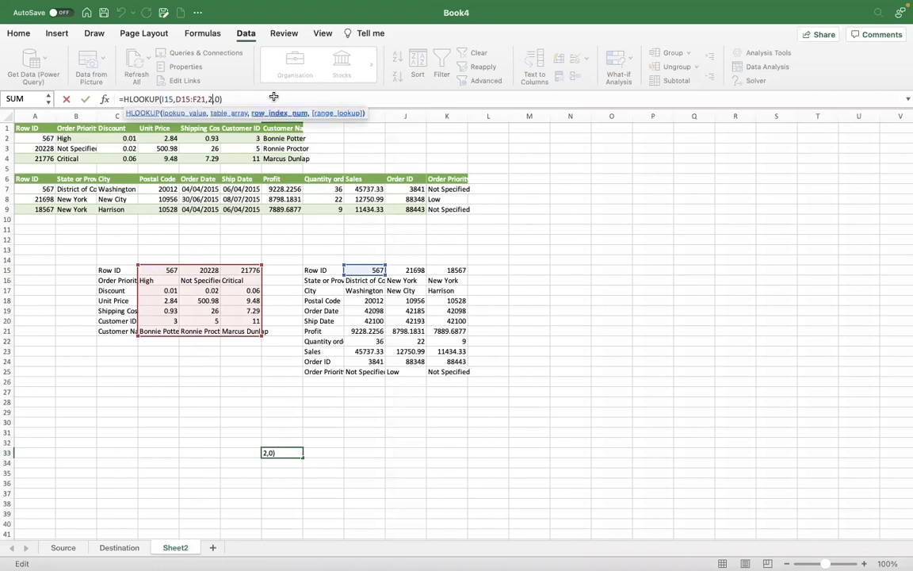